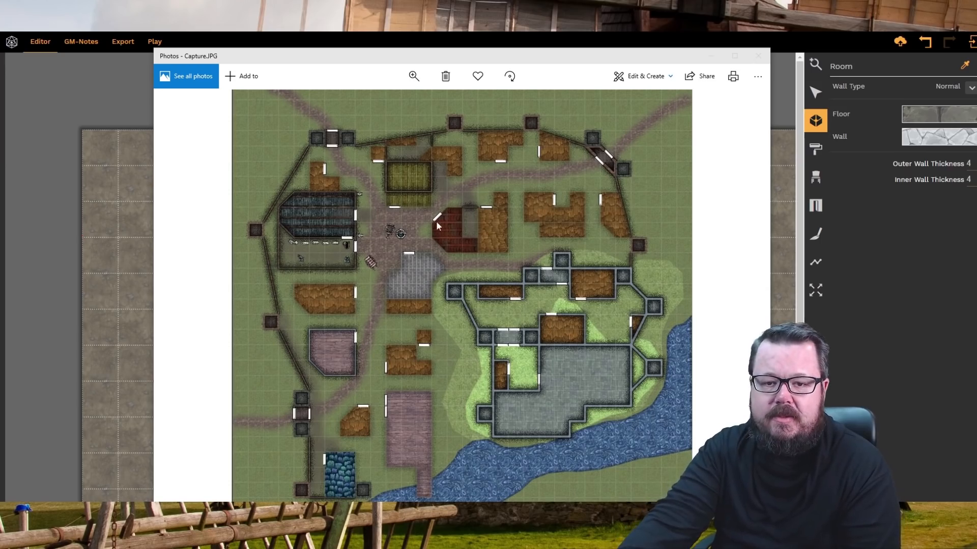
- Move the reference town map picture out of the way and fit the whole blank map in view
{"action": "left_click_drag", "start_coordinate": [258, 60], "coordinate": [976, 87]}
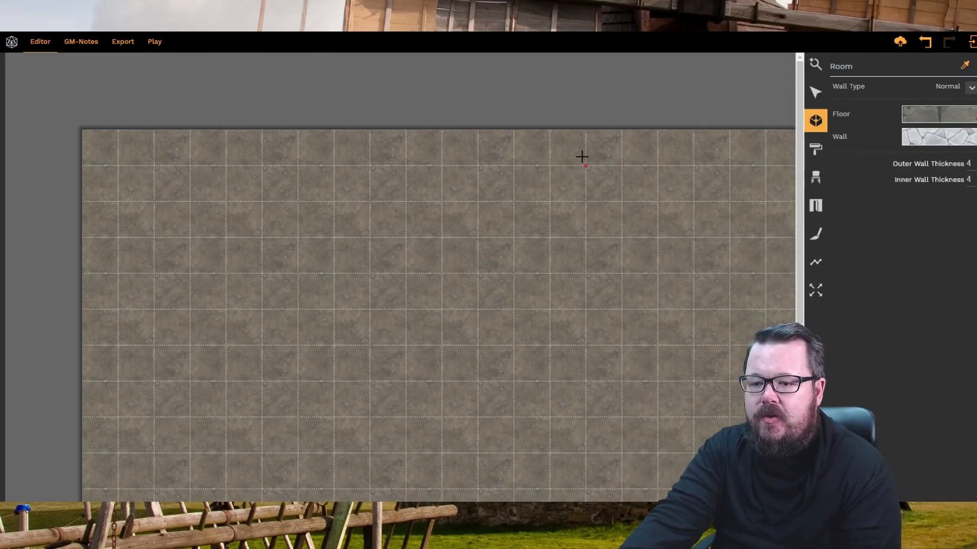
{"action": "left_click", "coordinate": [815, 64]}
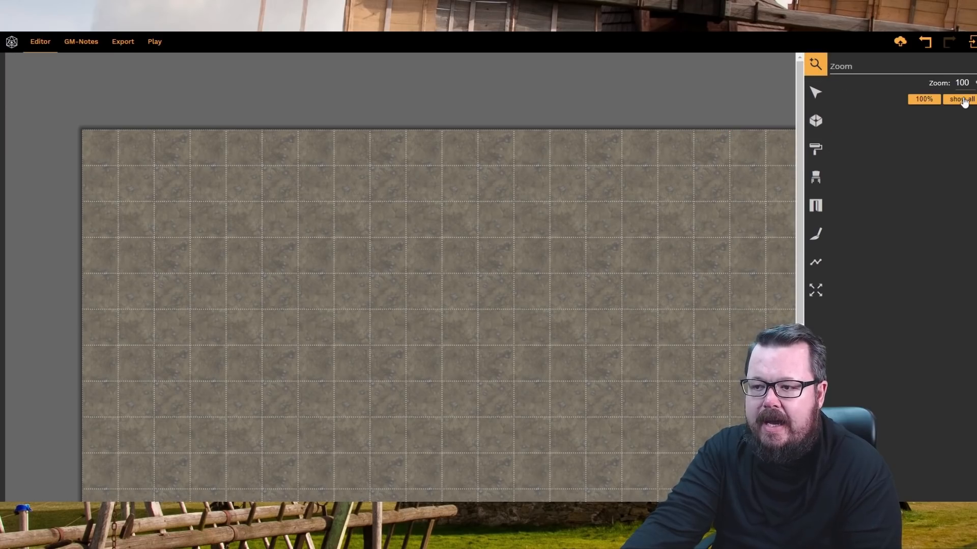
{"action": "left_click", "coordinate": [961, 100]}
{"action": "scroll", "coordinate": [700, 182], "scroll_direction": "up", "scroll_amount": 1}
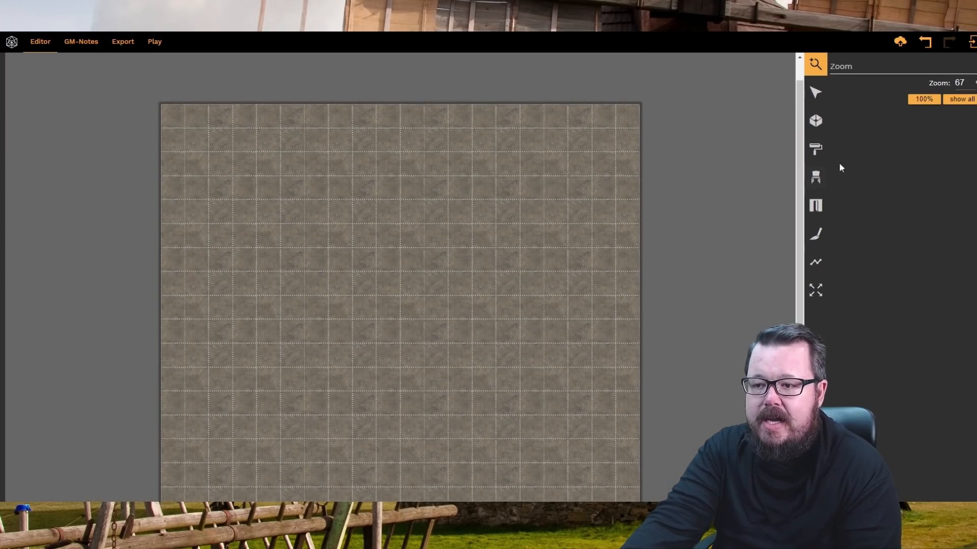
- Set the opacity of the level's white grid color to 22
{"action": "left_click", "coordinate": [816, 93]}
{"action": "left_click", "coordinate": [942, 207]}
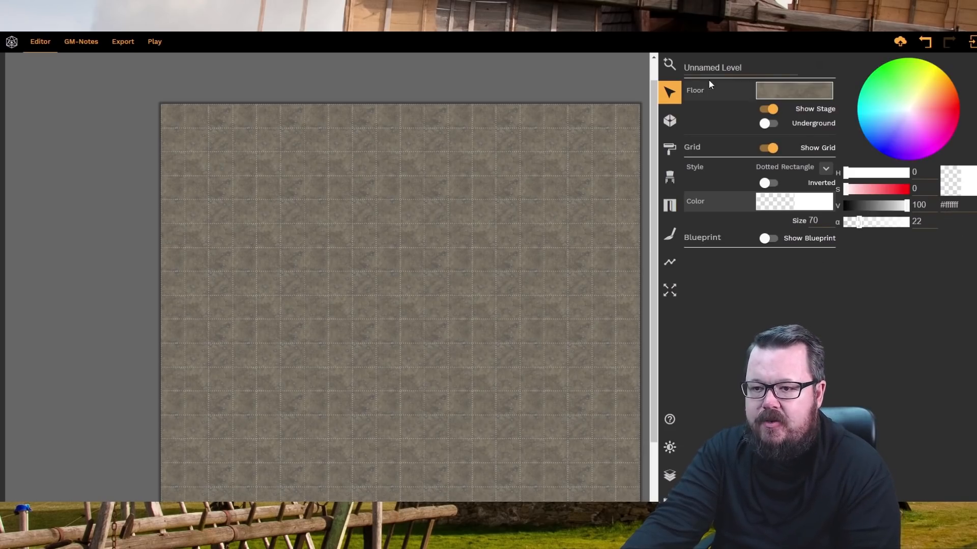
{"action": "left_click", "coordinate": [670, 121]}
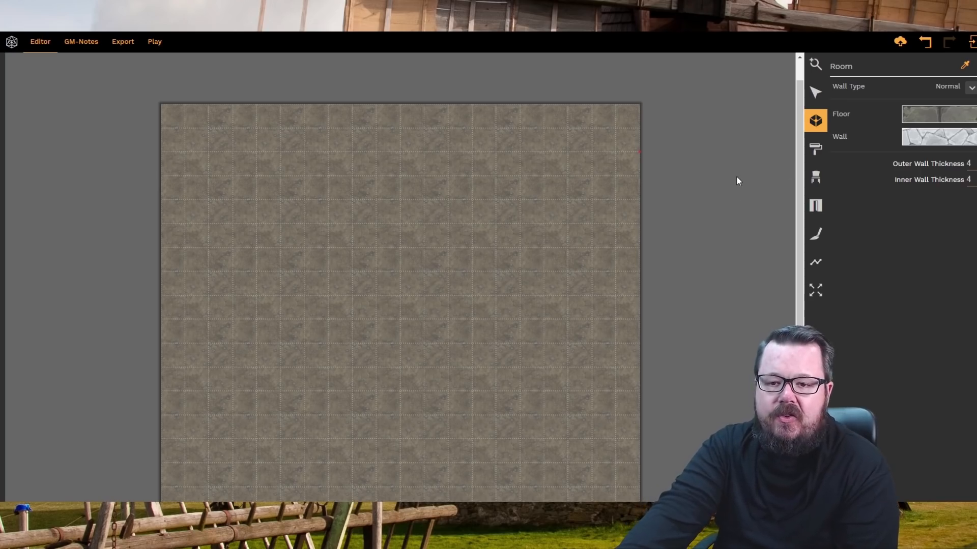
{"action": "scroll", "coordinate": [737, 181], "scroll_direction": "down", "scroll_amount": 1}
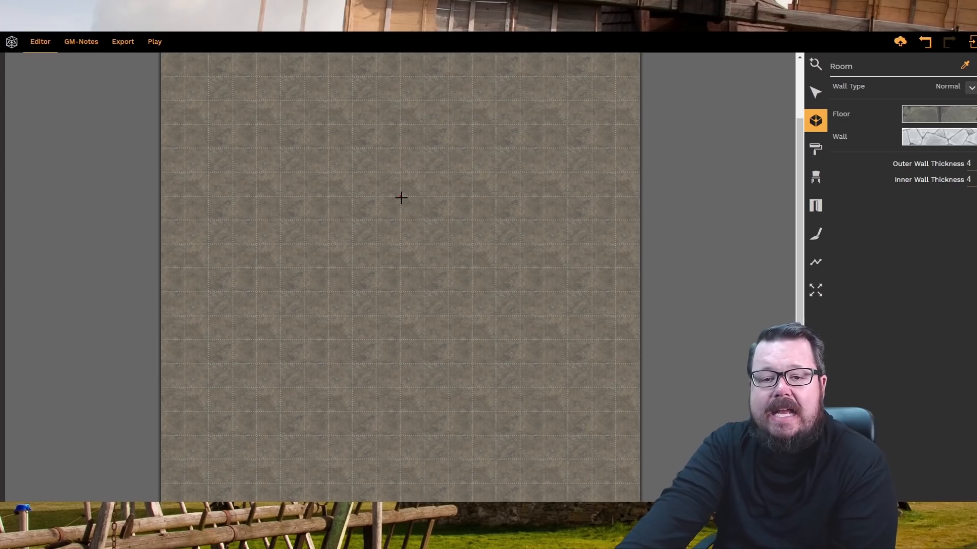
{"action": "scroll", "coordinate": [400, 198], "scroll_direction": "up", "scroll_amount": 2}
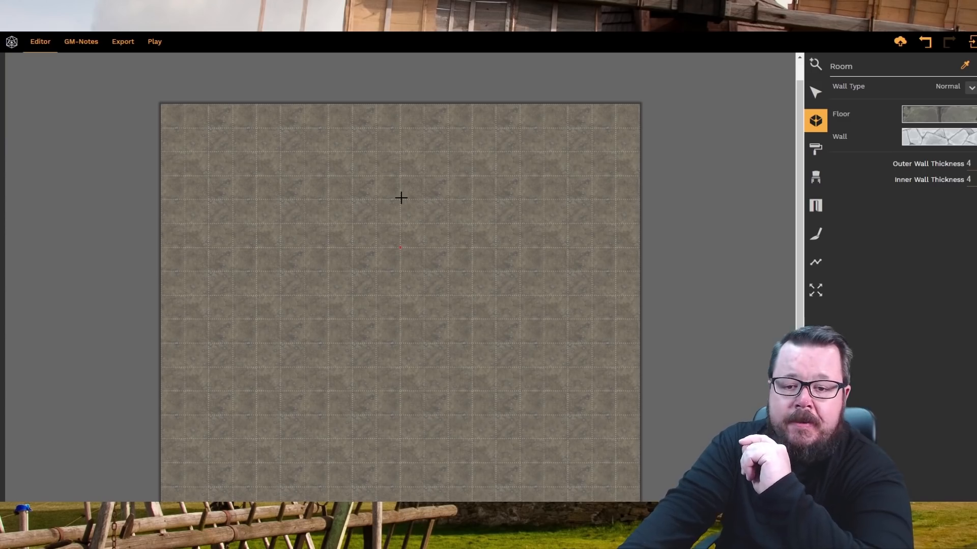
{"action": "scroll", "coordinate": [401, 198], "scroll_direction": "down", "scroll_amount": 2}
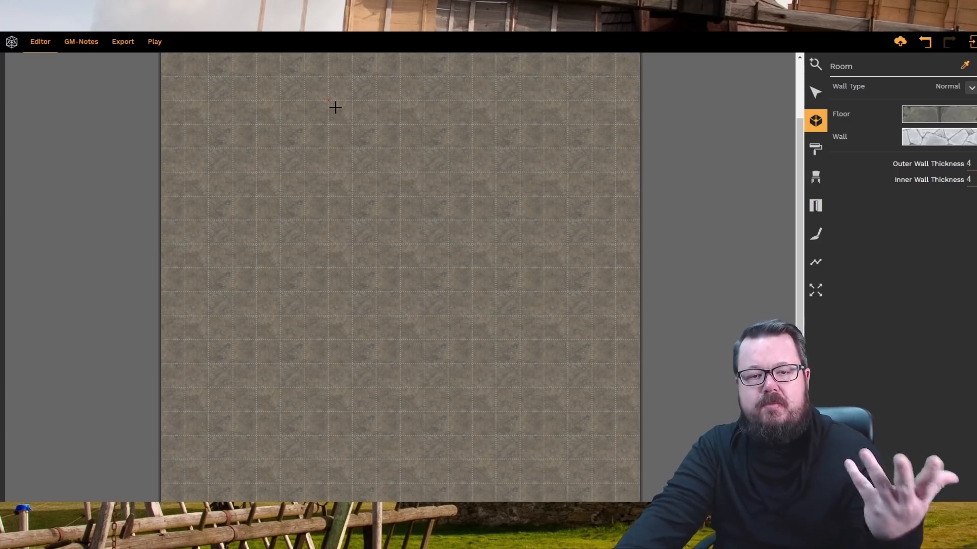
{"action": "scroll", "coordinate": [334, 106], "scroll_direction": "up", "scroll_amount": 2}
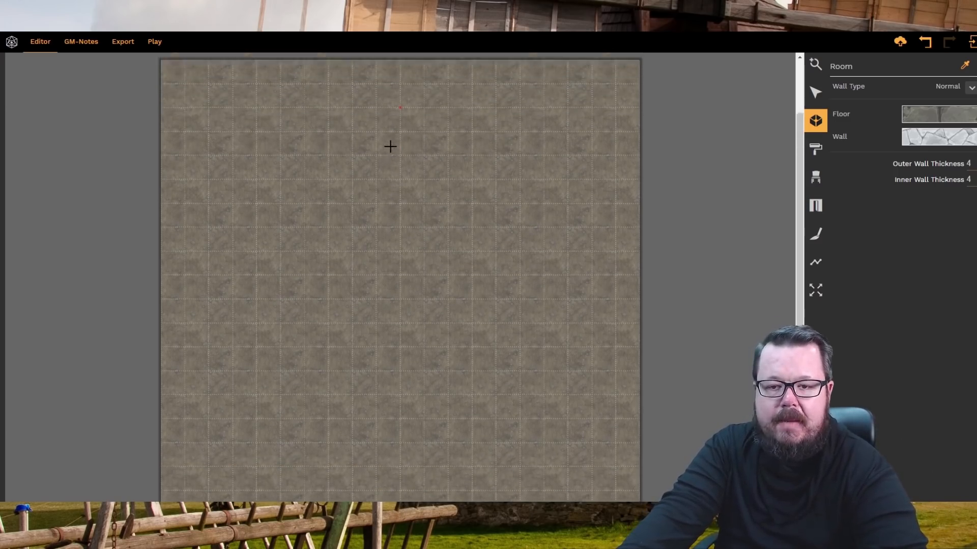
{"action": "scroll", "coordinate": [390, 147], "scroll_direction": "down", "scroll_amount": 2}
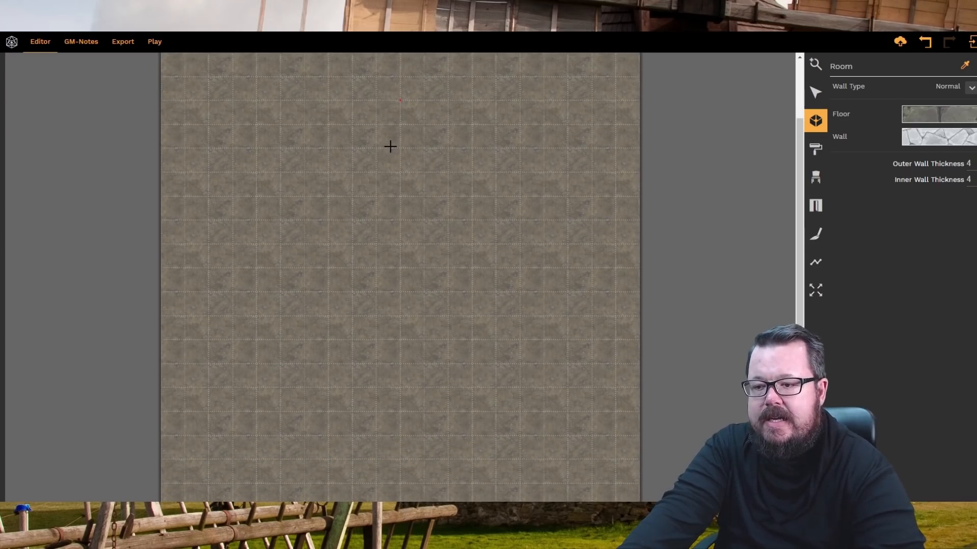
{"action": "left_click", "coordinate": [815, 290]}
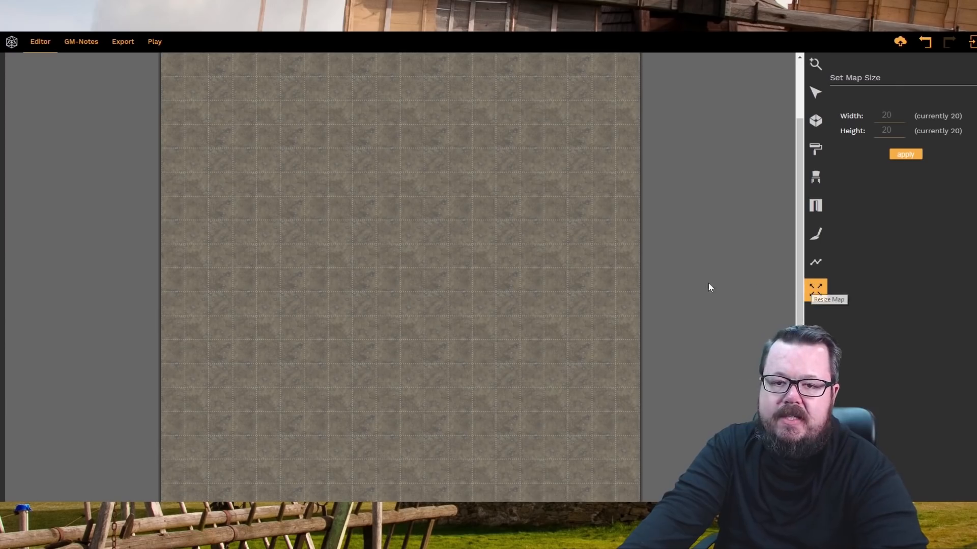
- Draw a rectangular room 12 squares wide and 16 squares high, horizontally centered on the map and reaching its lower edge
{"action": "left_click", "coordinate": [817, 120]}
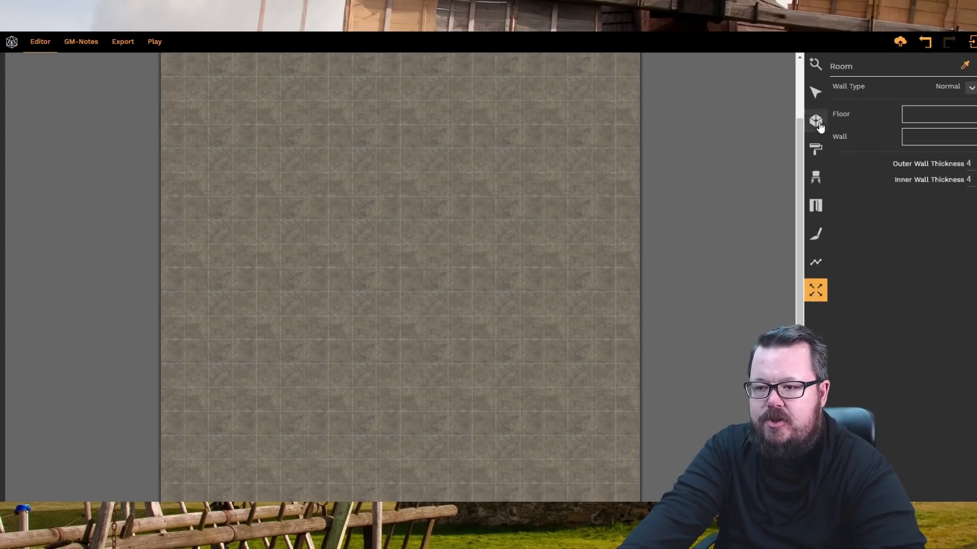
{"action": "scroll", "coordinate": [493, 200], "scroll_direction": "up", "scroll_amount": 2}
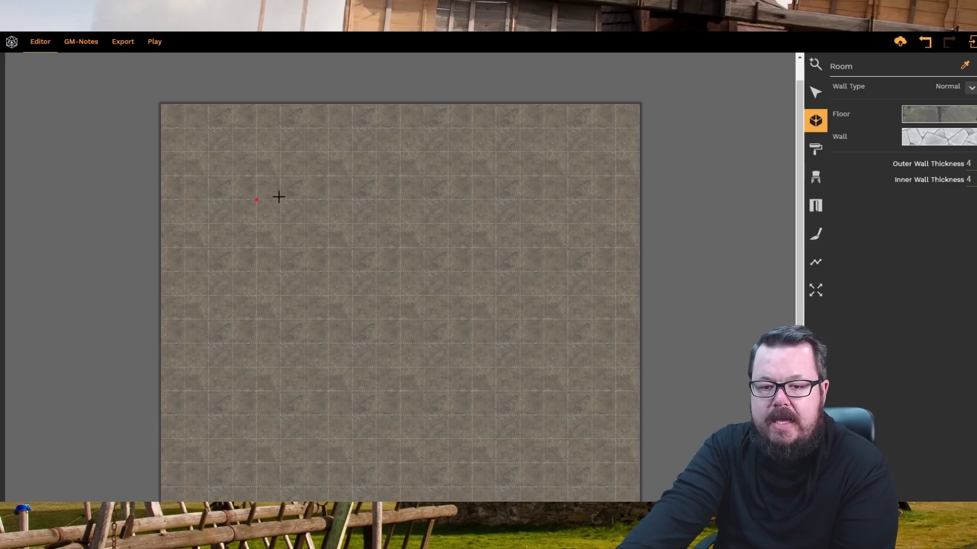
{"action": "left_click", "coordinate": [551, 205]}
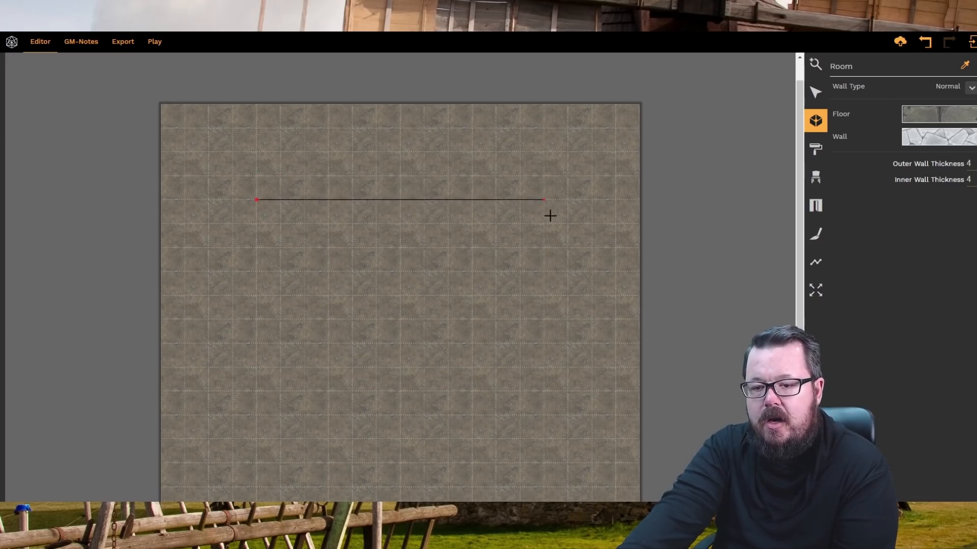
{"action": "scroll", "coordinate": [552, 227], "scroll_direction": "down", "scroll_amount": 2}
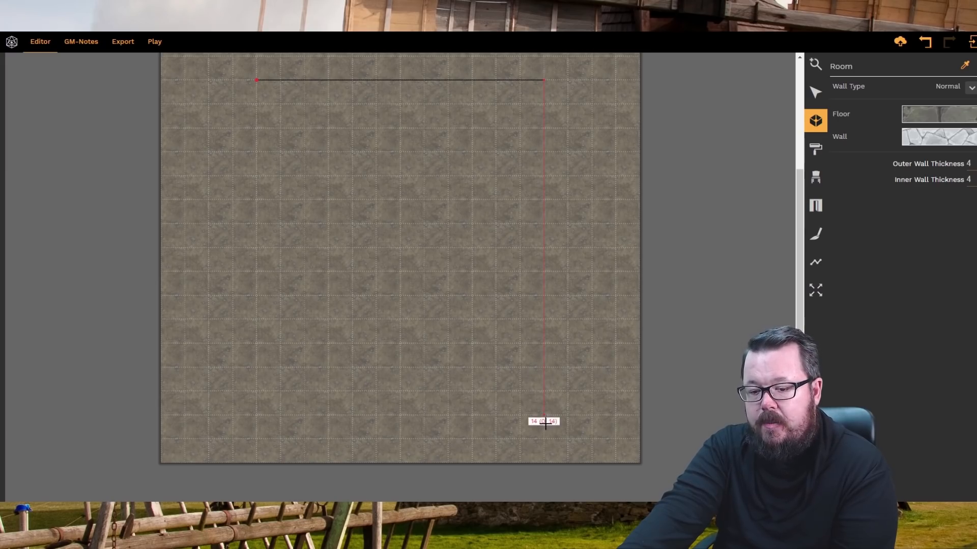
{"action": "left_click", "coordinate": [542, 460]}
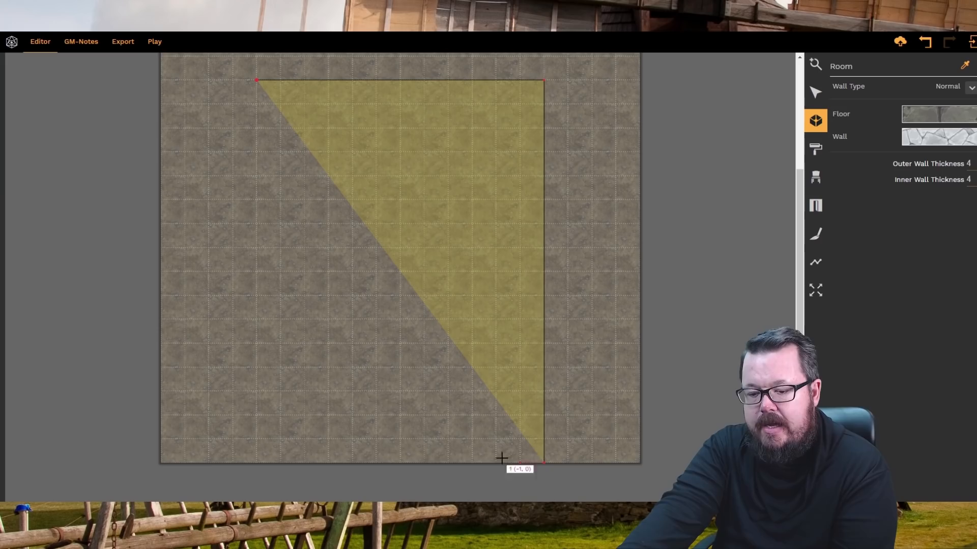
{"action": "left_click", "coordinate": [261, 457]}
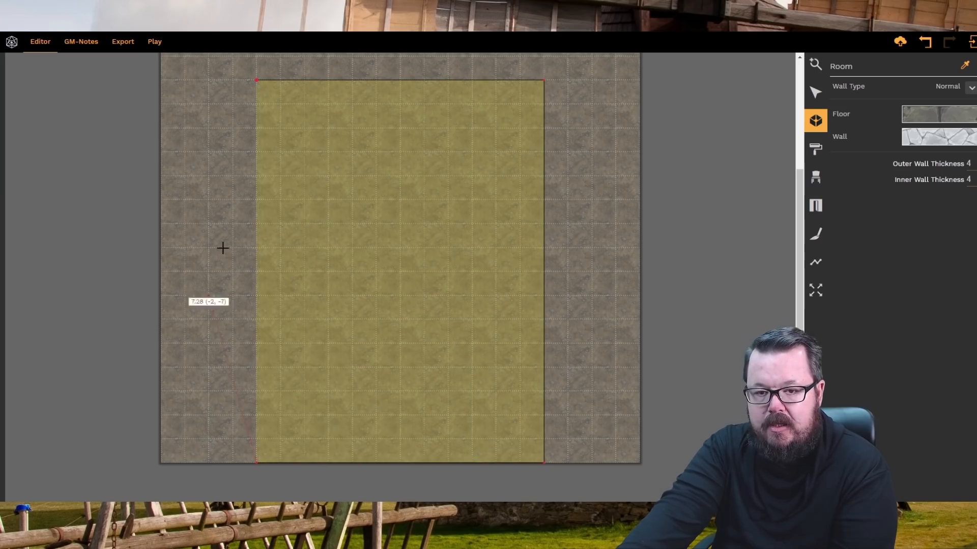
{"action": "left_click", "coordinate": [256, 79]}
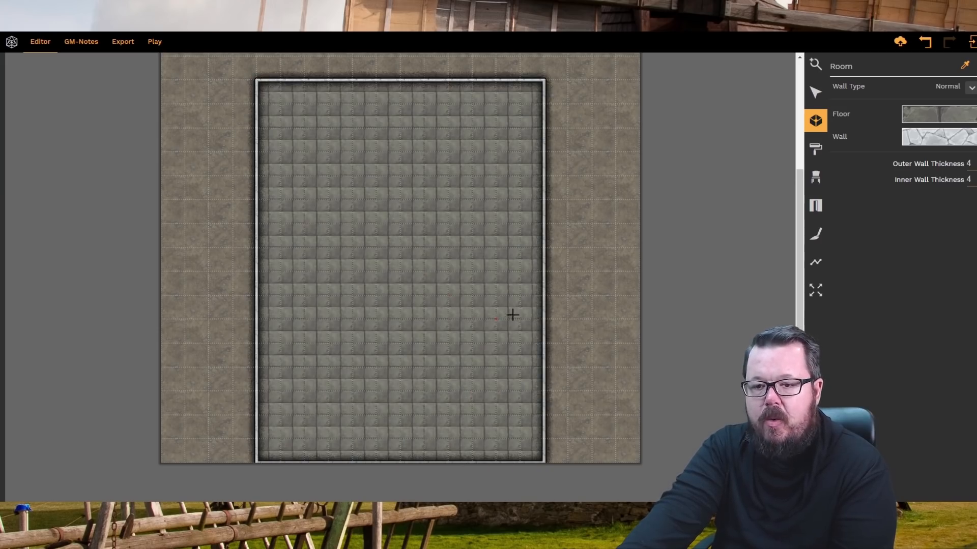
- Set the scaling of the new room's floor texture to 200
{"action": "left_click", "coordinate": [816, 93]}
{"action": "left_click", "coordinate": [459, 166]}
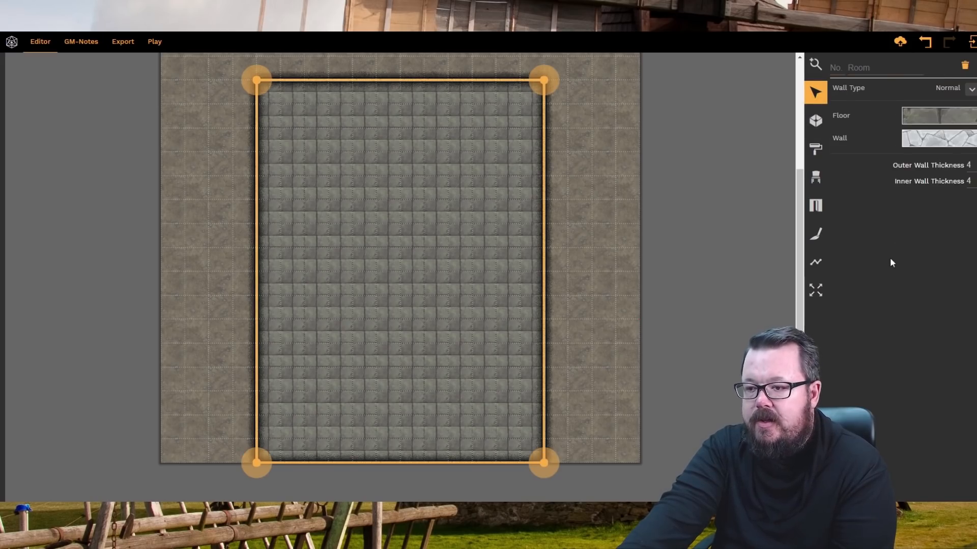
{"action": "left_click", "coordinate": [935, 145]}
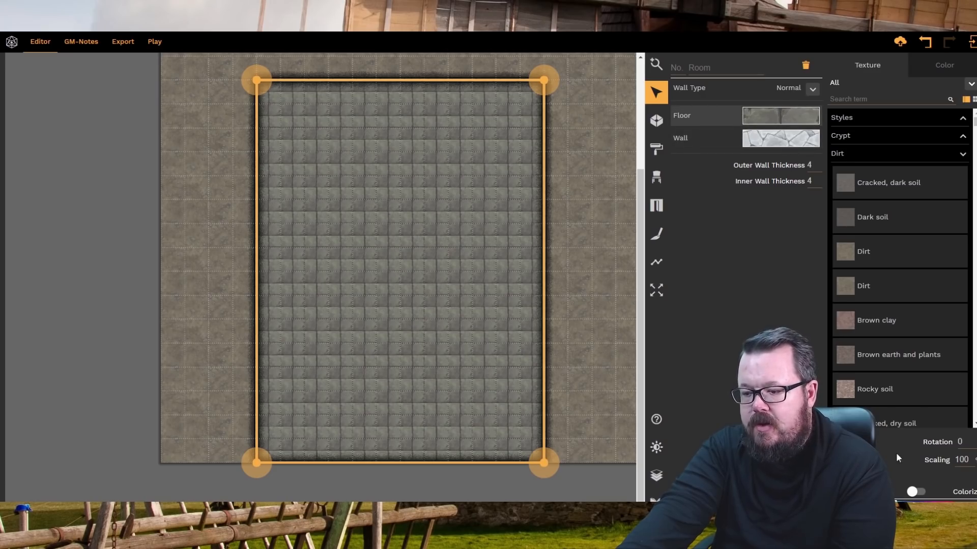
{"action": "double_click", "coordinate": [957, 460]}
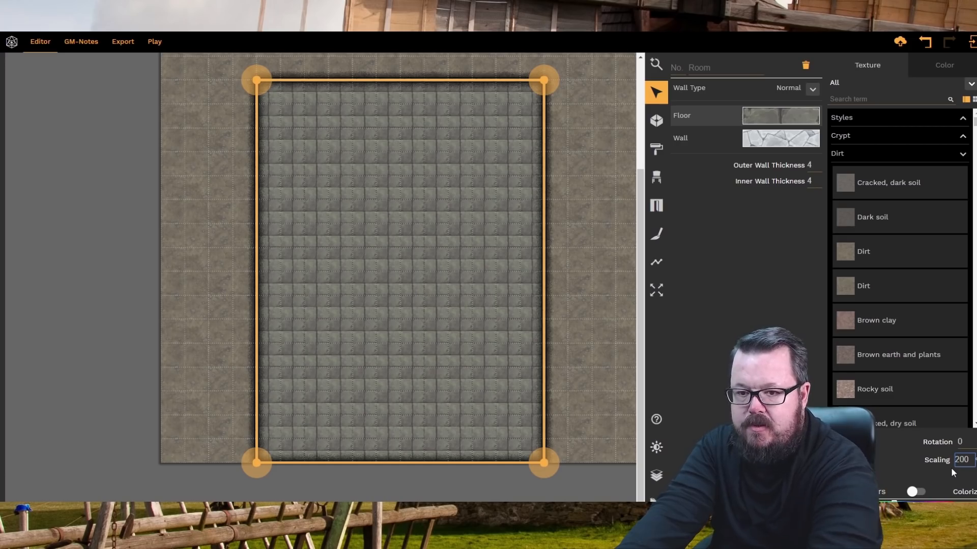
{"action": "type", "text": "200"}
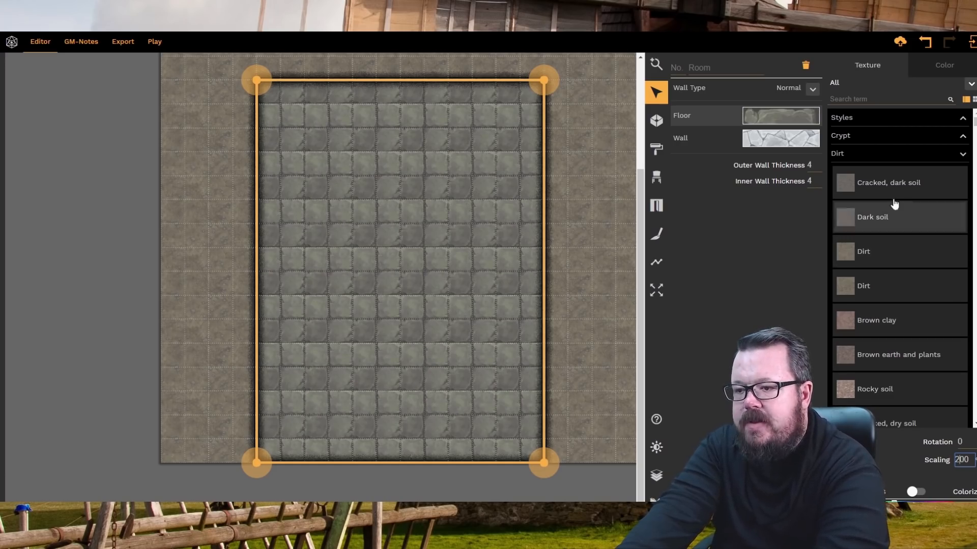
- Change the room's floor texture to Wooden parquet from the Worked Wood category
{"action": "left_click", "coordinate": [901, 153]}
{"action": "left_click", "coordinate": [899, 152]}
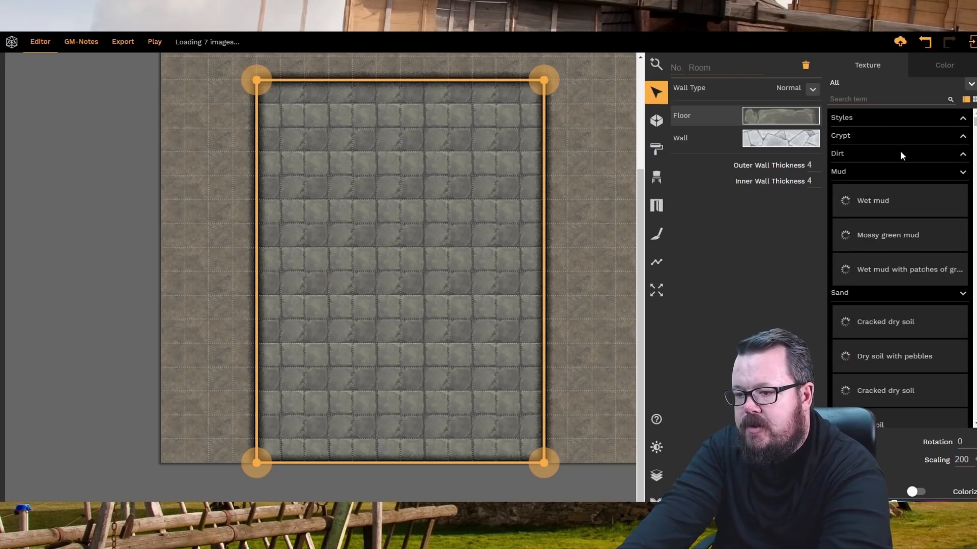
{"action": "left_click", "coordinate": [896, 175]}
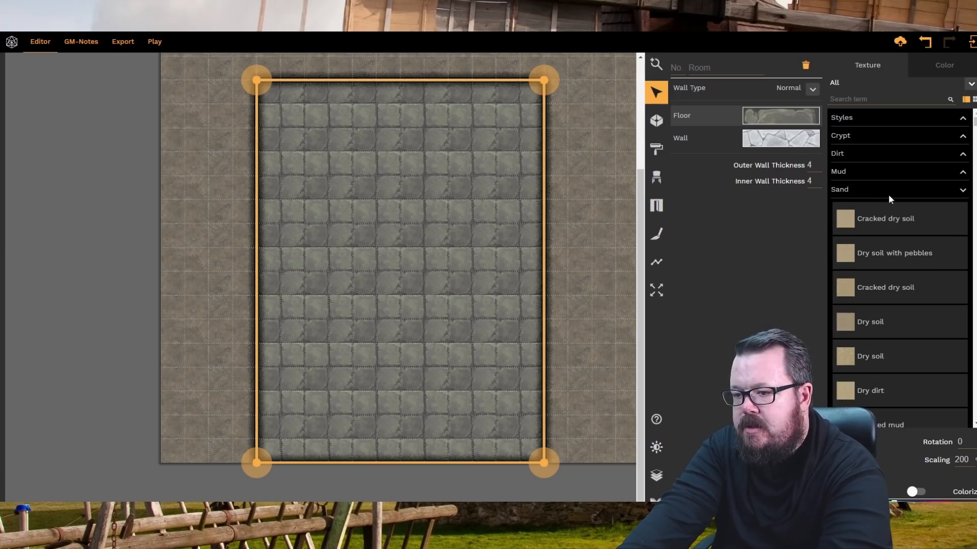
{"action": "left_click", "coordinate": [889, 195]}
{"action": "left_click", "coordinate": [884, 213]}
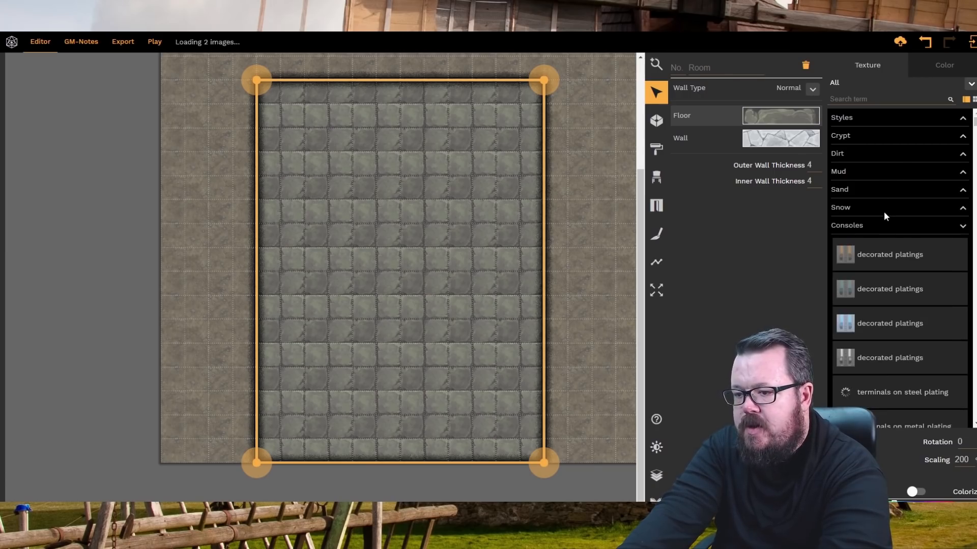
{"action": "left_click", "coordinate": [886, 227]}
{"action": "left_click", "coordinate": [881, 246]}
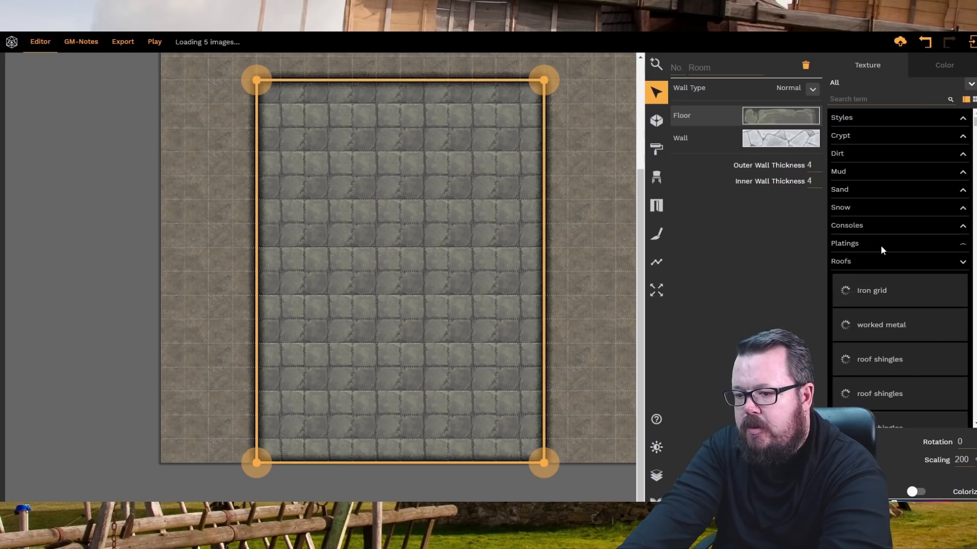
{"action": "left_click", "coordinate": [877, 261]}
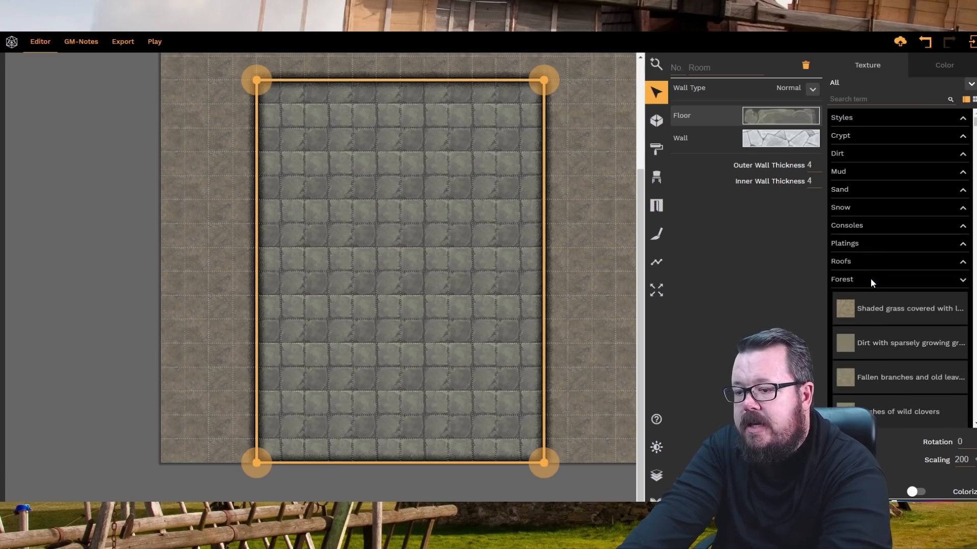
{"action": "left_click", "coordinate": [871, 278]}
{"action": "left_click", "coordinate": [871, 298]}
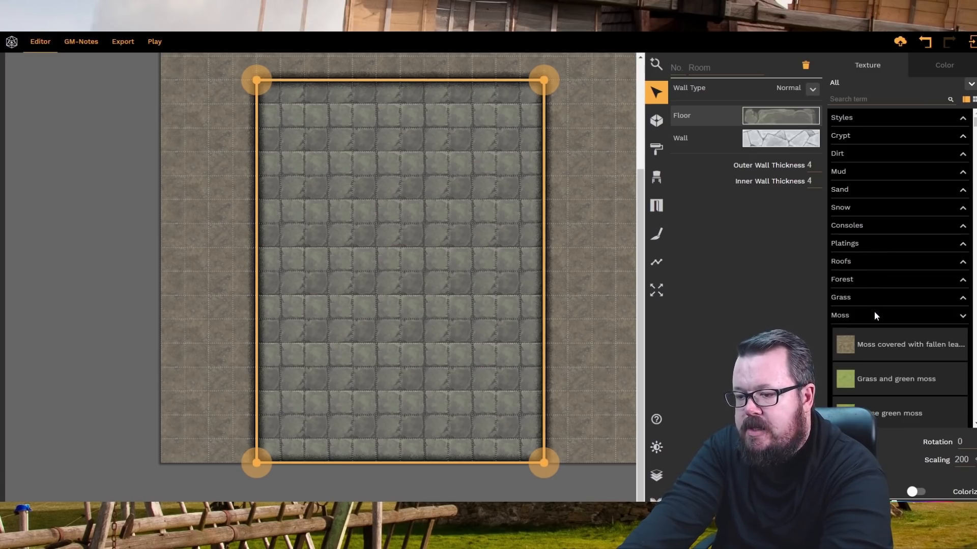
{"action": "left_click", "coordinate": [874, 311]}
{"action": "scroll", "coordinate": [872, 275], "scroll_direction": "down", "scroll_amount": 2}
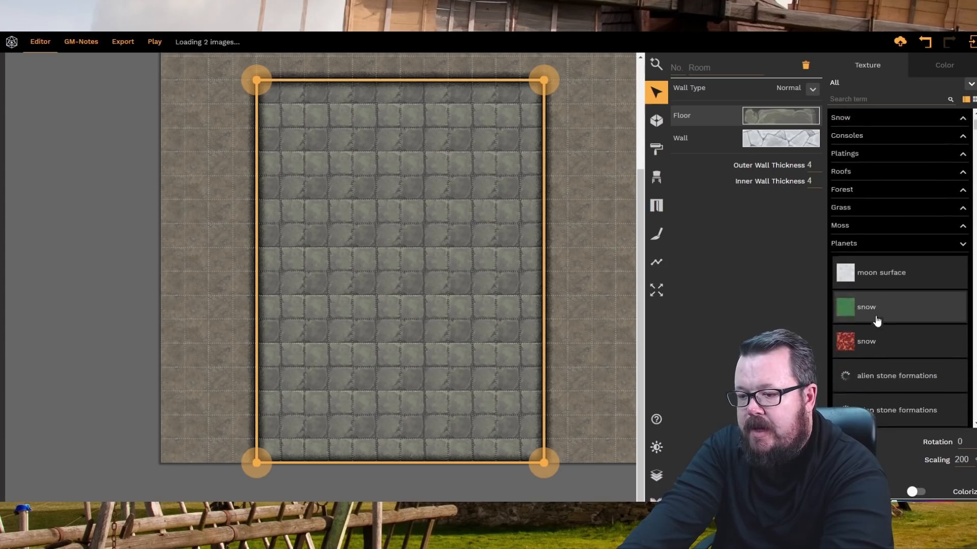
{"action": "left_click", "coordinate": [869, 238]}
{"action": "left_click", "coordinate": [869, 249]}
{"action": "left_click", "coordinate": [870, 269]}
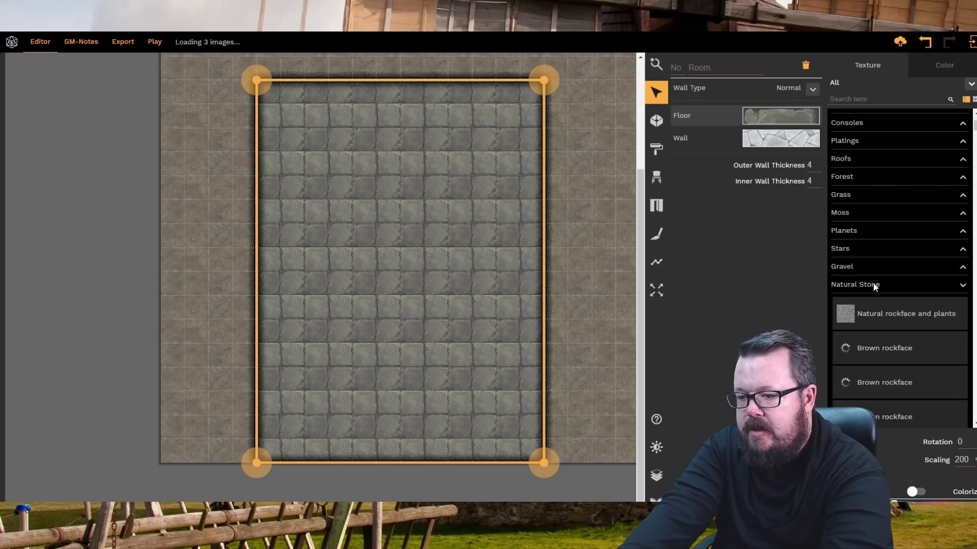
{"action": "left_click", "coordinate": [877, 300]}
{"action": "left_click", "coordinate": [875, 319]}
{"action": "left_click", "coordinate": [874, 331]}
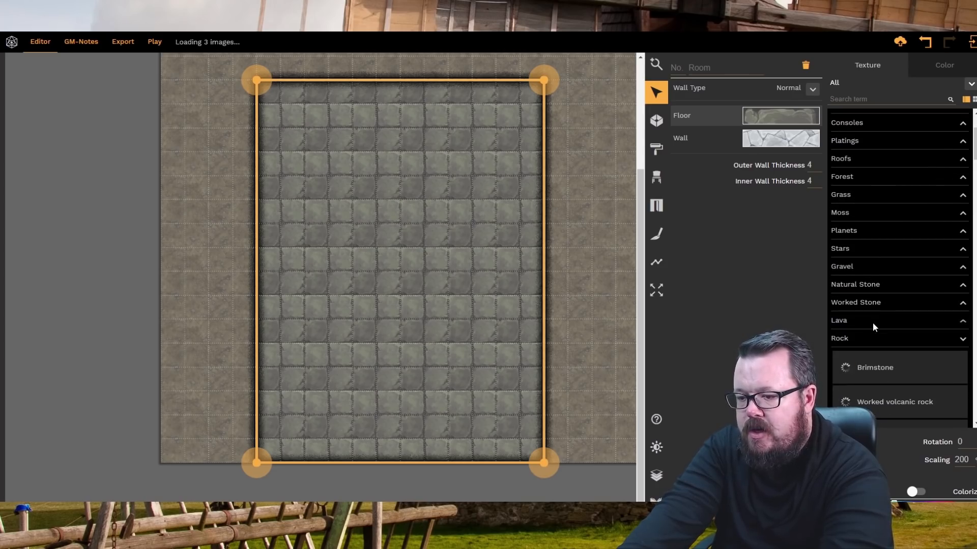
{"action": "left_click", "coordinate": [872, 343]}
{"action": "scroll", "coordinate": [872, 343], "scroll_direction": "down", "scroll_amount": 2}
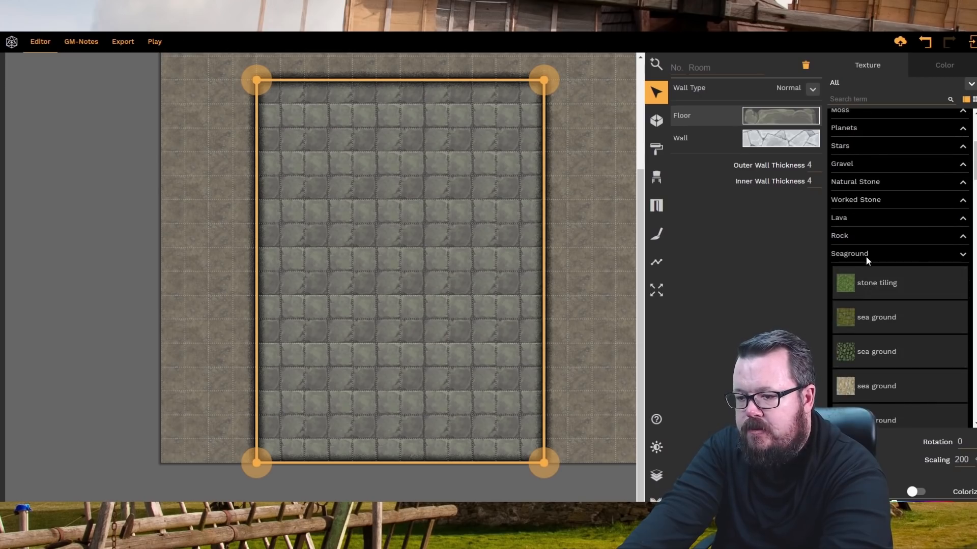
{"action": "left_click", "coordinate": [865, 255]}
{"action": "left_click", "coordinate": [867, 274]}
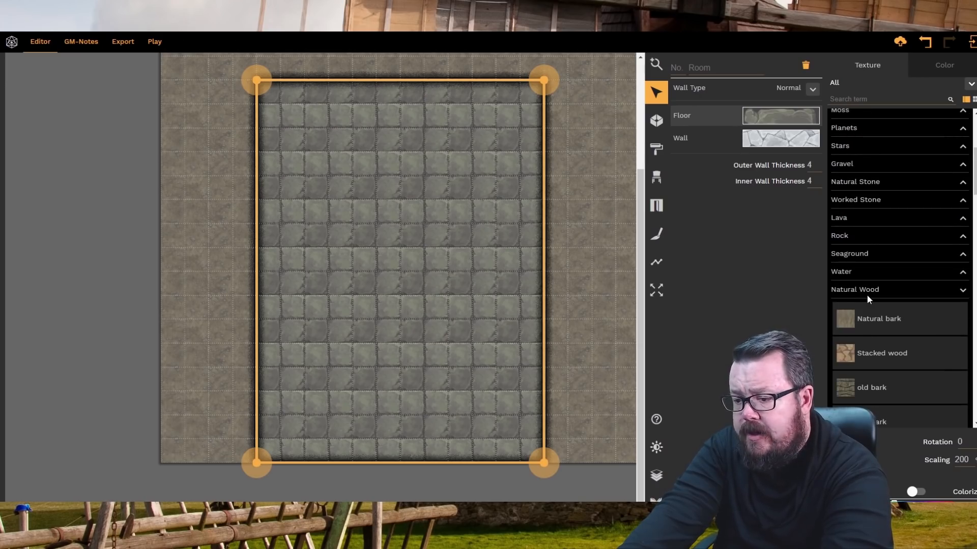
{"action": "left_click", "coordinate": [867, 296]}
{"action": "scroll", "coordinate": [890, 345], "scroll_direction": "down", "scroll_amount": 2}
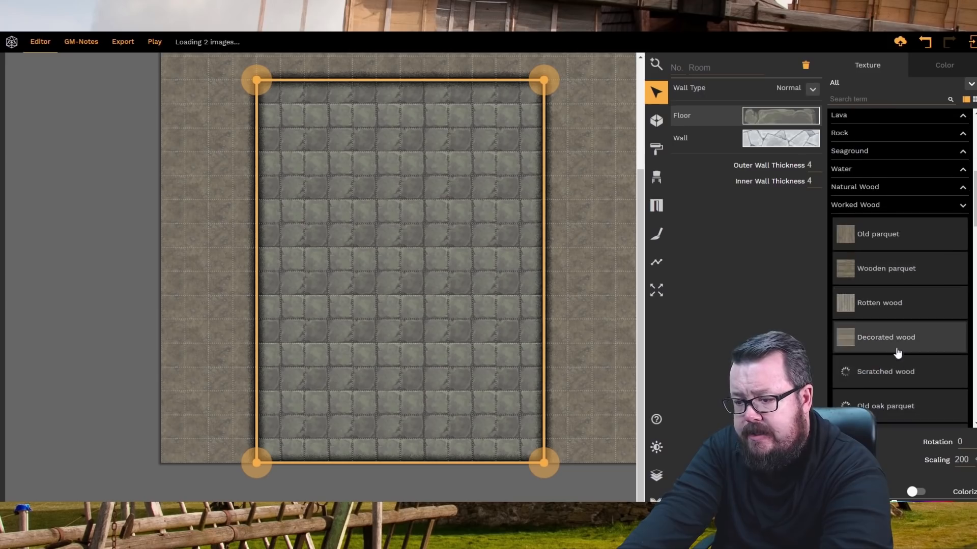
{"action": "left_click", "coordinate": [875, 276]}
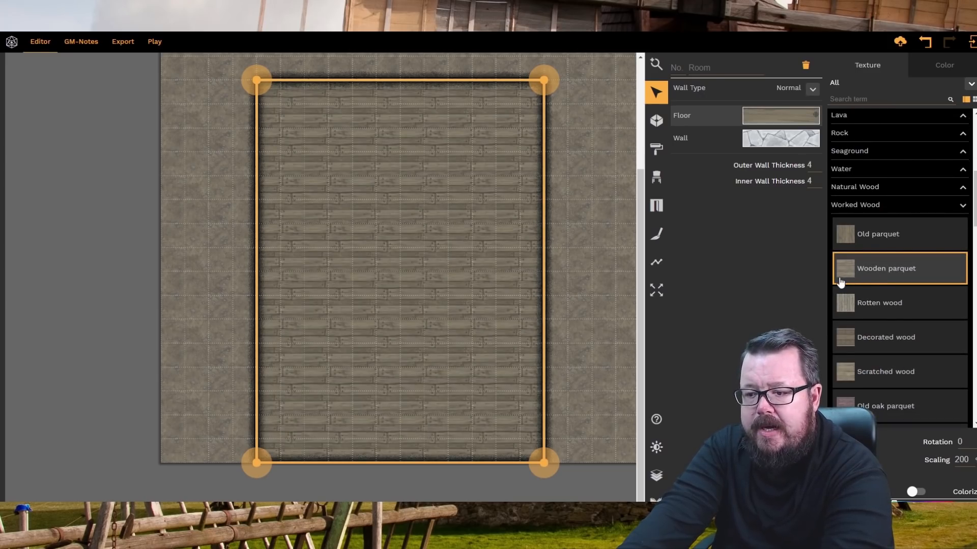
- Change the large room's floor texture to Rotten wood from the Worked Wood category
{"action": "left_click", "coordinate": [854, 306]}
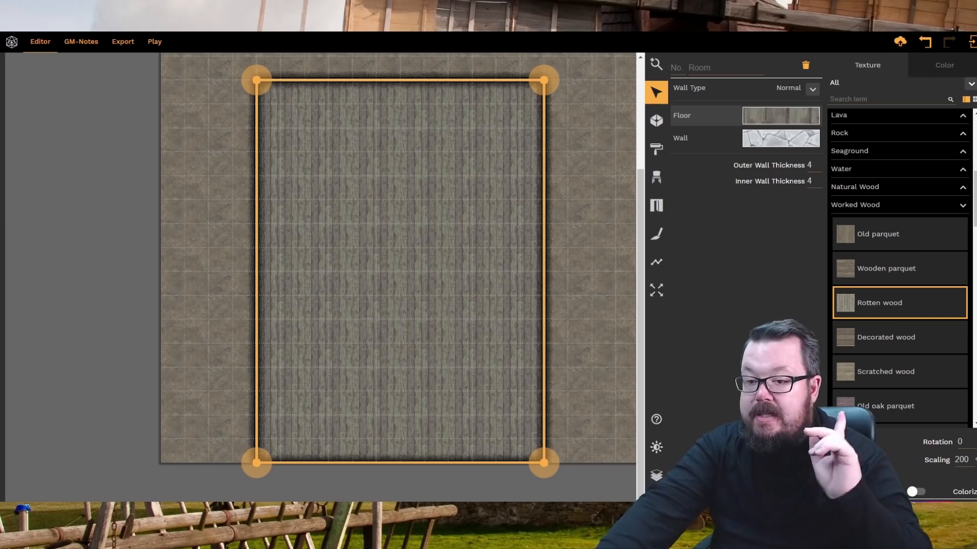
{"action": "left_click", "coordinate": [657, 122]}
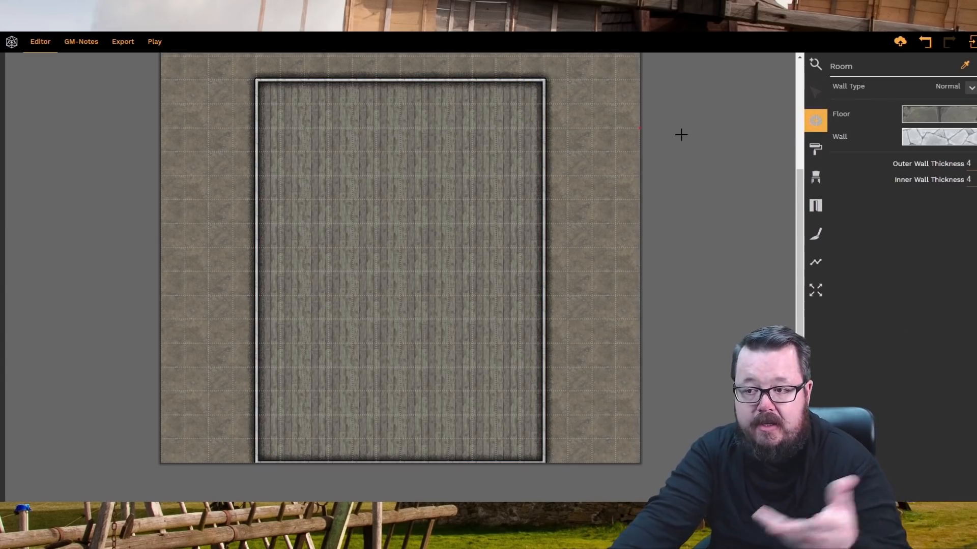
- Extend the map by adding 4 squares along its bottom edge
{"action": "left_click", "coordinate": [815, 292]}
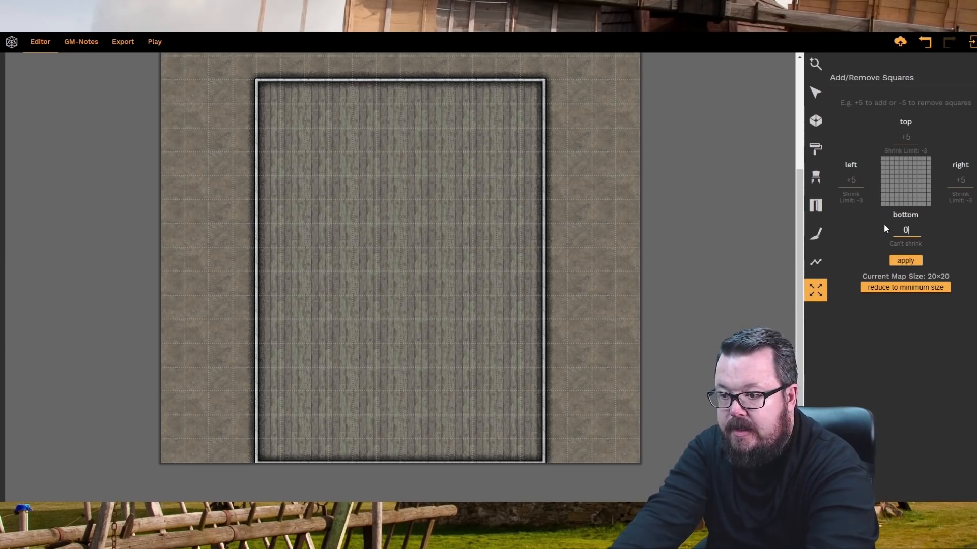
{"action": "type", "text": "-5"}
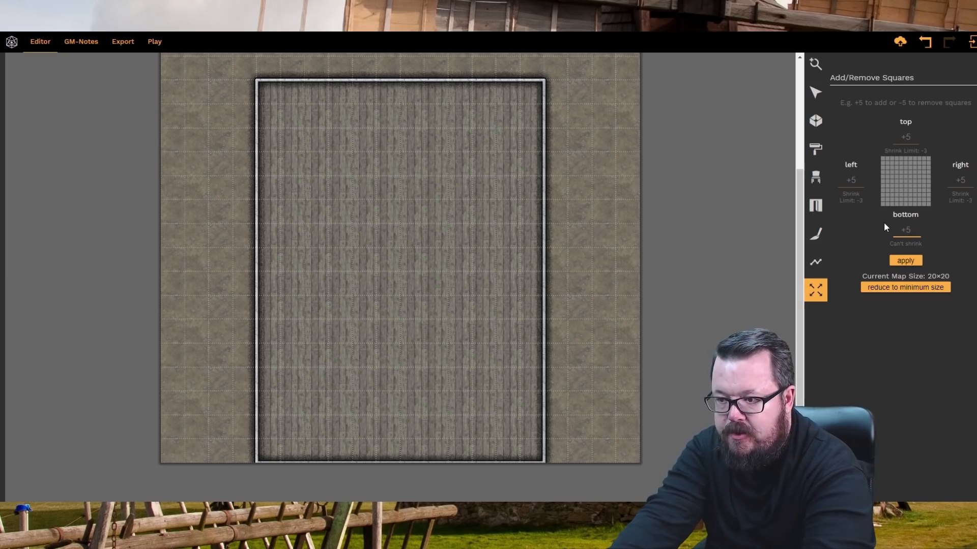
{"action": "type", "text": "4"}
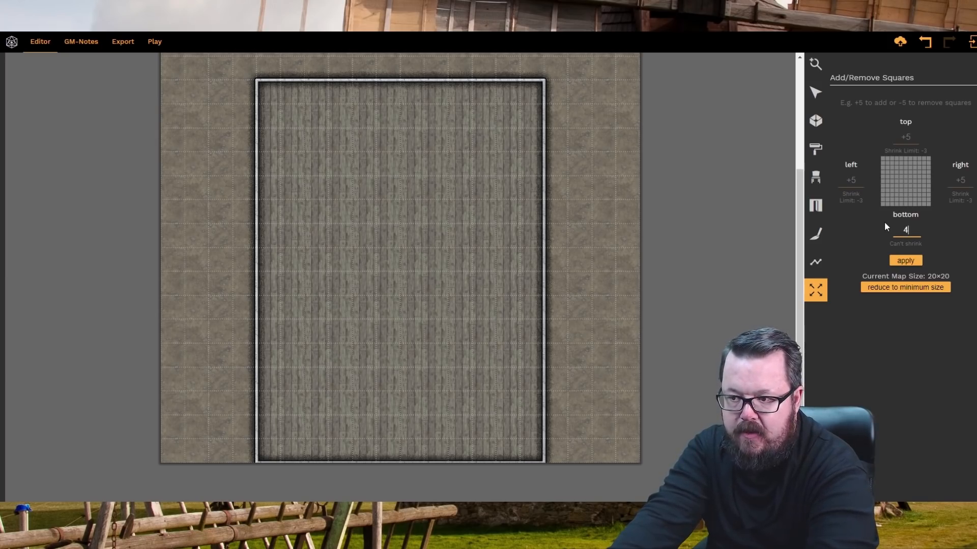
{"action": "left_click", "coordinate": [909, 261]}
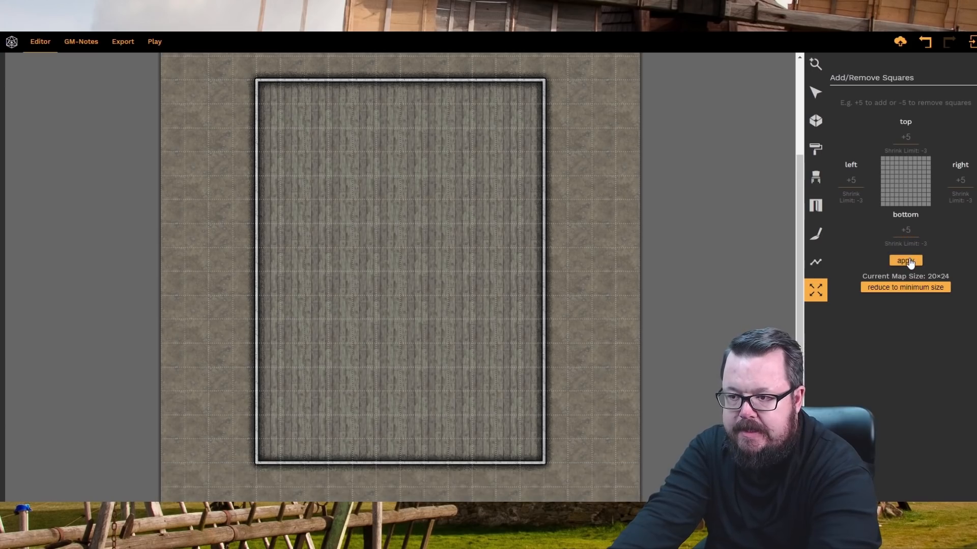
- Inspect the extended map area above and below the room
{"action": "scroll", "coordinate": [575, 215], "scroll_direction": "down", "scroll_amount": 2}
{"action": "scroll", "coordinate": [532, 395], "scroll_direction": "up", "scroll_amount": 1}
{"action": "scroll", "coordinate": [492, 414], "scroll_direction": "down", "scroll_amount": 1}
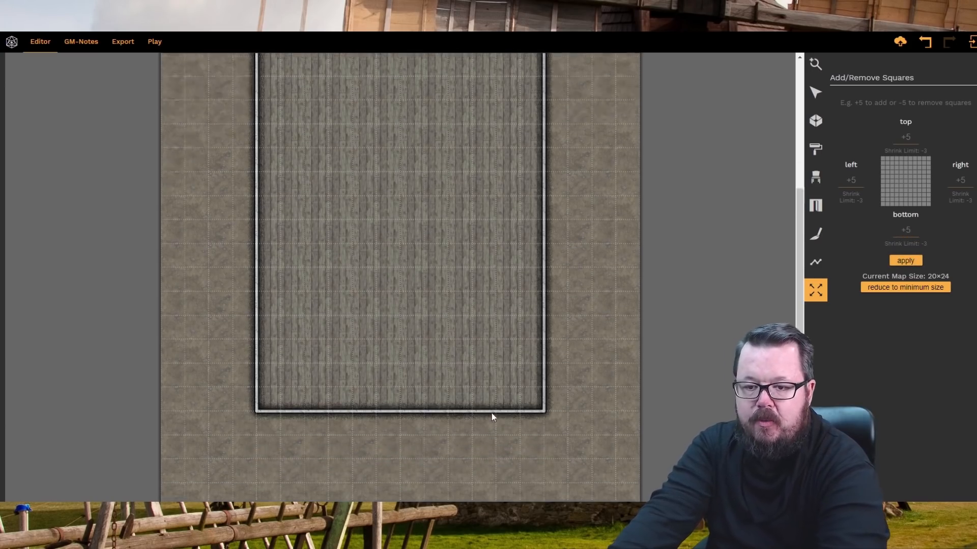
{"action": "scroll", "coordinate": [529, 133], "scroll_direction": "up", "scroll_amount": 4}
{"action": "scroll", "coordinate": [348, 341], "scroll_direction": "down", "scroll_amount": 2}
{"action": "scroll", "coordinate": [525, 338], "scroll_direction": "up", "scroll_amount": 2}
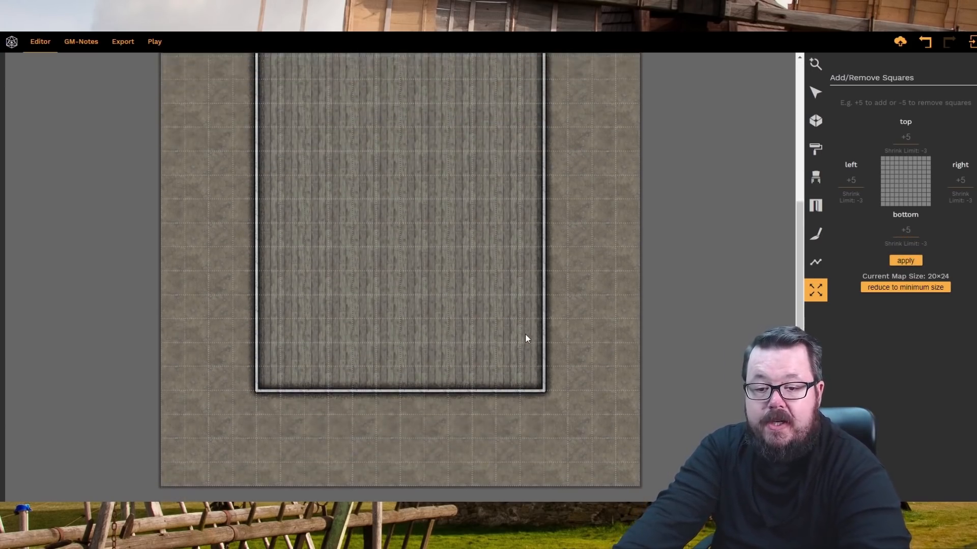
{"action": "scroll", "coordinate": [525, 337], "scroll_direction": "down", "scroll_amount": 4}
{"action": "scroll", "coordinate": [525, 335], "scroll_direction": "up", "scroll_amount": 2}
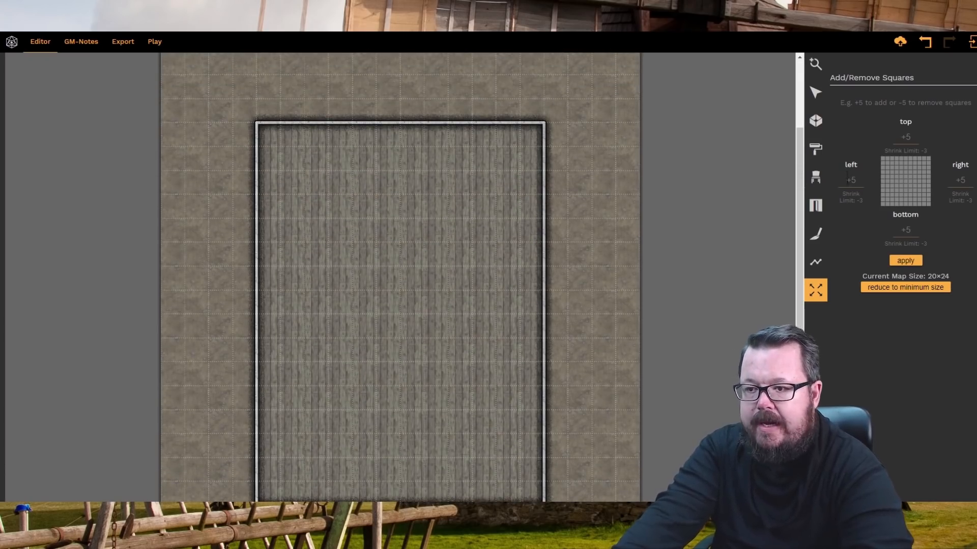
- Divide the room with a full-width horizontal wall, 4 squares above its lower wall
{"action": "left_click", "coordinate": [815, 120]}
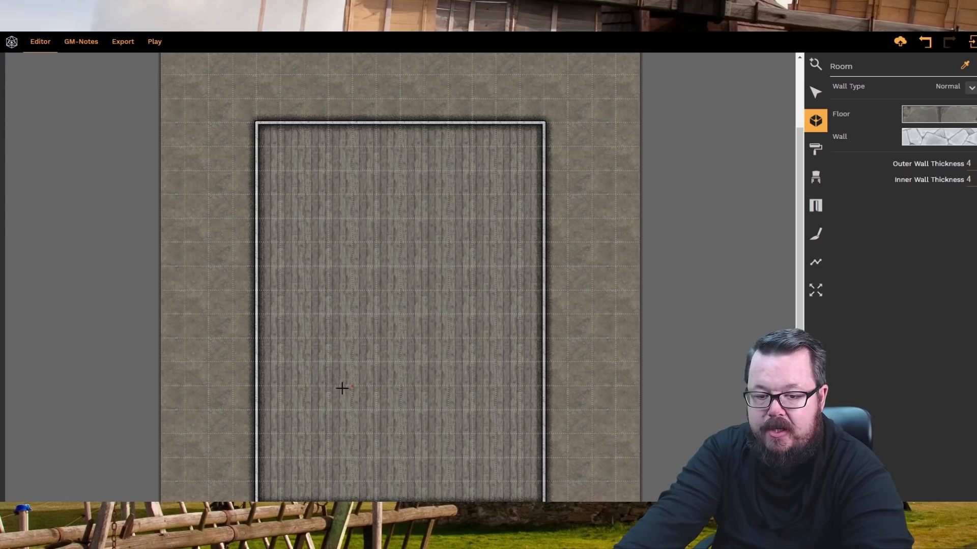
{"action": "scroll", "coordinate": [281, 327], "scroll_direction": "down", "scroll_amount": 2}
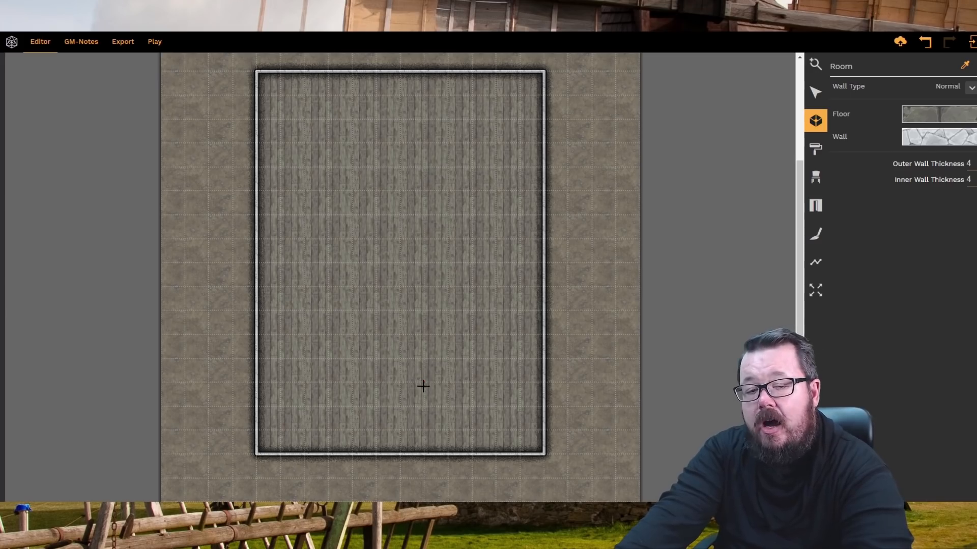
{"action": "left_click", "coordinate": [258, 359]}
{"action": "left_click", "coordinate": [544, 359]}
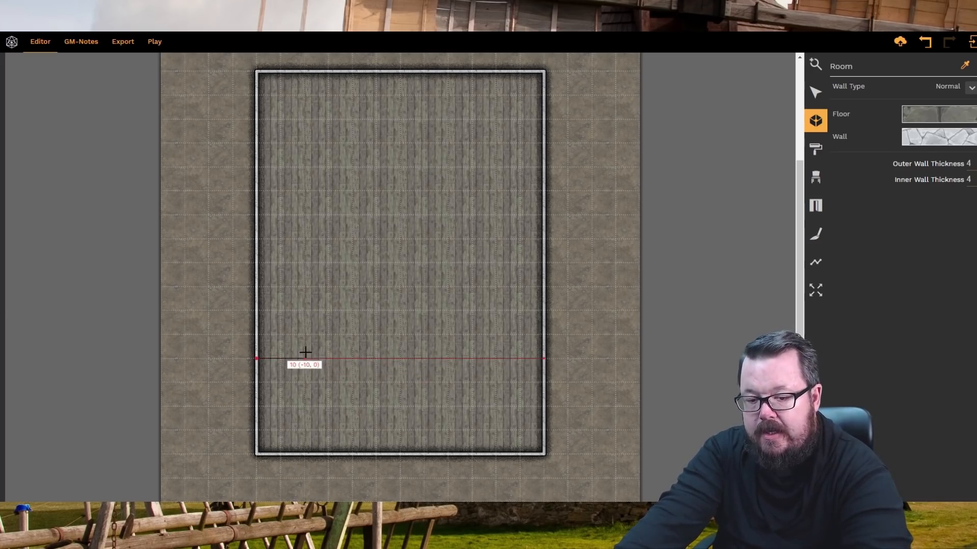
{"action": "left_click", "coordinate": [257, 359]}
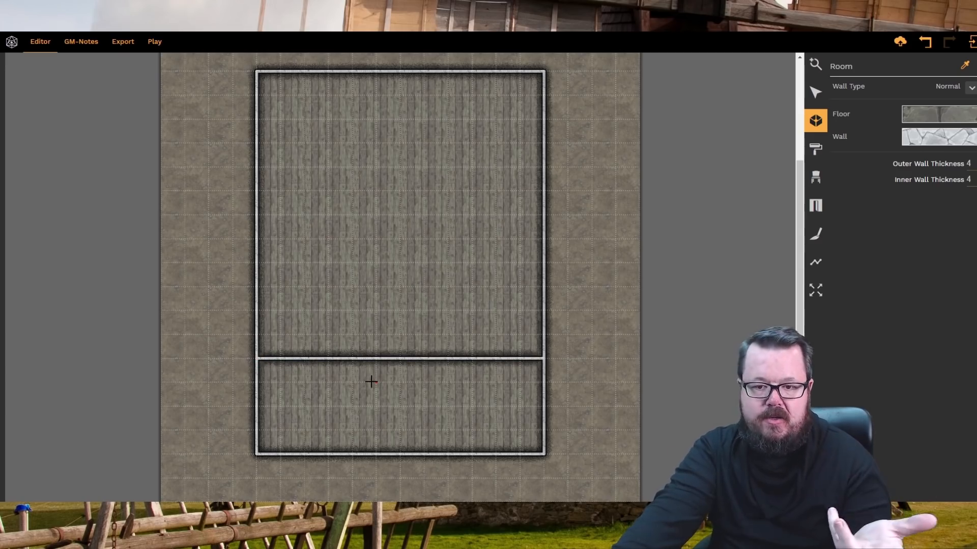
- Split the lower strip into three rooms with vertical walls 4 and 6 squares from the building's left wall
{"action": "scroll", "coordinate": [372, 382], "scroll_direction": "up", "scroll_amount": 2}
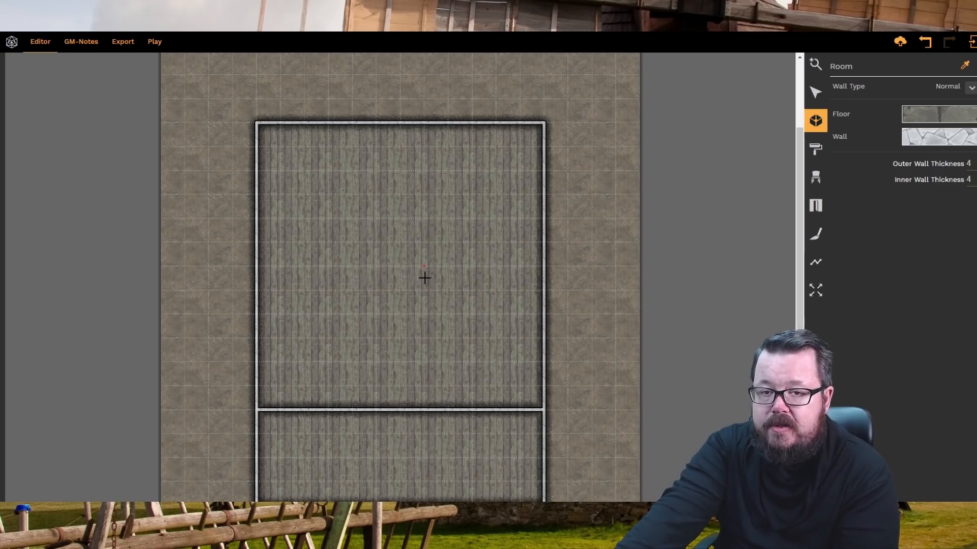
{"action": "scroll", "coordinate": [425, 278], "scroll_direction": "down", "scroll_amount": 2}
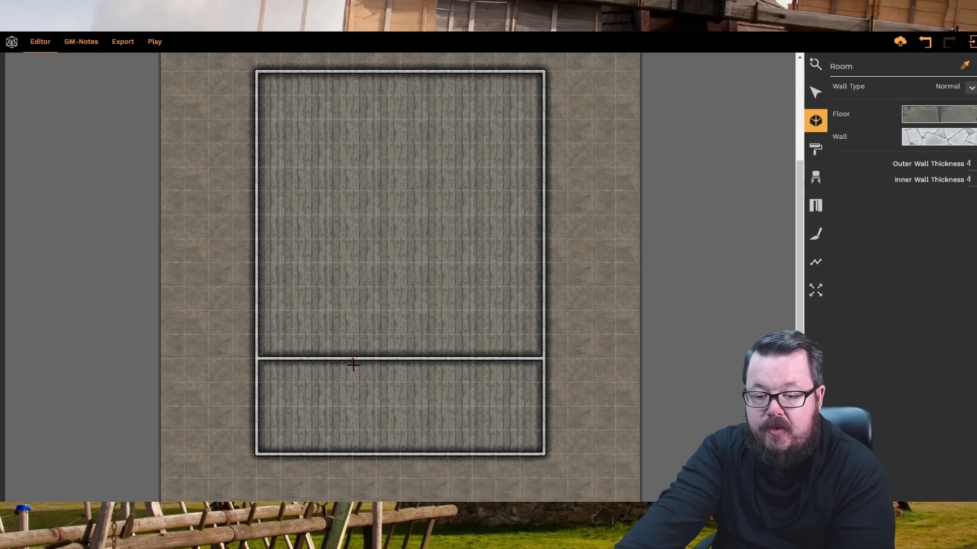
{"action": "left_click_drag", "start_coordinate": [353, 364], "coordinate": [352, 453]}
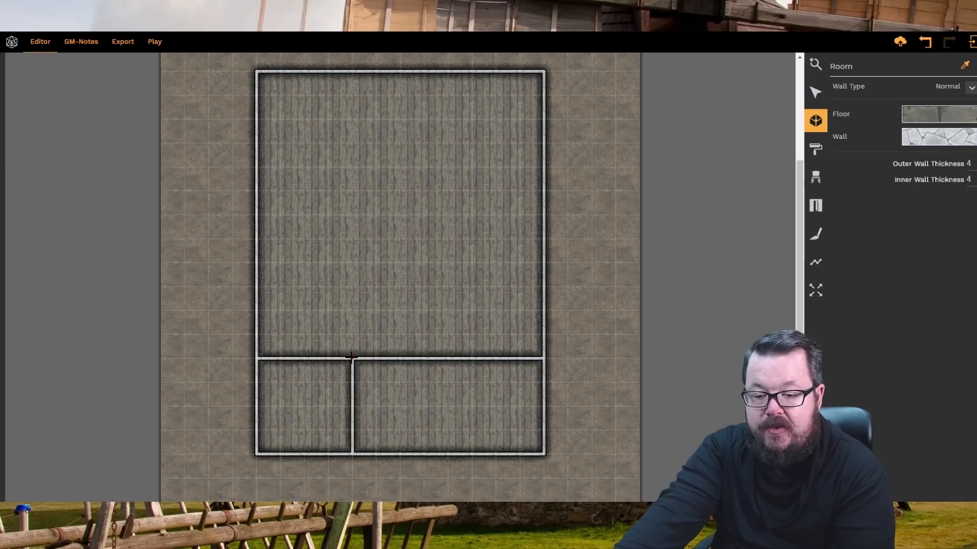
{"action": "left_click", "coordinate": [399, 362]}
{"action": "left_click", "coordinate": [399, 453]}
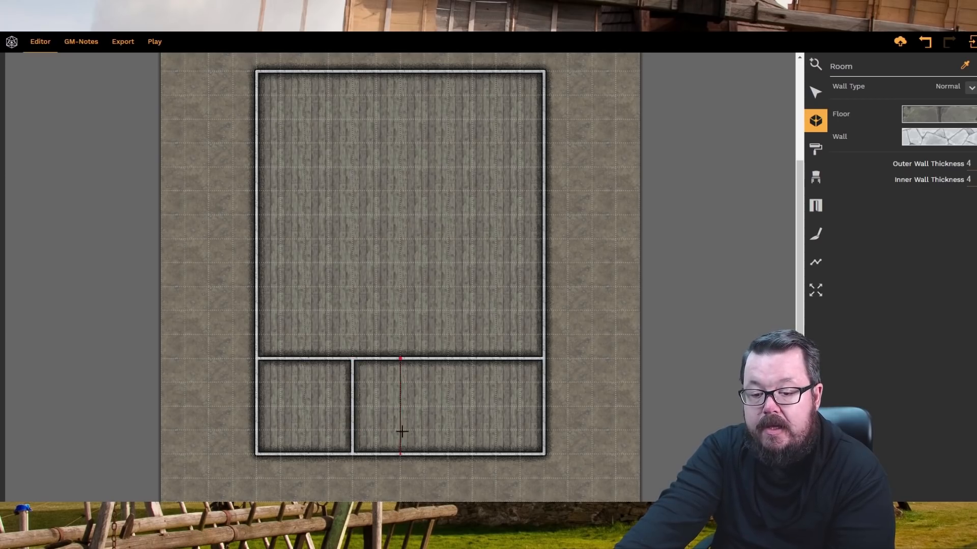
{"action": "left_click", "coordinate": [398, 358]}
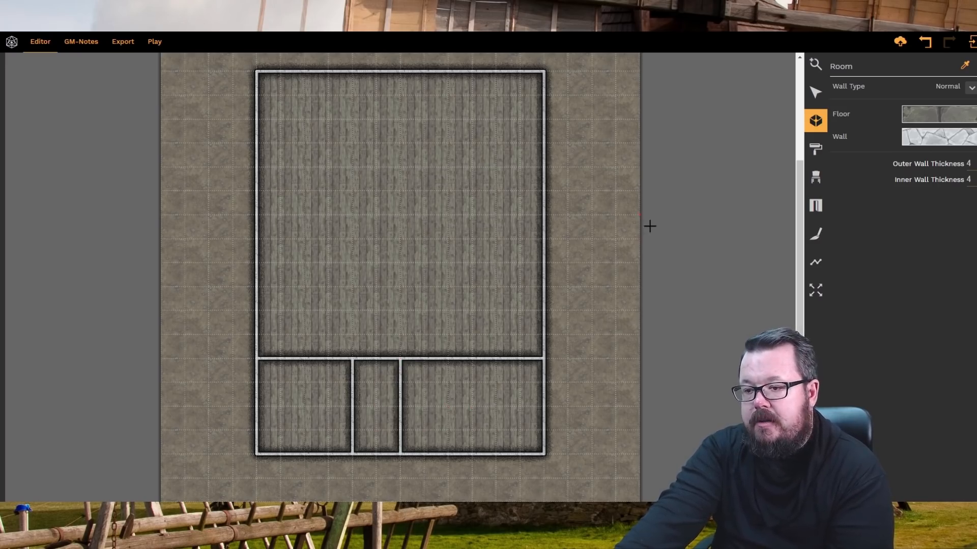
- Place three closed double doors in the large room's upper wall, one at its center and one 2 squares to each side
{"action": "left_click", "coordinate": [815, 205]}
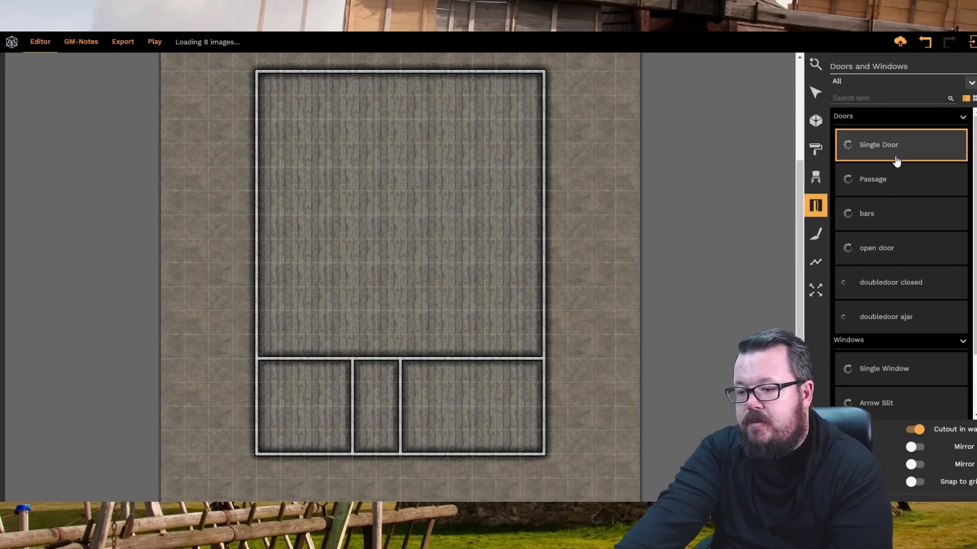
{"action": "left_click", "coordinate": [884, 283]}
{"action": "scroll", "coordinate": [429, 208], "scroll_direction": "up", "scroll_amount": 2}
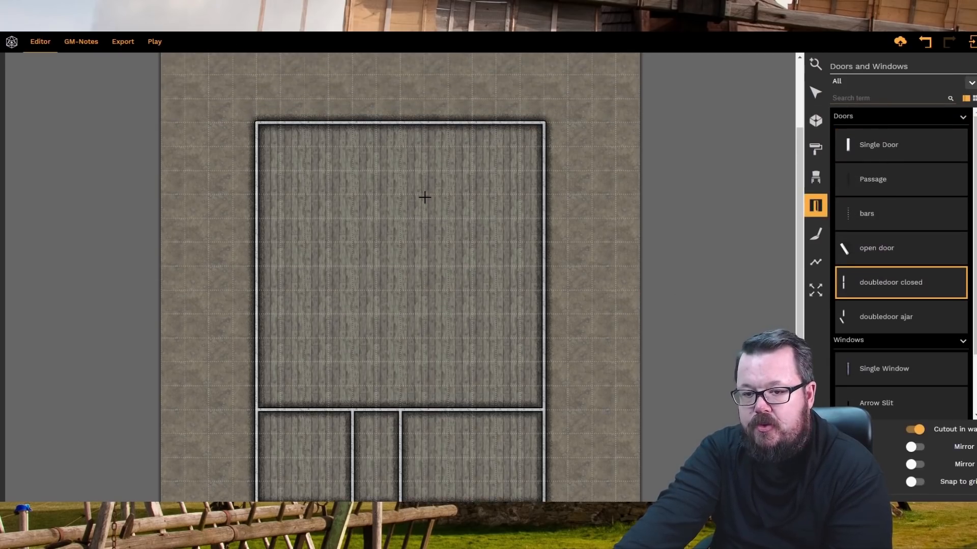
{"action": "left_click", "coordinate": [400, 122]}
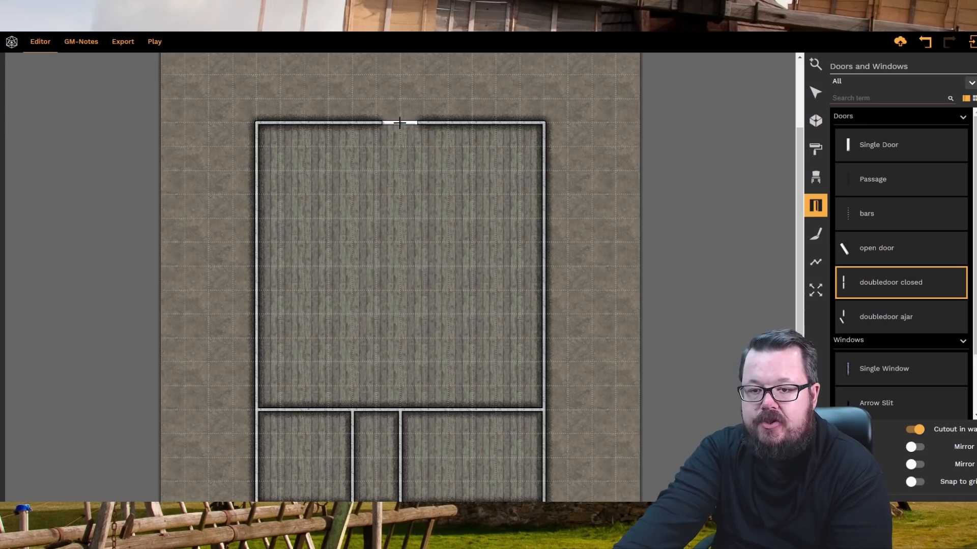
{"action": "left_click", "coordinate": [351, 124]}
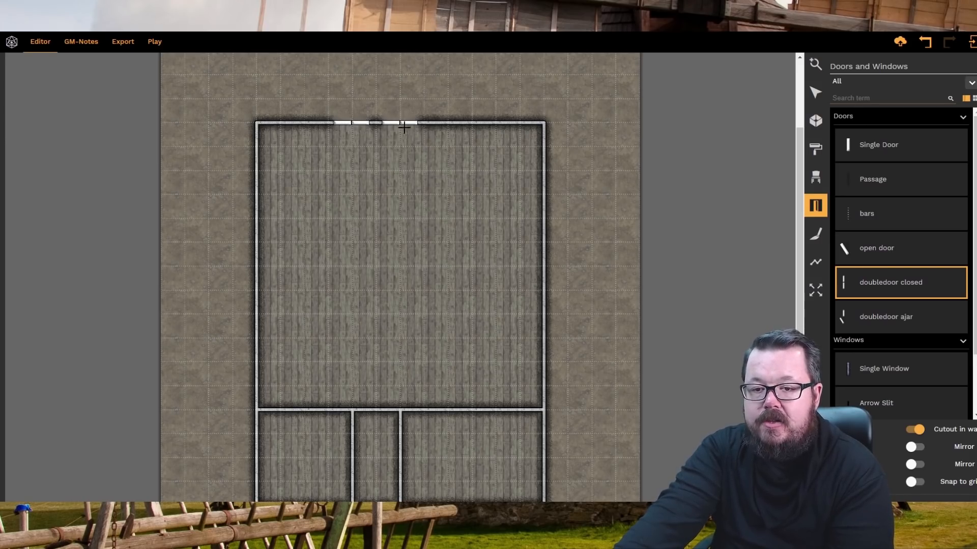
{"action": "left_click", "coordinate": [449, 122]}
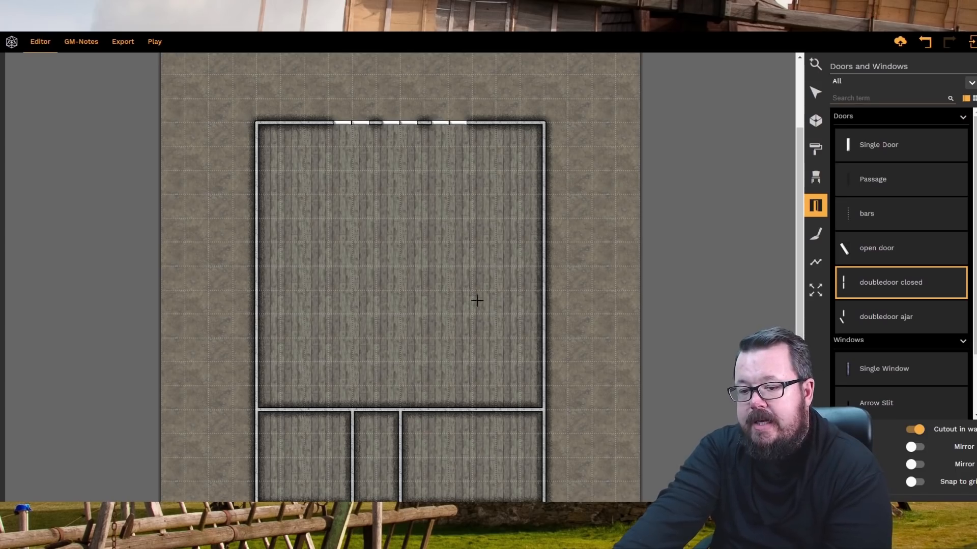
- Place single doors in the large room's right wall just above the horizontal partition and in the narrow middle room's lower wall
{"action": "scroll", "coordinate": [460, 294], "scroll_direction": "down", "scroll_amount": 2}
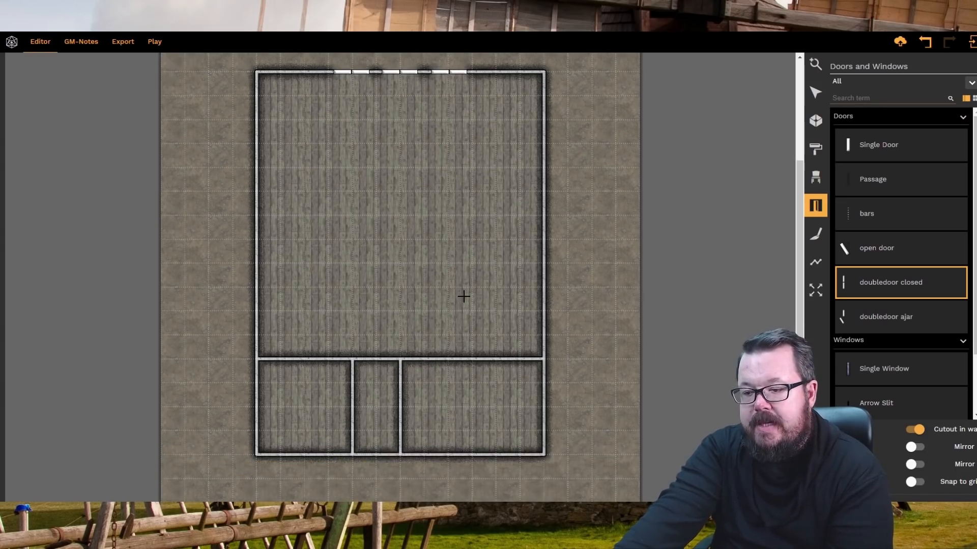
{"action": "left_click", "coordinate": [861, 153]}
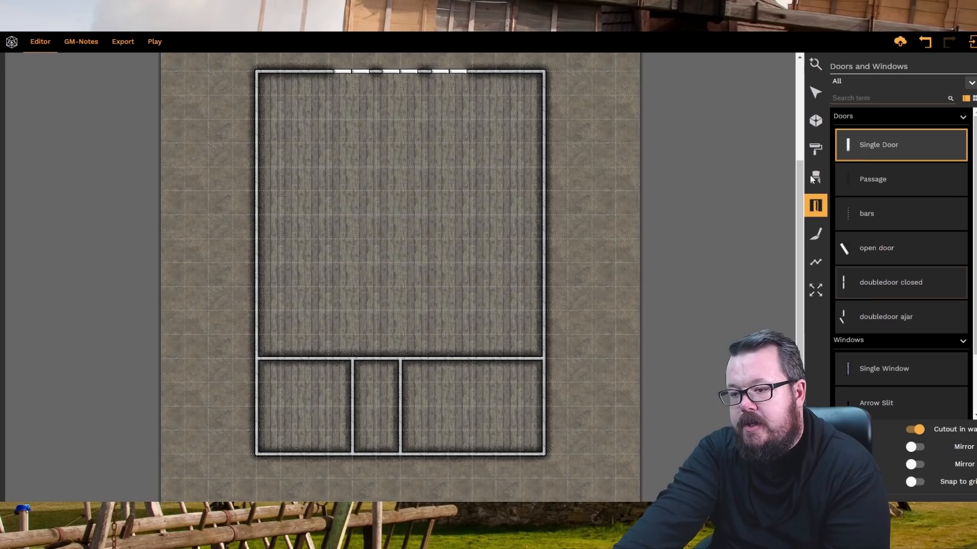
{"action": "left_click", "coordinate": [544, 346]}
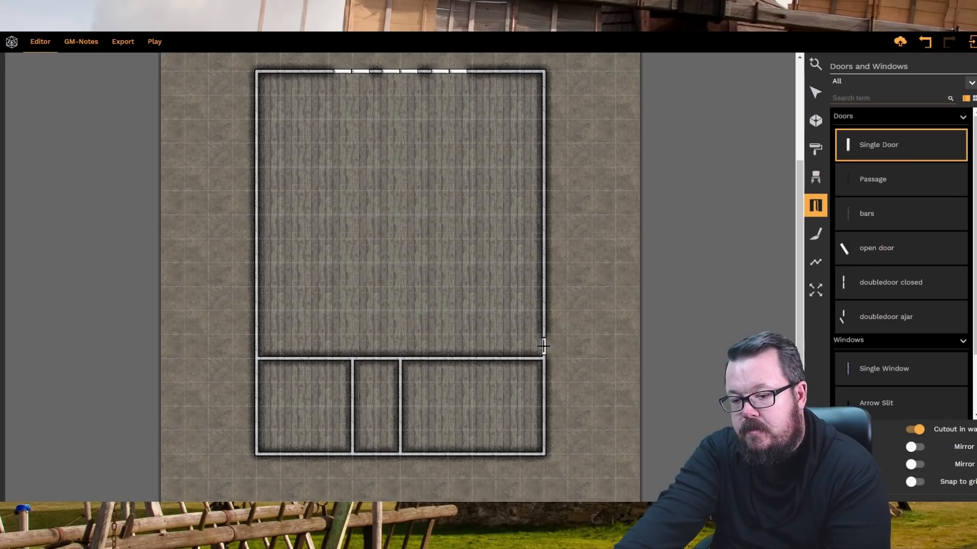
{"action": "scroll", "coordinate": [407, 309], "scroll_direction": "up", "scroll_amount": 2}
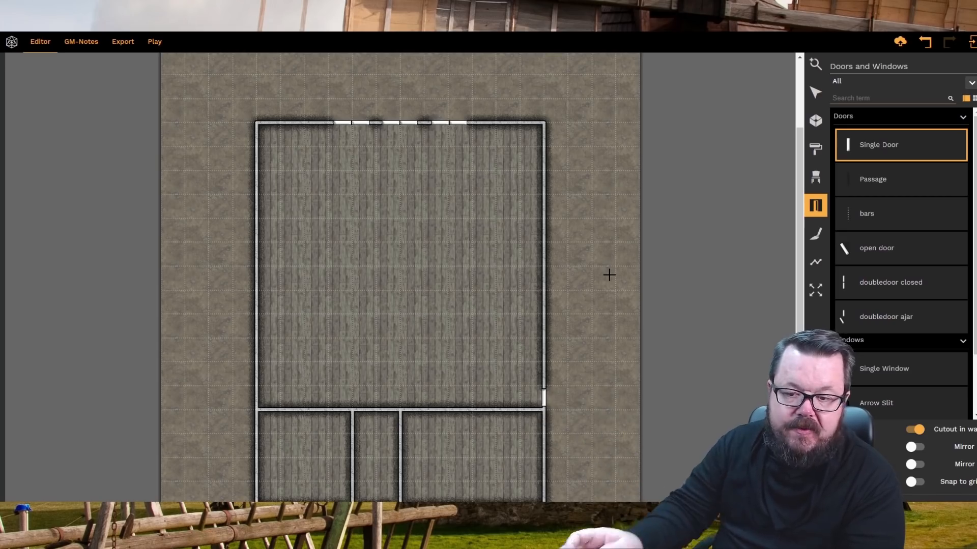
{"action": "scroll", "coordinate": [417, 346], "scroll_direction": "down", "scroll_amount": 2}
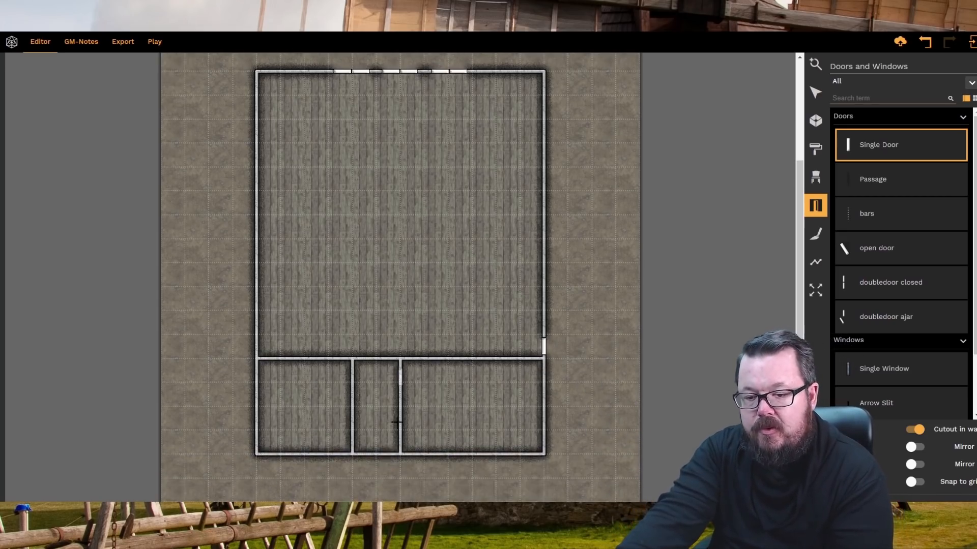
{"action": "left_click", "coordinate": [366, 454]}
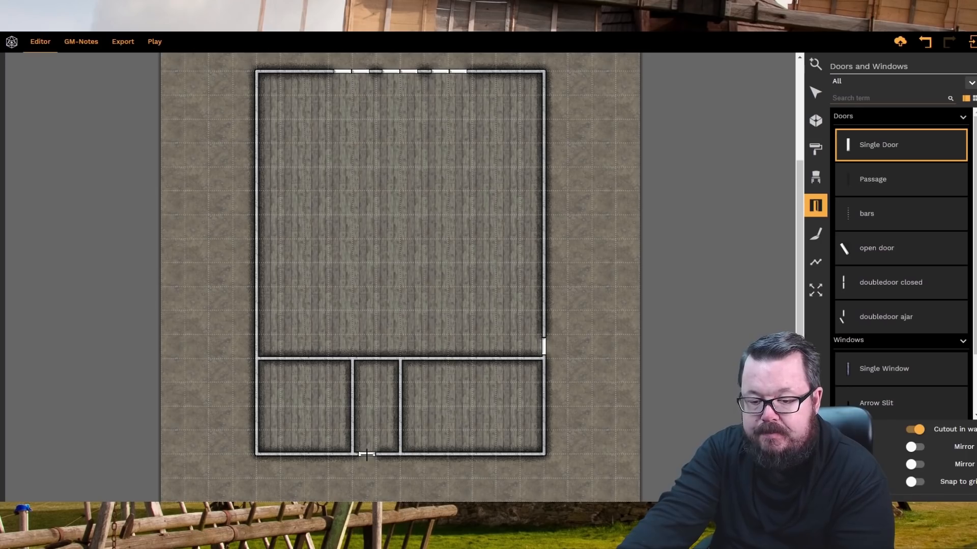
{"action": "scroll", "coordinate": [417, 464], "scroll_direction": "down", "scroll_amount": 2}
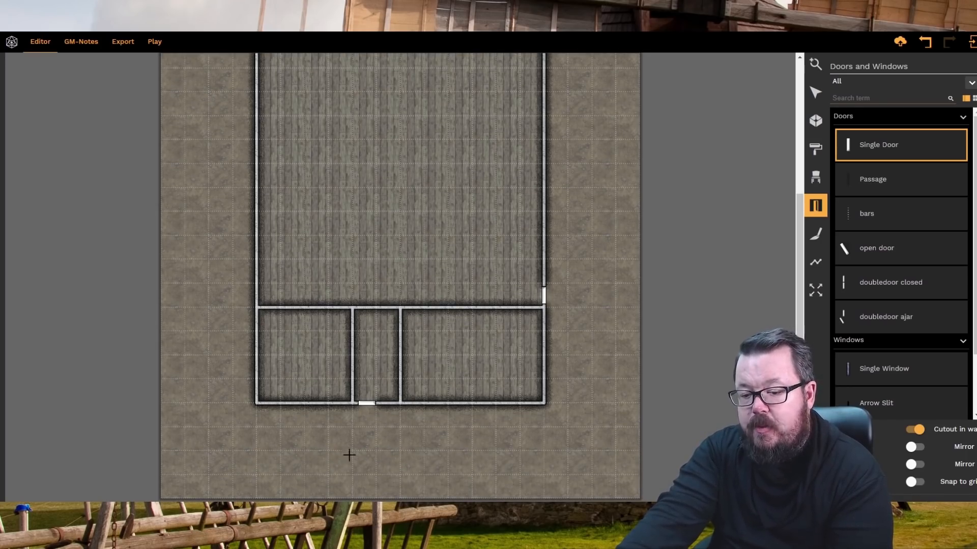
- Draw a room 12 squares wide and 3 squares deep directly below the building's lower wall, matching its full width
{"action": "left_click", "coordinate": [813, 122]}
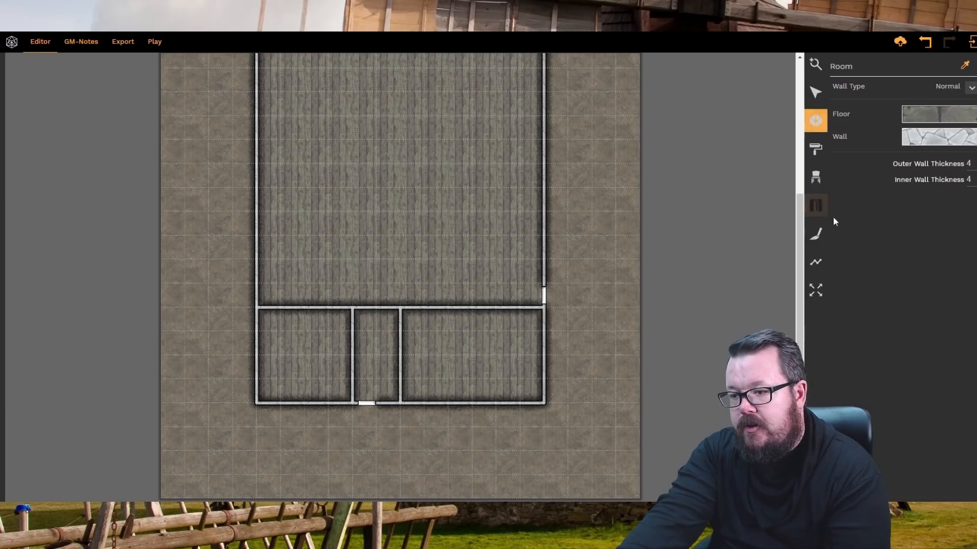
{"action": "left_click", "coordinate": [257, 403]}
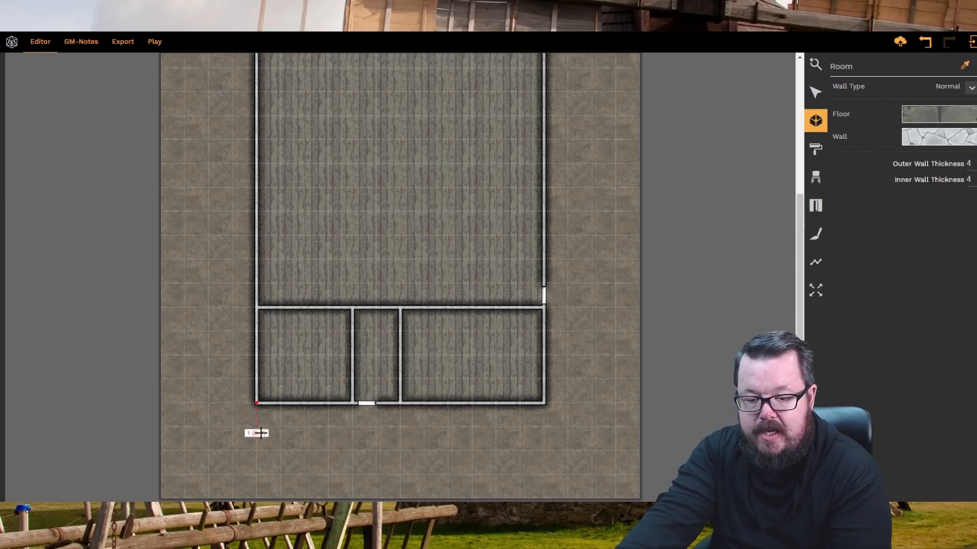
{"action": "left_click", "coordinate": [256, 474]}
{"action": "left_click", "coordinate": [544, 475]}
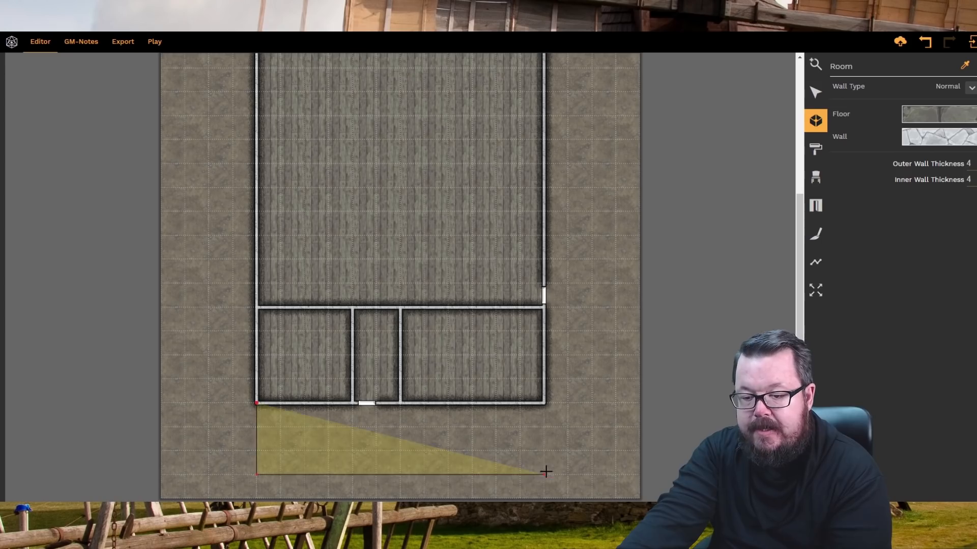
{"action": "left_click", "coordinate": [545, 404]}
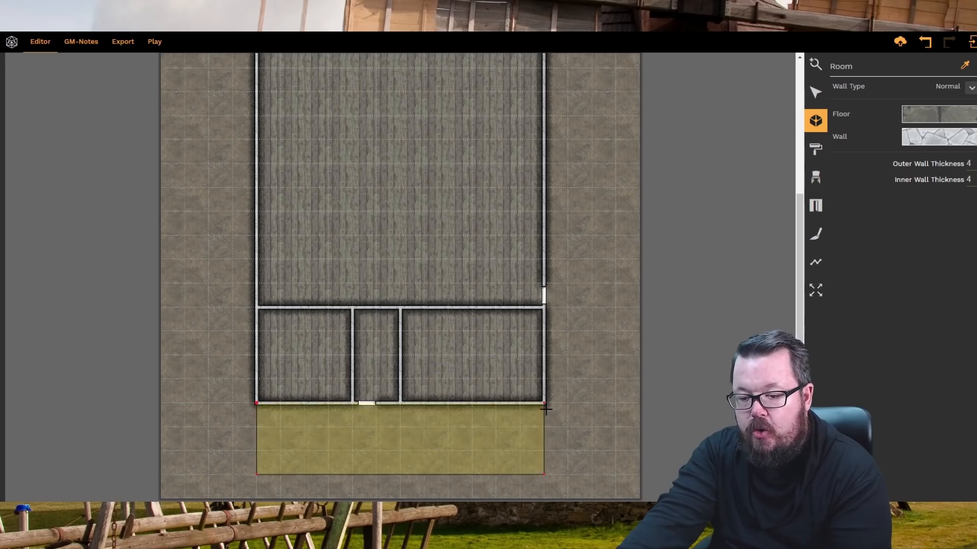
{"action": "left_click", "coordinate": [544, 474]}
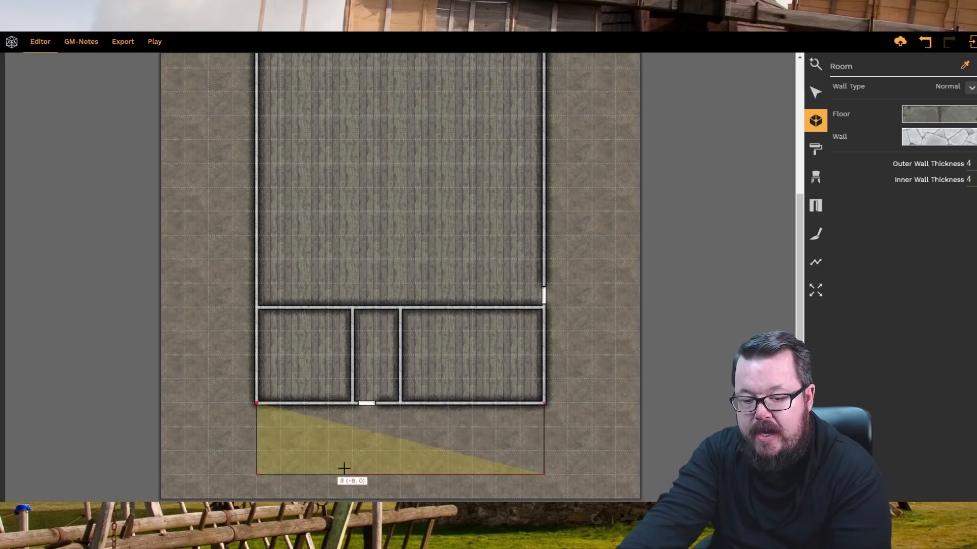
{"action": "left_click", "coordinate": [256, 475]}
{"action": "left_click", "coordinate": [256, 404]}
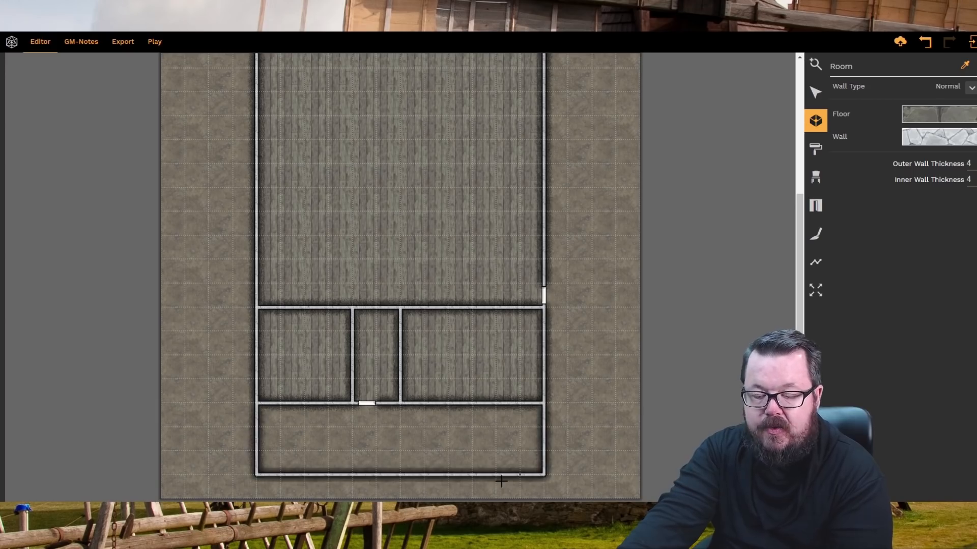
- Place a closed double door in the new bottom room's right wall and an open door in the narrow middle room's upper wall
{"action": "left_click", "coordinate": [816, 205]}
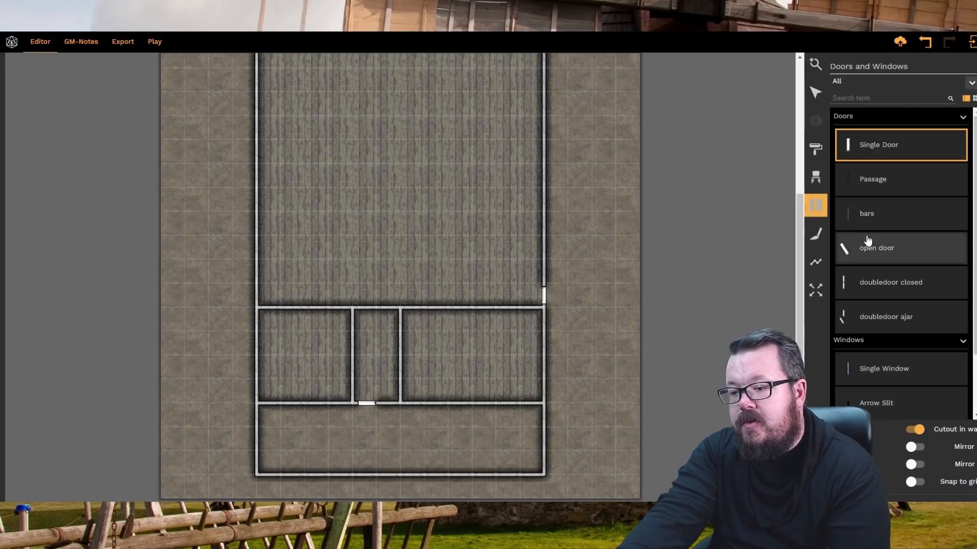
{"action": "left_click", "coordinate": [845, 281]}
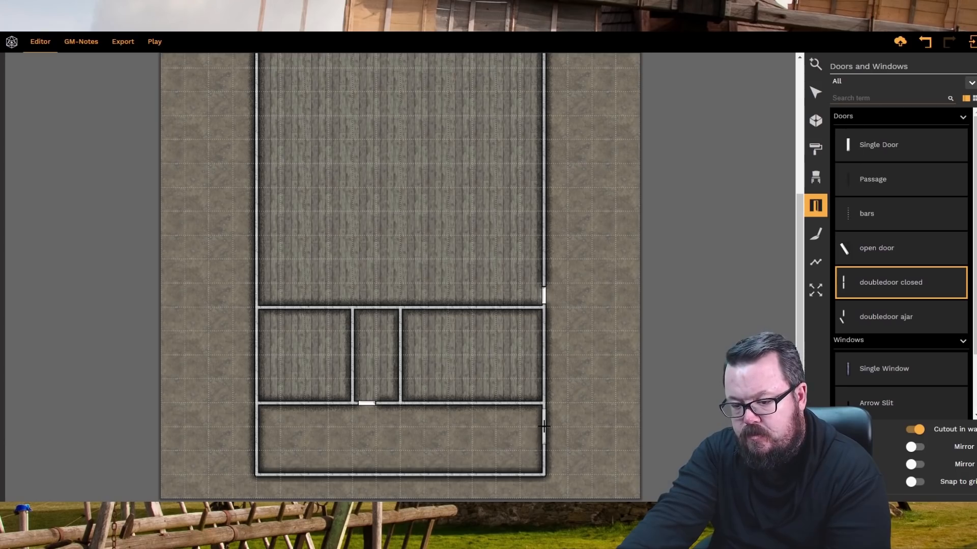
{"action": "left_click", "coordinate": [543, 427]}
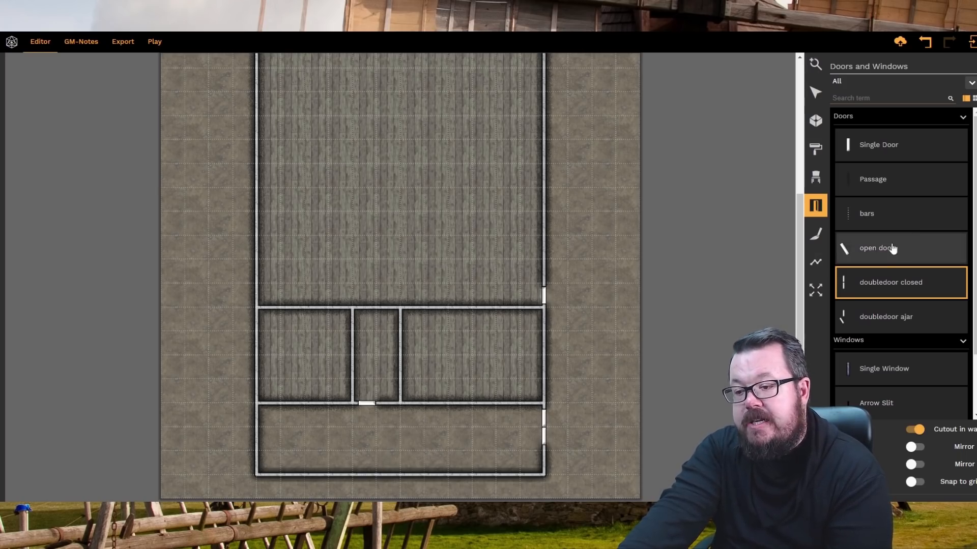
{"action": "left_click", "coordinate": [851, 246]}
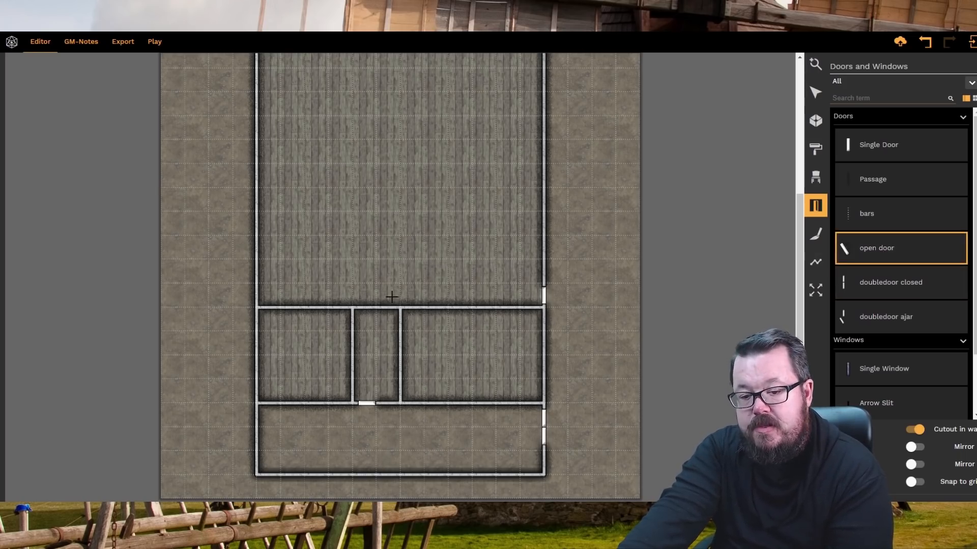
{"action": "left_click", "coordinate": [366, 307]}
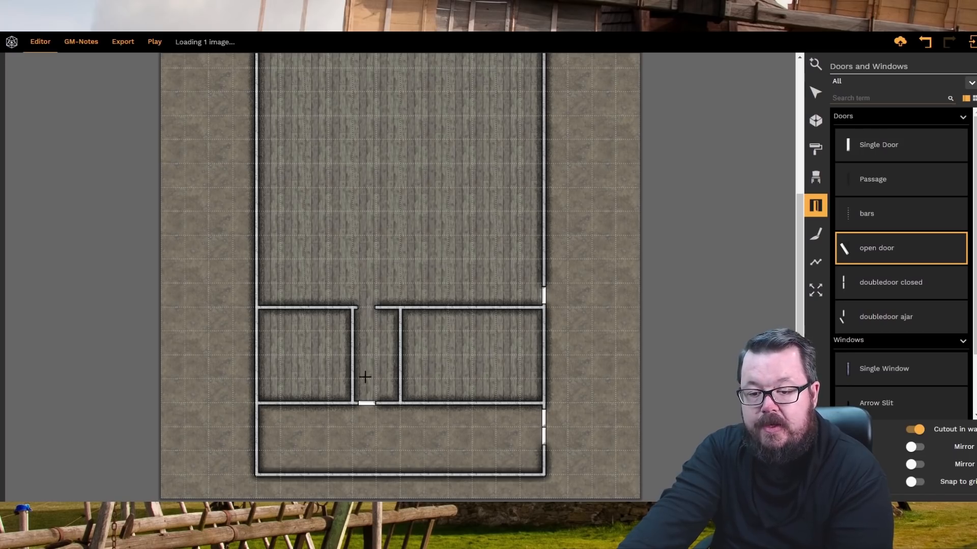
- Place single doors in both side walls of the narrow middle room and near the left end of the adjacent right room's upper wall
{"action": "left_click", "coordinate": [880, 145]}
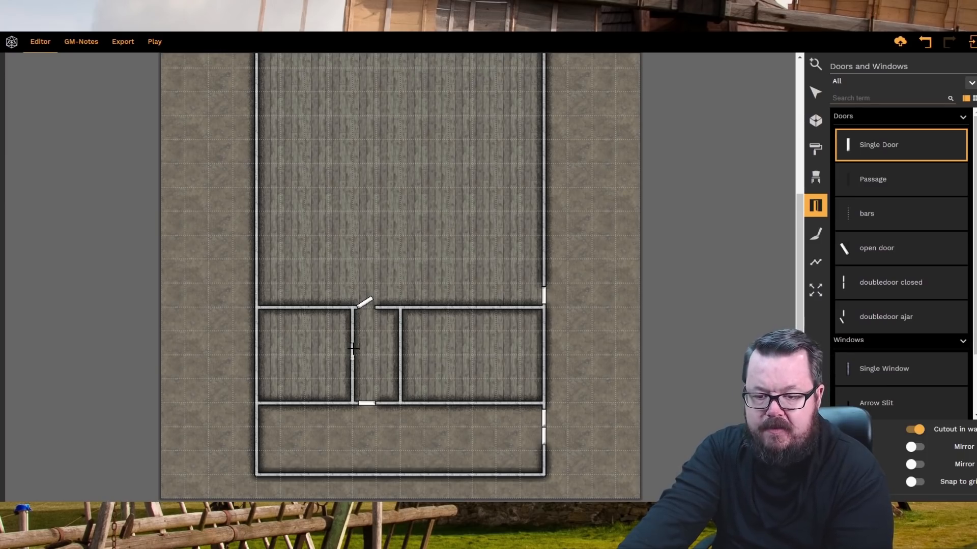
{"action": "left_click", "coordinate": [353, 345]}
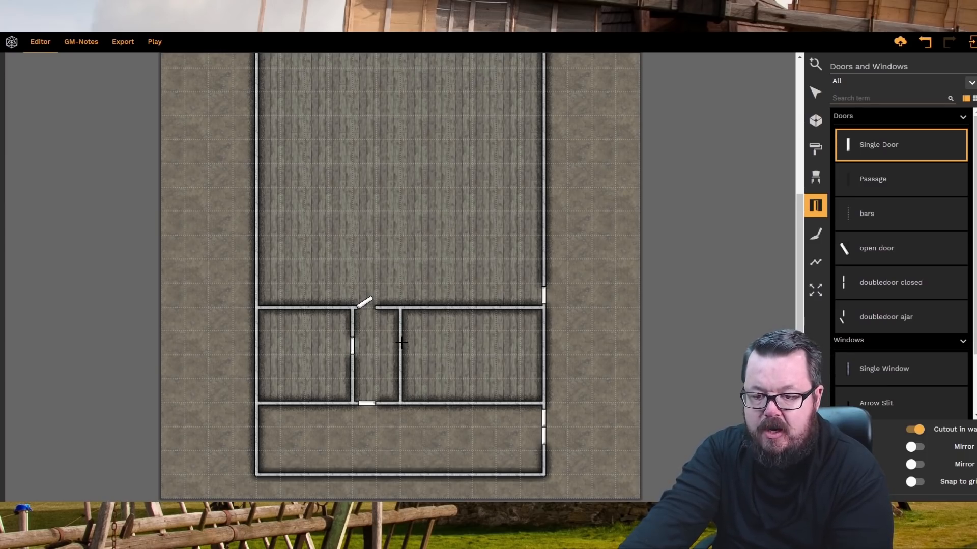
{"action": "left_click", "coordinate": [400, 344]}
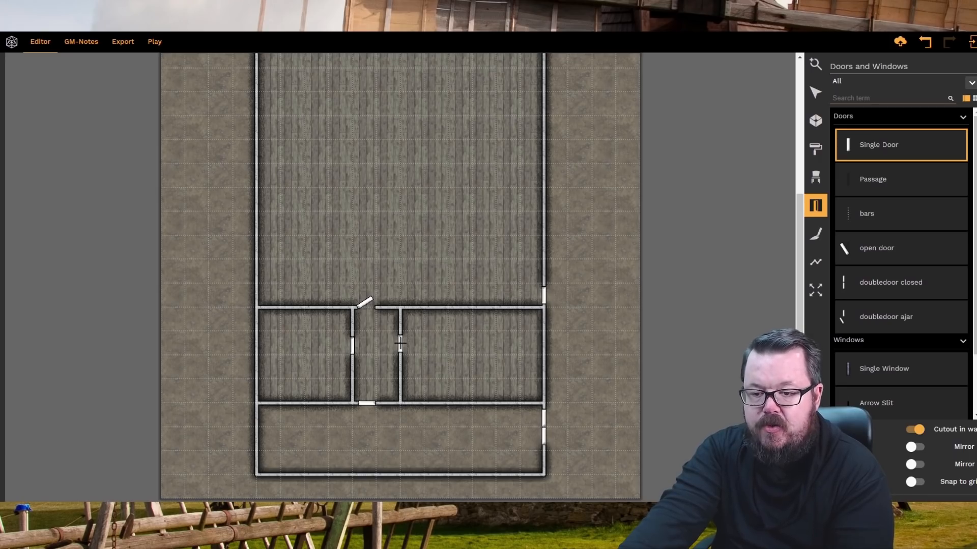
{"action": "left_click", "coordinate": [417, 308]}
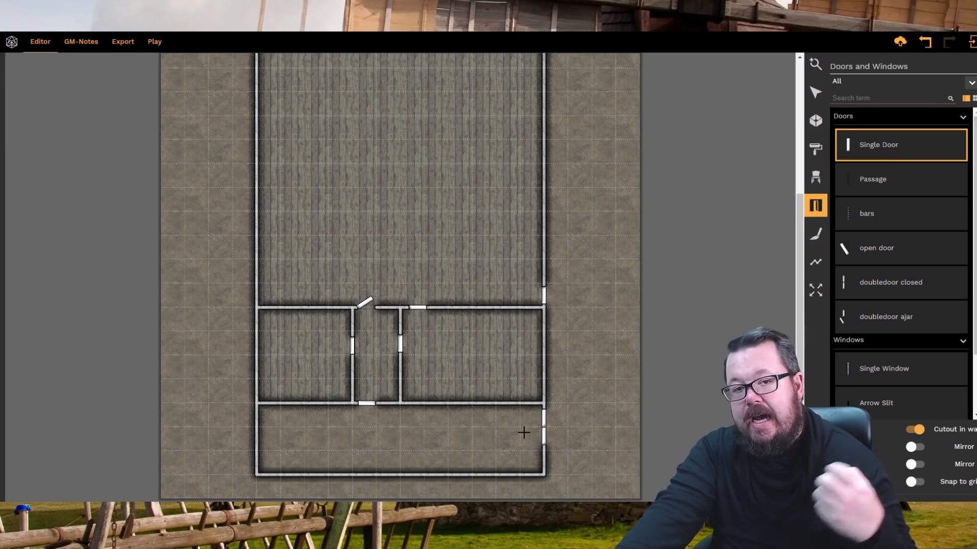
{"action": "scroll", "coordinate": [524, 432], "scroll_direction": "up", "scroll_amount": 3}
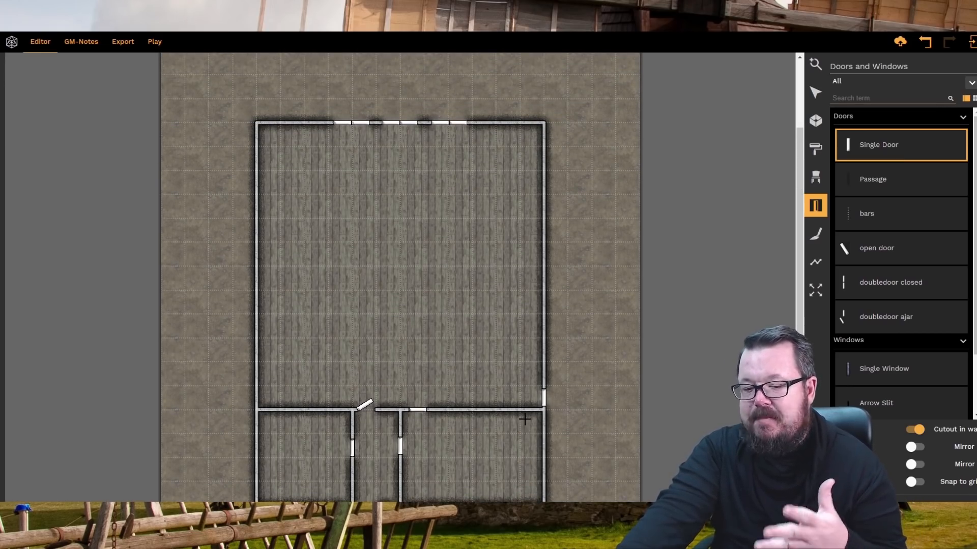
{"action": "scroll", "coordinate": [524, 419], "scroll_direction": "down", "scroll_amount": 2}
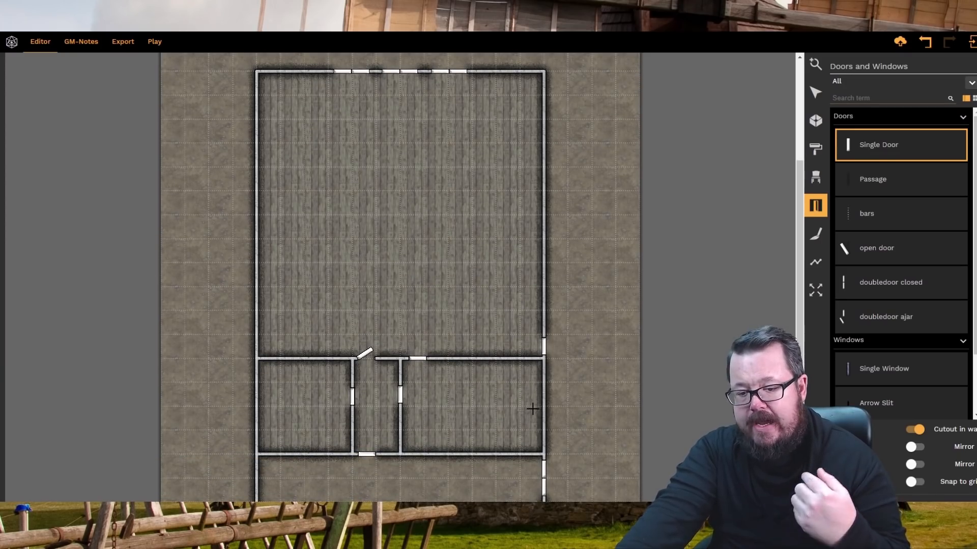
{"action": "scroll", "coordinate": [458, 270], "scroll_direction": "down", "scroll_amount": 2}
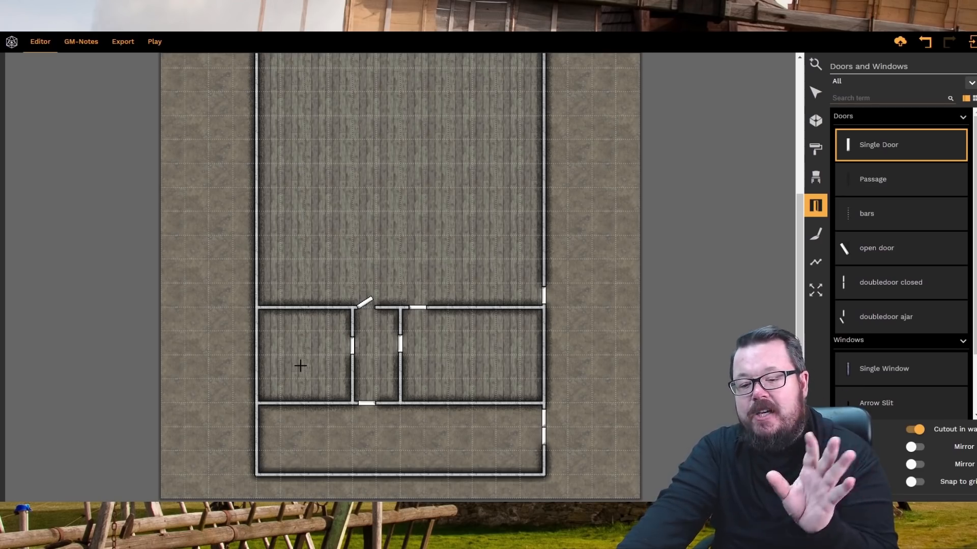
{"action": "scroll", "coordinate": [300, 366], "scroll_direction": "up", "scroll_amount": 1}
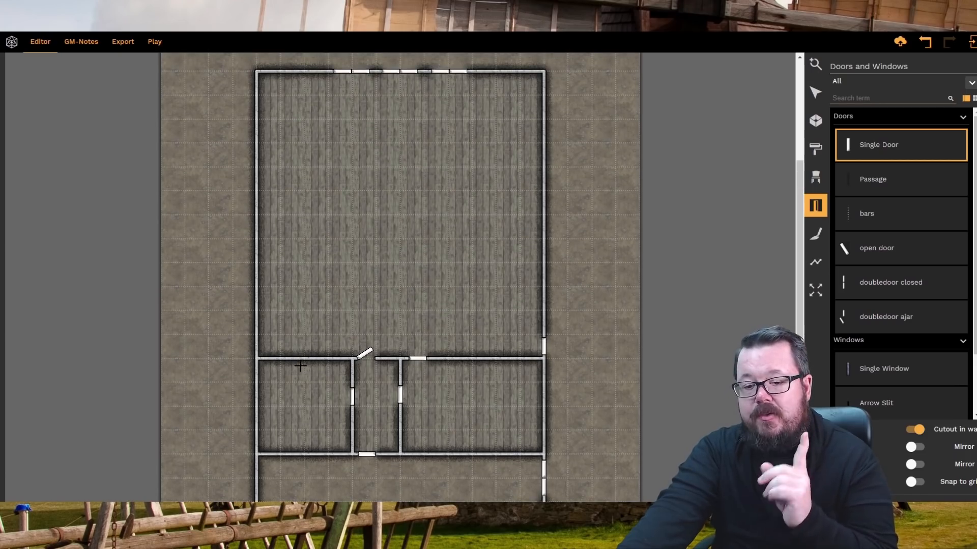
{"action": "scroll", "coordinate": [300, 364], "scroll_direction": "down", "scroll_amount": 1}
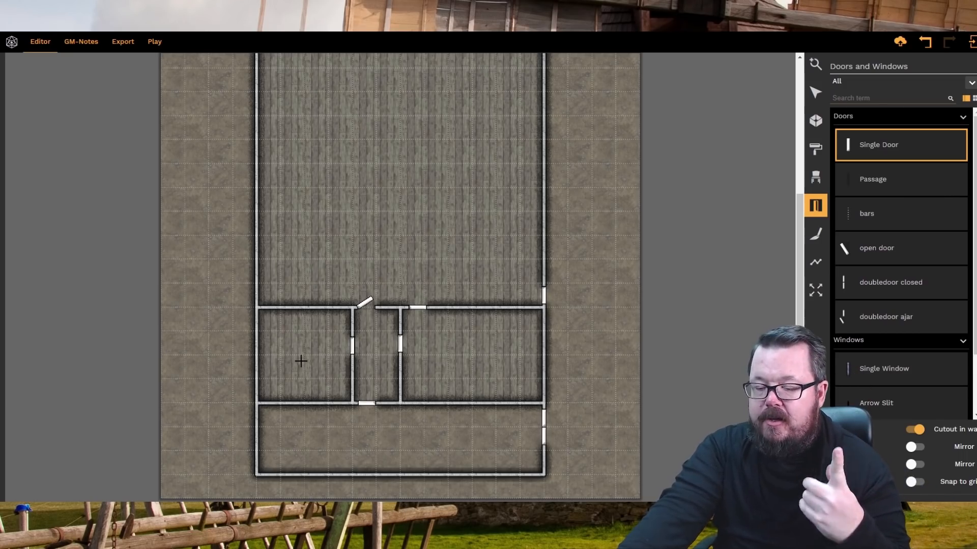
{"action": "scroll", "coordinate": [301, 361], "scroll_direction": "up", "scroll_amount": 1}
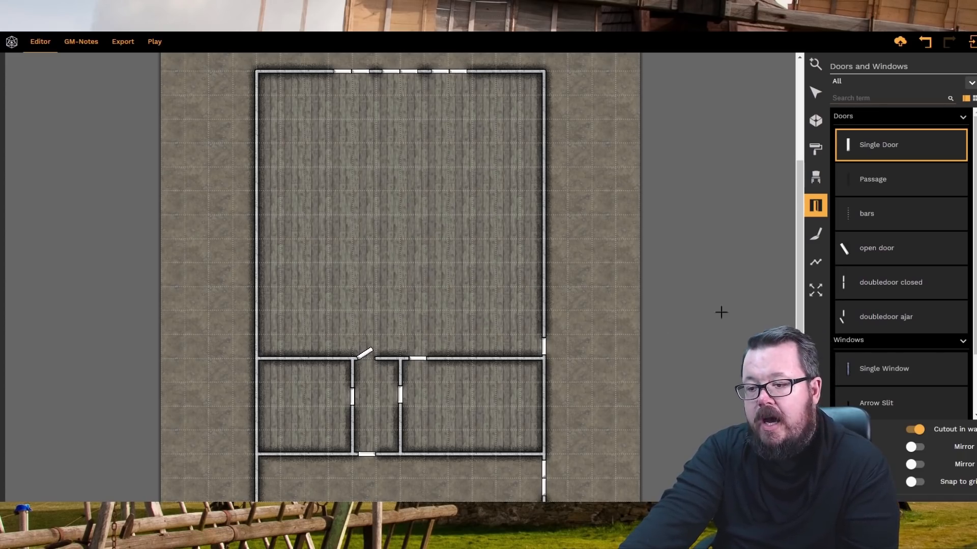
- Place long single windows: two in the right partitioned room's upper wall, and one each in the left partitioned room's upper and left walls
{"action": "scroll", "coordinate": [860, 369], "scroll_direction": "down", "scroll_amount": 1}
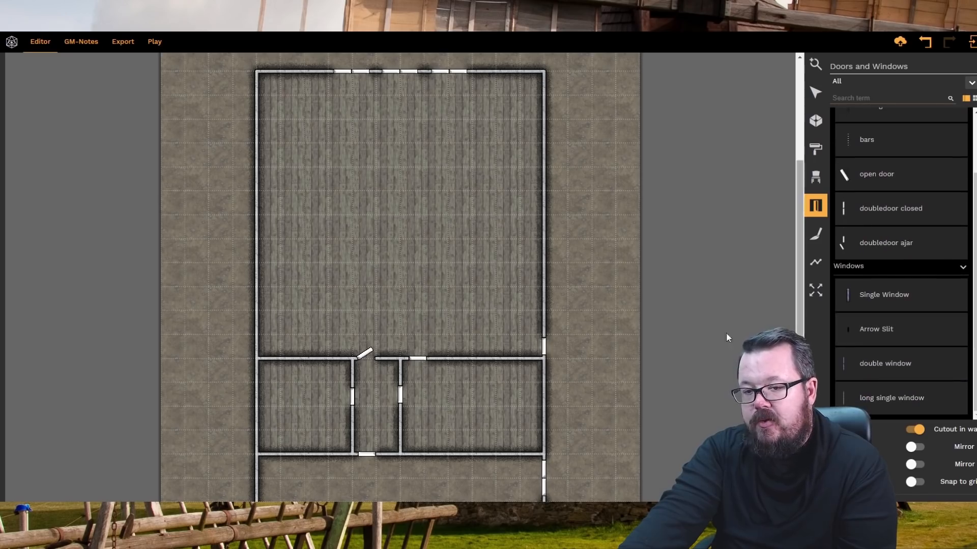
{"action": "scroll", "coordinate": [305, 354], "scroll_direction": "down", "scroll_amount": 1}
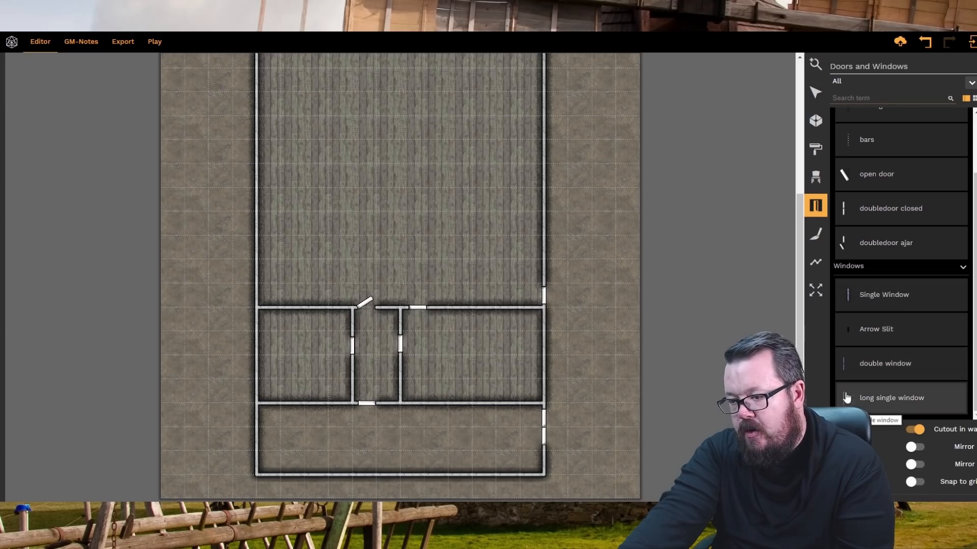
{"action": "left_click", "coordinate": [865, 398]}
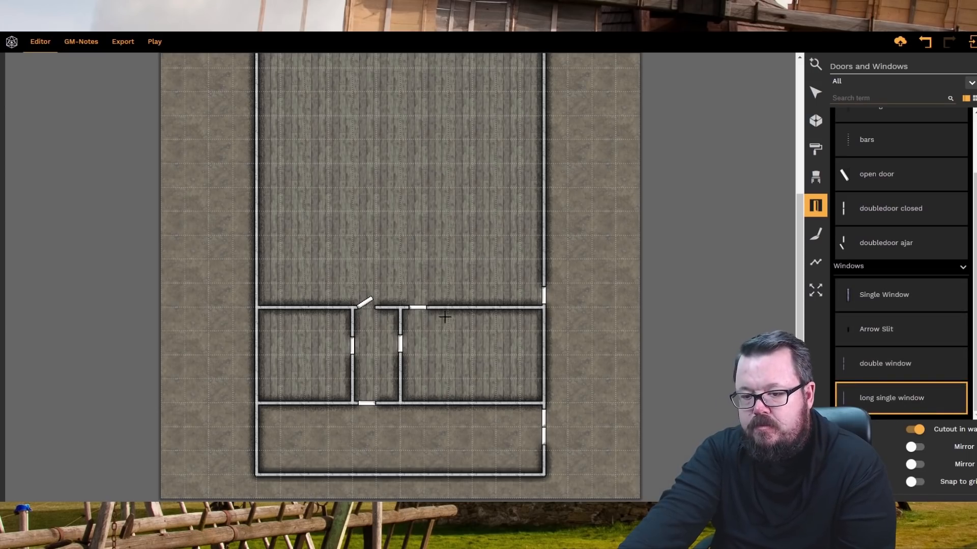
{"action": "left_click", "coordinate": [472, 308]}
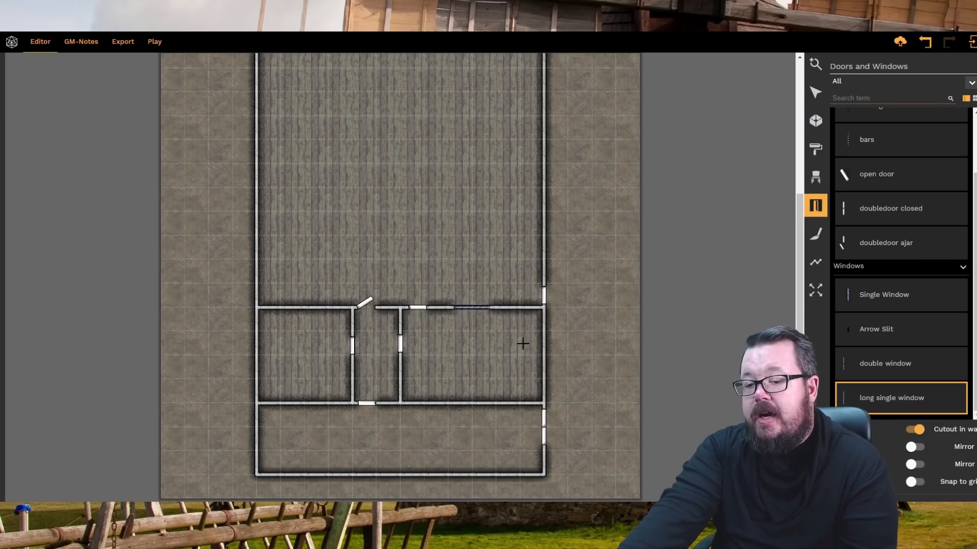
{"action": "left_click", "coordinate": [520, 308]}
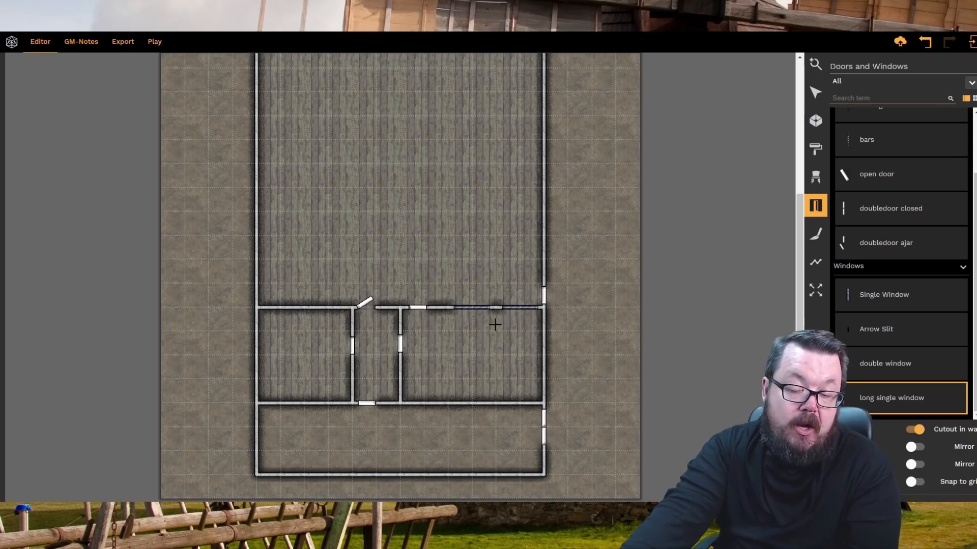
{"action": "left_click", "coordinate": [325, 308]}
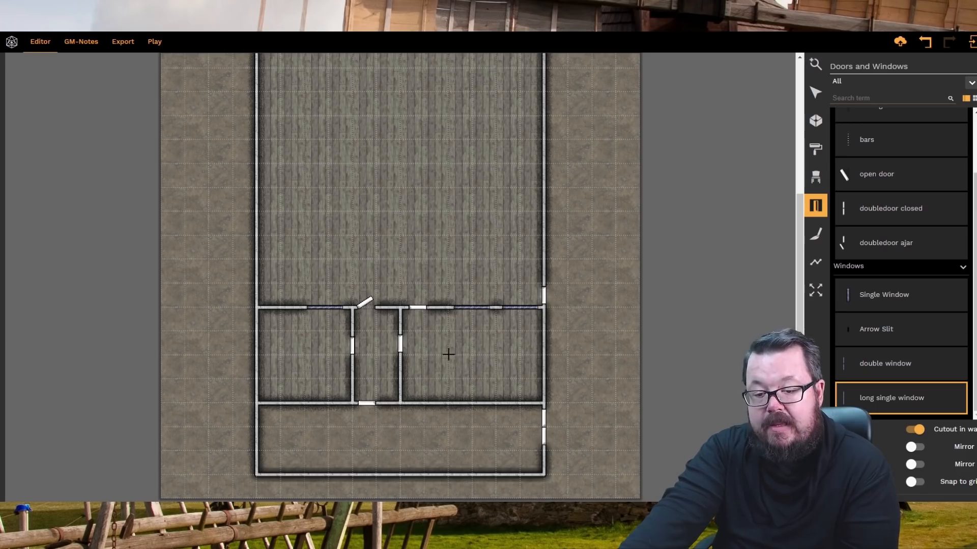
{"action": "left_click", "coordinate": [258, 354]}
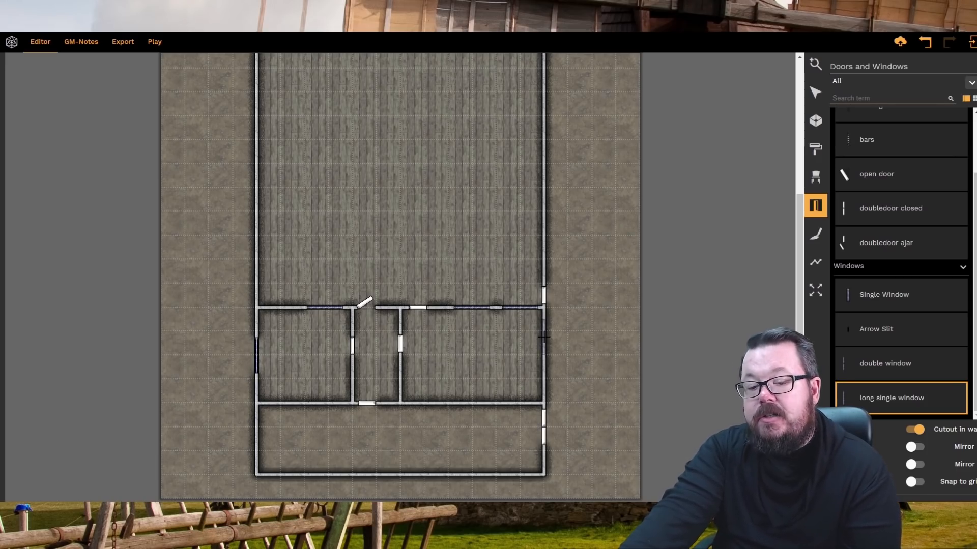
{"action": "scroll", "coordinate": [506, 351], "scroll_direction": "up", "scroll_amount": 1}
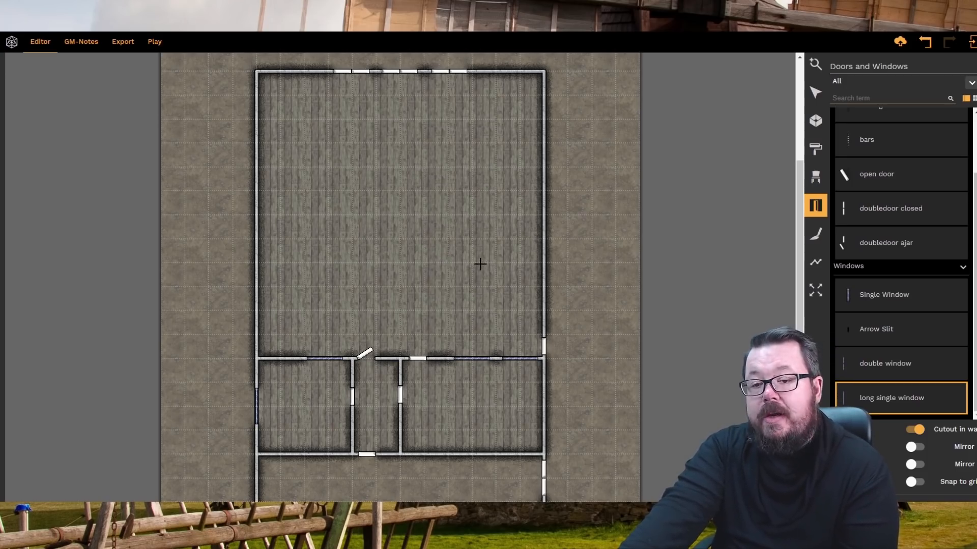
- Switch to placing props and collapse the Props, Arms, Containers, Decoration, Dungeon, Furniture and Outdoor categories to reach Stairs
{"action": "left_click", "coordinate": [819, 185]}
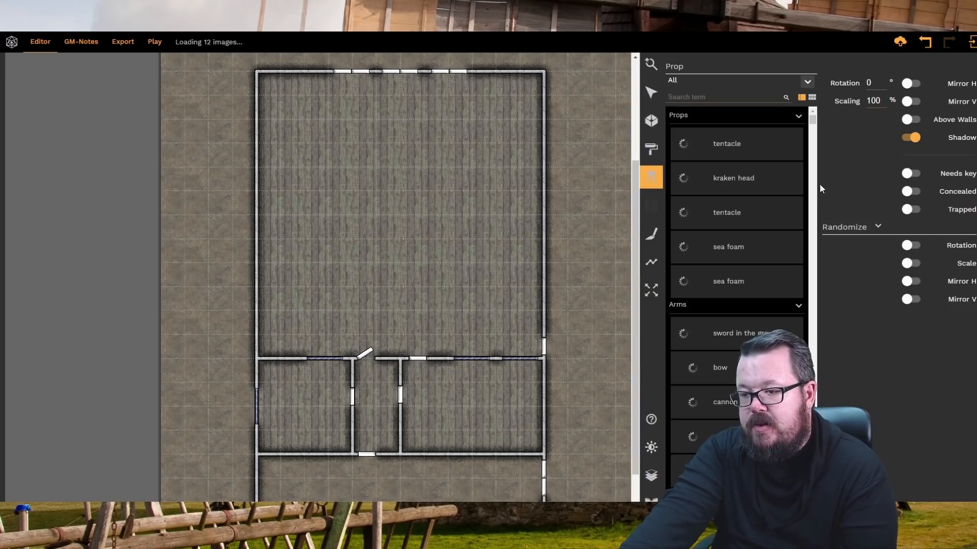
{"action": "left_click", "coordinate": [799, 115]}
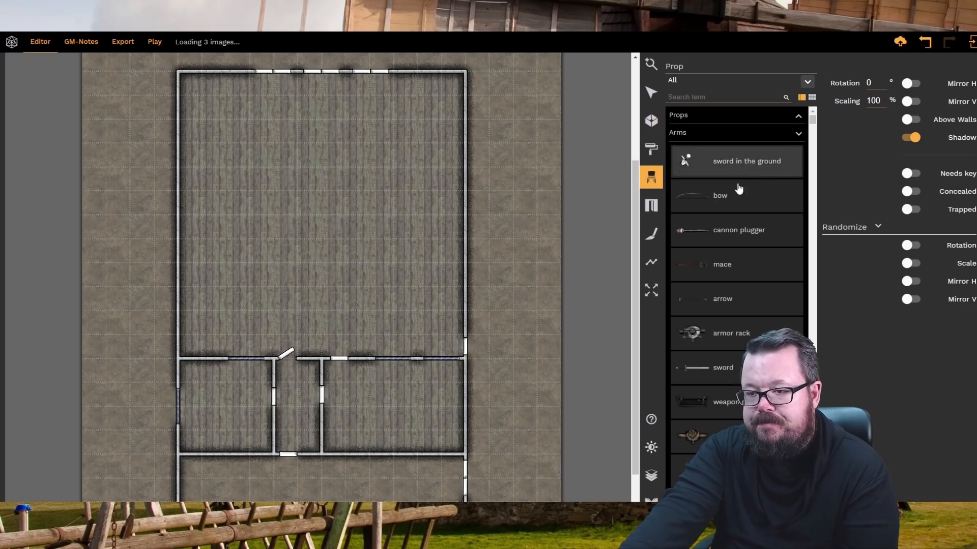
{"action": "left_click", "coordinate": [799, 135]}
{"action": "left_click", "coordinate": [798, 151]}
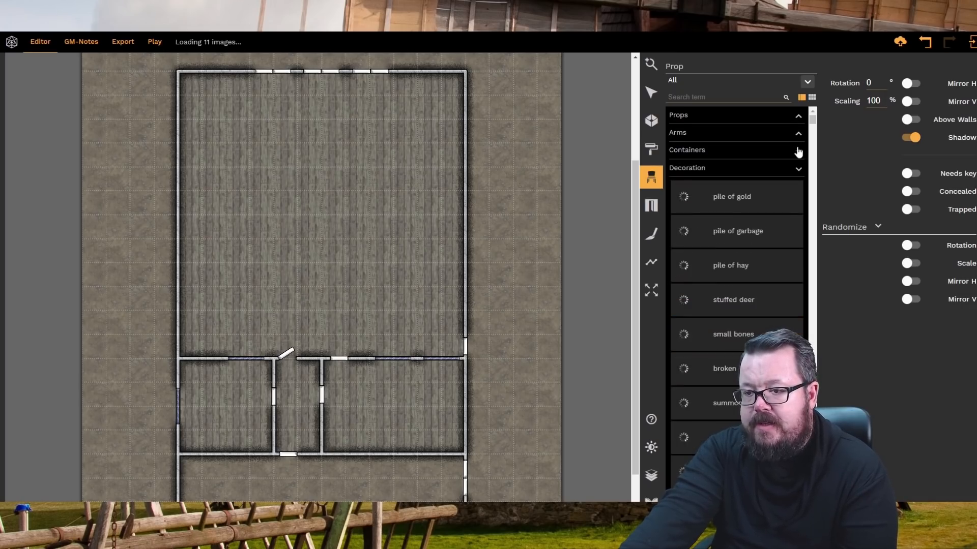
{"action": "left_click", "coordinate": [799, 167]}
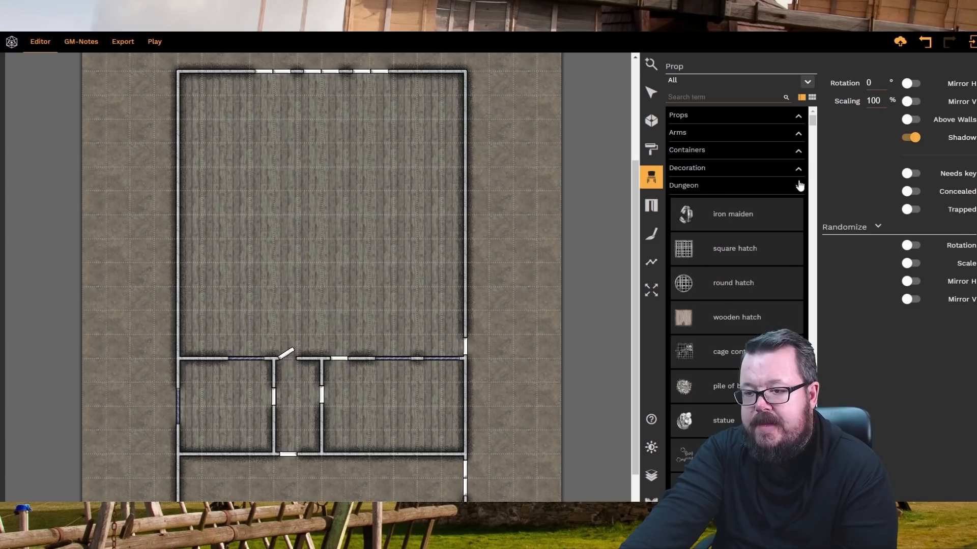
{"action": "left_click", "coordinate": [799, 185]}
{"action": "left_click", "coordinate": [798, 204]}
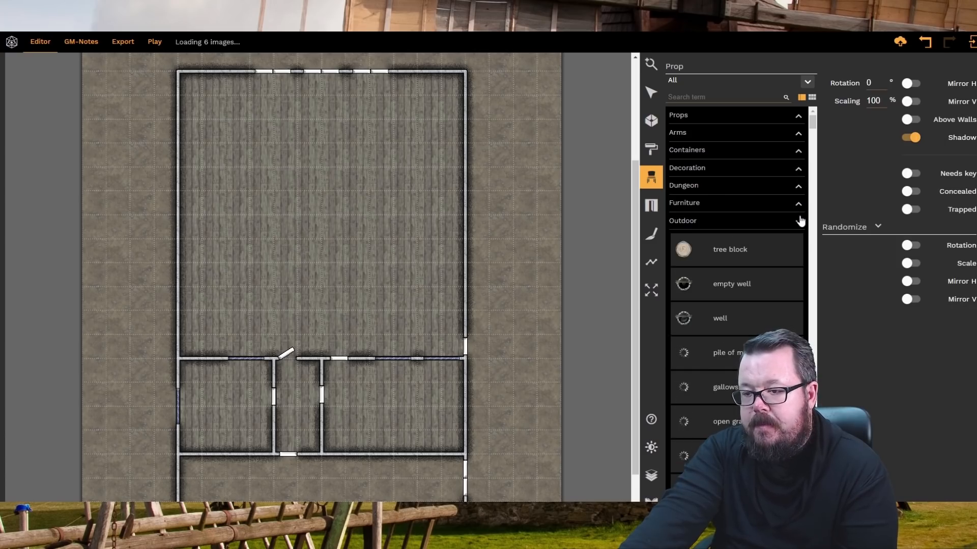
{"action": "left_click", "coordinate": [799, 221]}
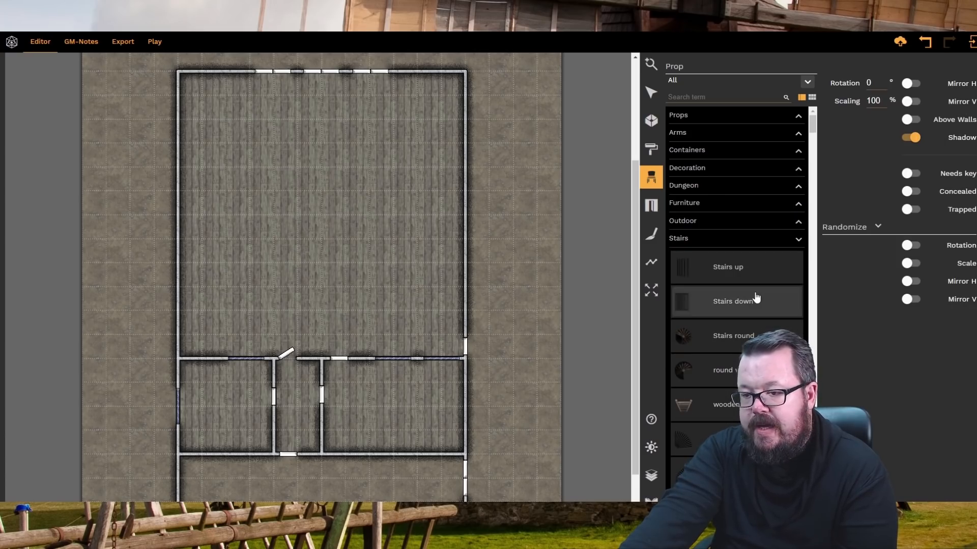
- Place three Stairs up props rotated 90° in a vertical run against the outside of the large room's left wall
{"action": "left_click", "coordinate": [690, 275]}
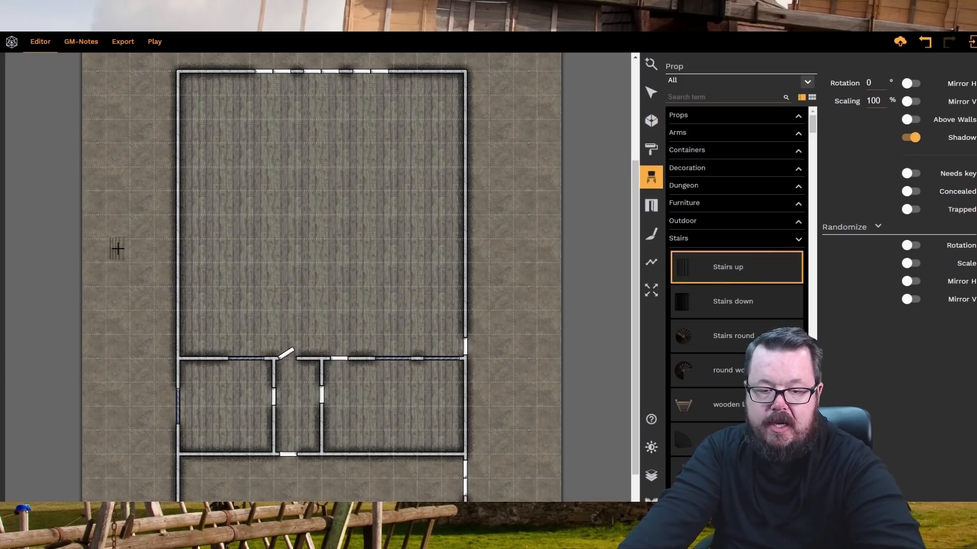
{"action": "scroll", "coordinate": [120, 251], "scroll_direction": "down", "scroll_amount": 3}
{"action": "scroll", "coordinate": [135, 270], "scroll_direction": "down", "scroll_amount": 2}
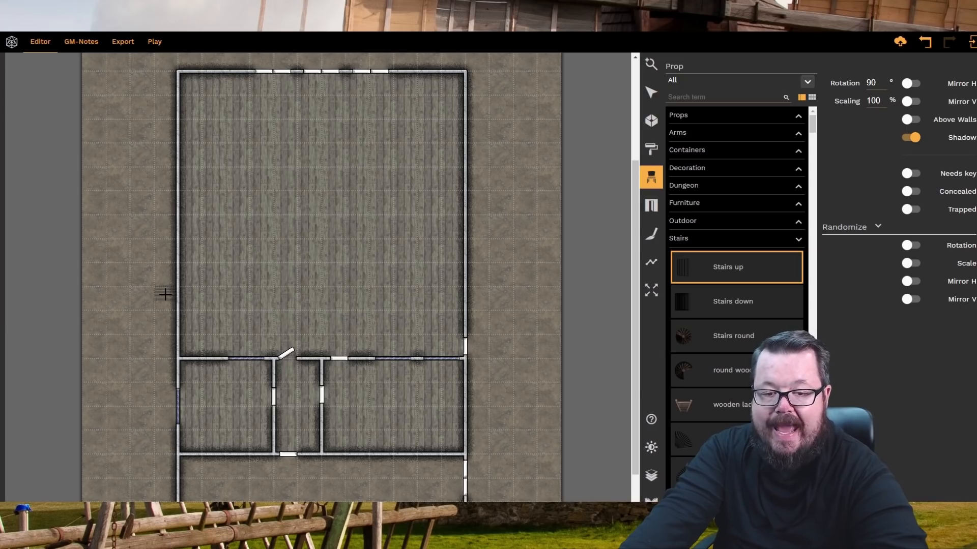
{"action": "left_click", "coordinate": [165, 294]}
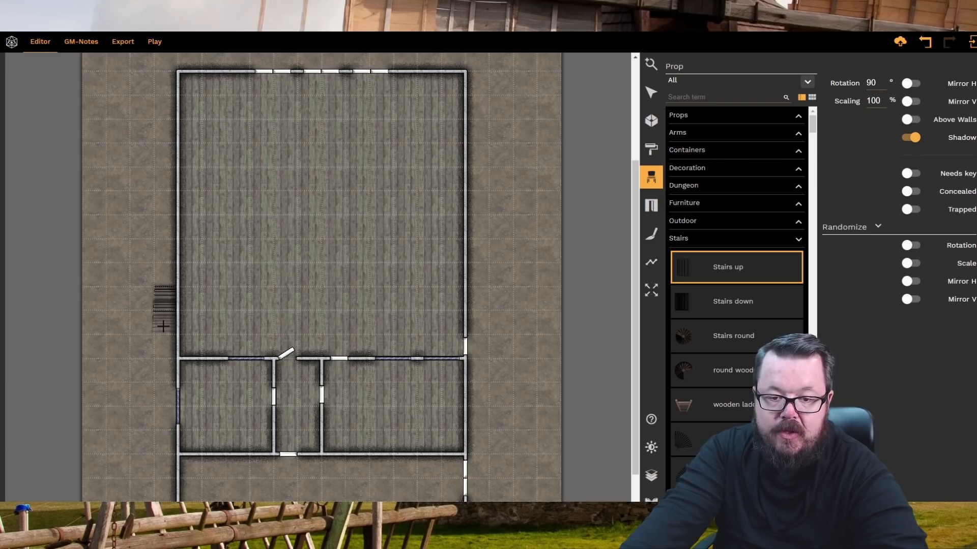
{"action": "left_click", "coordinate": [162, 326]}
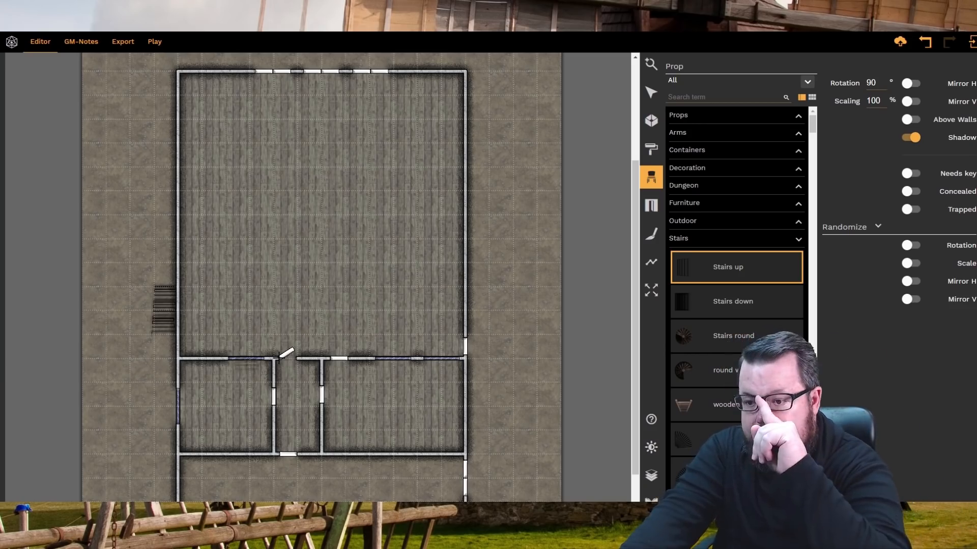
- Draw a stone tiling shape 1 square wide and 2 squares high over the stairs outside the left wall
{"action": "left_click", "coordinate": [650, 265]}
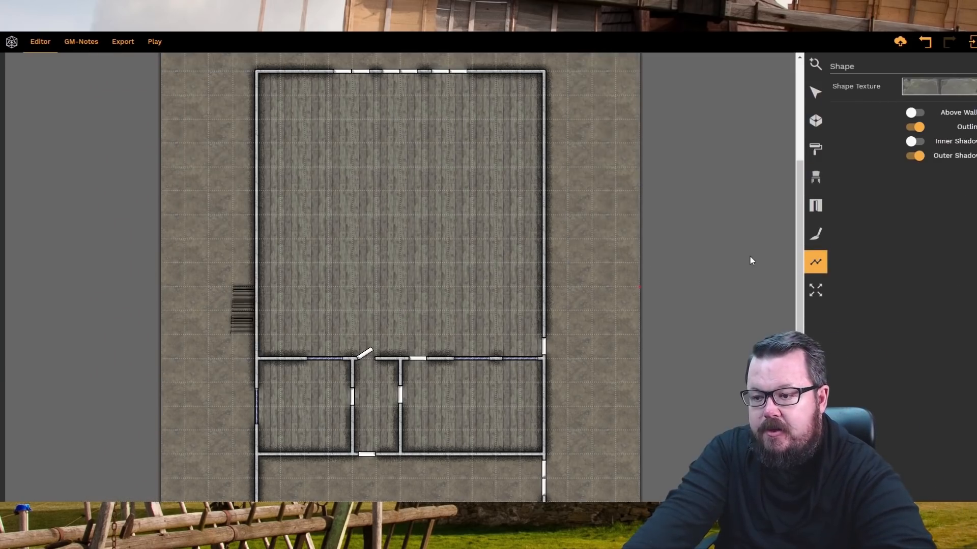
{"action": "left_click", "coordinate": [233, 287]}
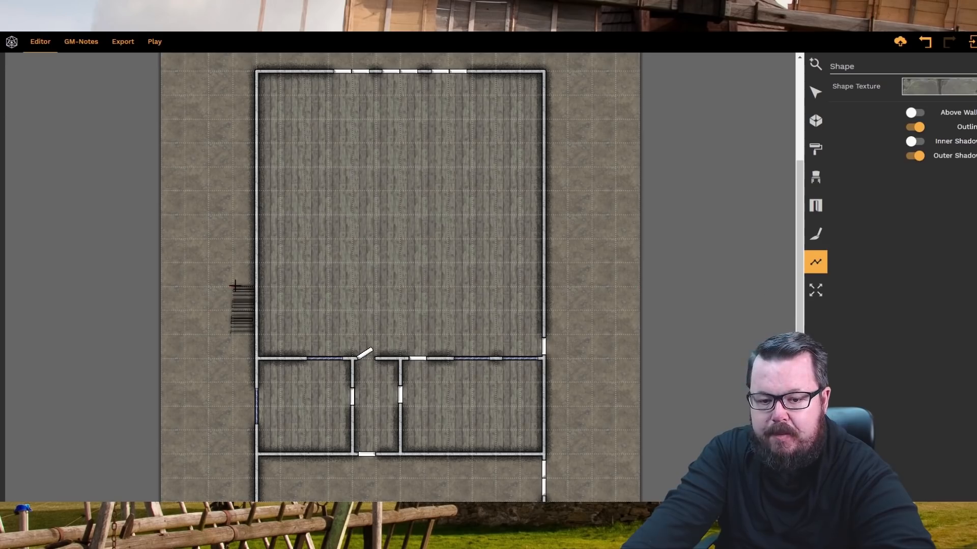
{"action": "left_click", "coordinate": [232, 334]}
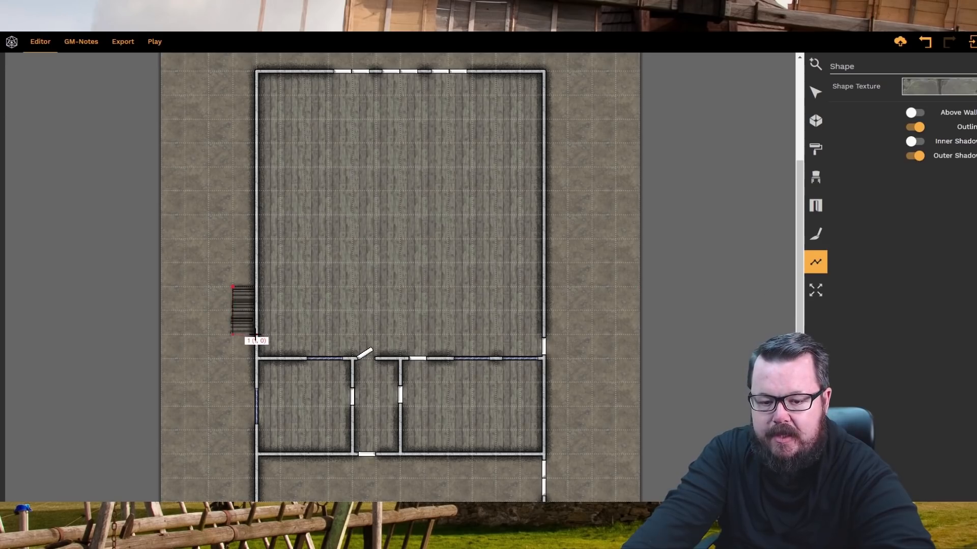
{"action": "left_click", "coordinate": [256, 334]}
{"action": "left_click", "coordinate": [256, 287]}
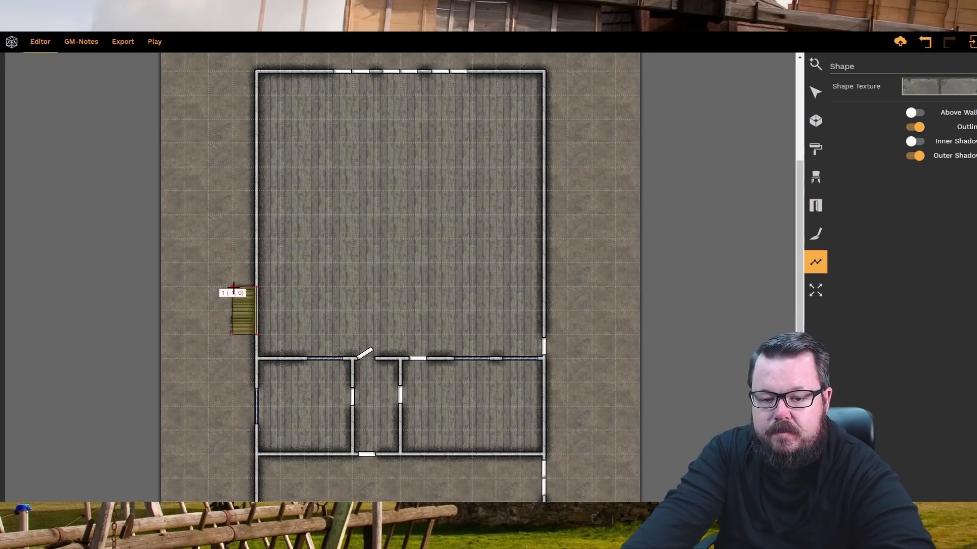
{"action": "left_click", "coordinate": [232, 287]}
- Move the Stone tiling shape below the three Stairs up props in the Content layer order, and deselect it
{"action": "left_click", "coordinate": [815, 94]}
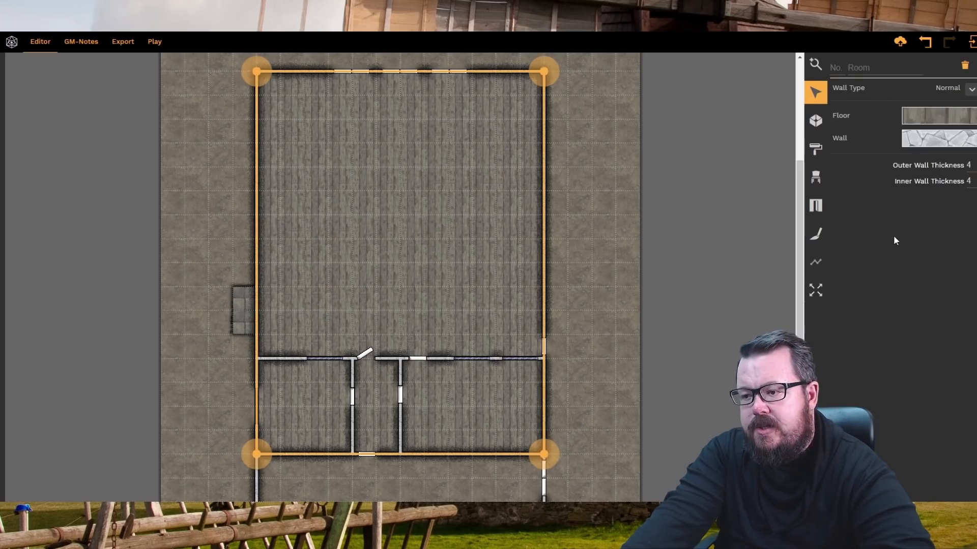
{"action": "left_click", "coordinate": [816, 476]}
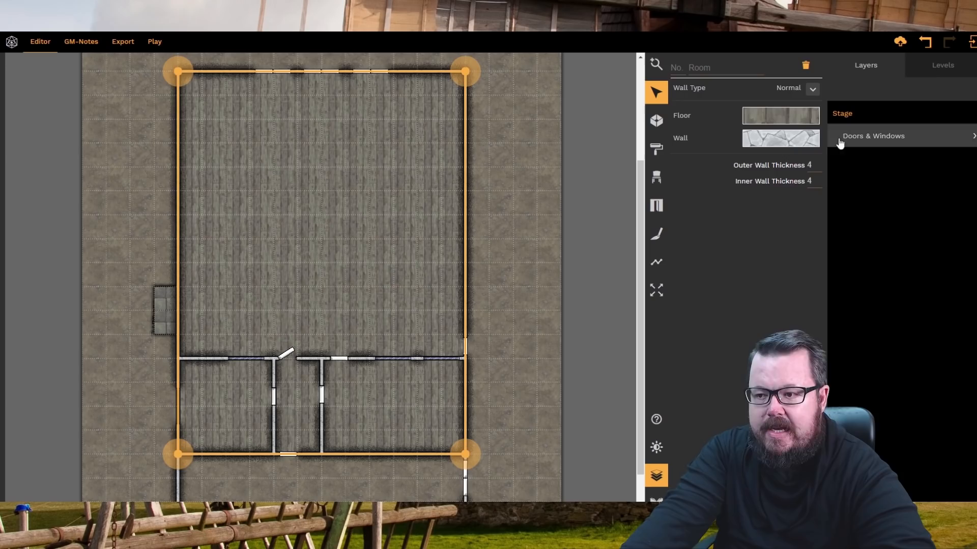
{"action": "left_click", "coordinate": [173, 306]}
{"action": "left_click", "coordinate": [163, 305]}
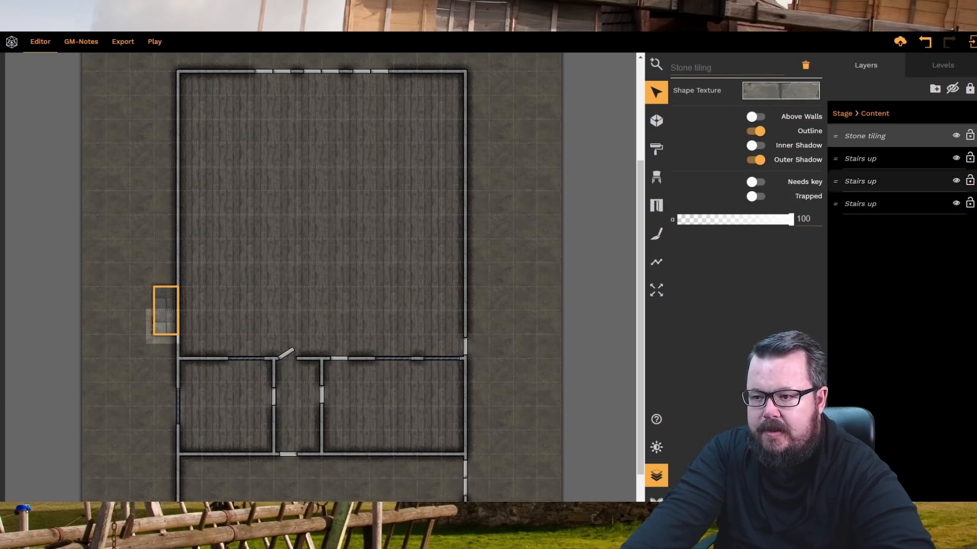
{"action": "left_click_drag", "start_coordinate": [835, 136], "coordinate": [853, 229]}
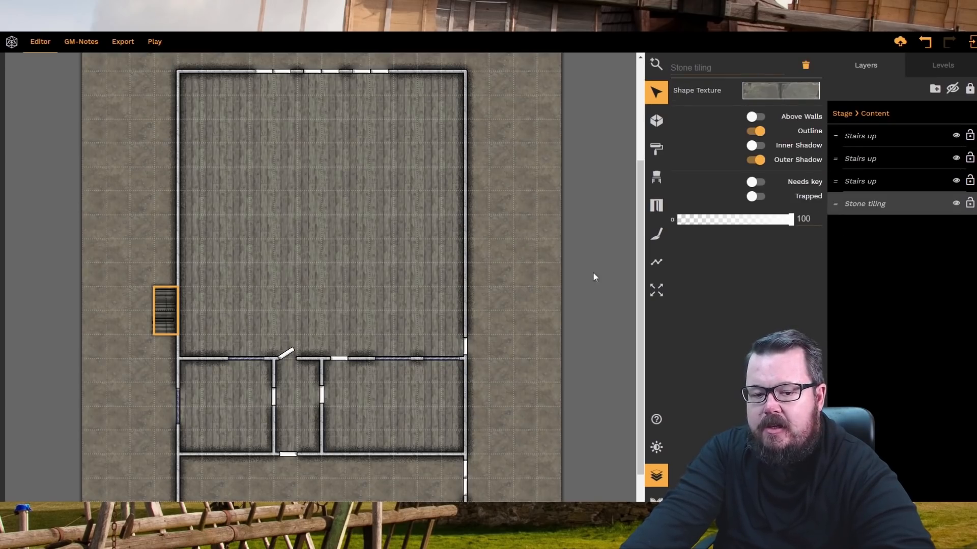
{"action": "left_click", "coordinate": [133, 234]}
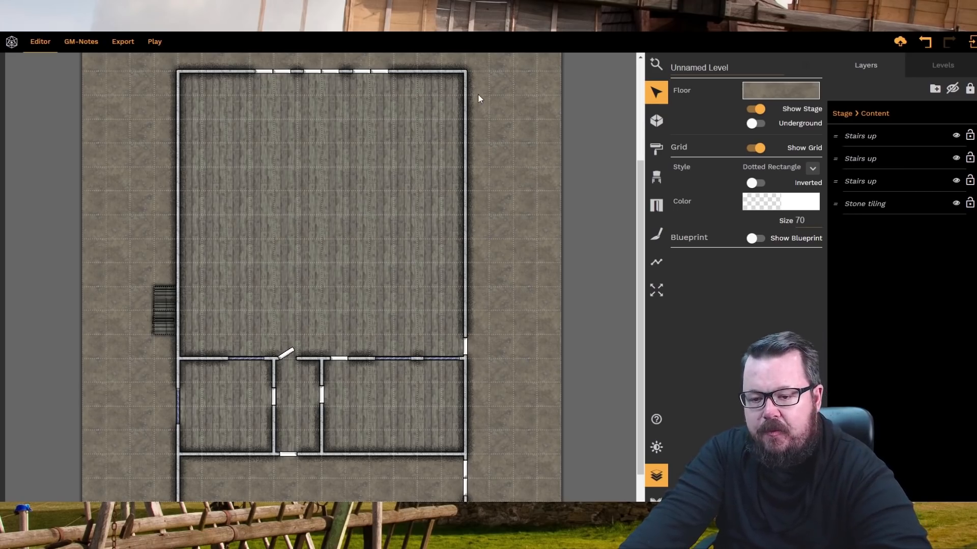
- Return to placing props and collapse the Stairs category to reach the Tables props
{"action": "left_click", "coordinate": [657, 178]}
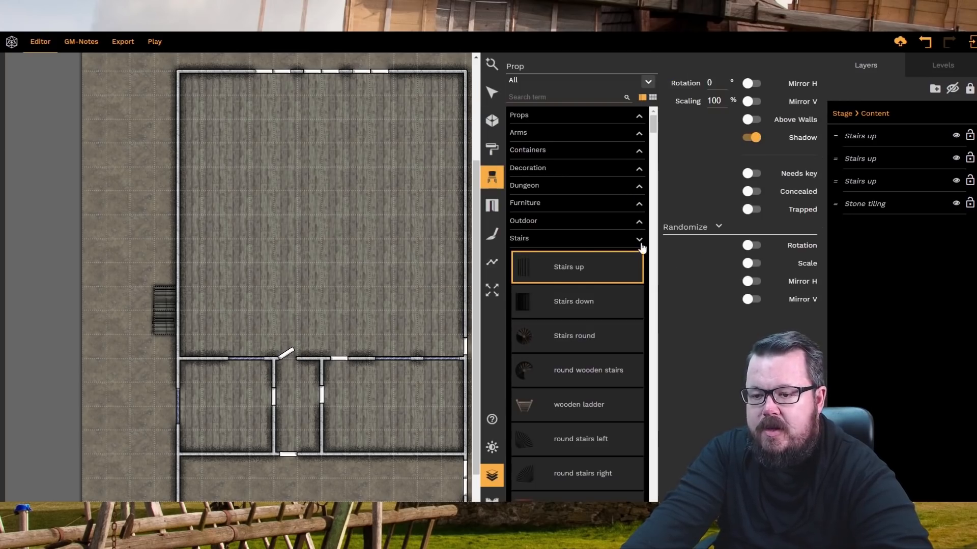
{"action": "left_click", "coordinate": [639, 239]}
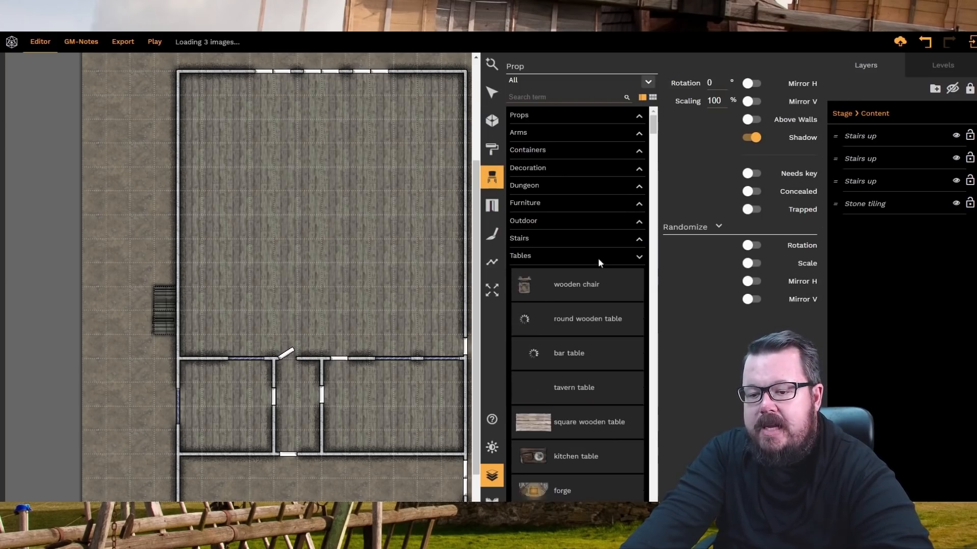
{"action": "scroll", "coordinate": [306, 372], "scroll_direction": "down", "scroll_amount": 2}
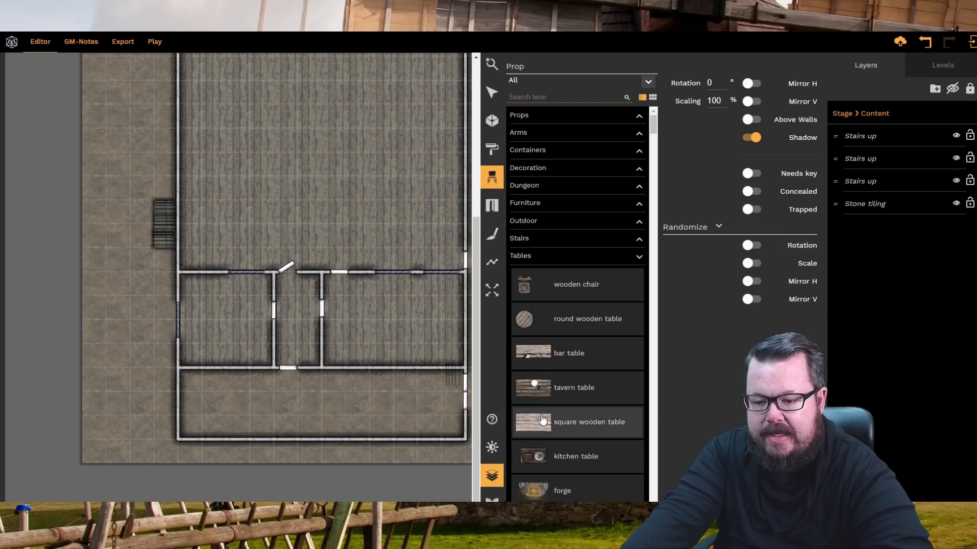
{"action": "left_click", "coordinate": [542, 420]}
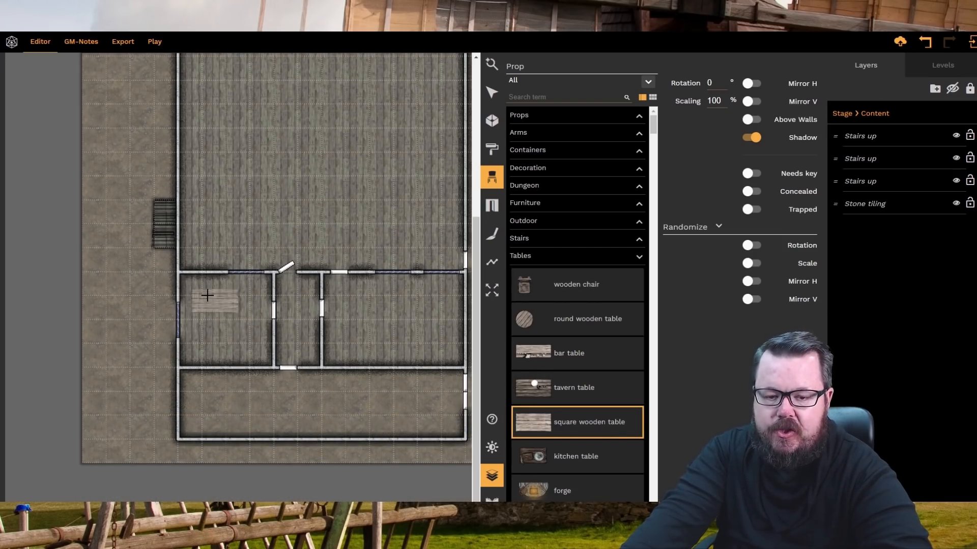
{"action": "scroll", "coordinate": [231, 306], "scroll_direction": "down", "scroll_amount": 1, "text": "shift"}
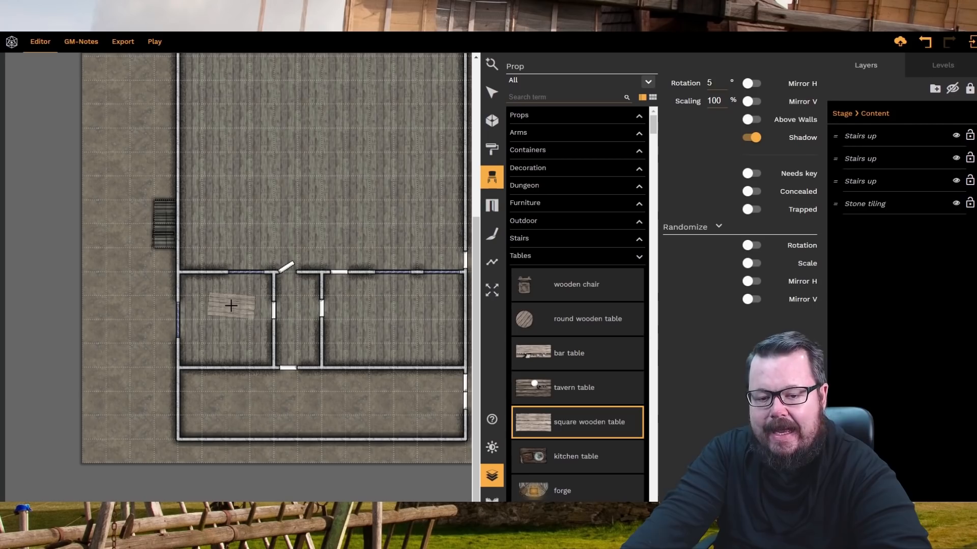
{"action": "scroll", "coordinate": [231, 305], "scroll_direction": "down", "scroll_amount": 17, "text": "shift"}
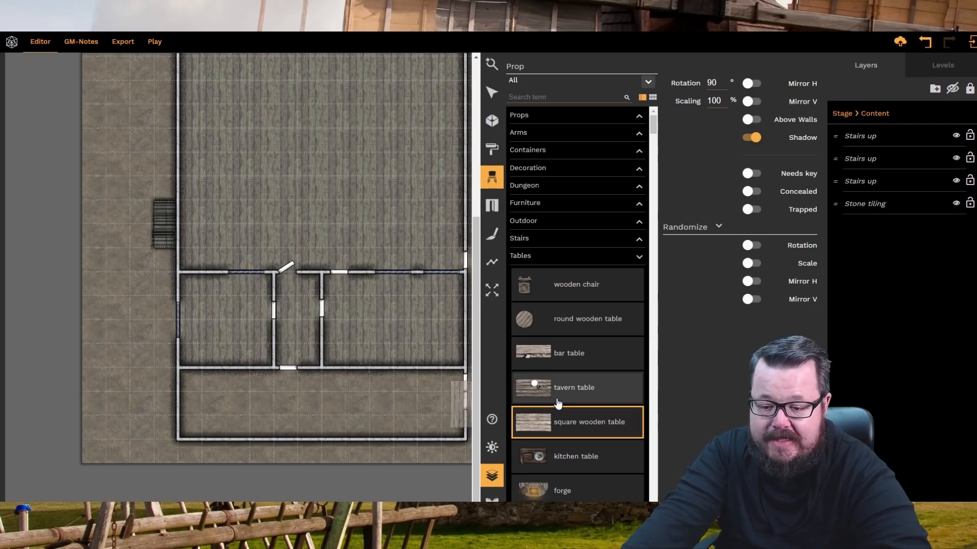
- Place a studying desk rotated 90° in the middle of the left partitioned room
{"action": "scroll", "coordinate": [574, 412], "scroll_direction": "down", "scroll_amount": 4}
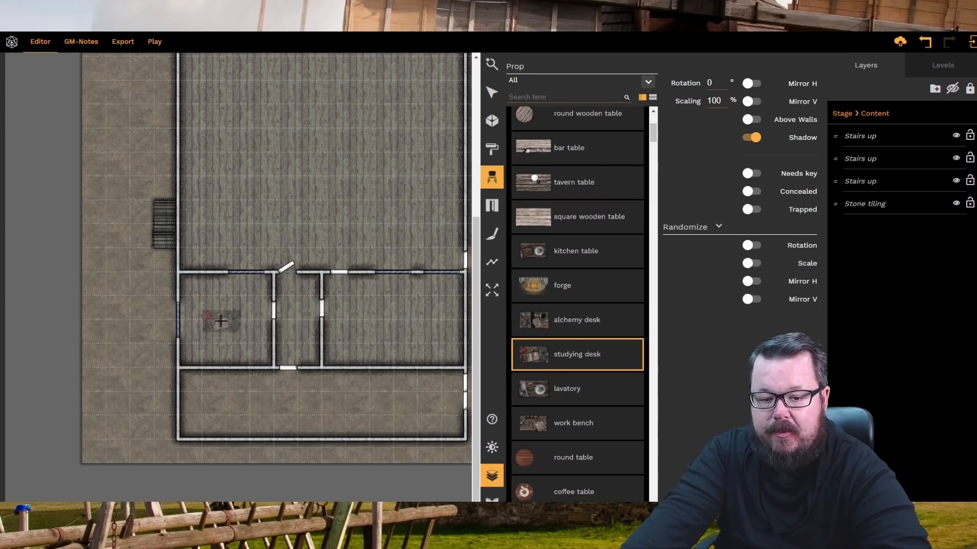
{"action": "scroll", "coordinate": [221, 317], "scroll_direction": "down", "scroll_amount": 5}
{"action": "scroll", "coordinate": [221, 317], "scroll_direction": "down", "scroll_amount": 1}
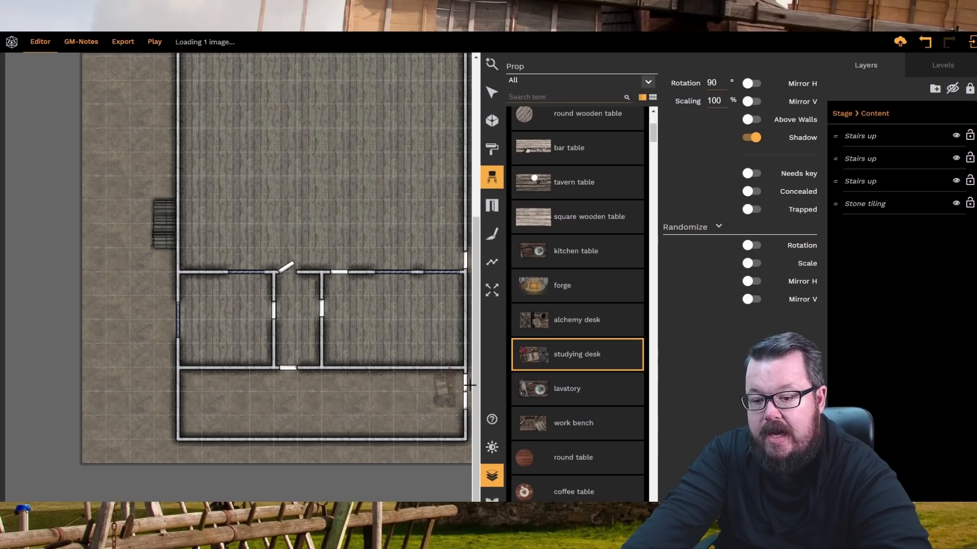
- Place a square wooden table at 90% scale and 0° rotation against the left partitioned room's upper wall, directly above the desk
{"action": "left_click", "coordinate": [539, 227]}
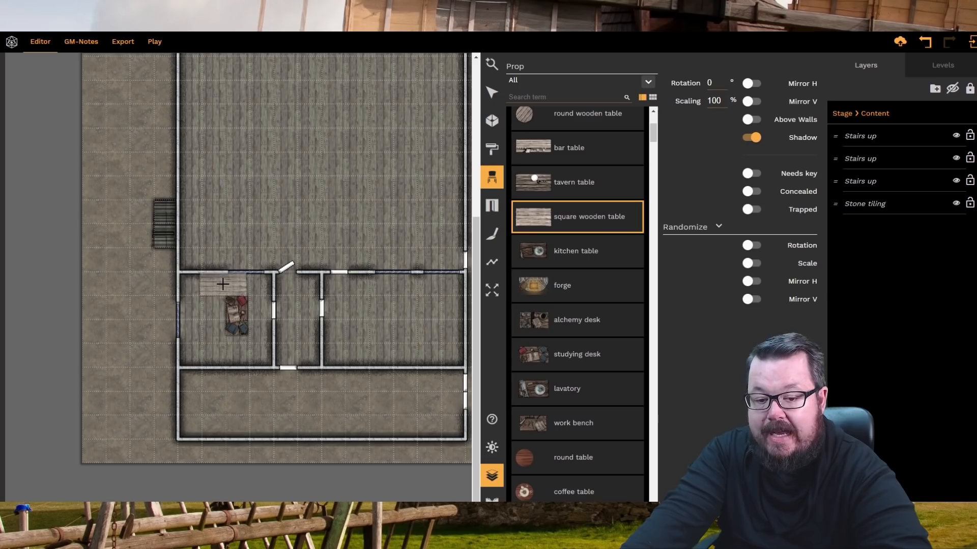
{"action": "scroll", "coordinate": [222, 283], "scroll_direction": "down", "scroll_amount": 1, "text": "shift"}
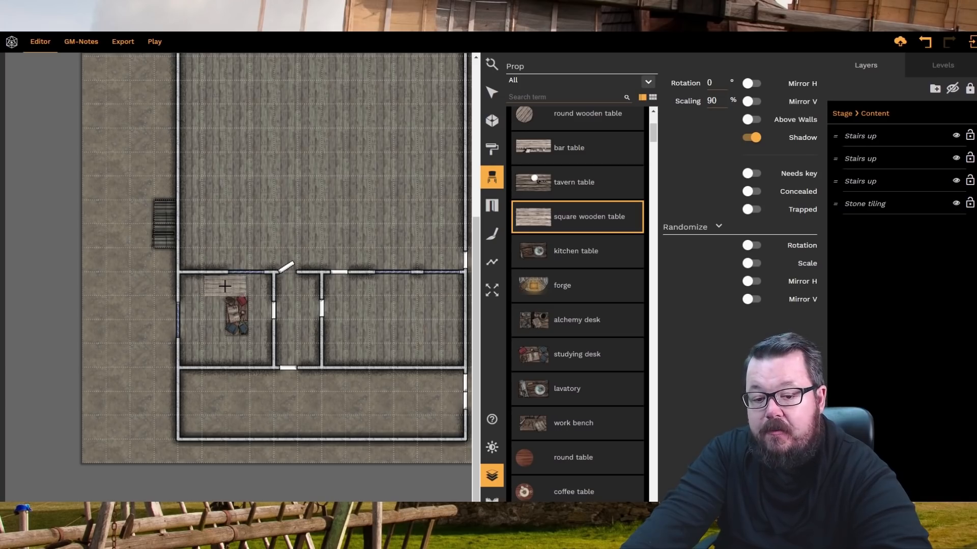
{"action": "left_click", "coordinate": [226, 286]}
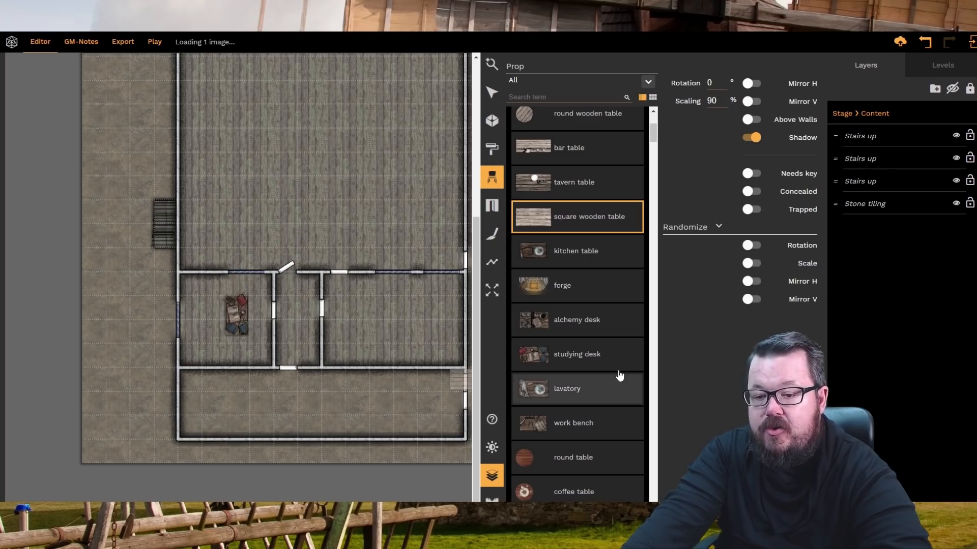
- Place a chair at 80% scale, rotated 295°, just left of the studying desk
{"action": "scroll", "coordinate": [580, 411], "scroll_direction": "down", "scroll_amount": 3}
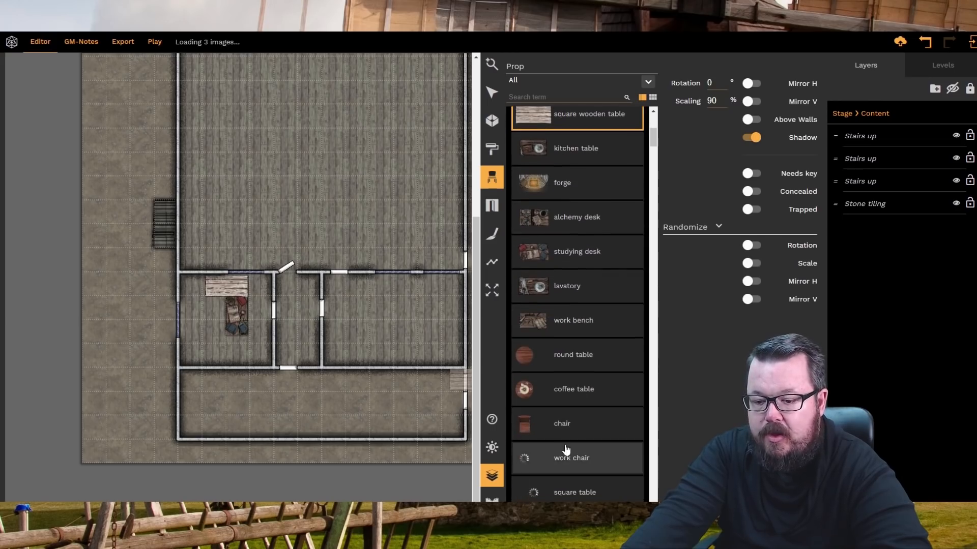
{"action": "left_click", "coordinate": [534, 434]}
{"action": "scroll", "coordinate": [207, 325], "scroll_direction": "down", "scroll_amount": 3}
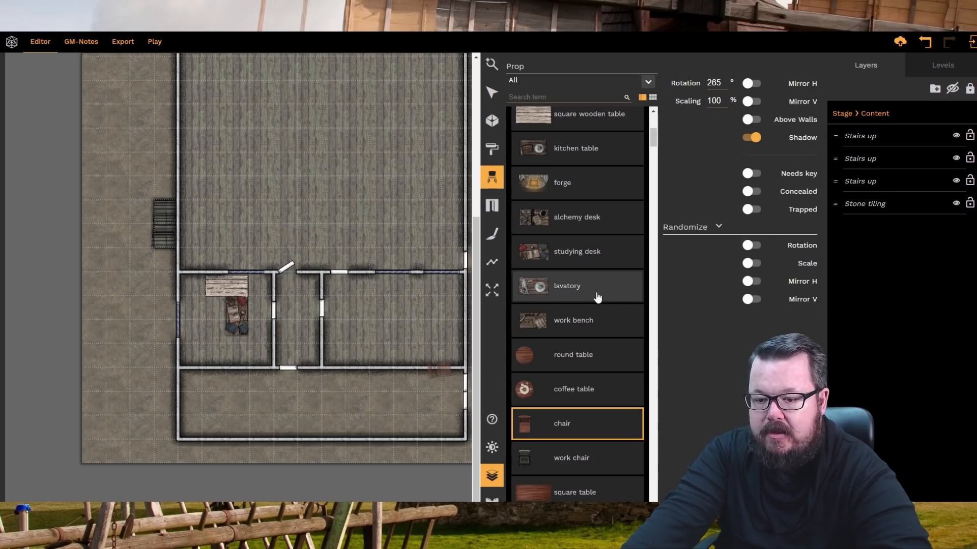
{"action": "scroll", "coordinate": [600, 254], "scroll_direction": "up", "scroll_amount": 5}
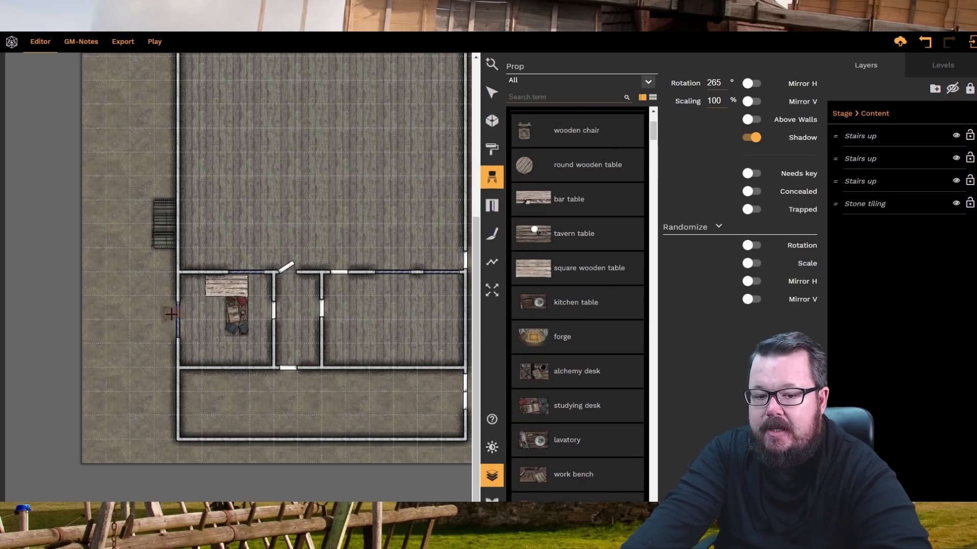
{"action": "scroll", "coordinate": [211, 314], "scroll_direction": "up", "scroll_amount": 2}
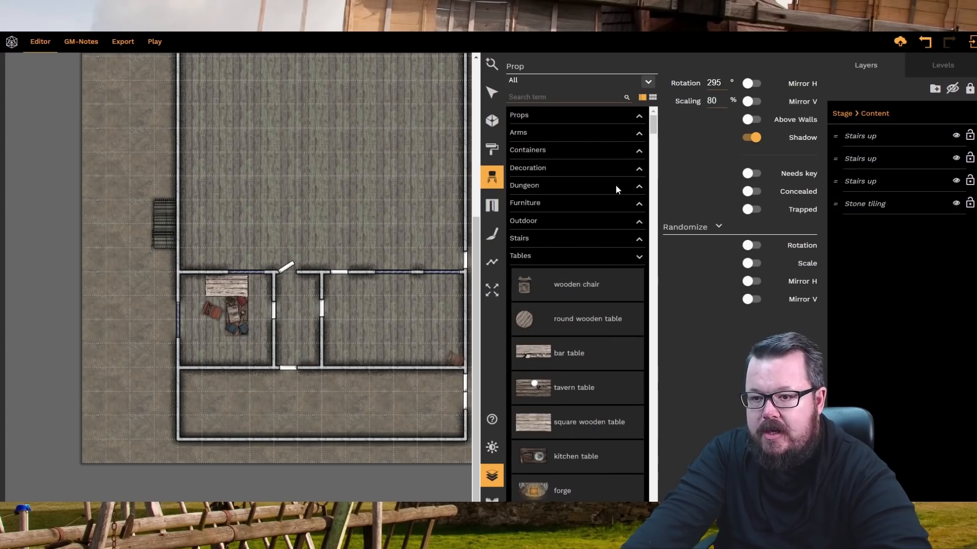
- Limit the props to Fantasy and place a kitchen table at 100% scale in the lower-left corner of the right partitioned room
{"action": "left_click", "coordinate": [648, 82]}
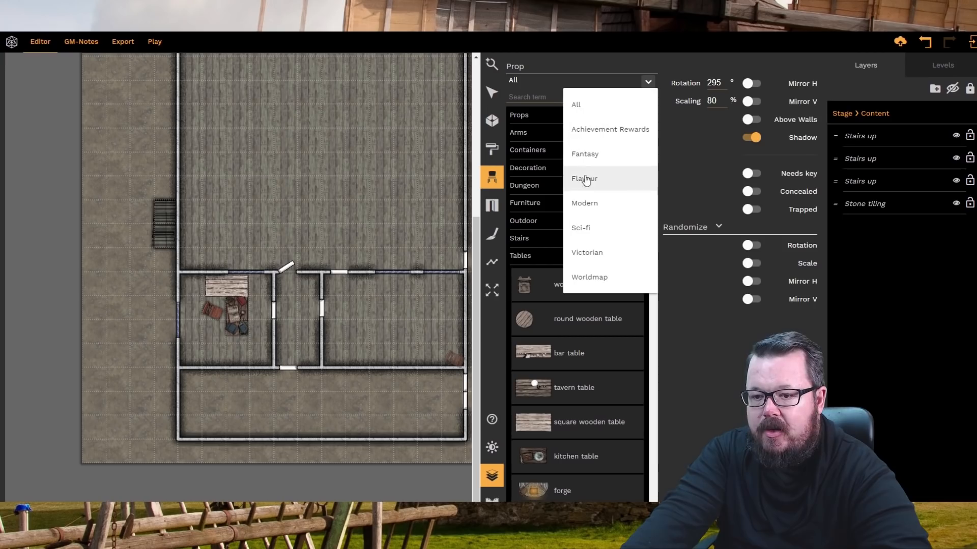
{"action": "left_click", "coordinate": [584, 154]}
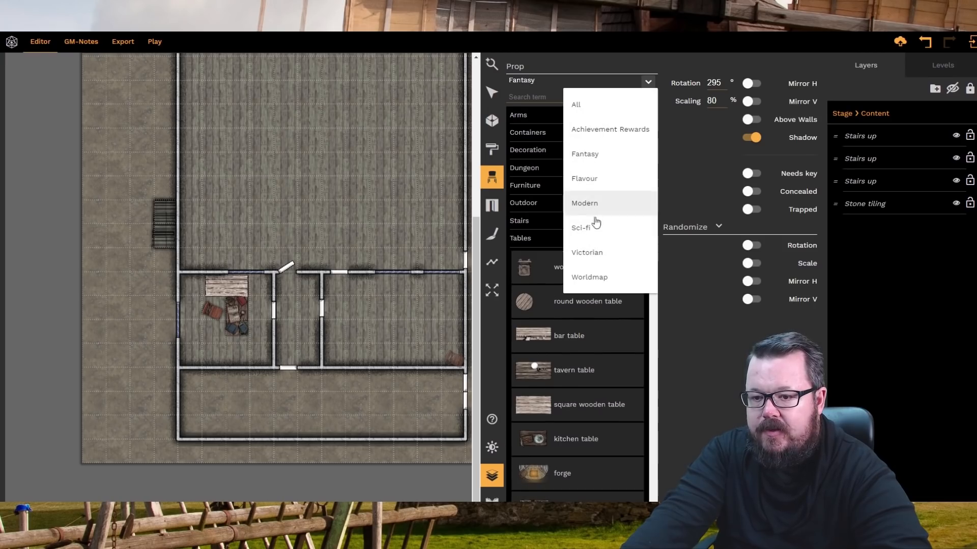
{"action": "left_click", "coordinate": [590, 62]}
{"action": "scroll", "coordinate": [575, 298], "scroll_direction": "down", "scroll_amount": 3}
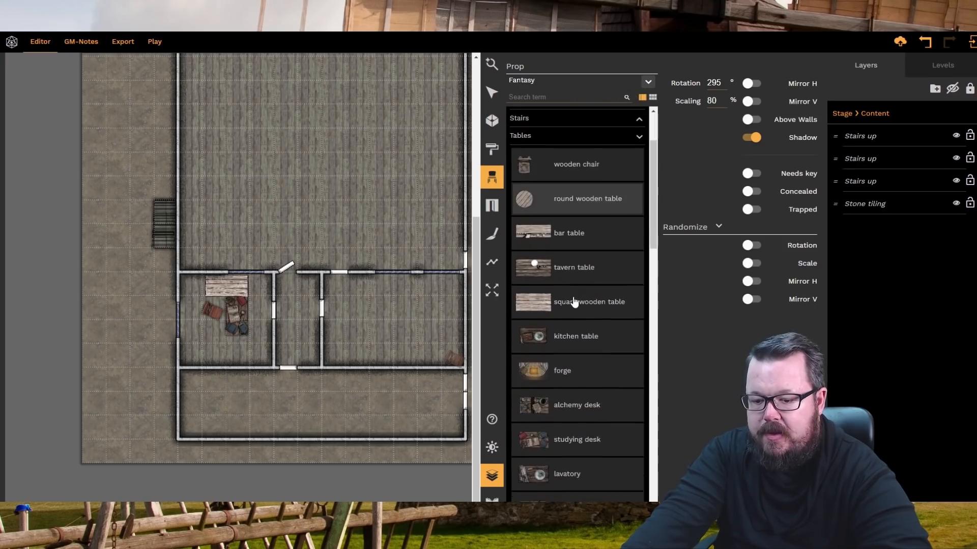
{"action": "scroll", "coordinate": [574, 299], "scroll_direction": "up", "scroll_amount": 1}
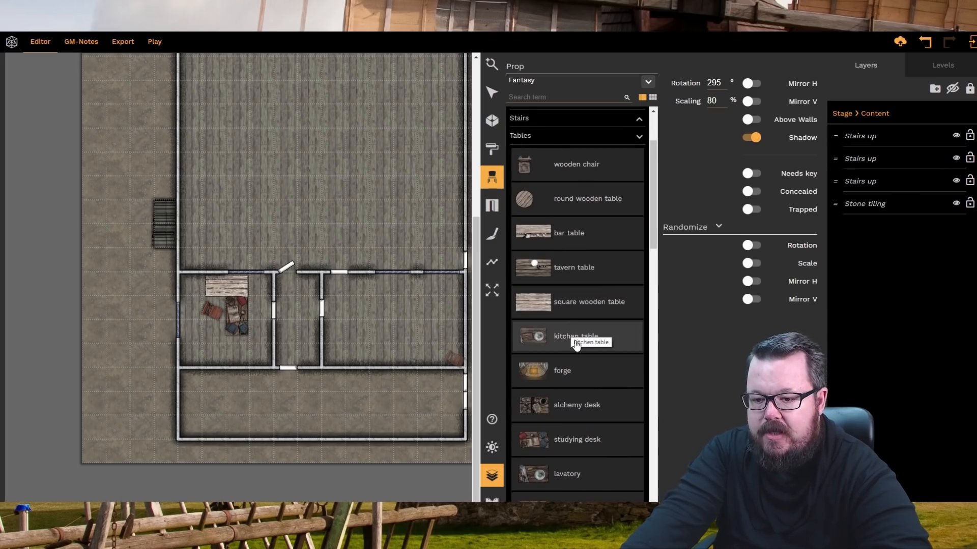
{"action": "left_click", "coordinate": [529, 337]}
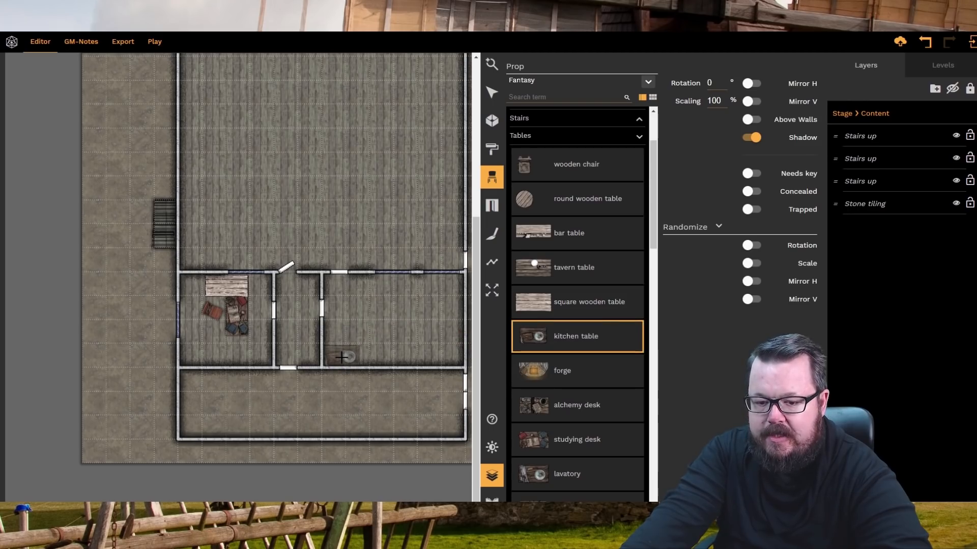
{"action": "left_click", "coordinate": [342, 357]}
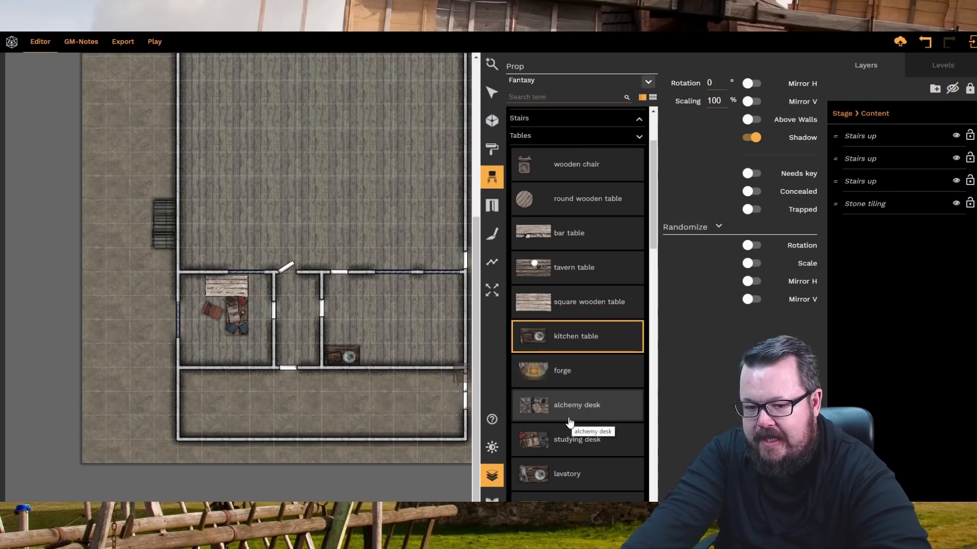
- Place a tavern table rotated 270° at 100% scale in the middle of the right partitioned room
{"action": "left_click", "coordinate": [565, 267]}
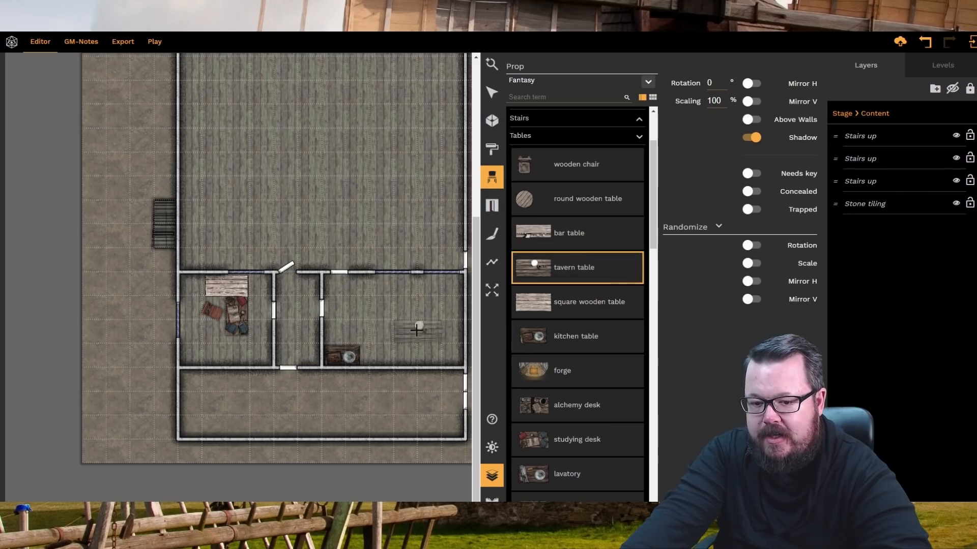
{"action": "scroll", "coordinate": [395, 308], "scroll_direction": "down", "scroll_amount": 17}
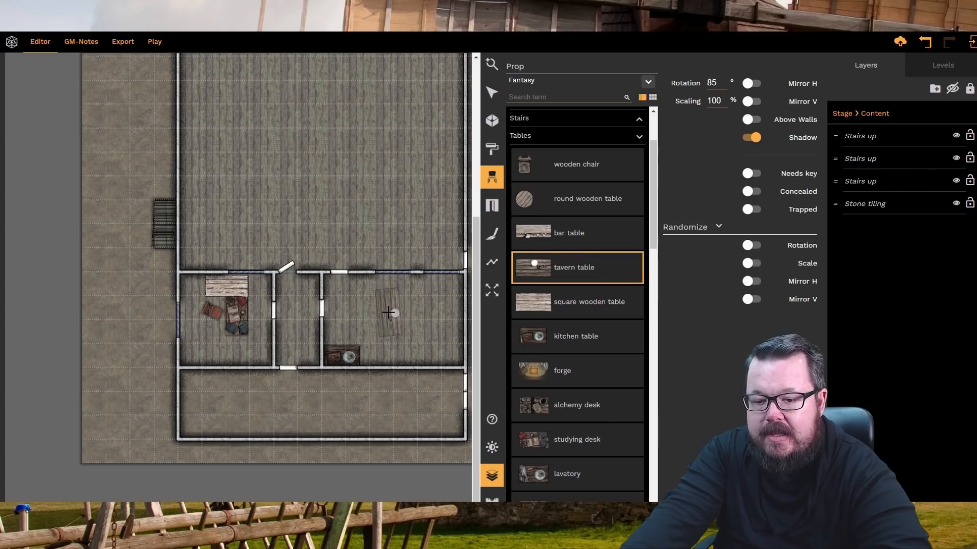
{"action": "scroll", "coordinate": [388, 312], "scroll_direction": "down", "scroll_amount": 18}
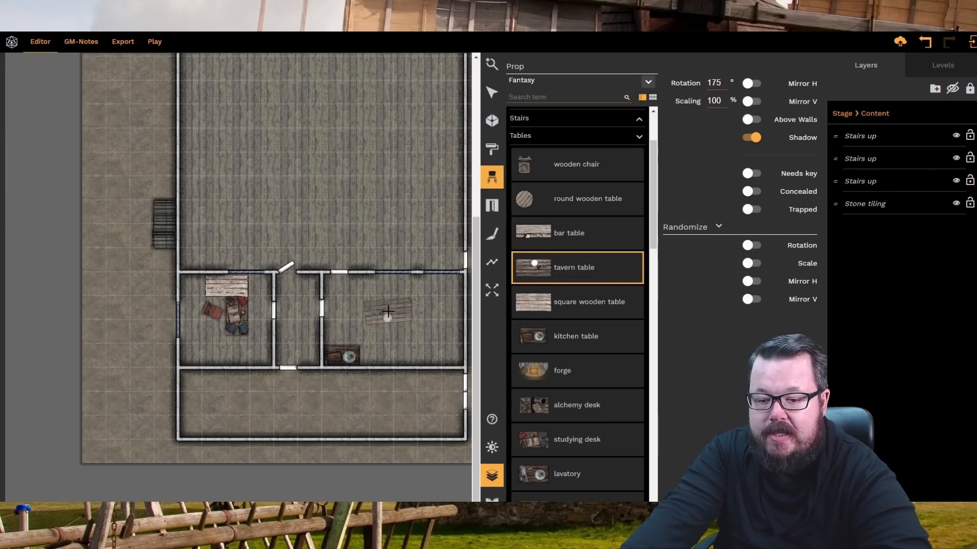
{"action": "scroll", "coordinate": [388, 312], "scroll_direction": "down", "scroll_amount": 1}
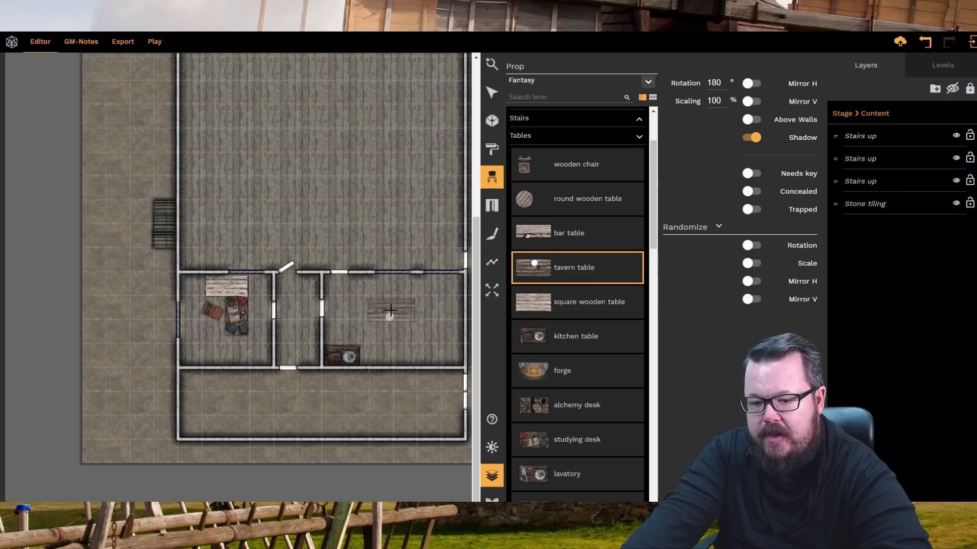
{"action": "scroll", "coordinate": [388, 310], "scroll_direction": "up", "scroll_amount": 10}
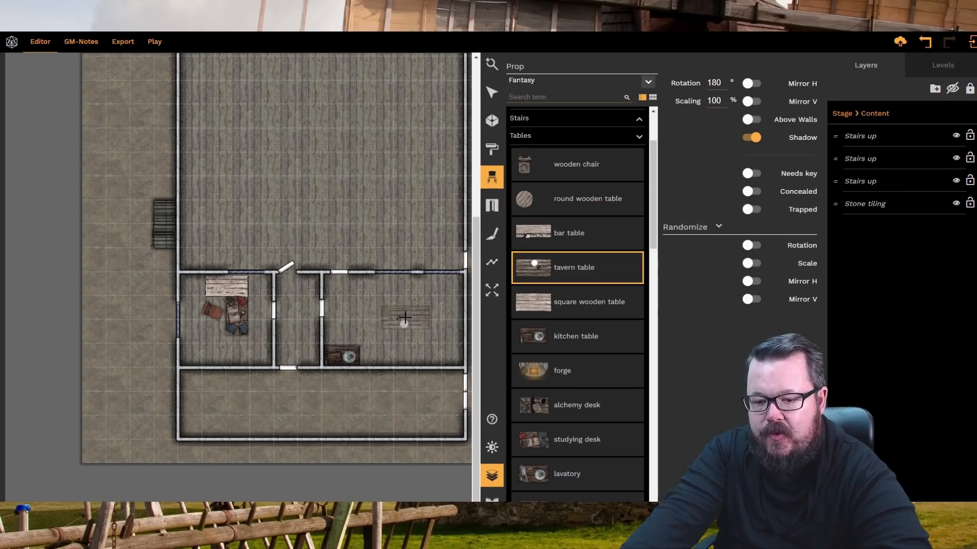
{"action": "scroll", "coordinate": [404, 317], "scroll_direction": "down", "scroll_amount": 1}
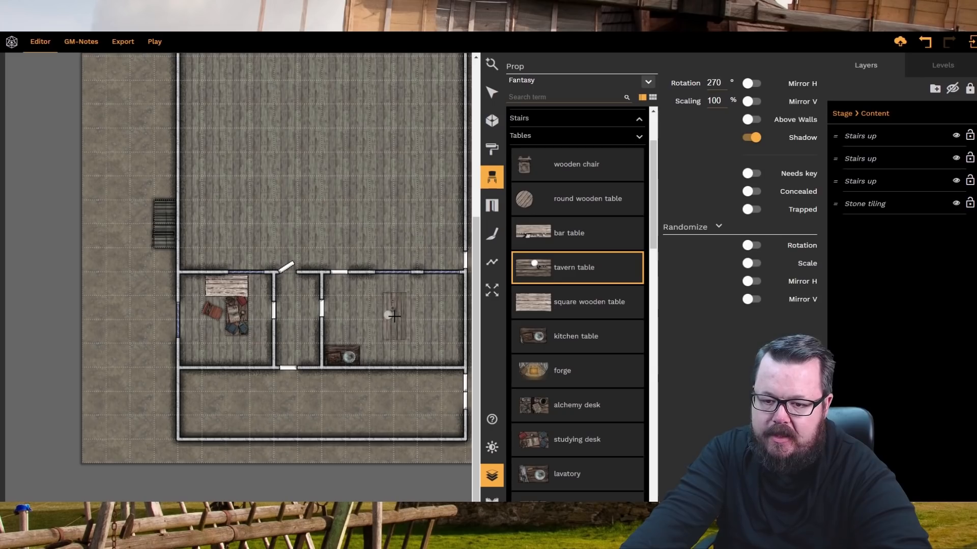
{"action": "left_click", "coordinate": [395, 316]}
- Place four wooden chairs at 80% scale around the tavern table, one per side, each with a different rotation
{"action": "left_click", "coordinate": [577, 163]}
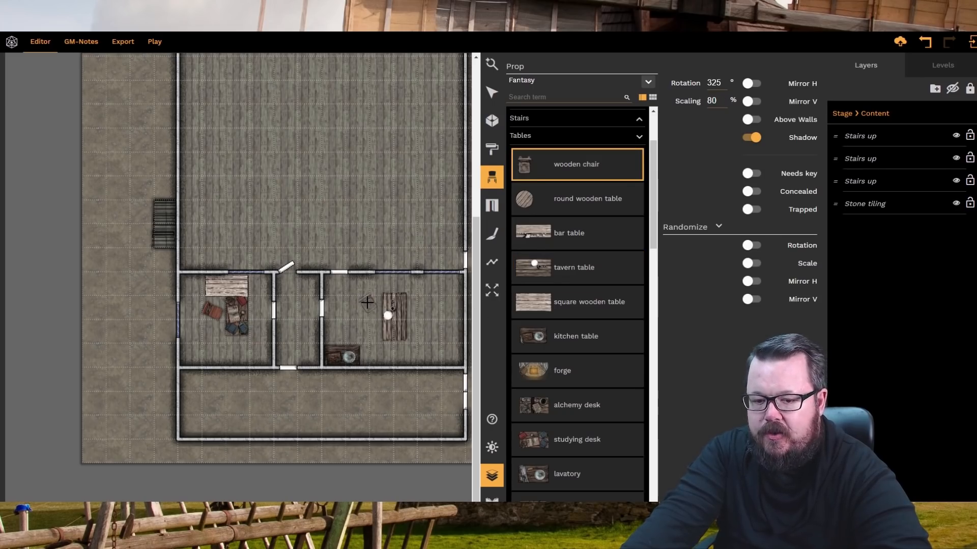
{"action": "left_click", "coordinate": [370, 302]}
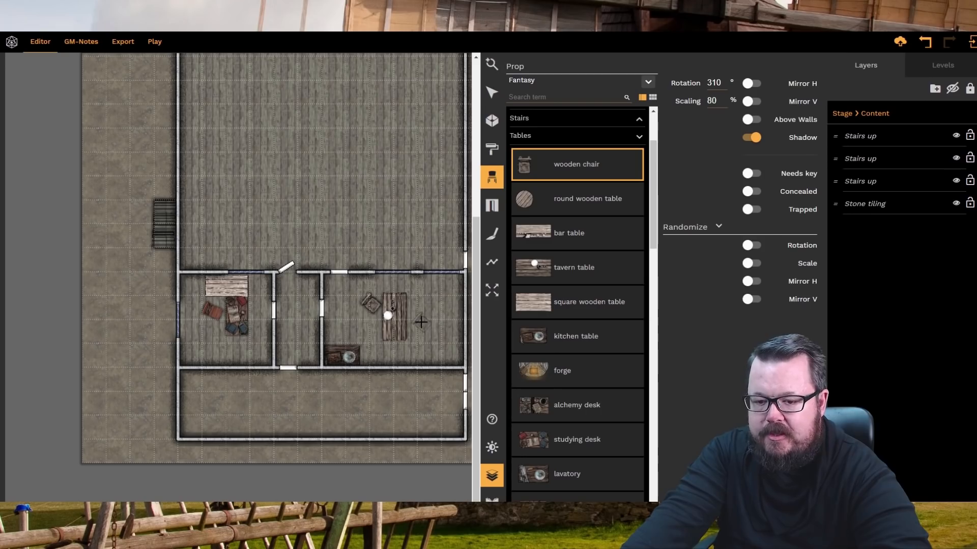
{"action": "scroll", "coordinate": [421, 319], "scroll_direction": "up", "scroll_amount": 7}
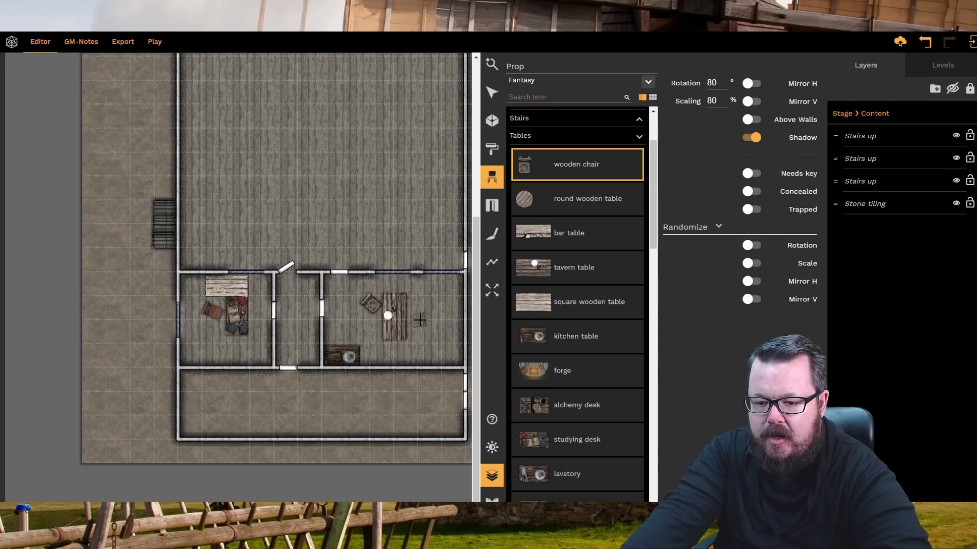
{"action": "scroll", "coordinate": [407, 351], "scroll_direction": "up", "scroll_amount": 5}
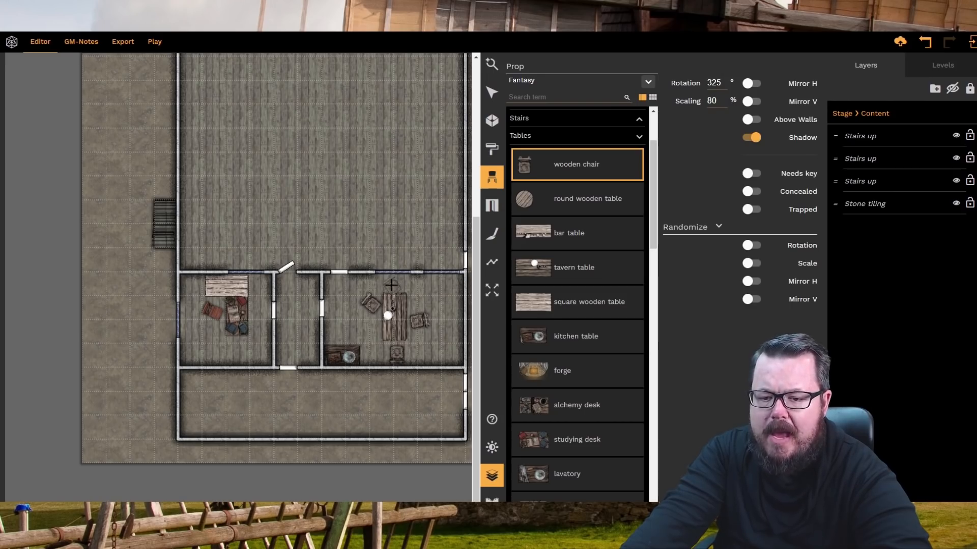
{"action": "scroll", "coordinate": [394, 278], "scroll_direction": "up", "scroll_amount": 2}
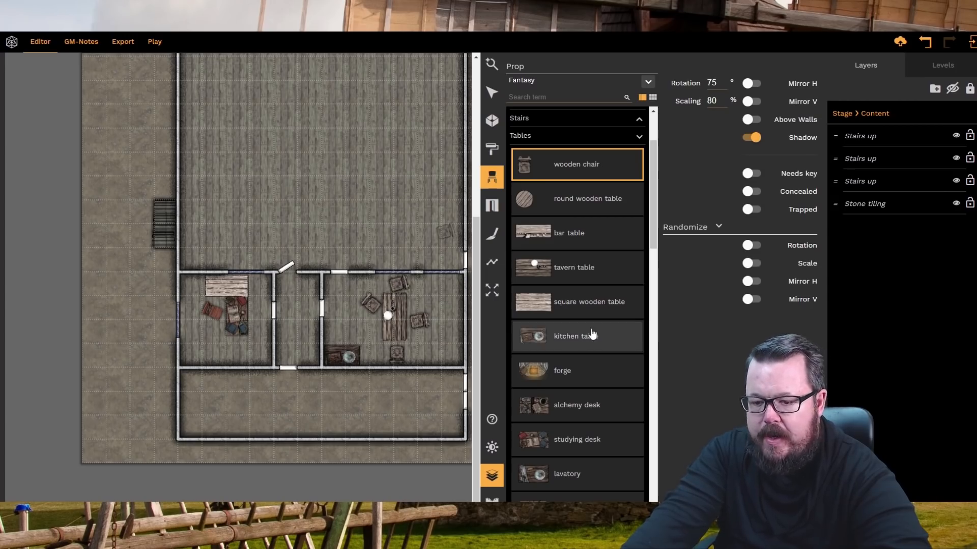
- Place a bookshelf from the Furniture props, rotated 180°, in the lower-left corner of the left partitioned room
{"action": "scroll", "coordinate": [588, 331], "scroll_direction": "up", "scroll_amount": 2}
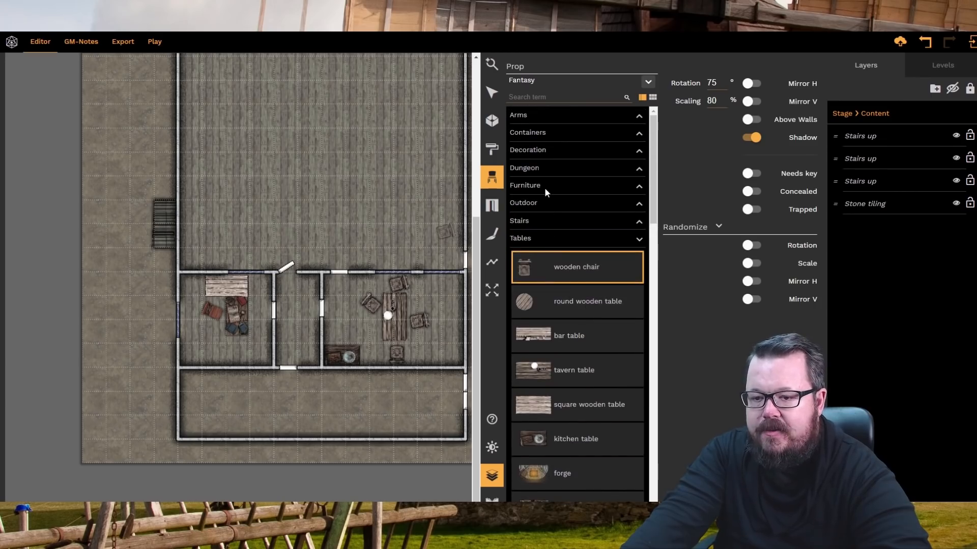
{"action": "left_click", "coordinate": [545, 192]}
{"action": "scroll", "coordinate": [564, 285], "scroll_direction": "down", "scroll_amount": 4}
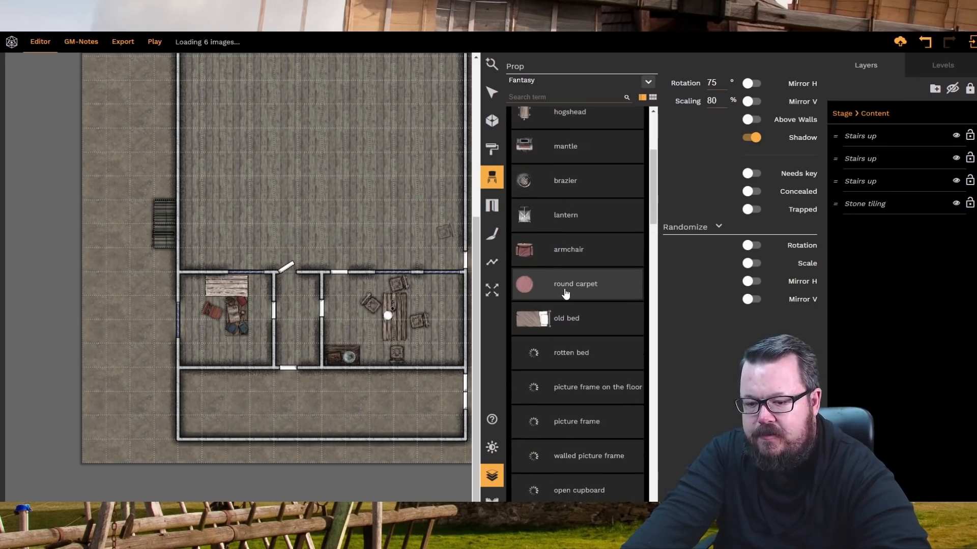
{"action": "scroll", "coordinate": [565, 294], "scroll_direction": "down", "scroll_amount": 5}
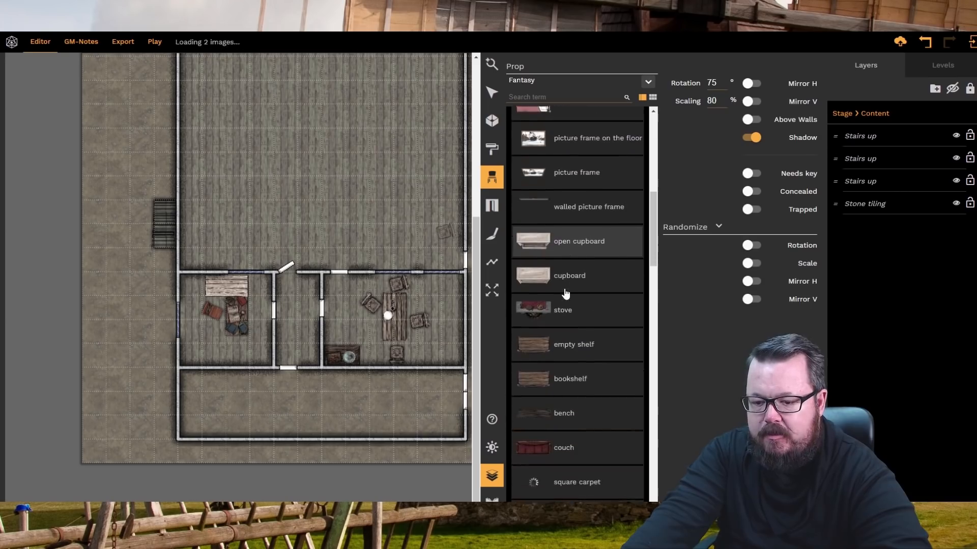
{"action": "left_click", "coordinate": [564, 372]}
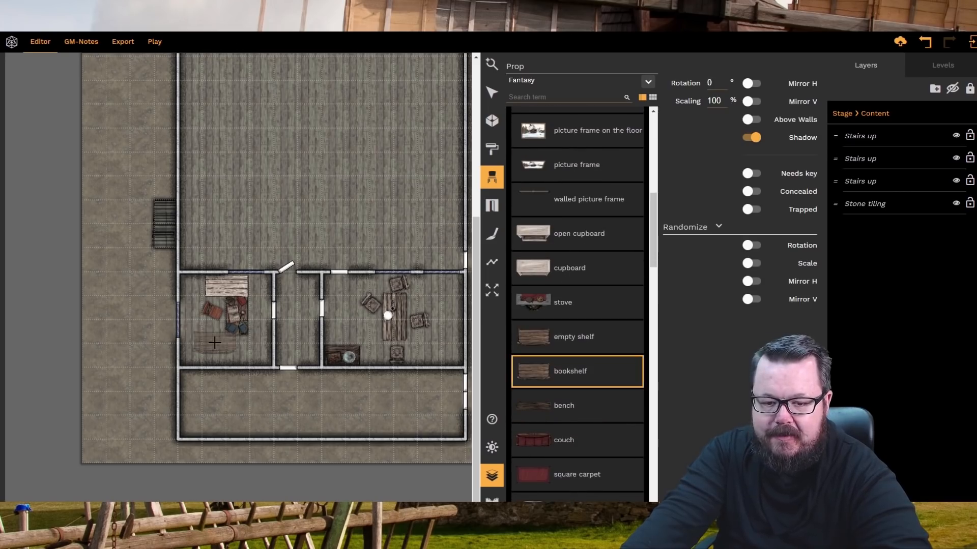
{"action": "scroll", "coordinate": [214, 343], "scroll_direction": "down", "scroll_amount": 17}
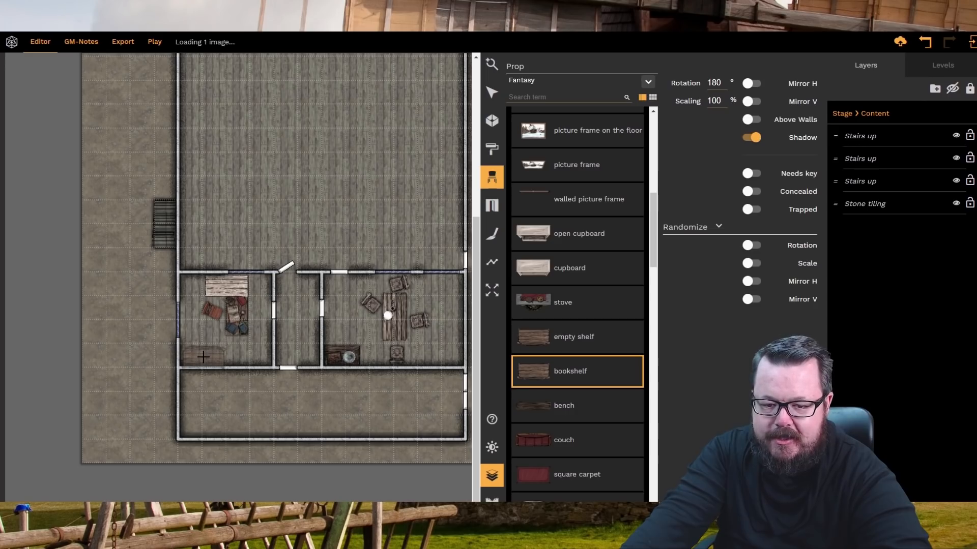
{"action": "left_click", "coordinate": [203, 357]}
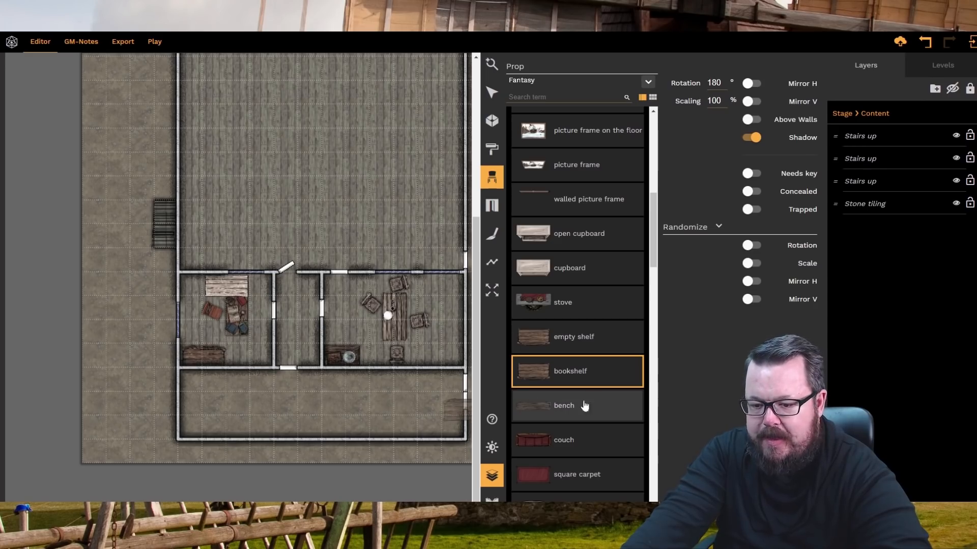
- Place a couch rotated 90° at 120% scale against the right wall of the right partitioned room
{"action": "left_click", "coordinate": [547, 415]}
{"action": "scroll", "coordinate": [443, 324], "scroll_direction": "down", "scroll_amount": 7}
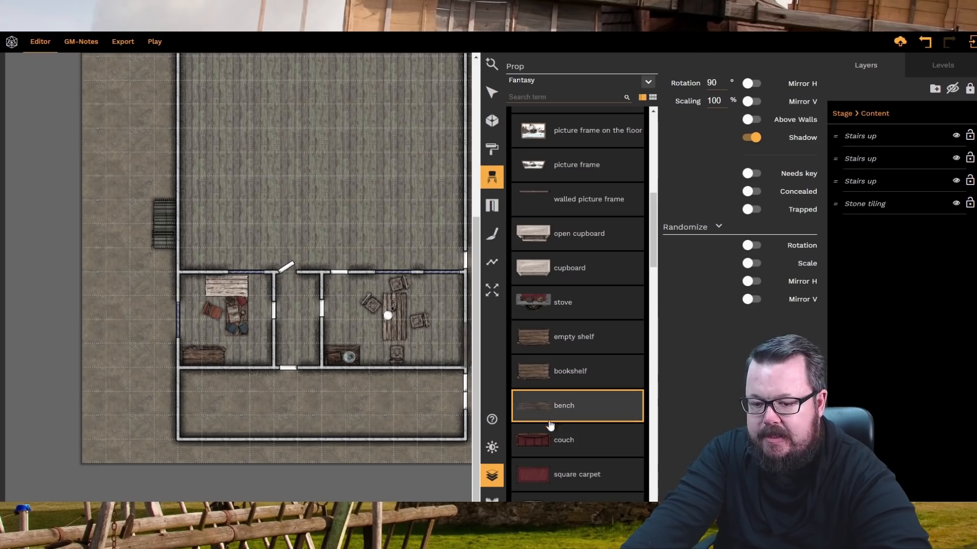
{"action": "left_click", "coordinate": [545, 439]}
{"action": "scroll", "coordinate": [436, 310], "scroll_direction": "down", "scroll_amount": 4}
{"action": "scroll", "coordinate": [437, 312], "scroll_direction": "down", "scroll_amount": 2}
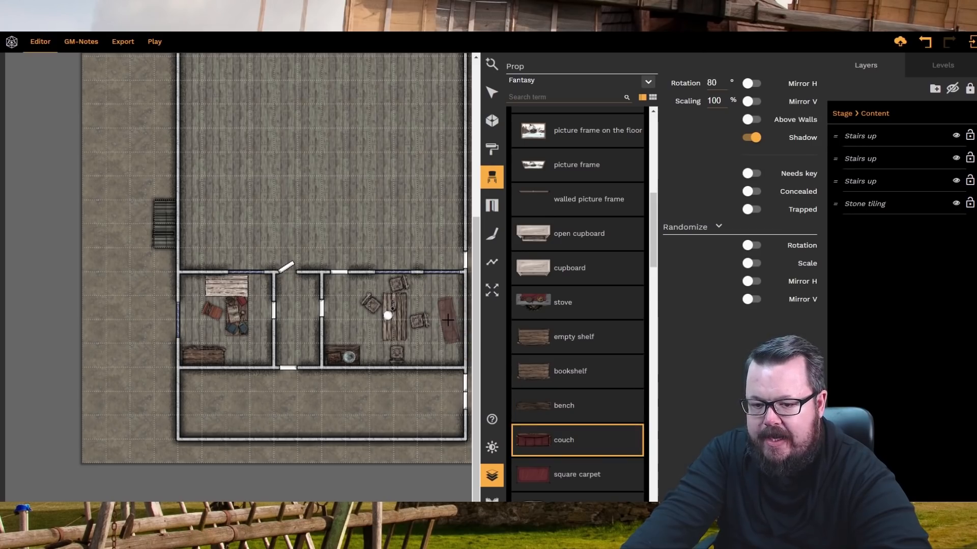
{"action": "scroll", "coordinate": [451, 318], "scroll_direction": "up", "scroll_amount": 2, "text": "shift"}
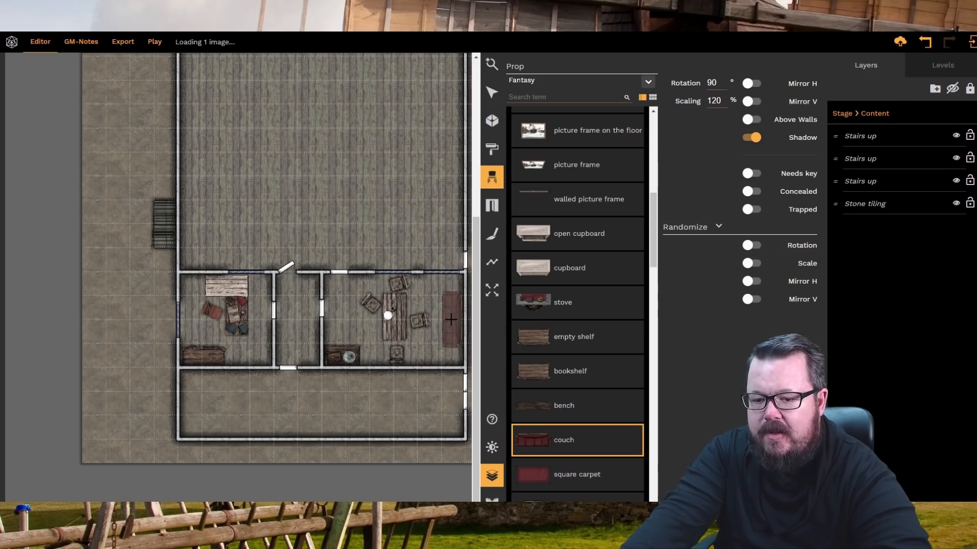
{"action": "left_click", "coordinate": [451, 319]}
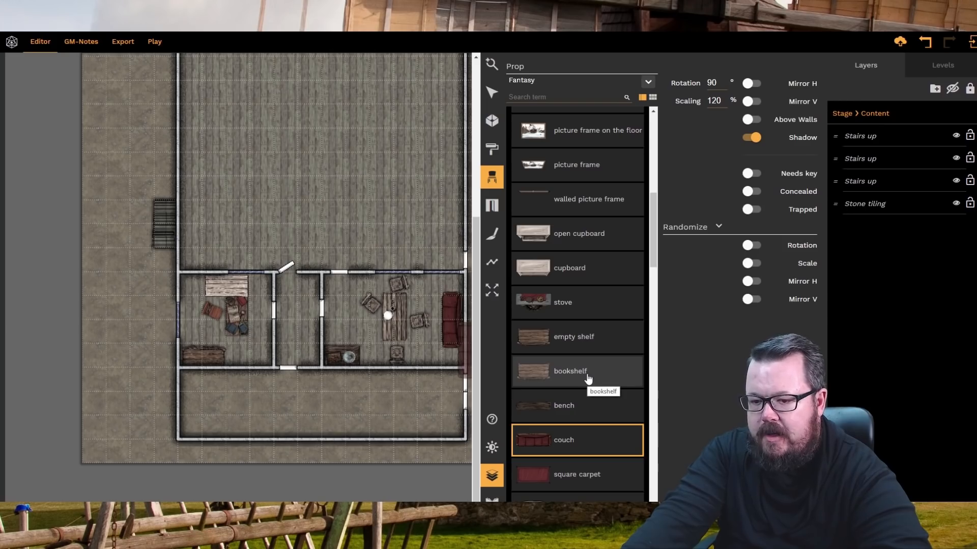
- Place a stuffed deer from the Decoration props, rotated 180° at 80% scale, on the right partitioned room's lower wall near the right corner
{"action": "scroll", "coordinate": [587, 379], "scroll_direction": "down", "scroll_amount": 2}
{"action": "scroll", "coordinate": [587, 379], "scroll_direction": "up", "scroll_amount": 6}
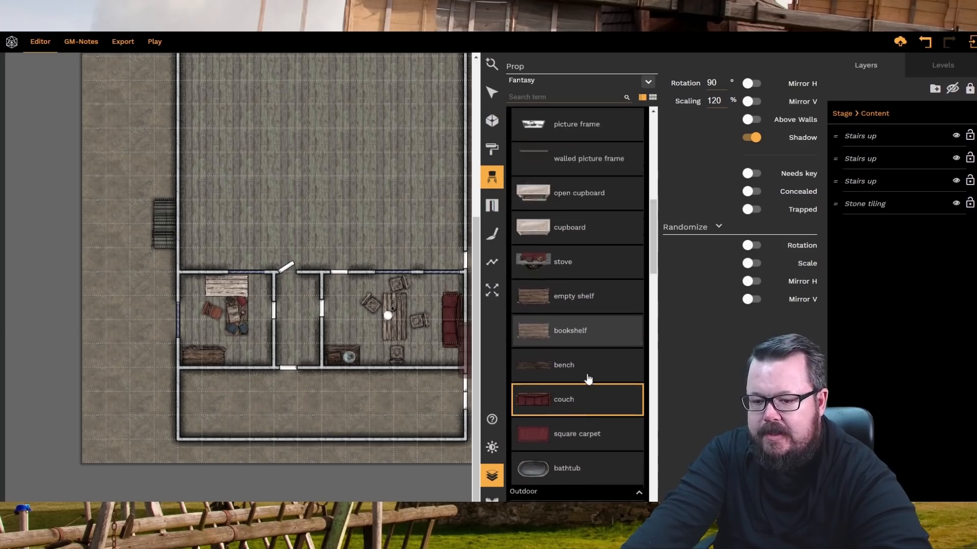
{"action": "scroll", "coordinate": [588, 379], "scroll_direction": "up", "scroll_amount": 3}
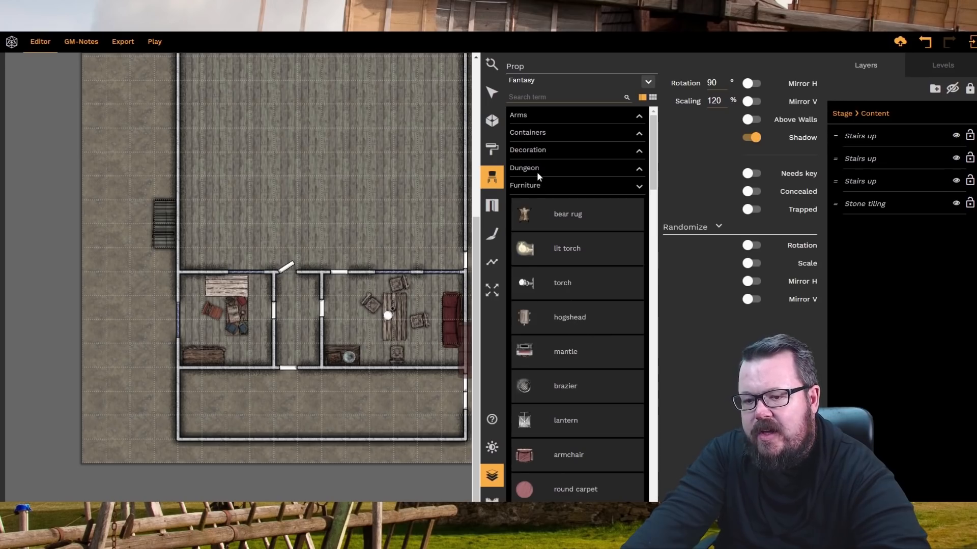
{"action": "left_click", "coordinate": [539, 151]}
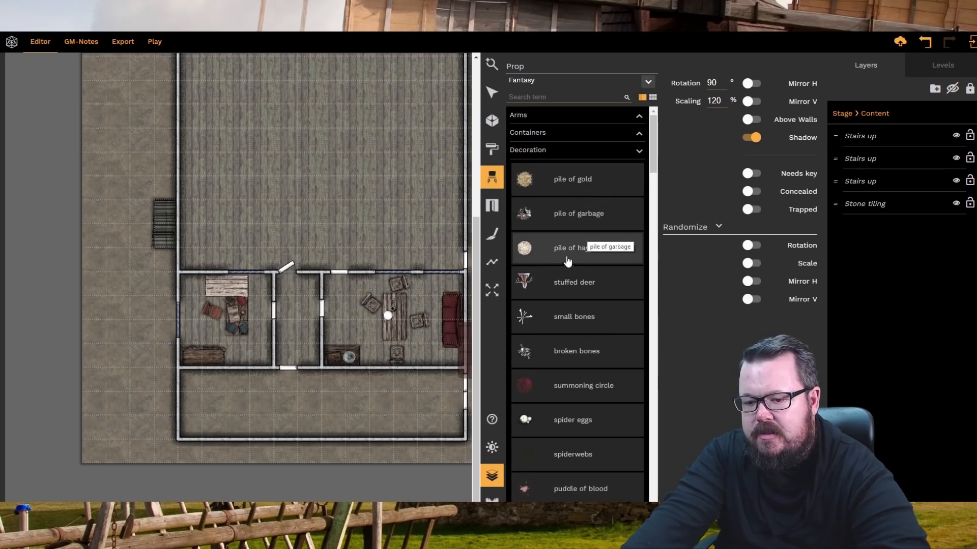
{"action": "left_click", "coordinate": [529, 286]}
{"action": "scroll", "coordinate": [337, 320], "scroll_direction": "down", "scroll_amount": 17, "text": "shift"}
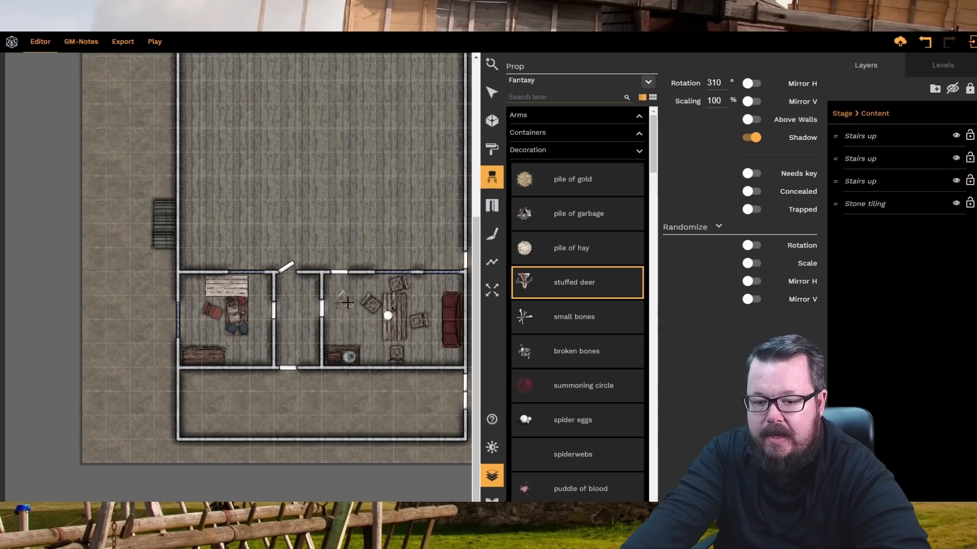
{"action": "scroll", "coordinate": [376, 326], "scroll_direction": "down", "scroll_amount": 11, "text": "shift"}
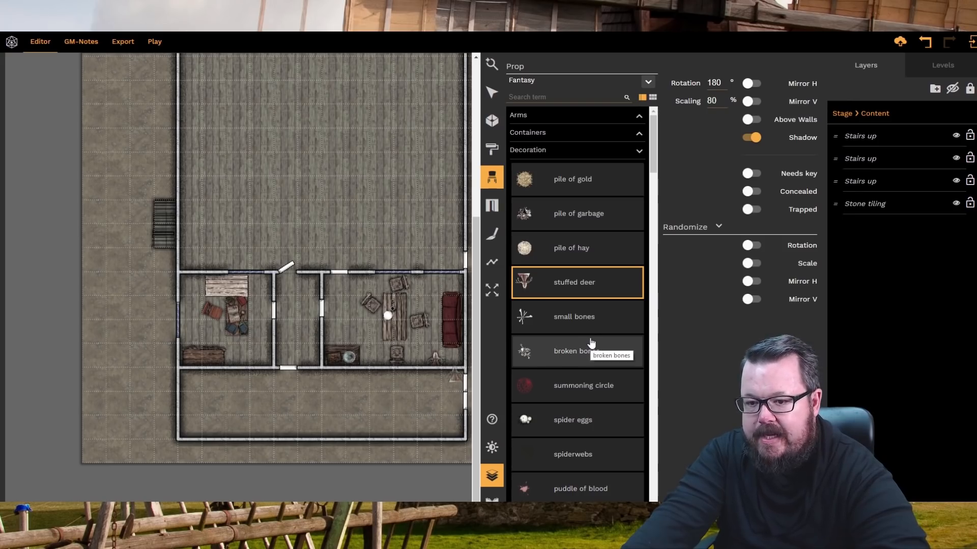
- Place a broken crate from the Containers props, rotated 10° at 110% scale, in the upper-left corner of the bottom stone-floored room
{"action": "left_click", "coordinate": [573, 140]}
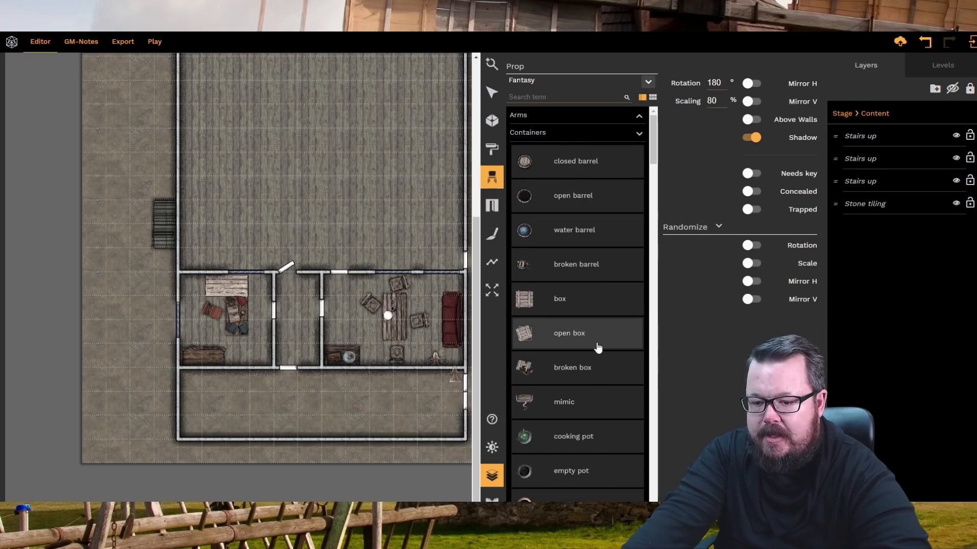
{"action": "scroll", "coordinate": [598, 346], "scroll_direction": "down", "scroll_amount": 2}
{"action": "scroll", "coordinate": [599, 347], "scroll_direction": "down", "scroll_amount": 2}
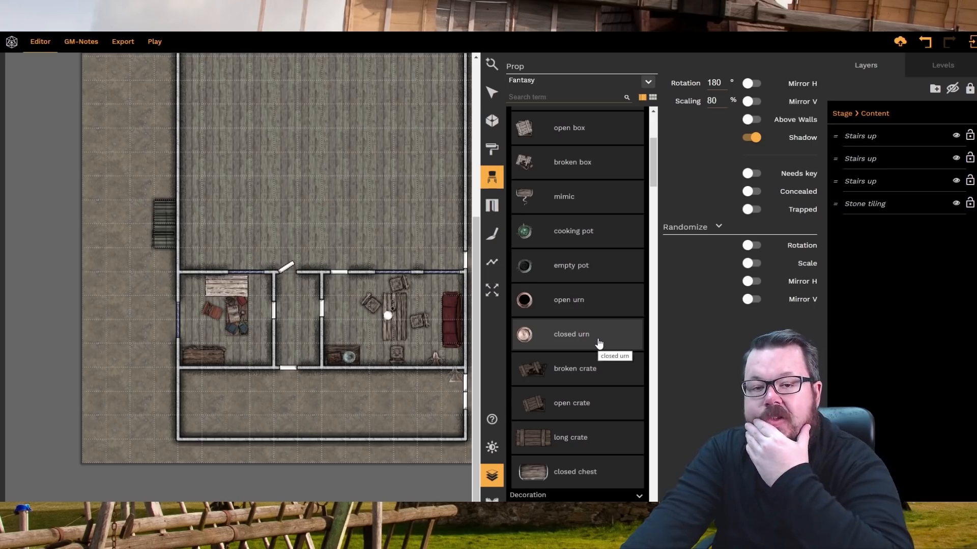
{"action": "left_click", "coordinate": [544, 370]}
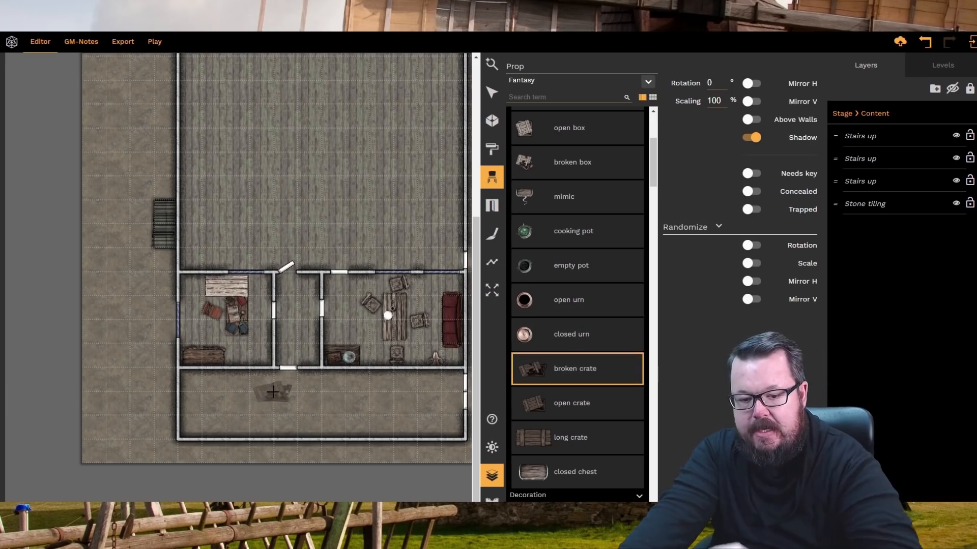
{"action": "scroll", "coordinate": [243, 400], "scroll_direction": "up", "scroll_amount": 3}
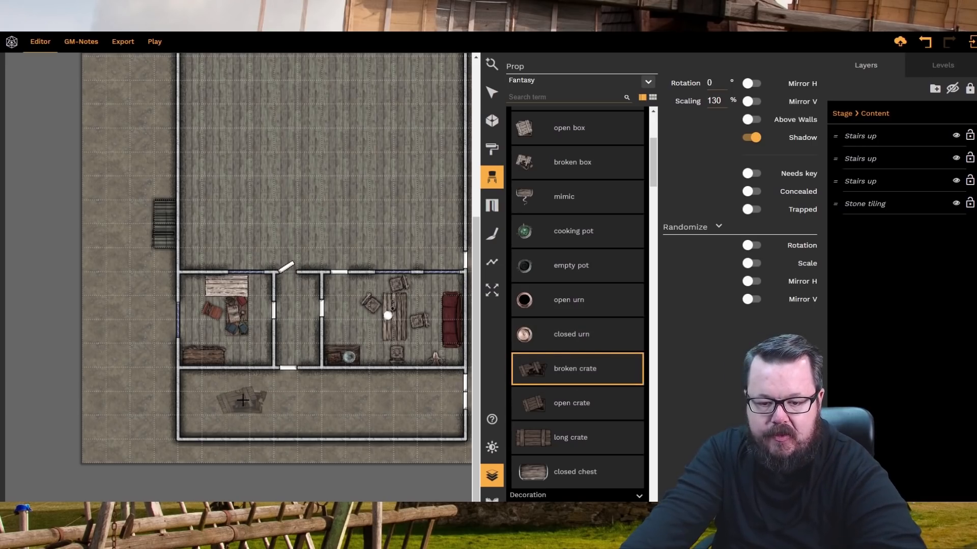
{"action": "scroll", "coordinate": [242, 400], "scroll_direction": "down", "scroll_amount": 2}
{"action": "scroll", "coordinate": [243, 400], "scroll_direction": "up", "scroll_amount": 1, "text": "shift"}
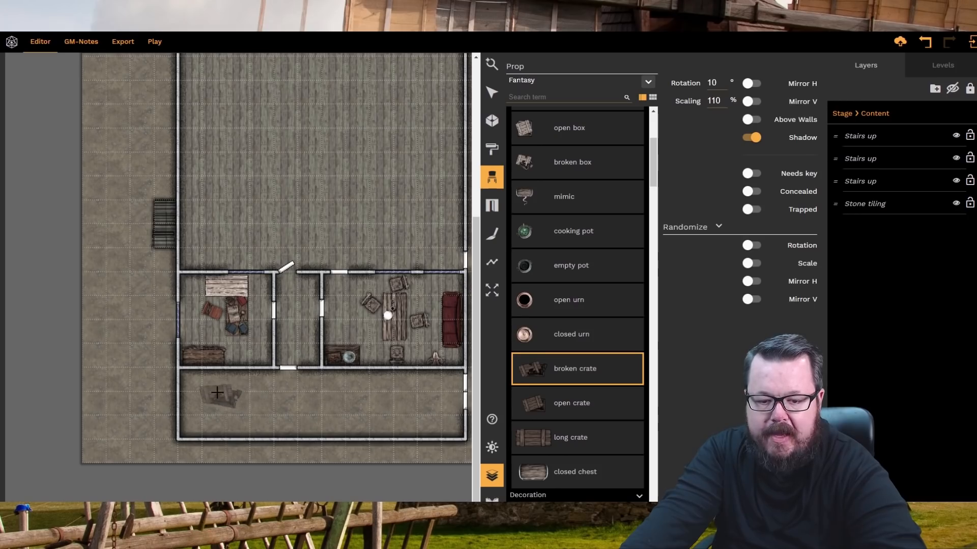
{"action": "left_click", "coordinate": [204, 385]}
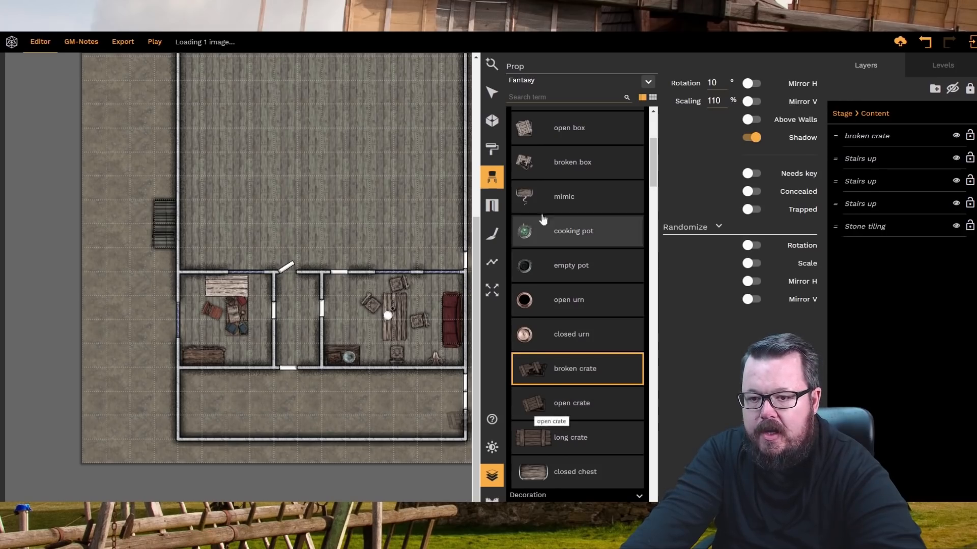
- Place a broken box rotated 295° just below the broken crate and a broken barrel to the crate's right
{"action": "left_click", "coordinate": [560, 162]}
{"action": "scroll", "coordinate": [205, 408], "scroll_direction": "down", "scroll_amount": 2, "text": "shift"}
{"action": "scroll", "coordinate": [205, 409], "scroll_direction": "down", "scroll_amount": 3, "text": "shift"}
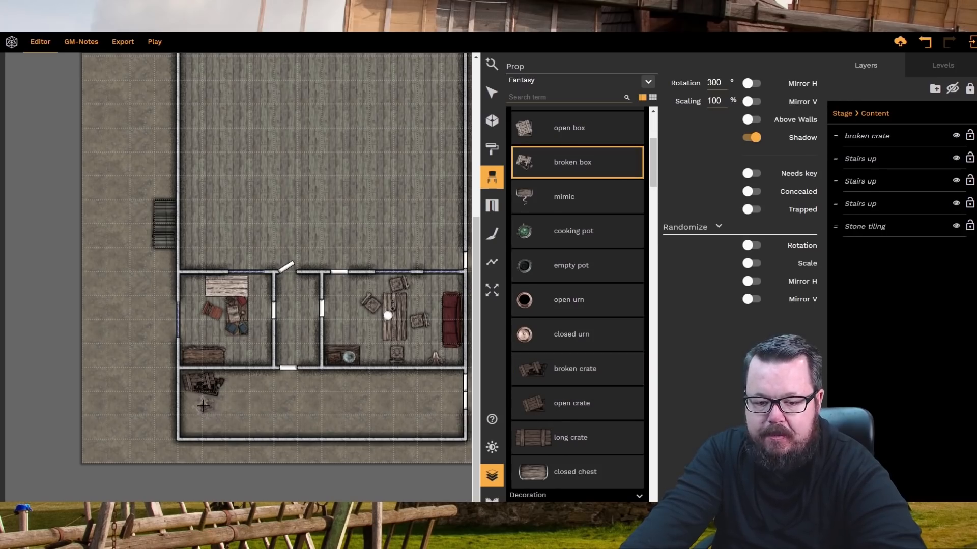
{"action": "left_click", "coordinate": [196, 402]}
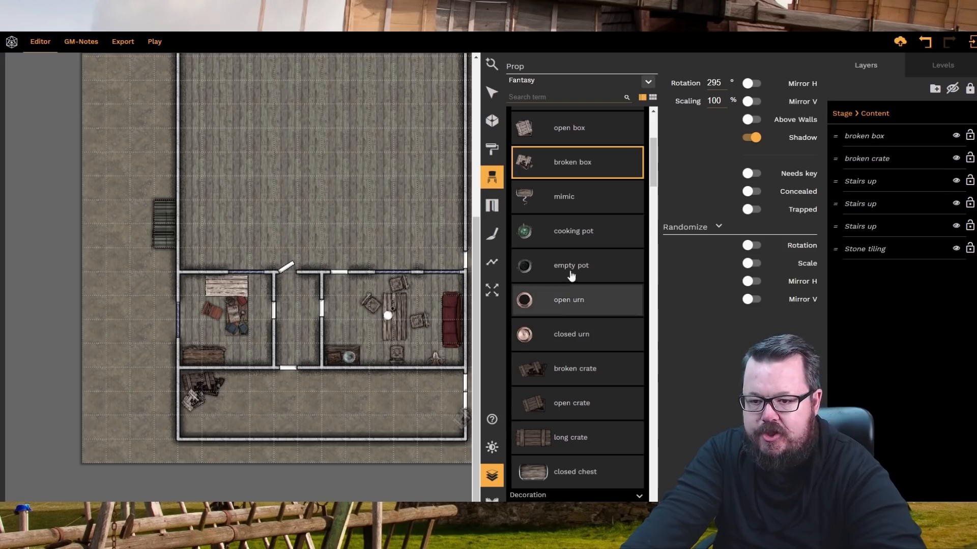
{"action": "scroll", "coordinate": [575, 257], "scroll_direction": "up", "scroll_amount": 3}
{"action": "left_click", "coordinate": [531, 167]}
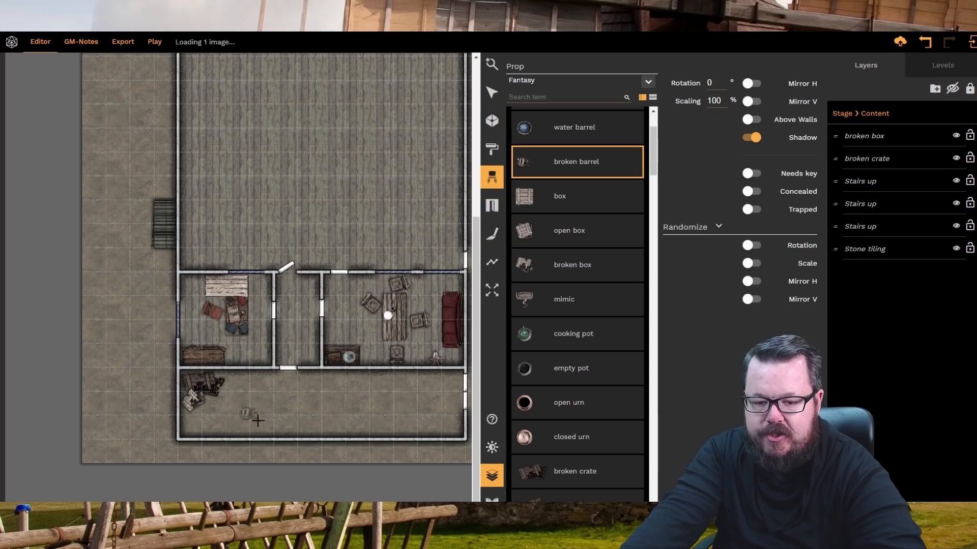
{"action": "left_click", "coordinate": [280, 425]}
- Place a broken box rotated 120° at 120% scale in the bottom room's lower-left corner and a water barrel at 80% in its lower-right corner
{"action": "left_click", "coordinate": [531, 277]}
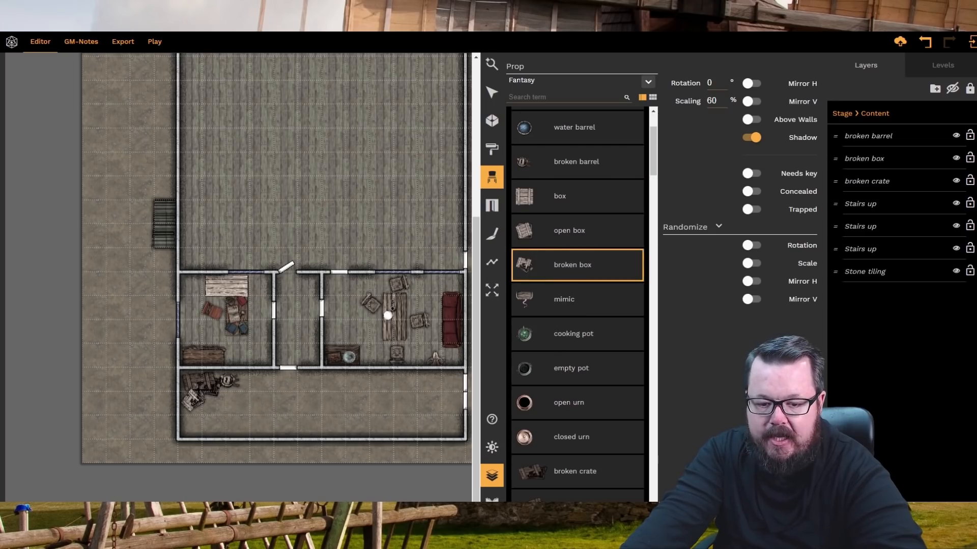
{"action": "scroll", "coordinate": [200, 389], "scroll_direction": "up", "scroll_amount": 12}
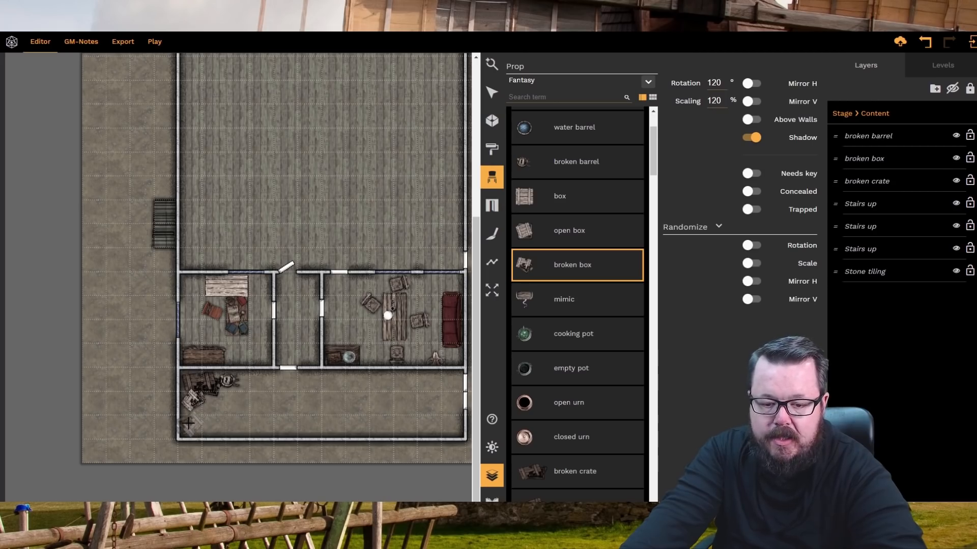
{"action": "left_click", "coordinate": [192, 426]}
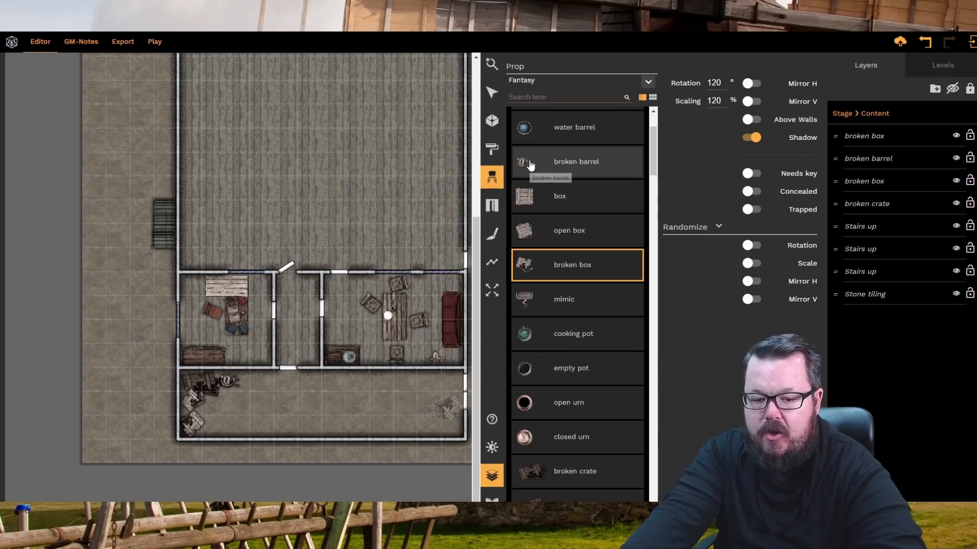
{"action": "left_click", "coordinate": [531, 134]}
{"action": "scroll", "coordinate": [437, 363], "scroll_direction": "down", "scroll_amount": 2}
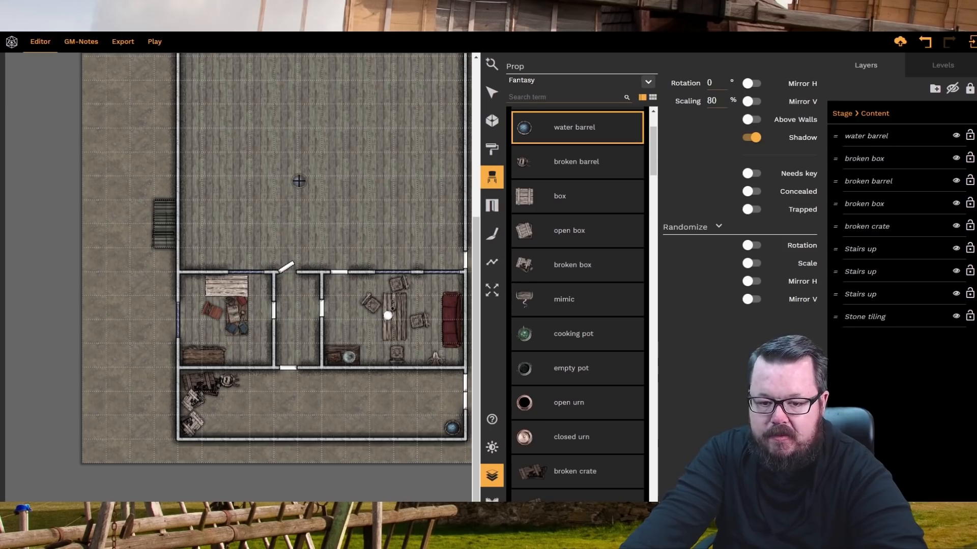
- Place a long crate at 0° rotation and 100% scale near the upper-left corner of the large wooden-floored room
{"action": "scroll", "coordinate": [406, 233], "scroll_direction": "up", "scroll_amount": 1}
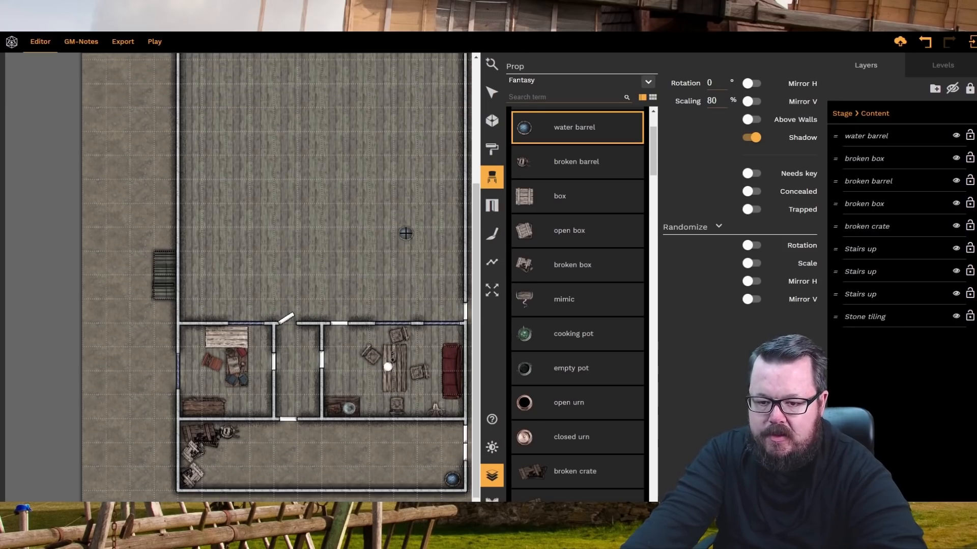
{"action": "scroll", "coordinate": [406, 234], "scroll_direction": "up", "scroll_amount": 3}
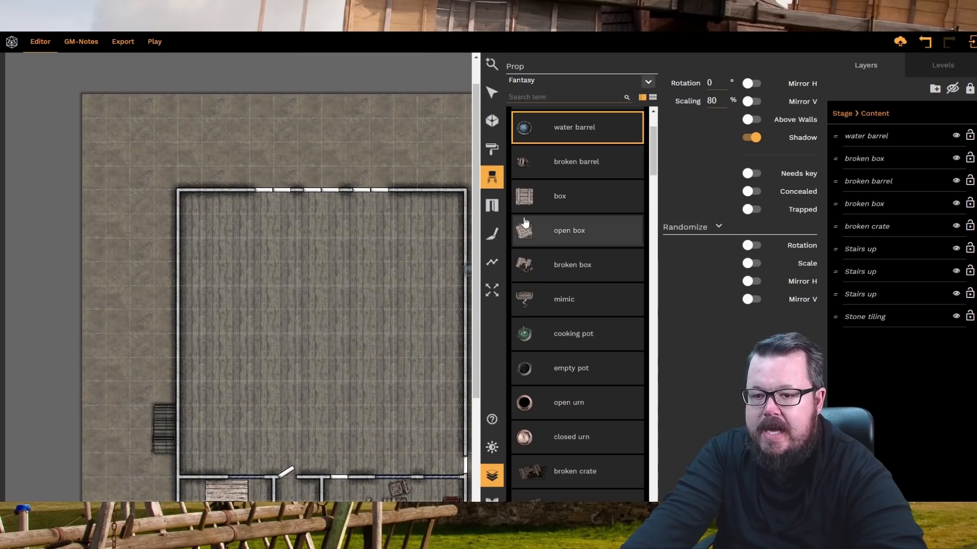
{"action": "scroll", "coordinate": [582, 298], "scroll_direction": "down", "scroll_amount": 2}
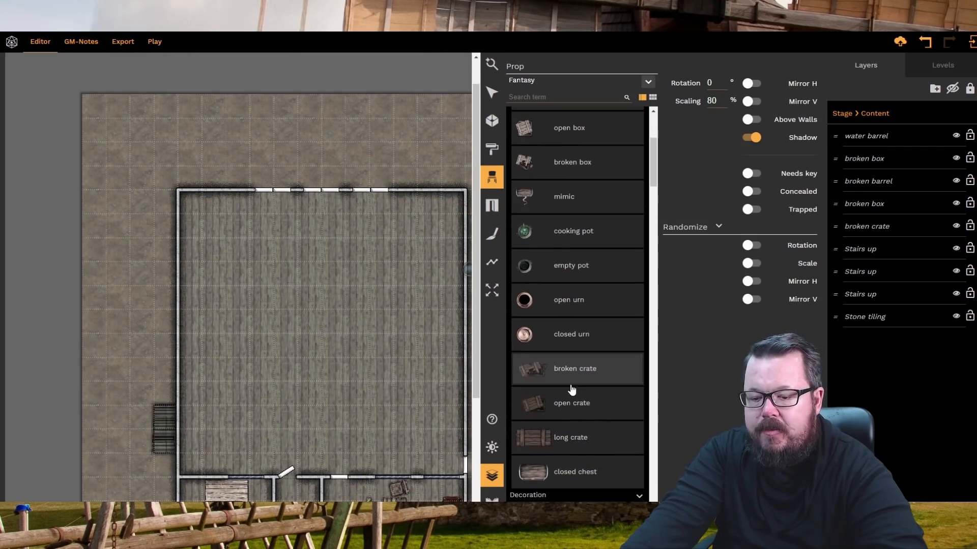
{"action": "left_click", "coordinate": [549, 437]}
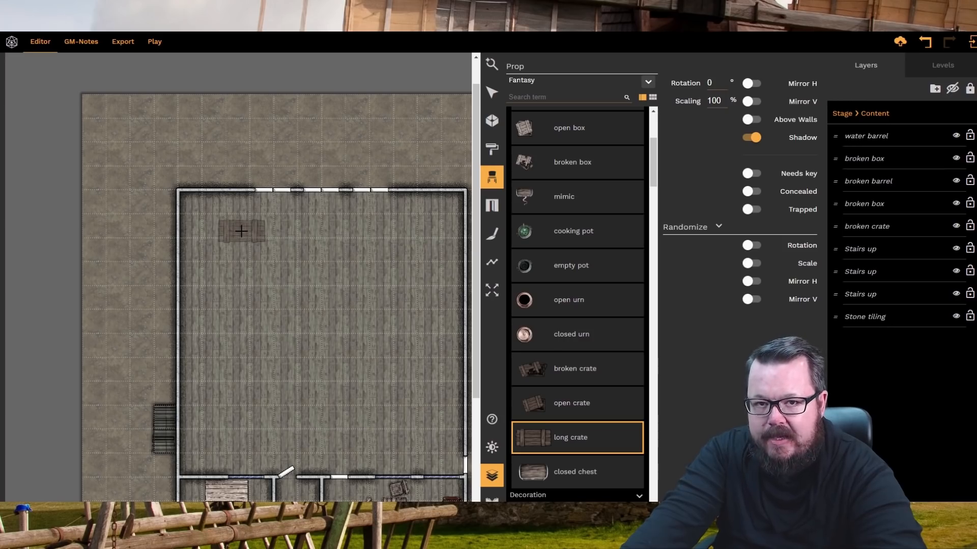
{"action": "left_click", "coordinate": [242, 232]}
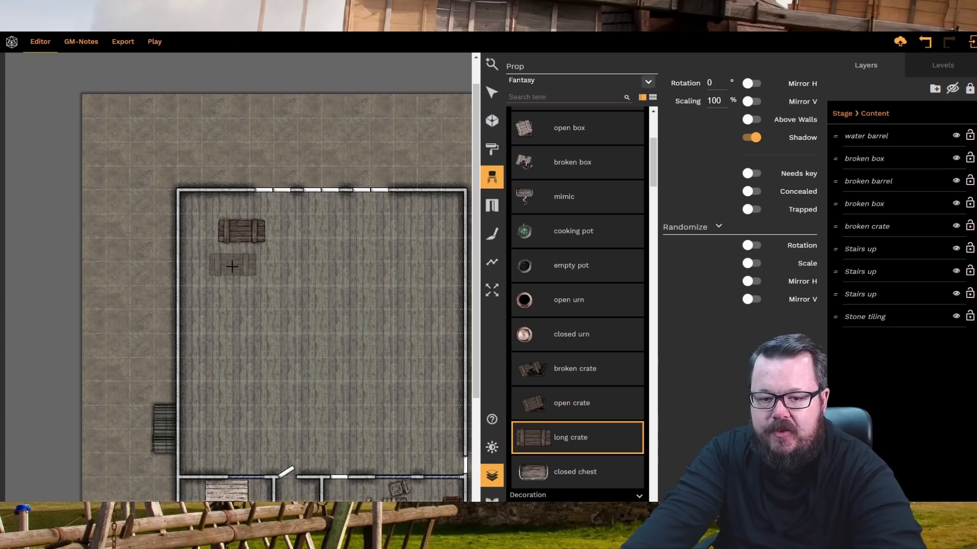
- Place three long crates rotated 270° side by side in a row directly below the first long crate
{"action": "scroll", "coordinate": [224, 265], "scroll_direction": "down", "scroll_amount": 5}
{"action": "scroll", "coordinate": [218, 268], "scroll_direction": "down", "scroll_amount": 2}
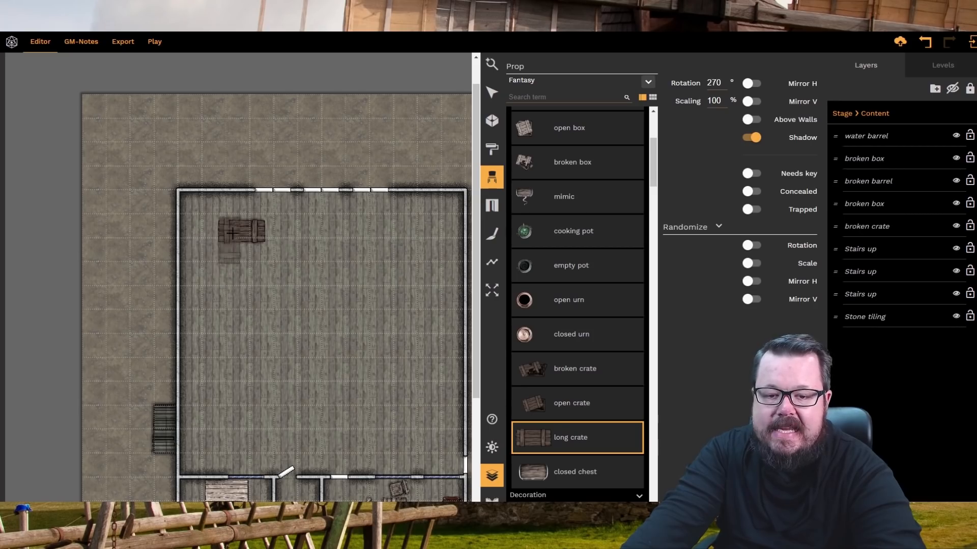
{"action": "left_click", "coordinate": [214, 267]}
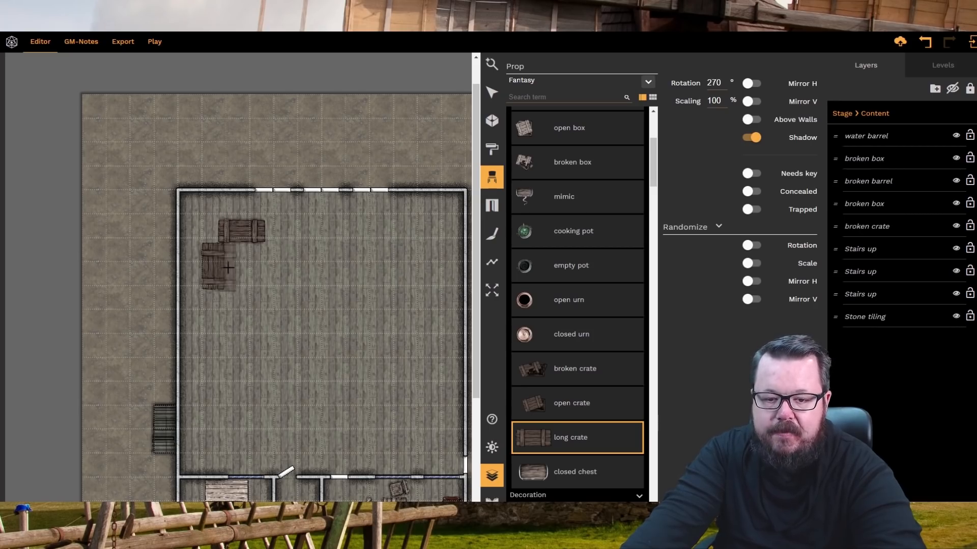
{"action": "left_click", "coordinate": [238, 267]}
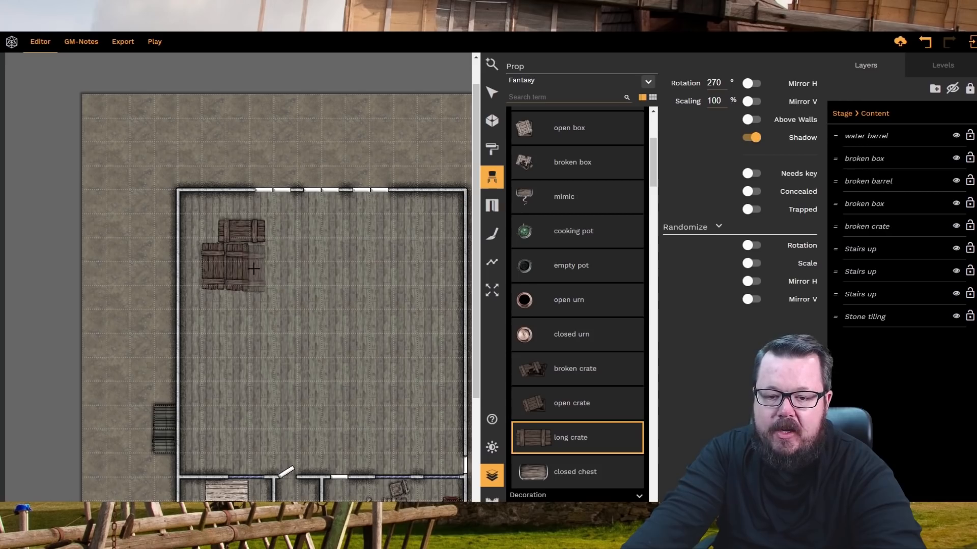
{"action": "left_click", "coordinate": [262, 267]}
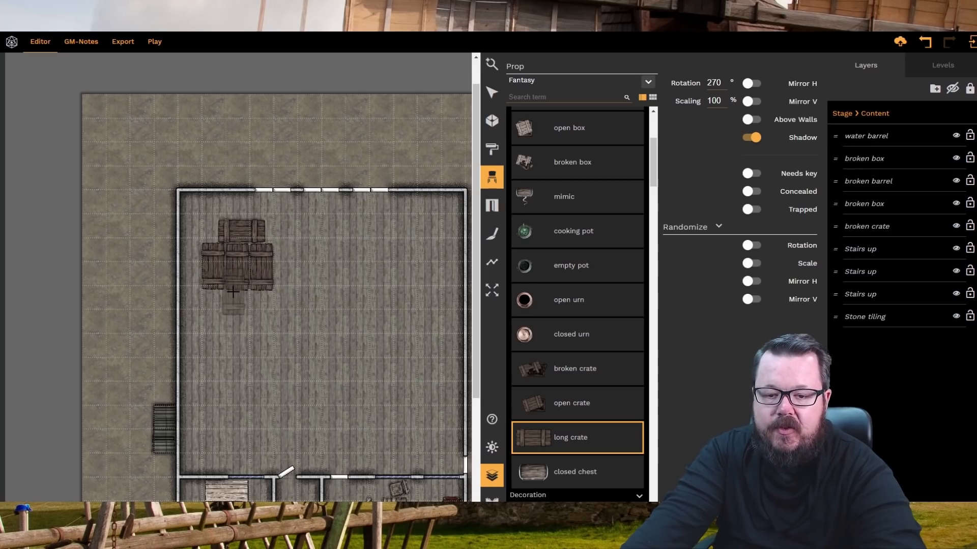
- Stack another long crate at 0° rotation overlapping the first crate and the row of three
{"action": "scroll", "coordinate": [230, 248], "scroll_direction": "up", "scroll_amount": 4}
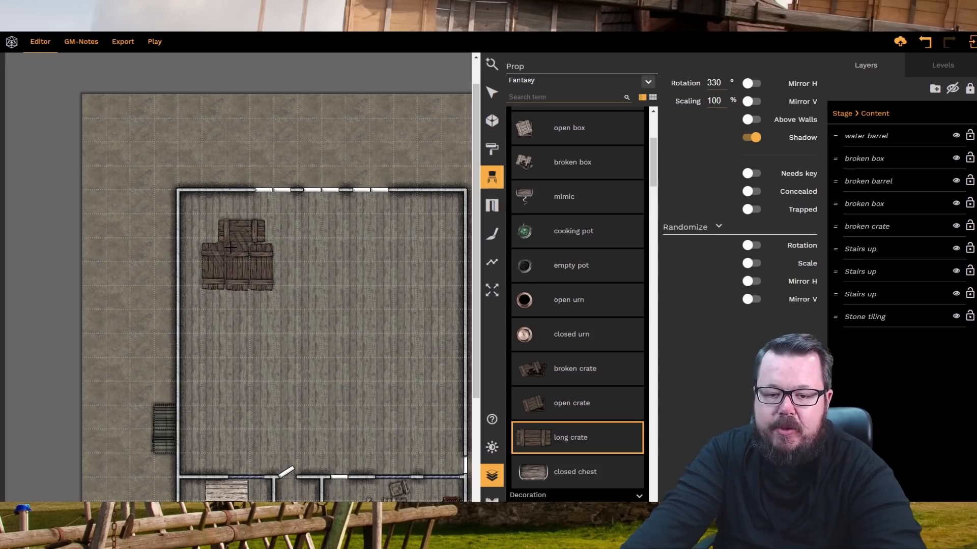
{"action": "scroll", "coordinate": [230, 247], "scroll_direction": "up", "scroll_amount": 3}
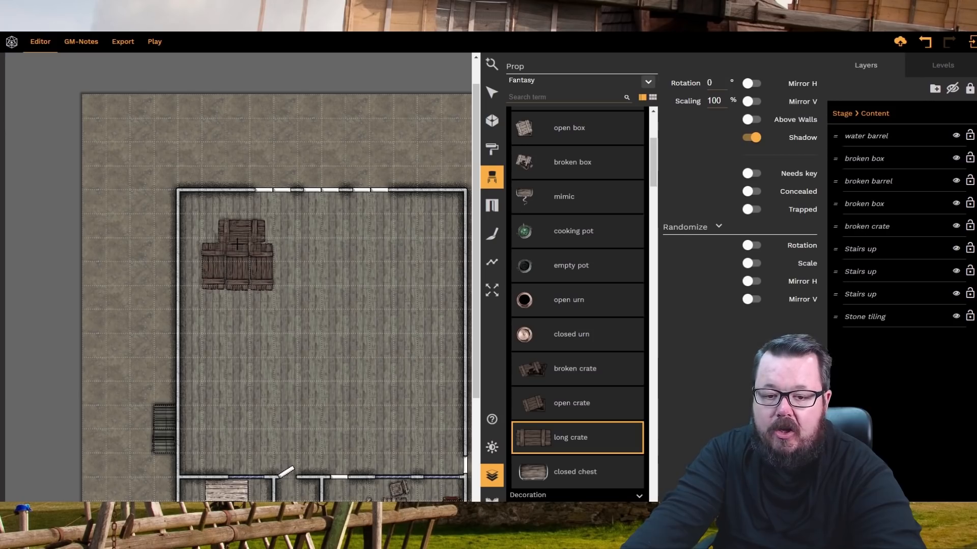
{"action": "left_click", "coordinate": [235, 244]}
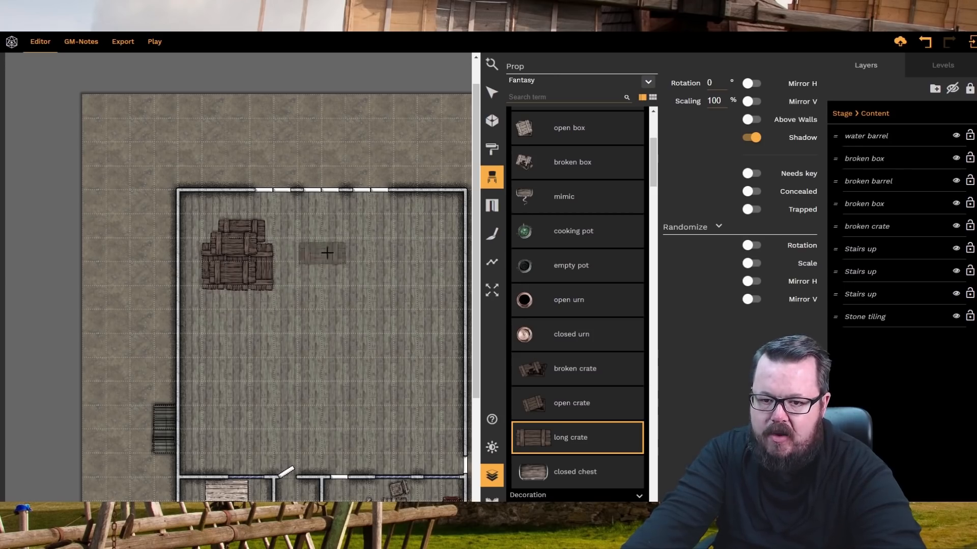
- Place a long crate rotated 90° to the right of the crate stack, with an open crate rotated 80° beside its upper end
{"action": "scroll", "coordinate": [332, 243], "scroll_direction": "up", "scroll_amount": 18, "text": "shift"}
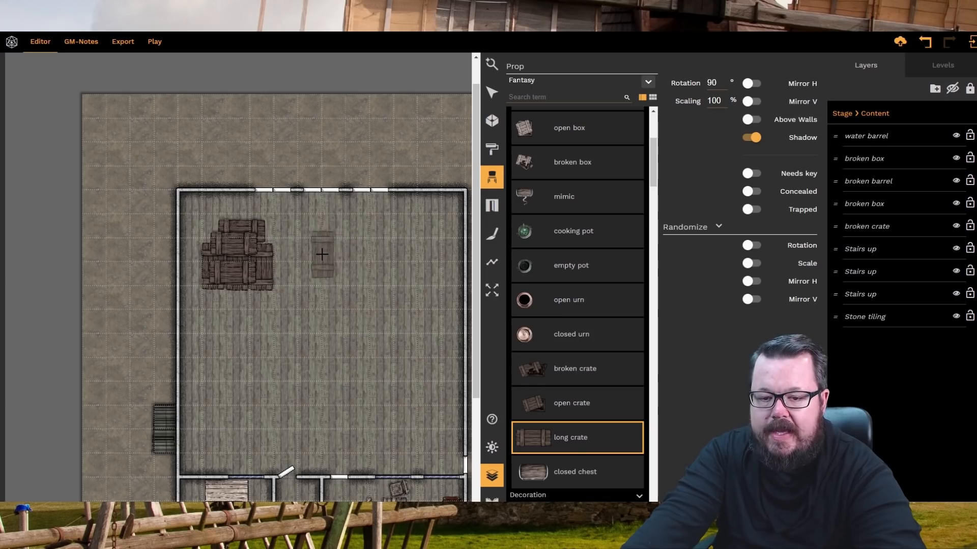
{"action": "left_click", "coordinate": [321, 255]}
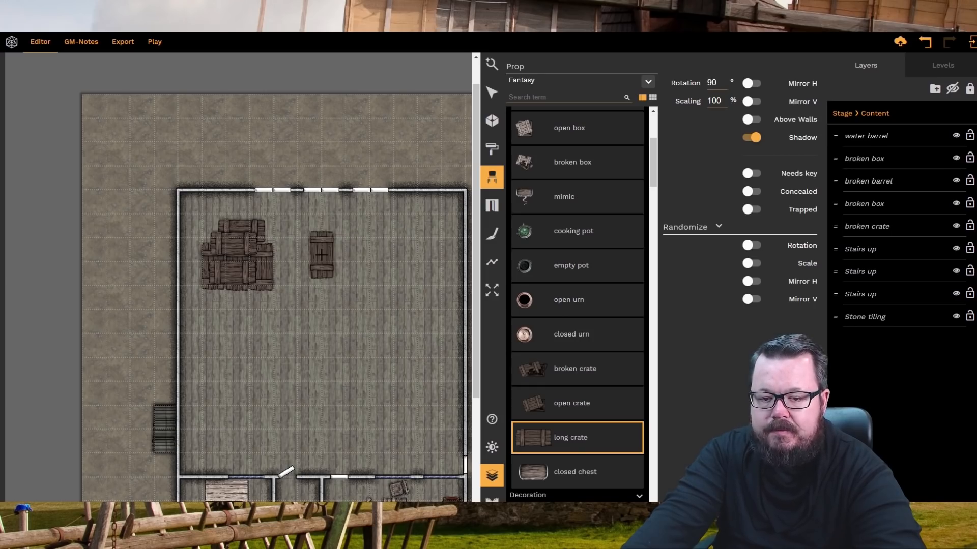
{"action": "left_click", "coordinate": [550, 404]}
{"action": "scroll", "coordinate": [358, 266], "scroll_direction": "up", "scroll_amount": 11, "text": "shift"}
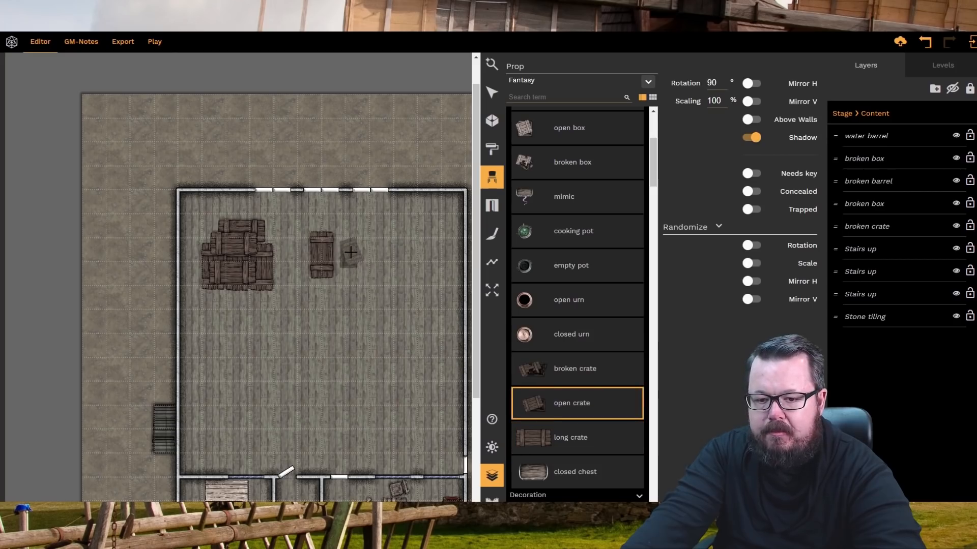
{"action": "scroll", "coordinate": [349, 246], "scroll_direction": "up", "scroll_amount": 5, "text": "shift"}
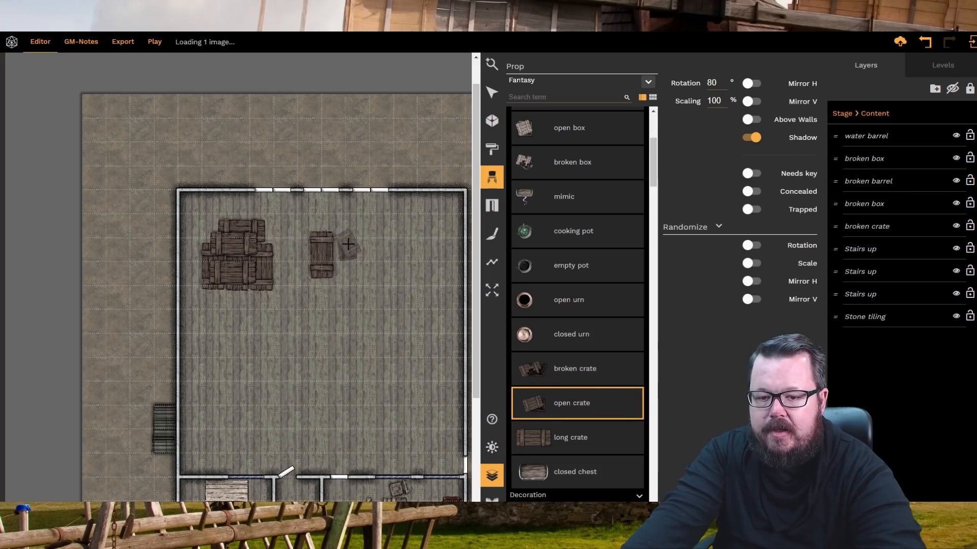
- Add a long crate at 0° below the second crate group and another rotated 65° overlapping the group's crates
{"action": "left_click", "coordinate": [542, 439]}
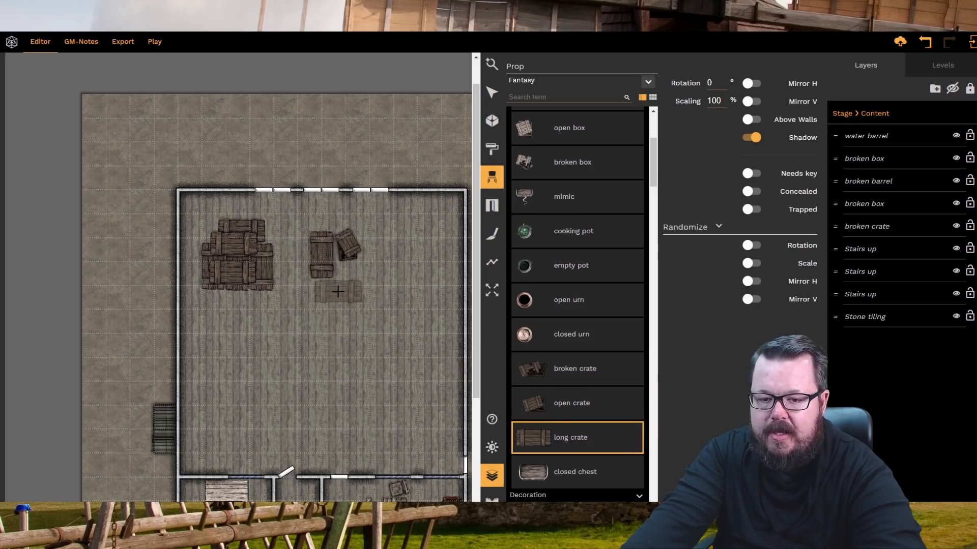
{"action": "left_click", "coordinate": [337, 292]}
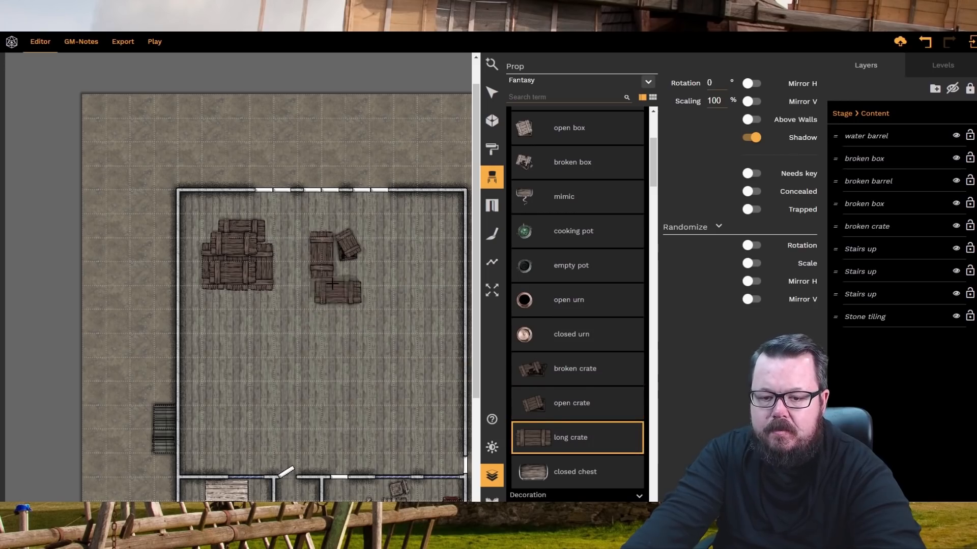
{"action": "scroll", "coordinate": [338, 276], "scroll_direction": "up", "scroll_amount": 13, "text": "shift"}
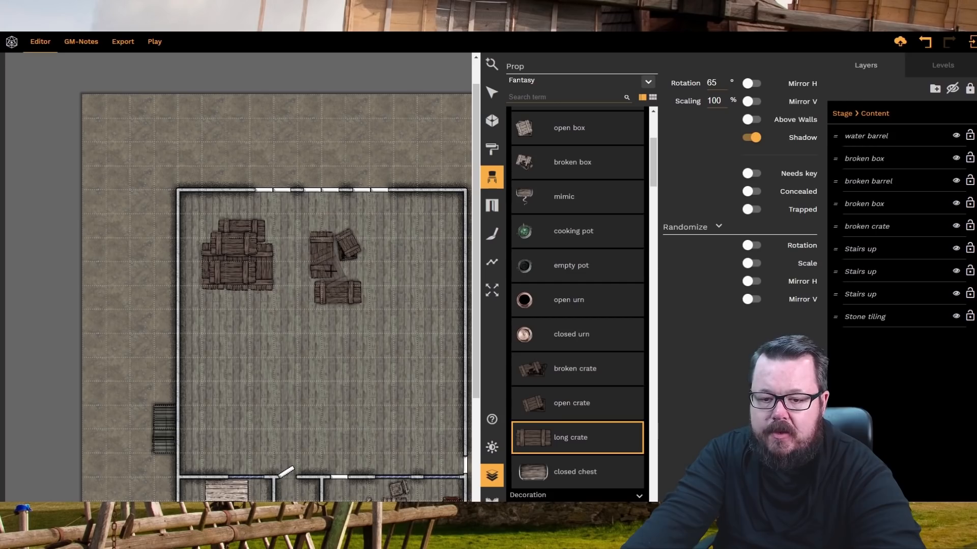
{"action": "left_click", "coordinate": [338, 276]}
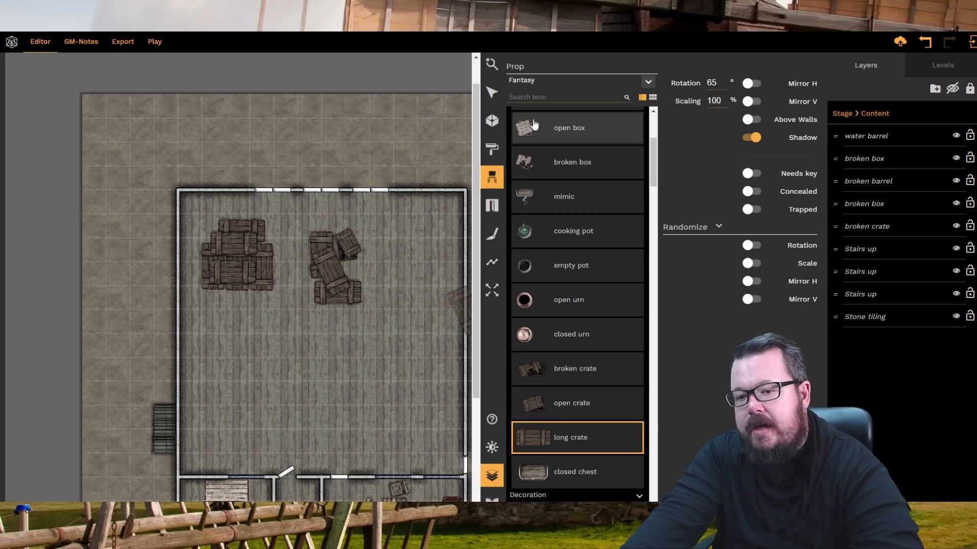
- Place a box rotated 80° at 100% scale against the large room's upper wall, toward the right corner
{"action": "scroll", "coordinate": [528, 161], "scroll_direction": "up", "scroll_amount": 2}
{"action": "left_click", "coordinate": [528, 196]}
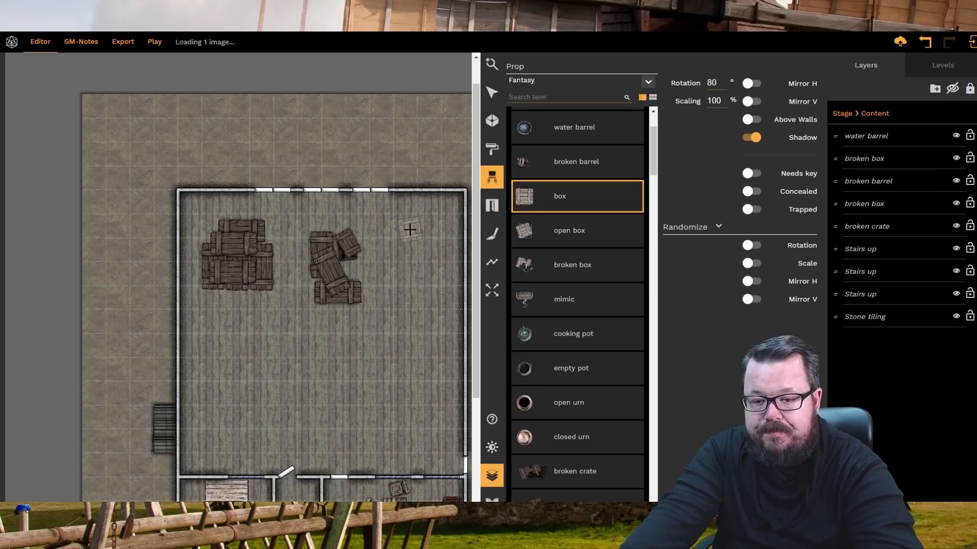
{"action": "left_click", "coordinate": [403, 207]}
{"action": "scroll", "coordinate": [408, 217], "scroll_direction": "down", "scroll_amount": 4}
{"action": "scroll", "coordinate": [407, 219], "scroll_direction": "up", "scroll_amount": 2}
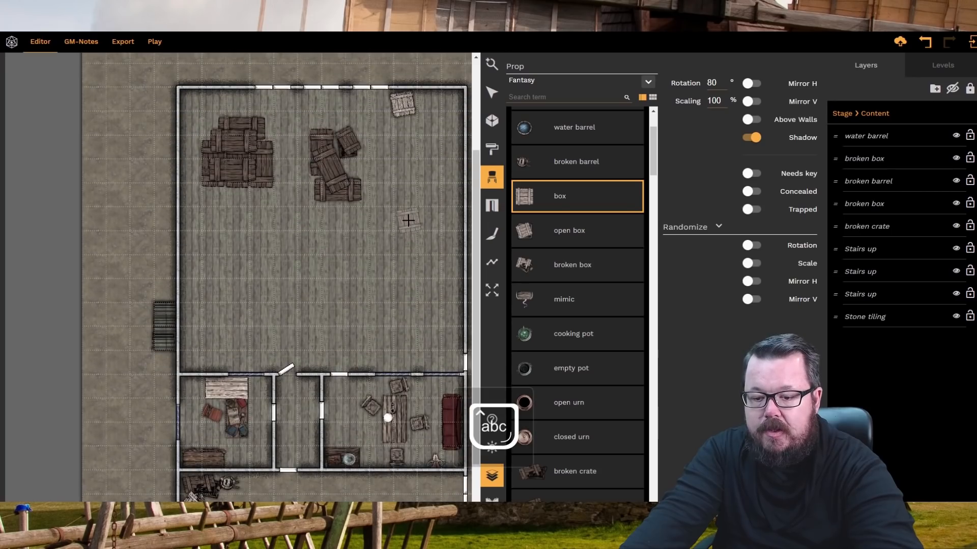
- Place a box rotated 90° below the box near the upper-right corner, and another rotated 175° below it
{"action": "key", "text": "Caps_Lock"}
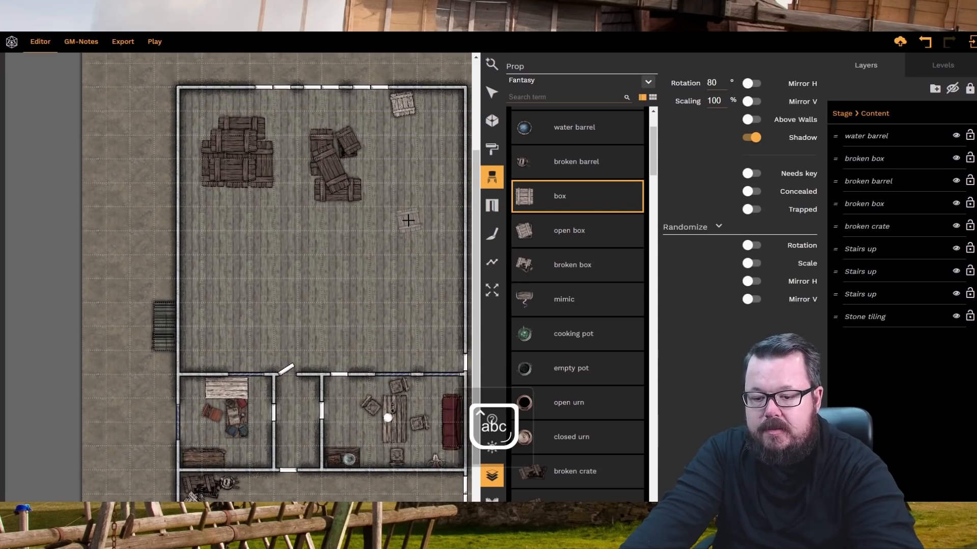
{"action": "scroll", "coordinate": [408, 220], "scroll_direction": "up", "scroll_amount": 1}
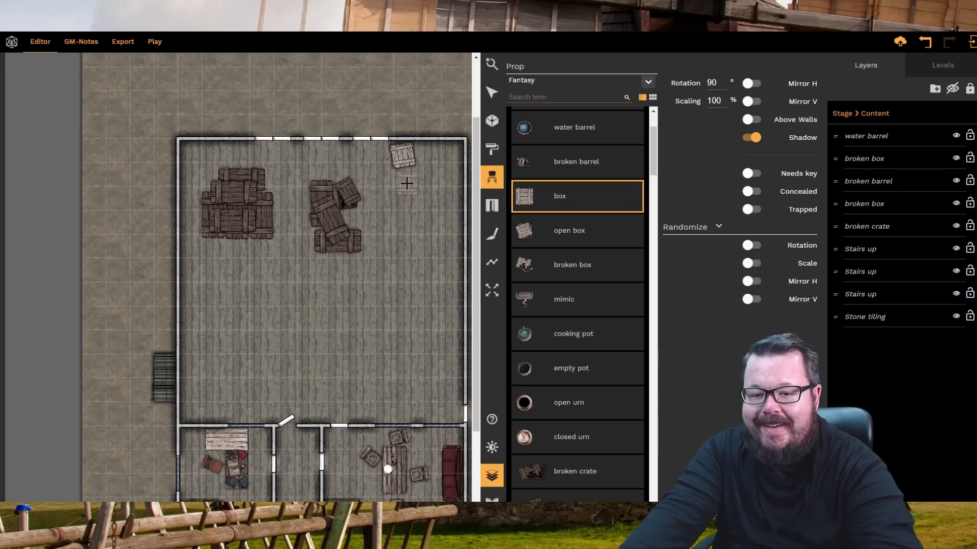
{"action": "left_click", "coordinate": [407, 183]}
{"action": "key", "text": "e"}
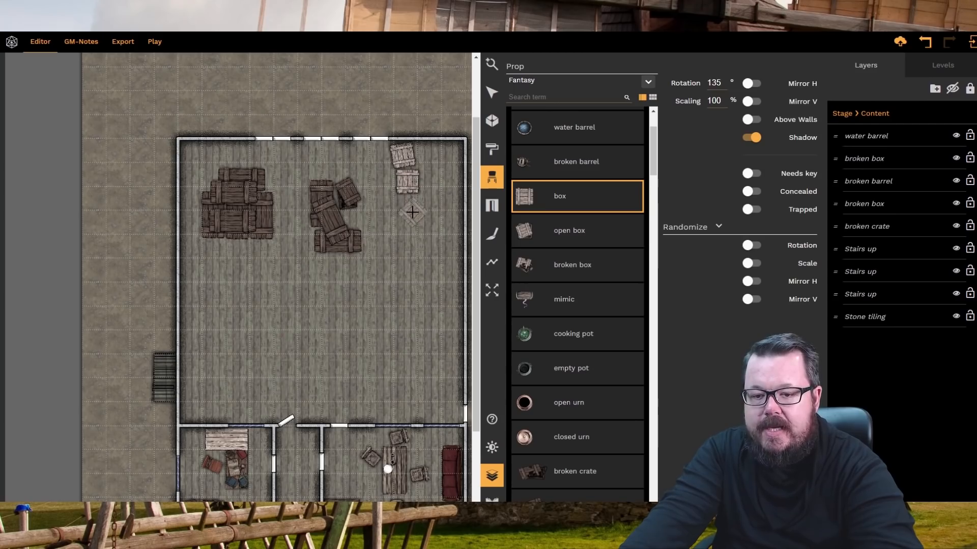
{"action": "key", "text": "e"}
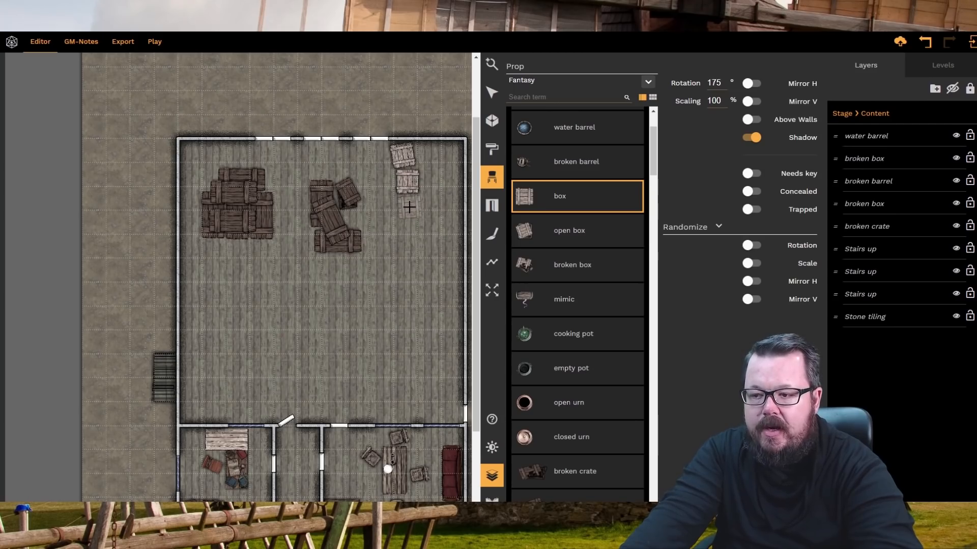
{"action": "left_click", "coordinate": [409, 207]}
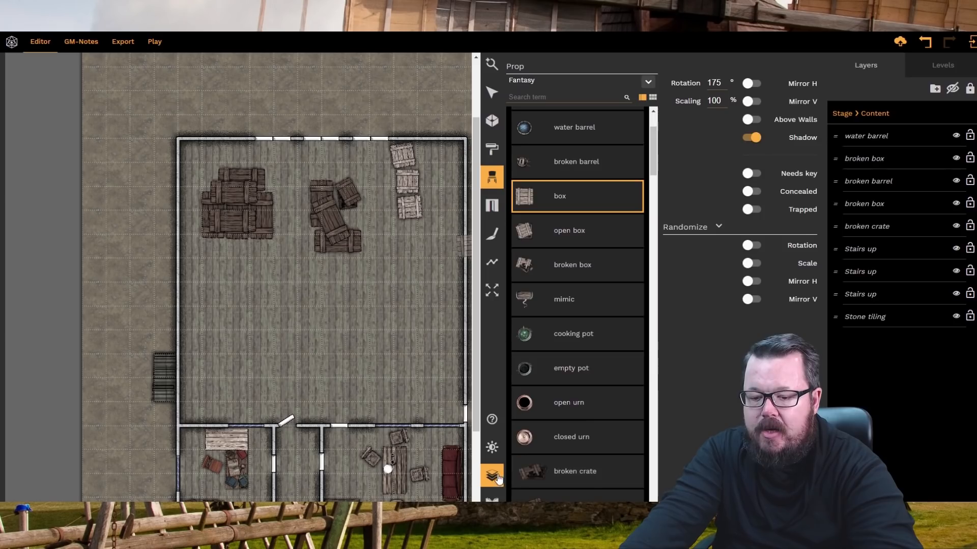
- Hide the layers list, add a fourth box at 175° to the foot of the column and stack a tilted box over the middle ones
{"action": "left_click", "coordinate": [497, 477]}
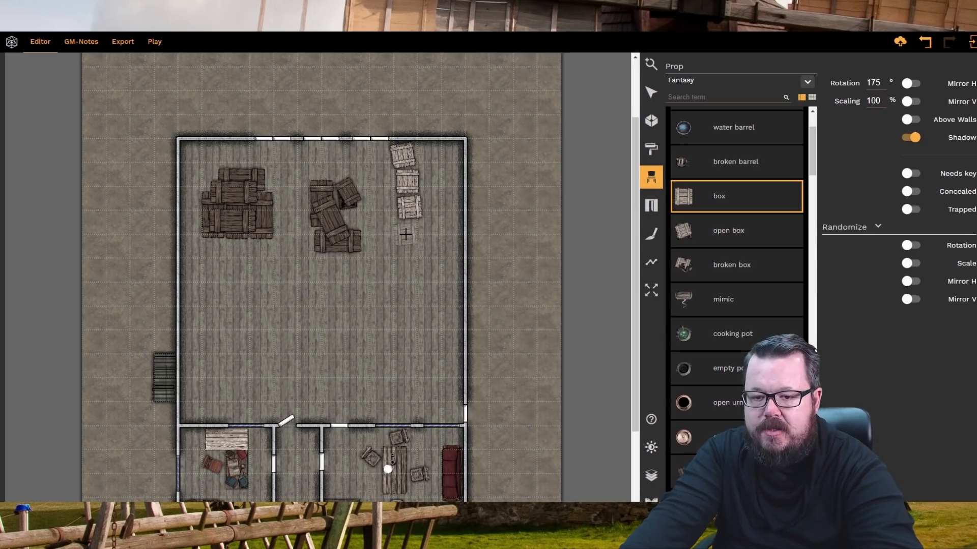
{"action": "left_click", "coordinate": [408, 234]}
{"action": "key", "text": "e"}
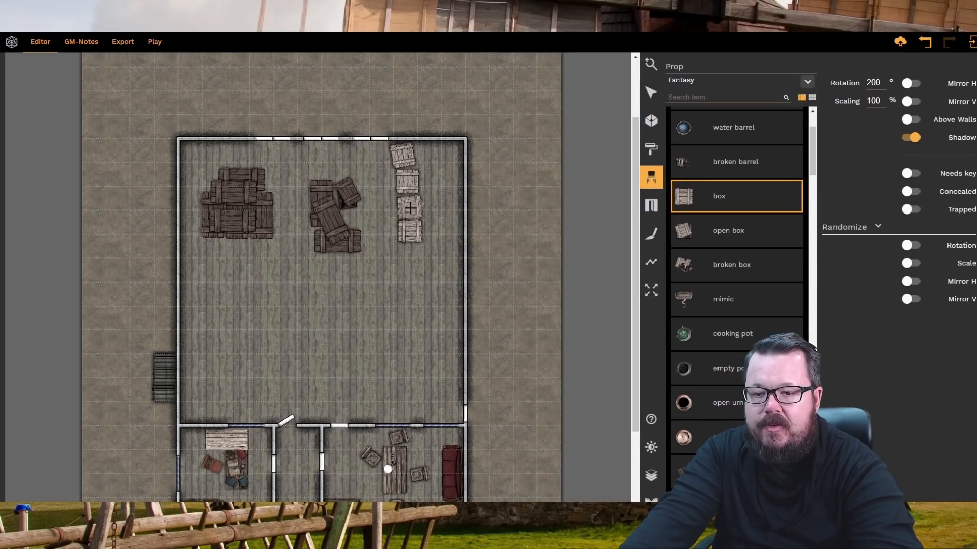
{"action": "left_click", "coordinate": [407, 197]}
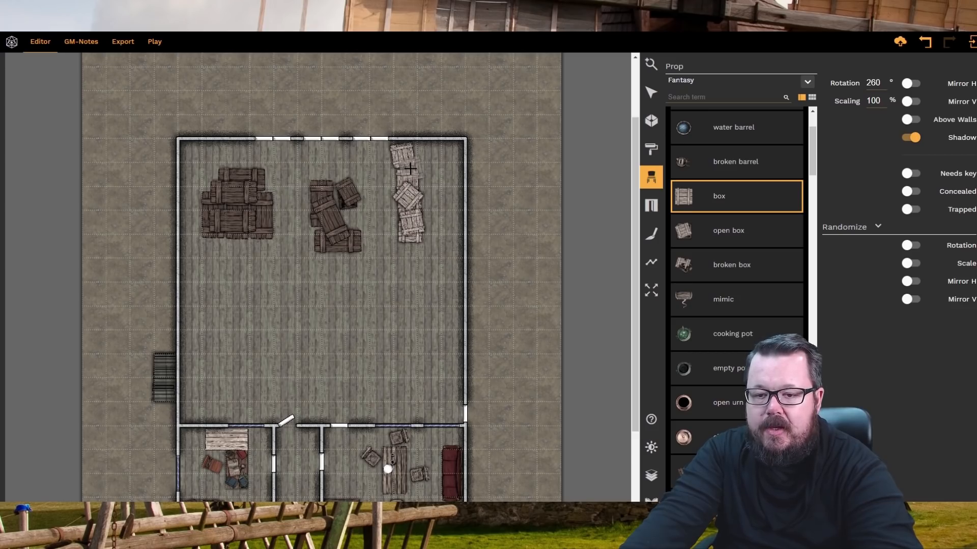
- Place an open box rotated 30° at 110% scale overlapping the uppermost box of the column
{"action": "left_click", "coordinate": [694, 229]}
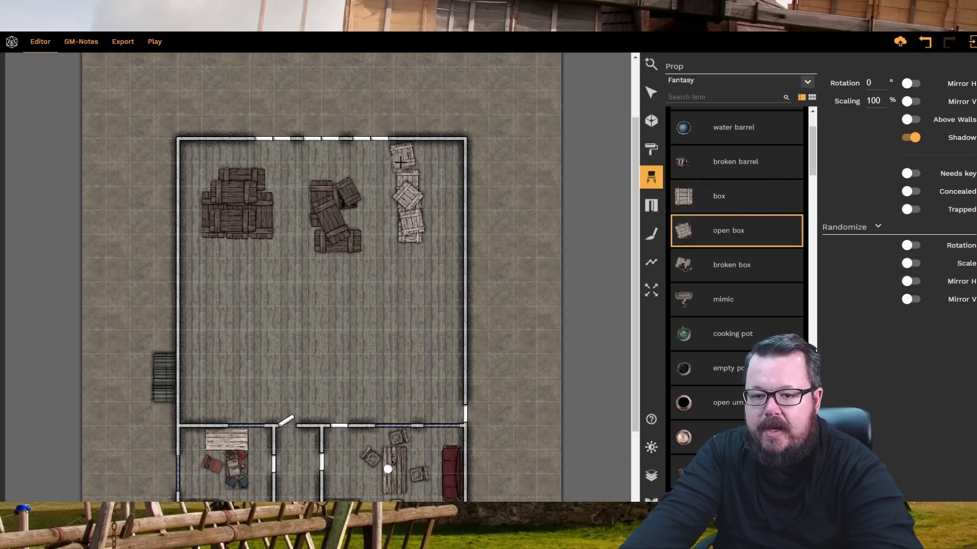
{"action": "scroll", "coordinate": [400, 162], "scroll_direction": "down", "scroll_amount": 3, "text": "shift"}
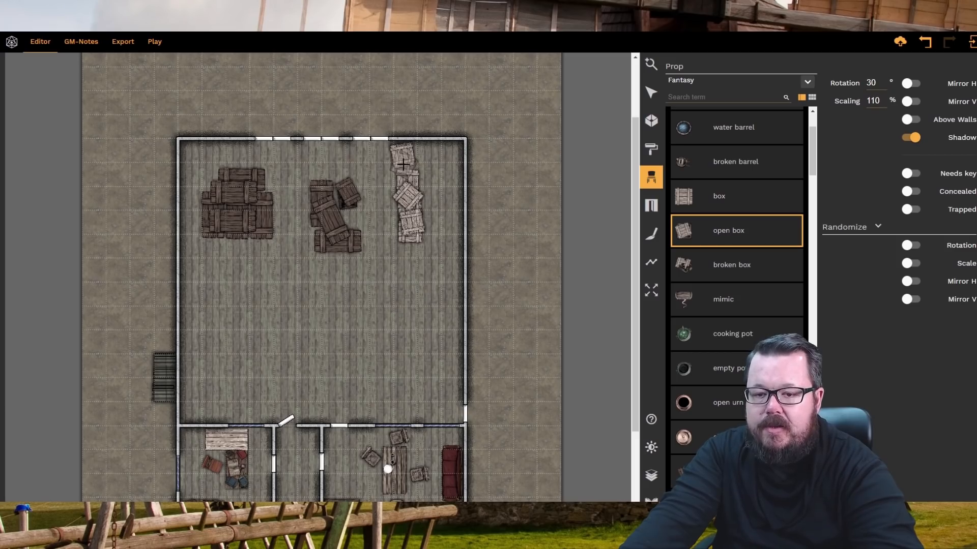
{"action": "left_click", "coordinate": [402, 164]}
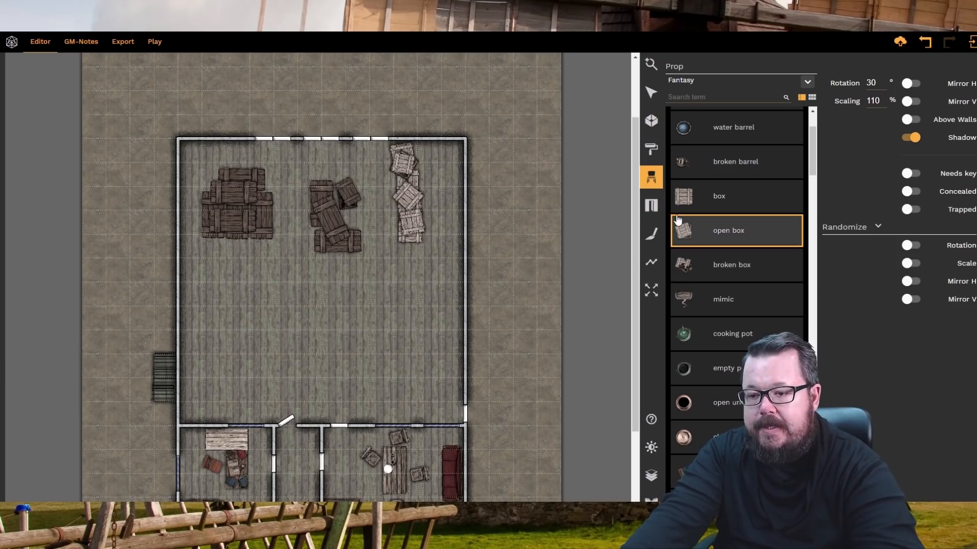
- Place a row of three boxes from the large room's left wall, rotated 350°, 0° and 355°
{"action": "left_click", "coordinate": [682, 200]}
{"action": "scroll", "coordinate": [215, 274], "scroll_direction": "down", "scroll_amount": 4}
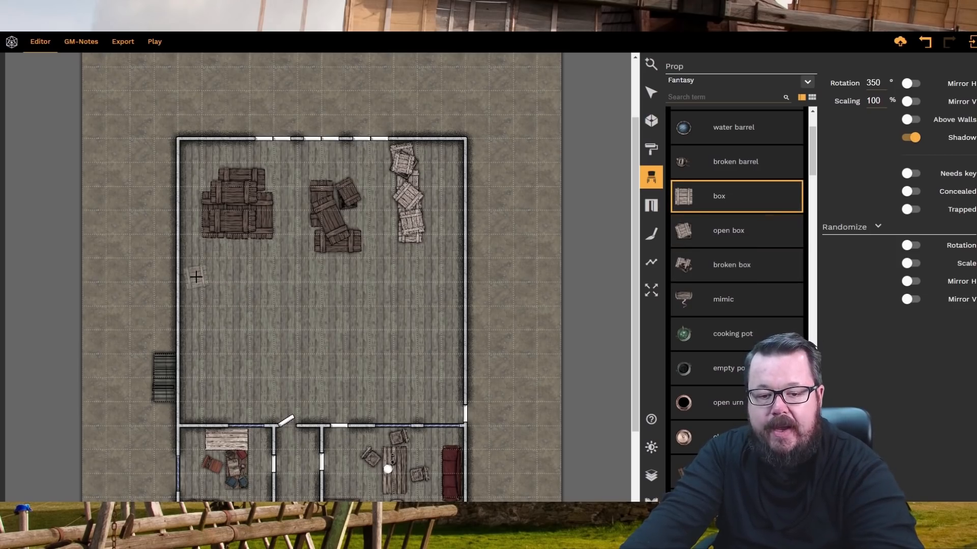
{"action": "left_click", "coordinate": [195, 277]}
{"action": "scroll", "coordinate": [219, 278], "scroll_direction": "up", "scroll_amount": 1}
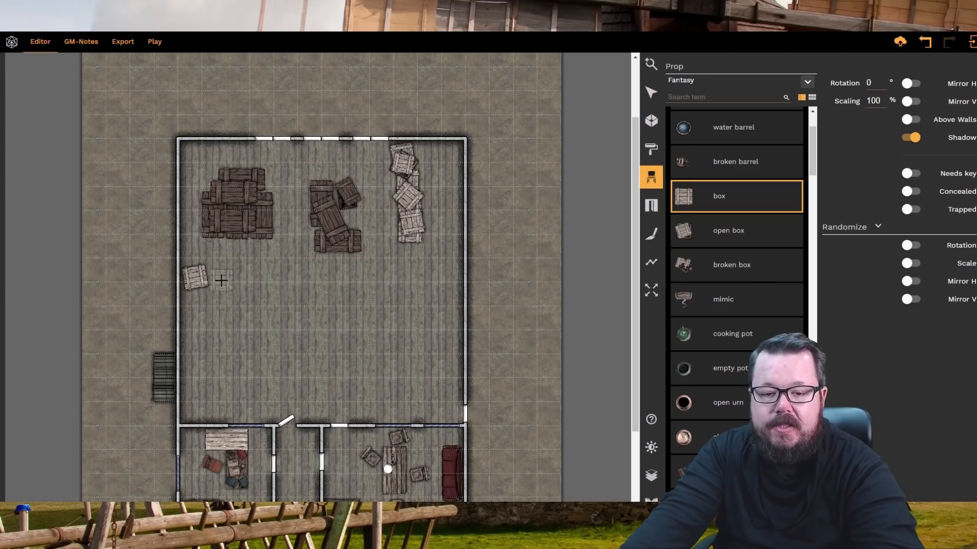
{"action": "left_click", "coordinate": [221, 280]}
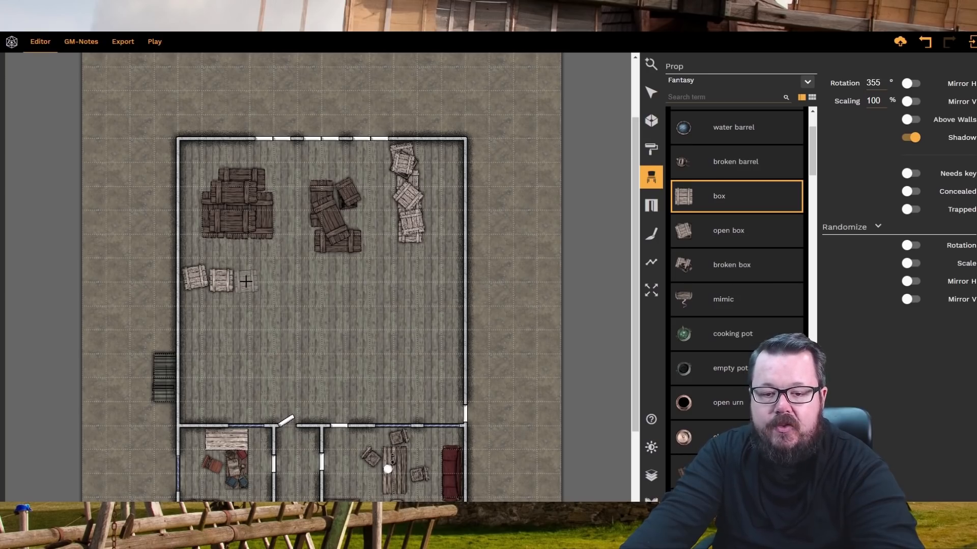
{"action": "left_click", "coordinate": [246, 281]}
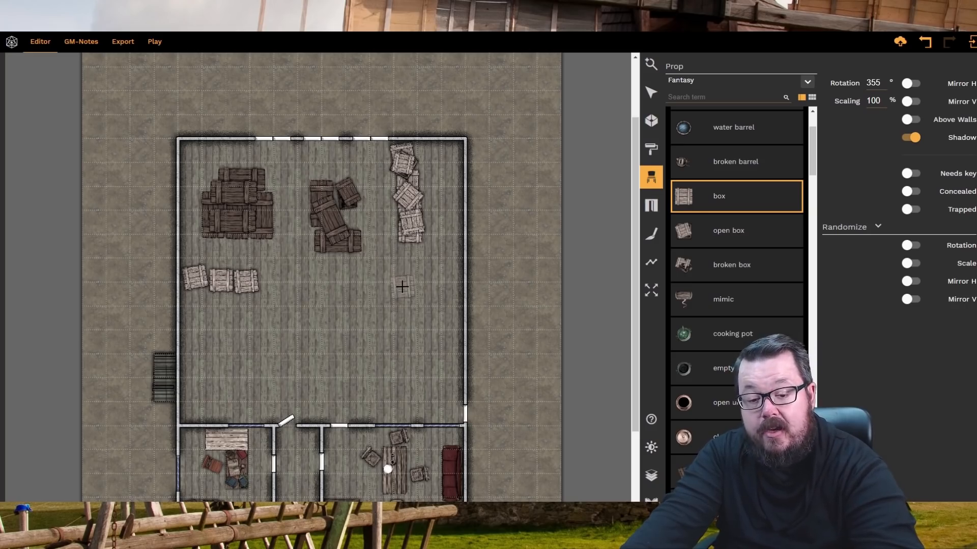
- Stack two boxes over the joints of the three-box row and place an open box rotated 85° at its right end
{"action": "scroll", "coordinate": [239, 296], "scroll_direction": "down", "scroll_amount": 2, "text": "shift"}
{"action": "left_click", "coordinate": [234, 283]}
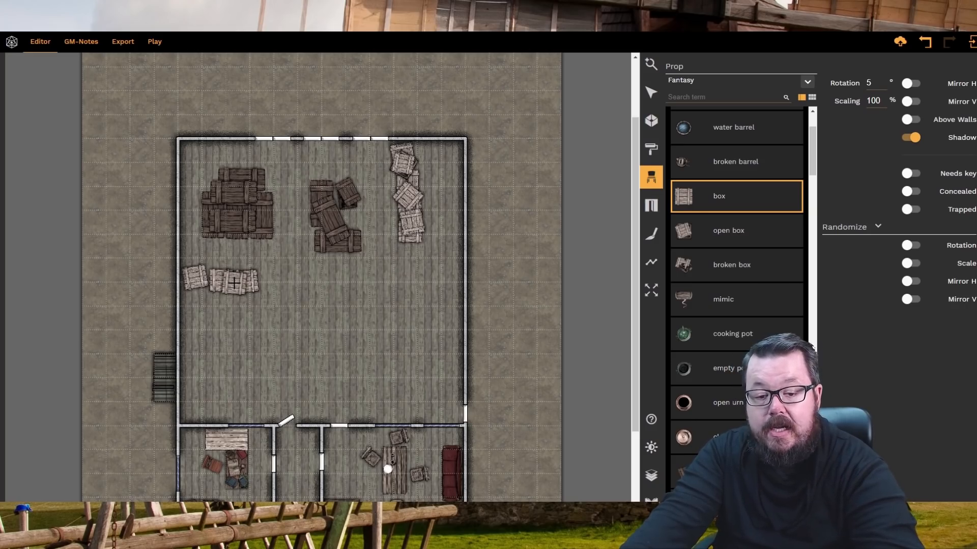
{"action": "scroll", "coordinate": [201, 279], "scroll_direction": "up", "scroll_amount": 2, "text": "shift"}
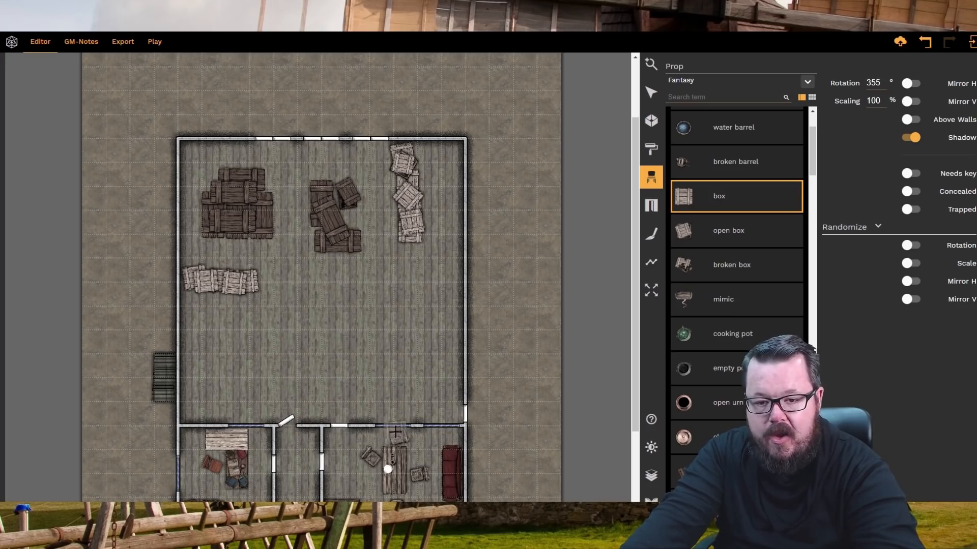
{"action": "left_click", "coordinate": [394, 432]}
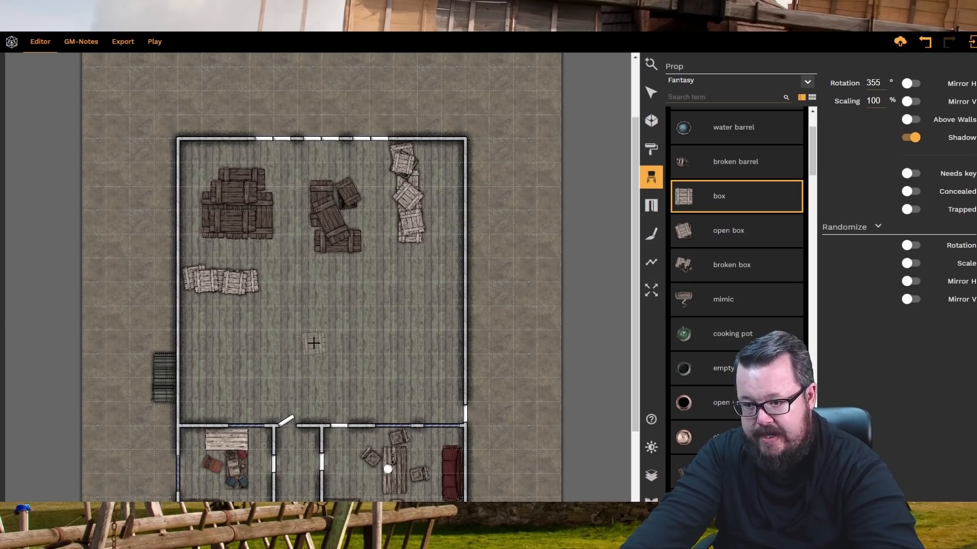
{"action": "left_click", "coordinate": [727, 231]}
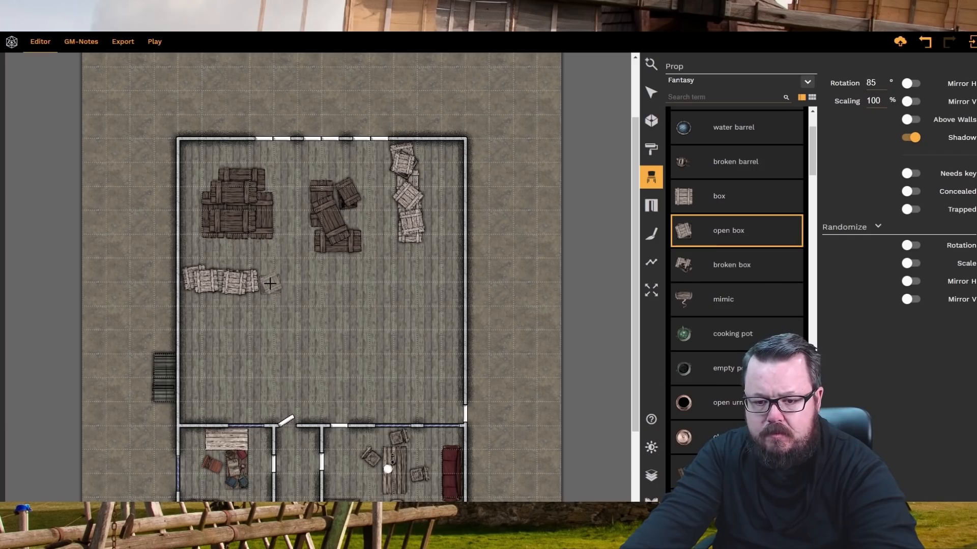
{"action": "left_click", "coordinate": [270, 284]}
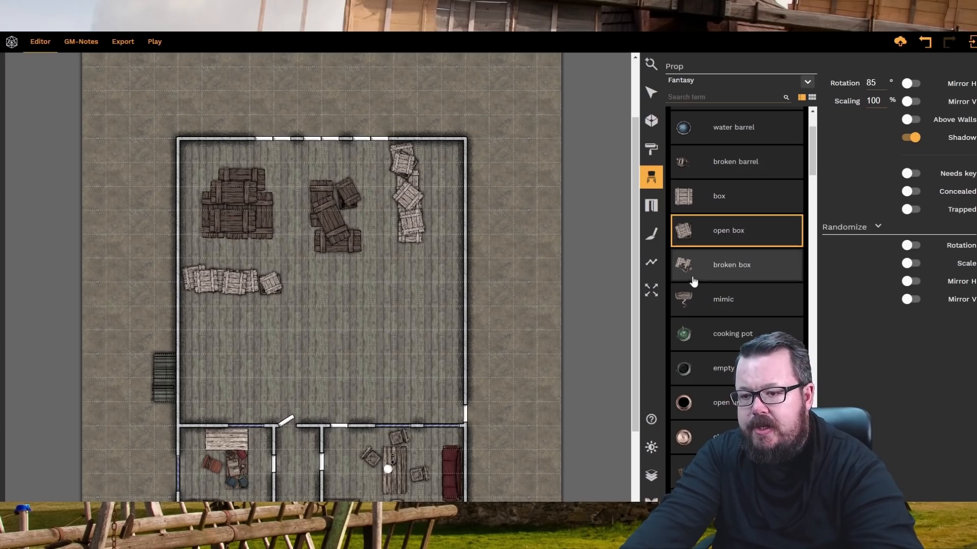
- Place a row of six closed barrels at 90% scale with randomized rotation across the middle of the large room's lower half
{"action": "scroll", "coordinate": [694, 153], "scroll_direction": "up", "scroll_amount": 2}
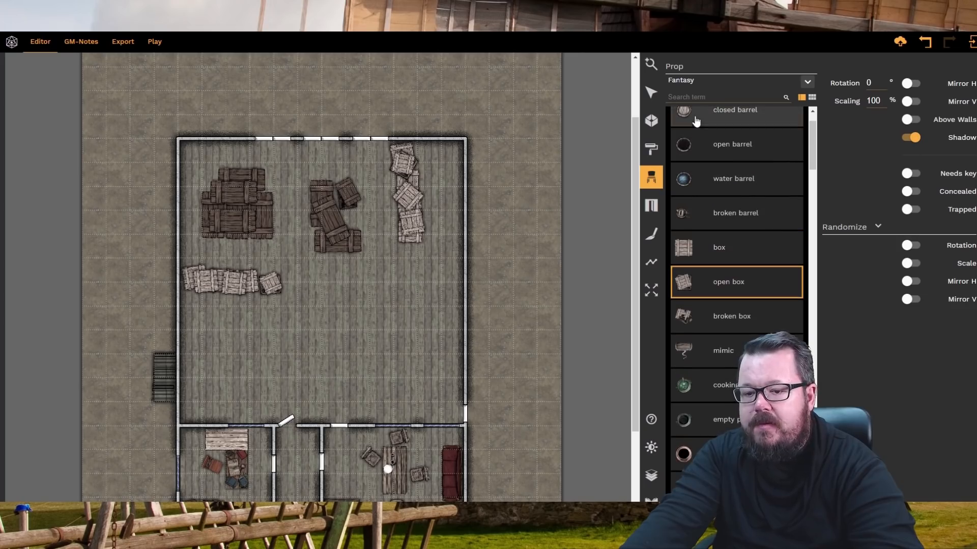
{"action": "left_click", "coordinate": [696, 120]}
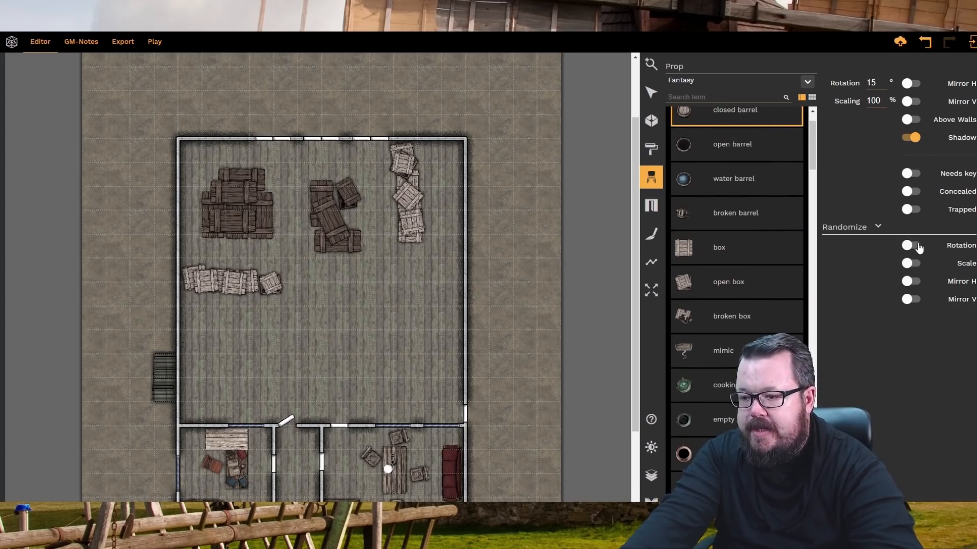
{"action": "left_click", "coordinate": [918, 248]}
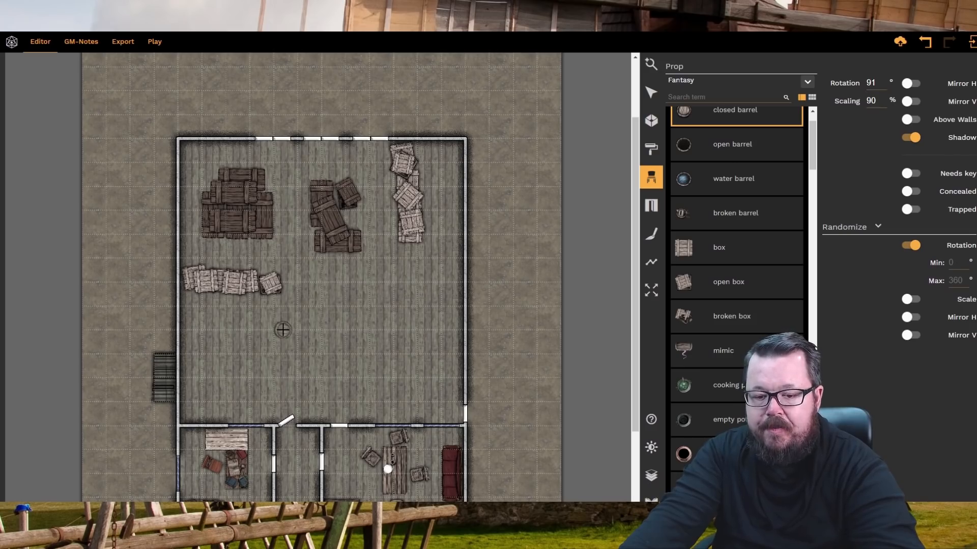
{"action": "left_click", "coordinate": [279, 330]}
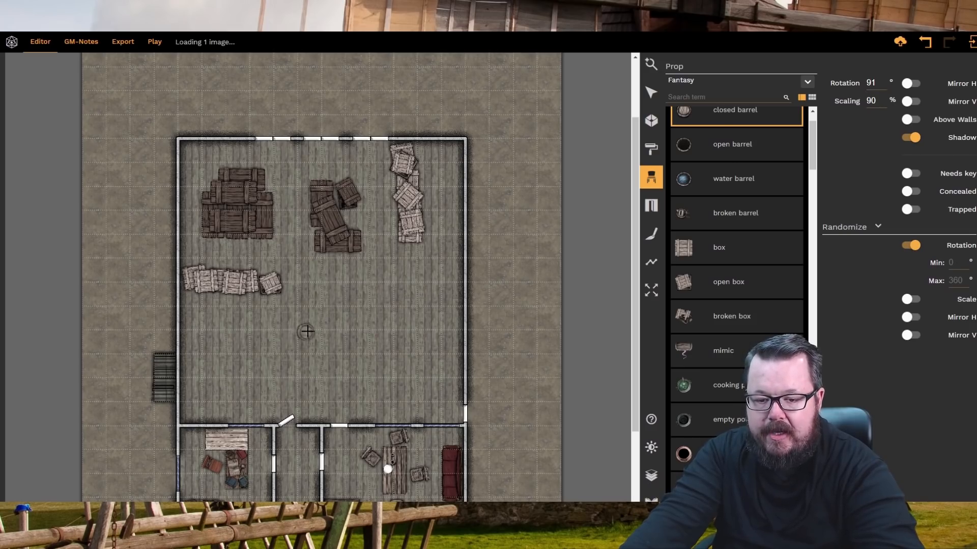
{"action": "left_click", "coordinate": [297, 331]}
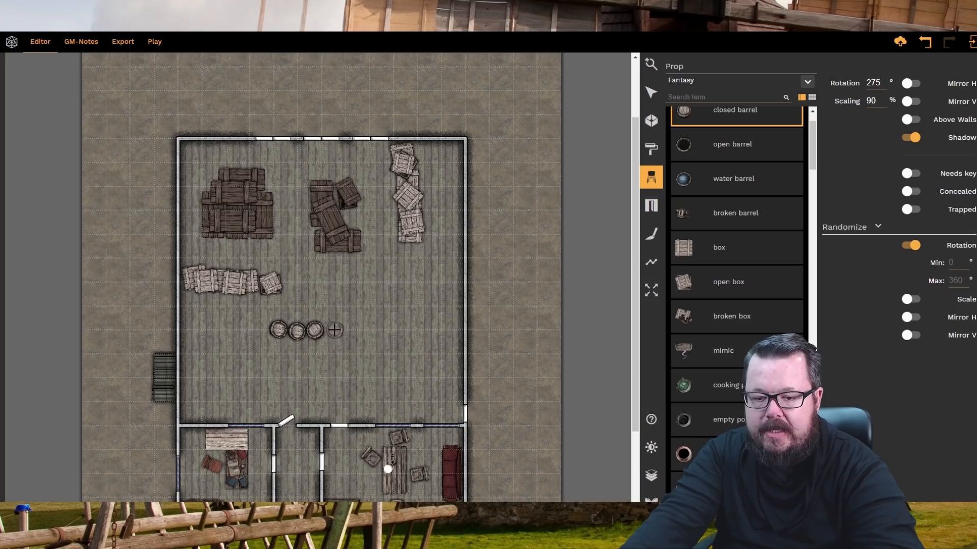
{"action": "left_click", "coordinate": [334, 330]}
{"action": "left_click", "coordinate": [353, 333]}
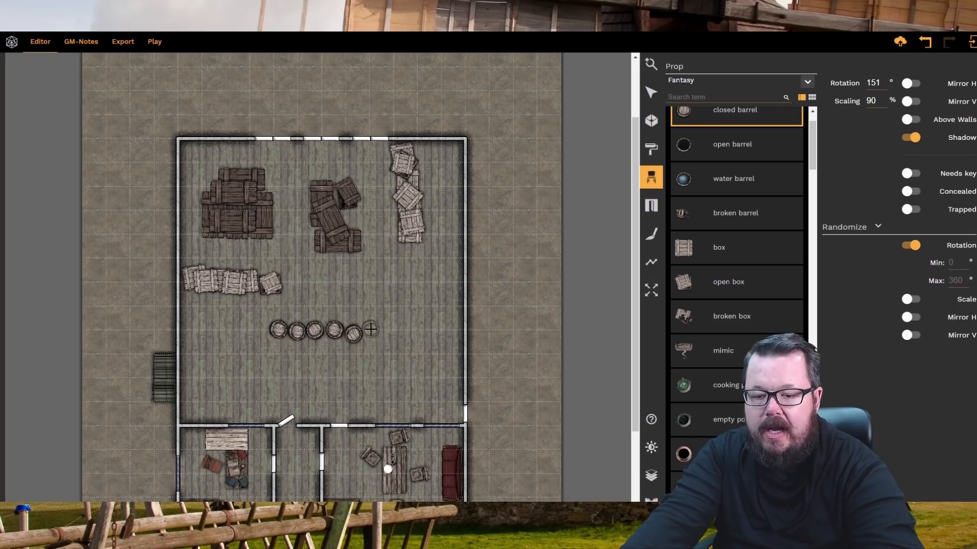
{"action": "left_click", "coordinate": [371, 330]}
- Add a second row of closed barrels directly below the first, nested into its gaps
{"action": "left_click", "coordinate": [287, 346]}
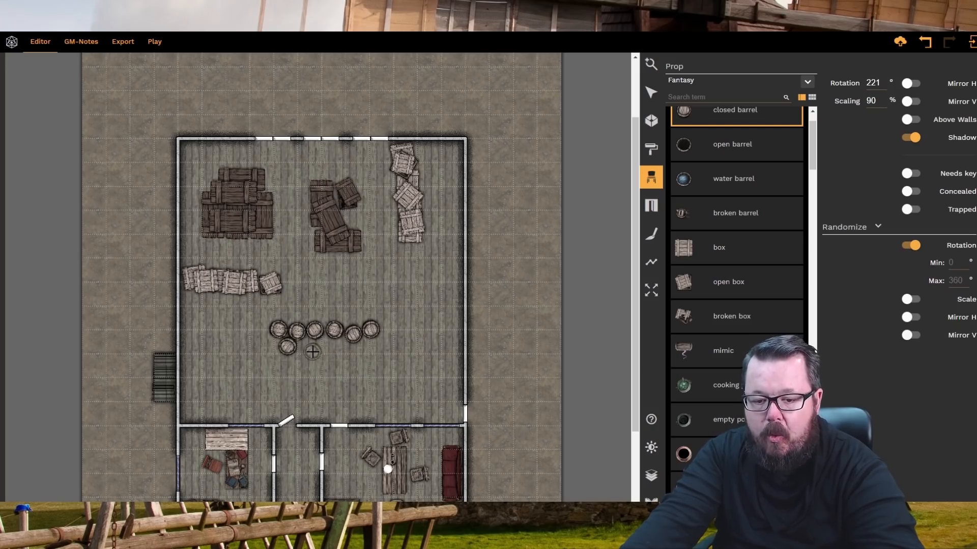
{"action": "left_click", "coordinate": [306, 349]}
{"action": "left_click", "coordinate": [325, 348]}
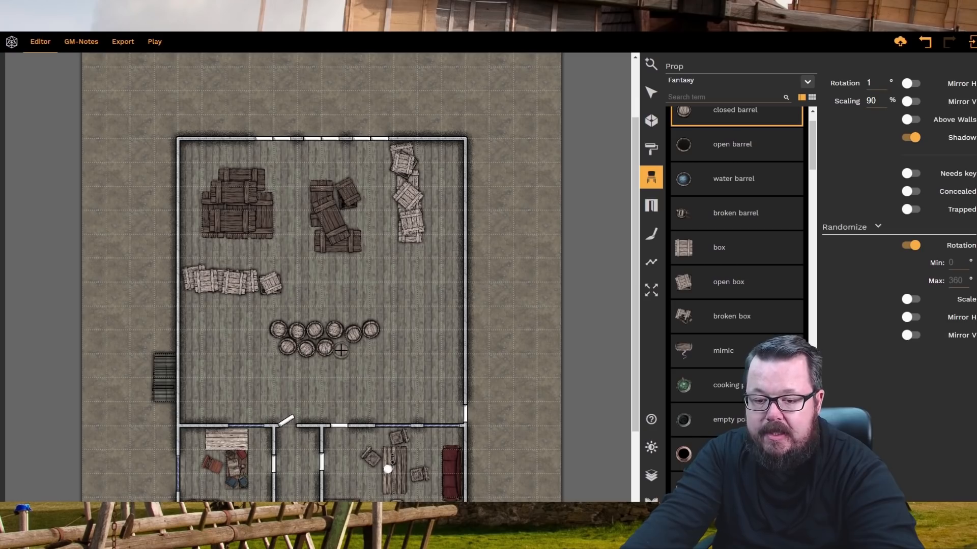
{"action": "left_click", "coordinate": [343, 350]}
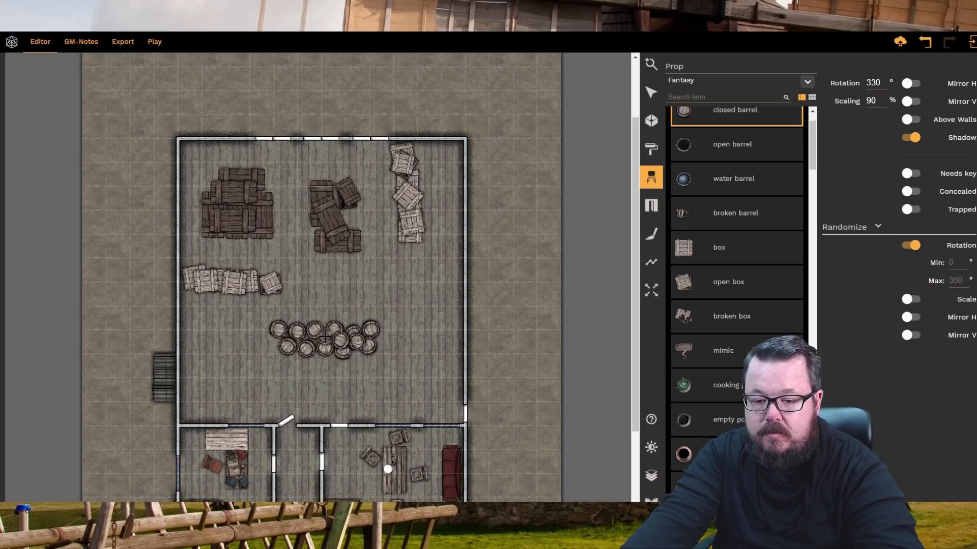
- Stack closed barrels over the left part of the two rows and place an open barrel at 90% scale above their right end
{"action": "left_click", "coordinate": [293, 341]}
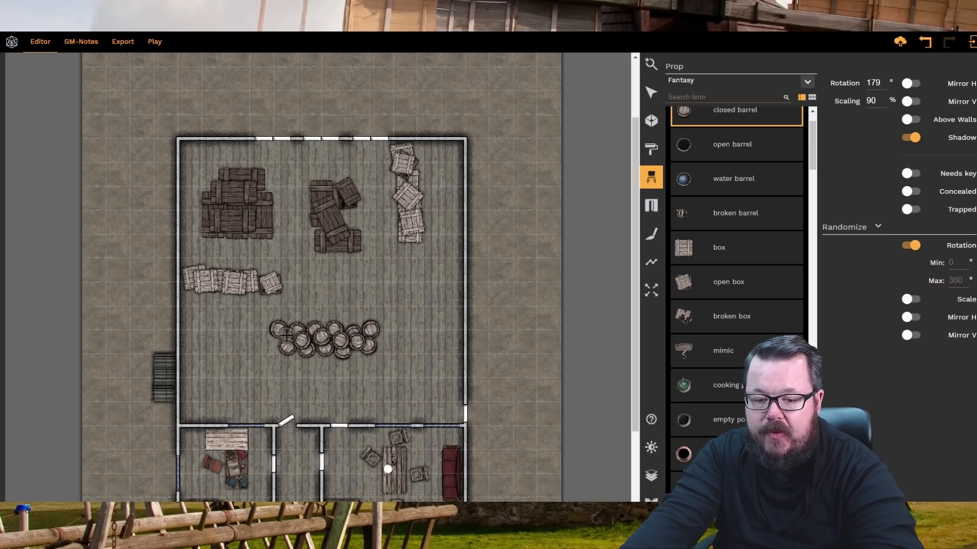
{"action": "left_click", "coordinate": [287, 336]}
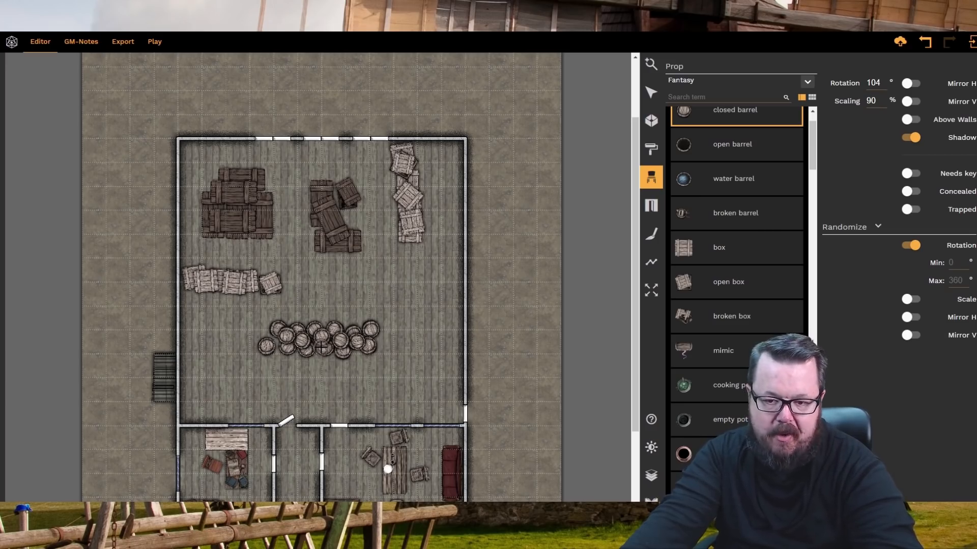
{"action": "left_click", "coordinate": [733, 145]}
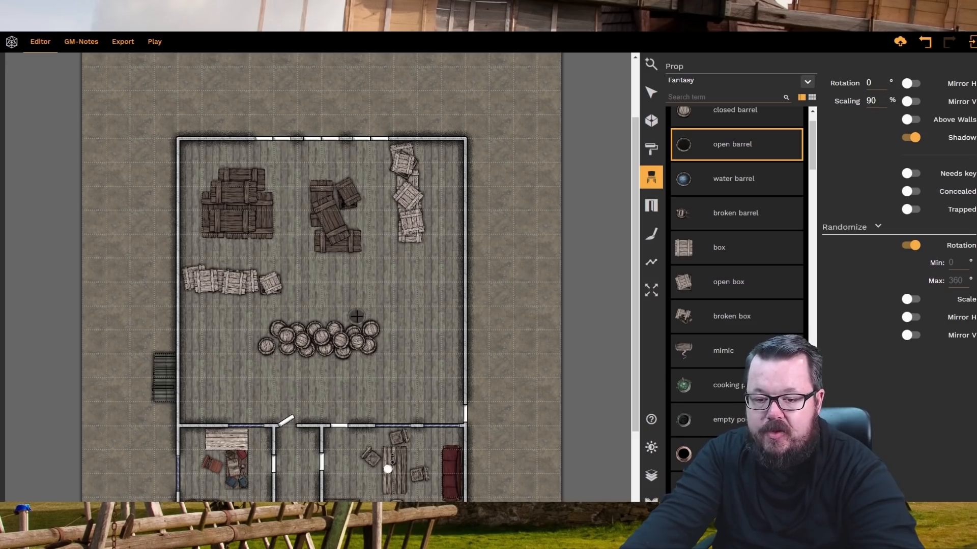
- Place a column of three boxes at 100% scale with randomized rotation right of the barrels, and stack another over the upper two
{"action": "left_click", "coordinate": [733, 248]}
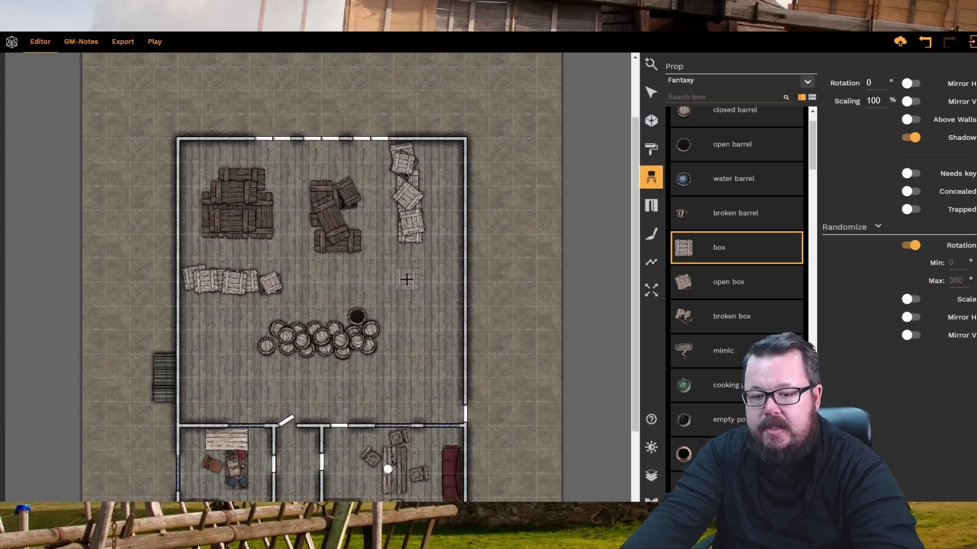
{"action": "left_click", "coordinate": [406, 279]}
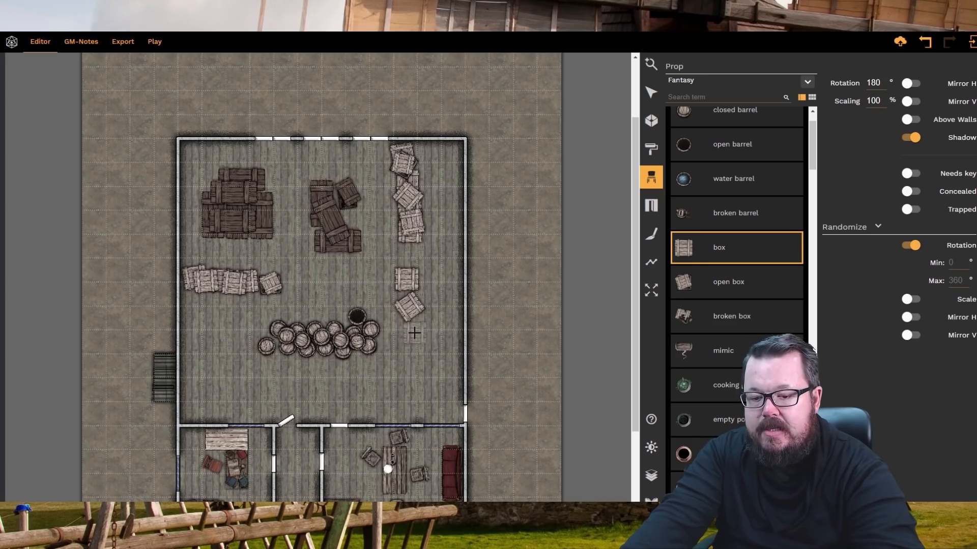
{"action": "left_click", "coordinate": [412, 333]}
{"action": "left_click", "coordinate": [409, 294]}
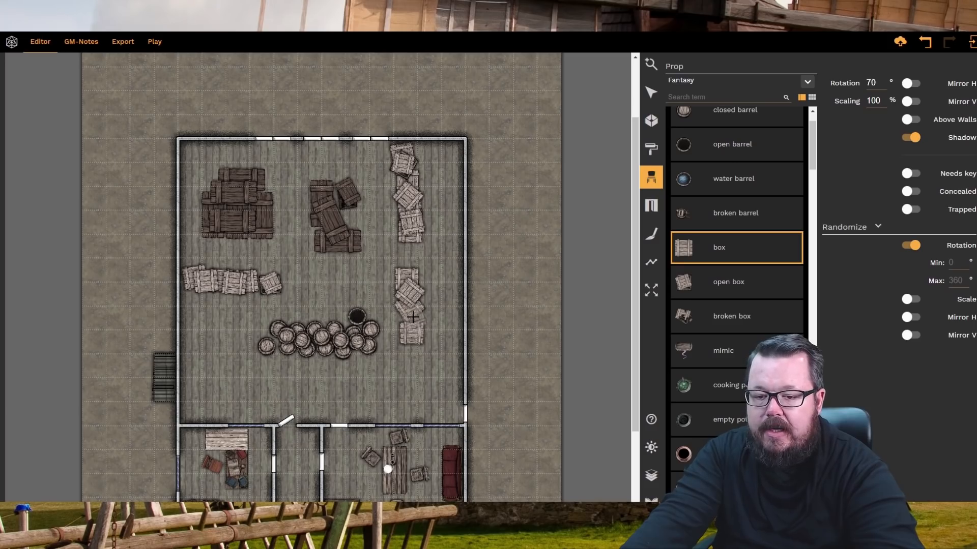
- Stack a box on the lower part of the right box column and cluster three loose boxes below the barrels, with randomized rotation
{"action": "left_click", "coordinate": [412, 319]}
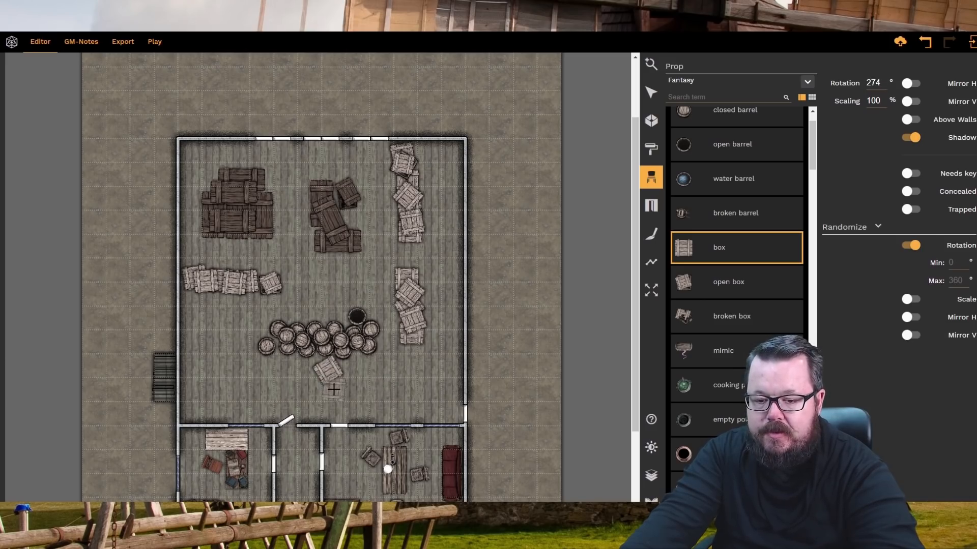
{"action": "left_click", "coordinate": [333, 390]}
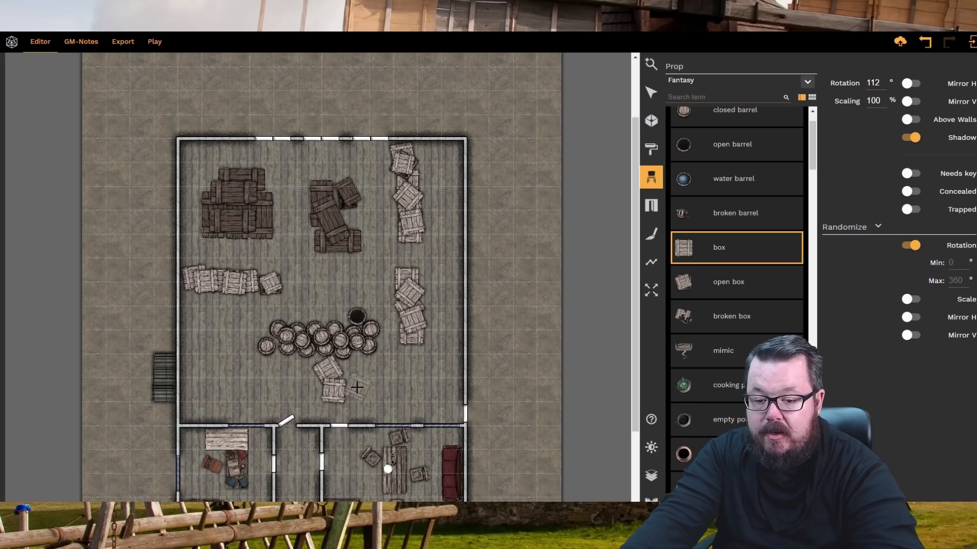
{"action": "left_click", "coordinate": [357, 388]}
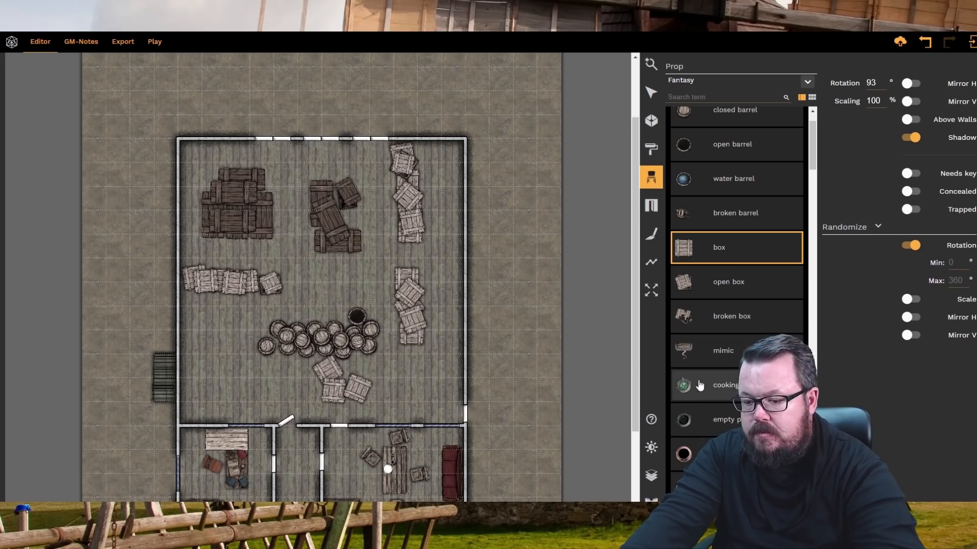
- Place a horizontal long crate at 100% scale right of the loose boxes, and turn off randomized rotation
{"action": "scroll", "coordinate": [695, 438], "scroll_direction": "down", "scroll_amount": 3}
{"action": "left_click", "coordinate": [693, 483]}
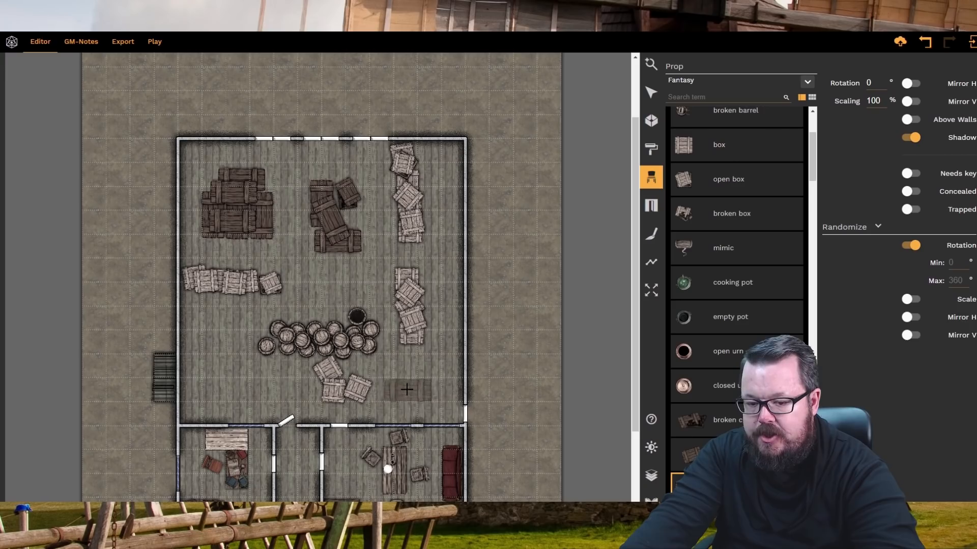
{"action": "left_click", "coordinate": [396, 386]}
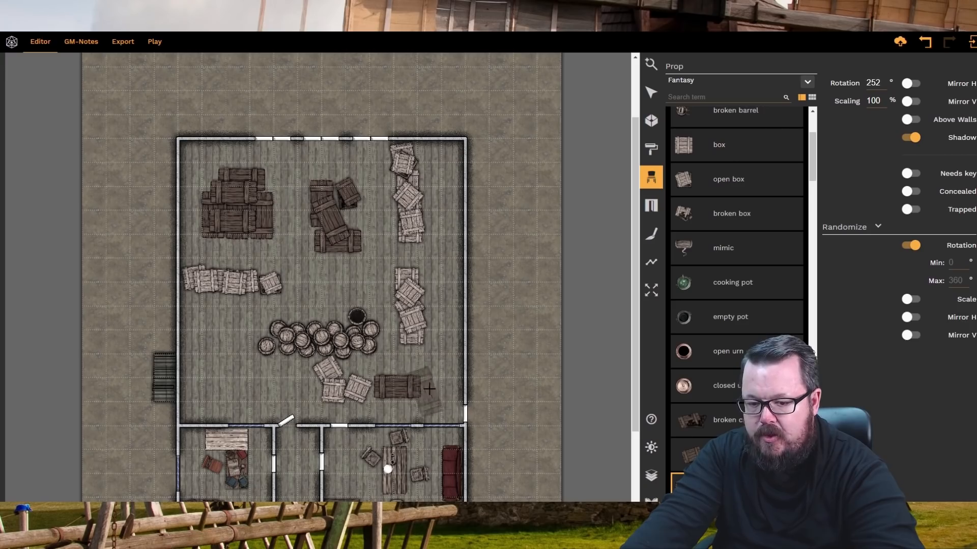
{"action": "left_click", "coordinate": [909, 245]}
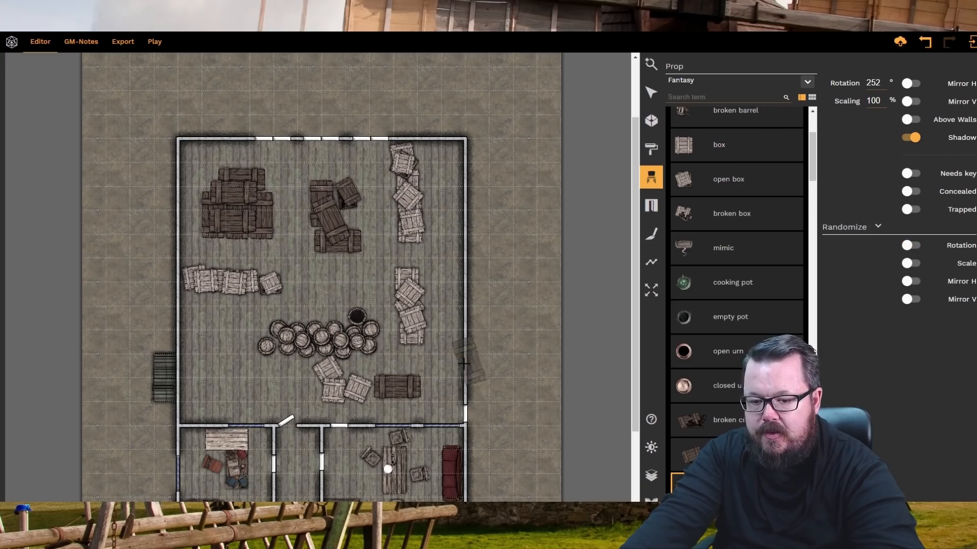
- Place an upright long crate rotated 267° at the horizontal crate's right end, and stack another rotated 192° across both
{"action": "scroll", "coordinate": [444, 378], "scroll_direction": "up", "scroll_amount": 1}
{"action": "scroll", "coordinate": [445, 377], "scroll_direction": "up", "scroll_amount": 1}
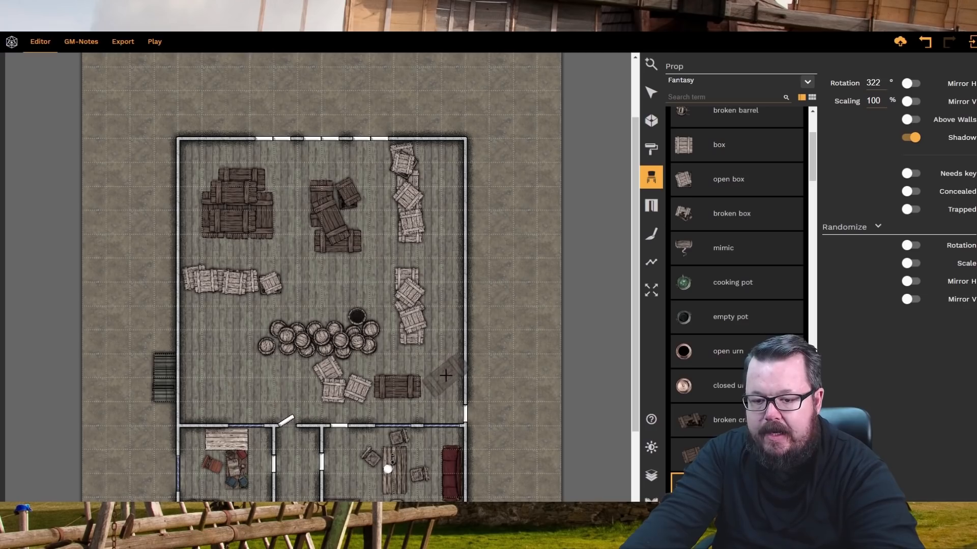
{"action": "scroll", "coordinate": [443, 379], "scroll_direction": "up", "scroll_amount": 1}
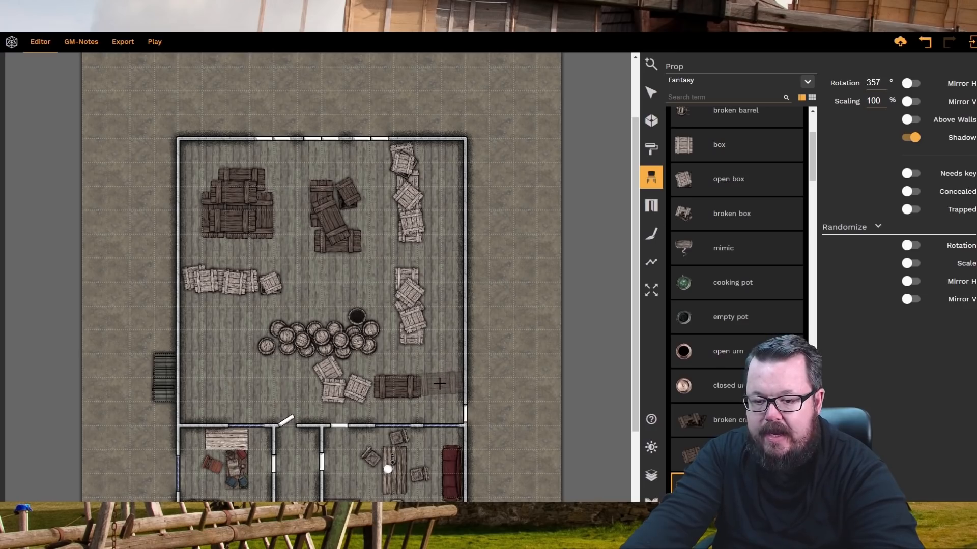
{"action": "scroll", "coordinate": [438, 379], "scroll_direction": "down", "scroll_amount": 5}
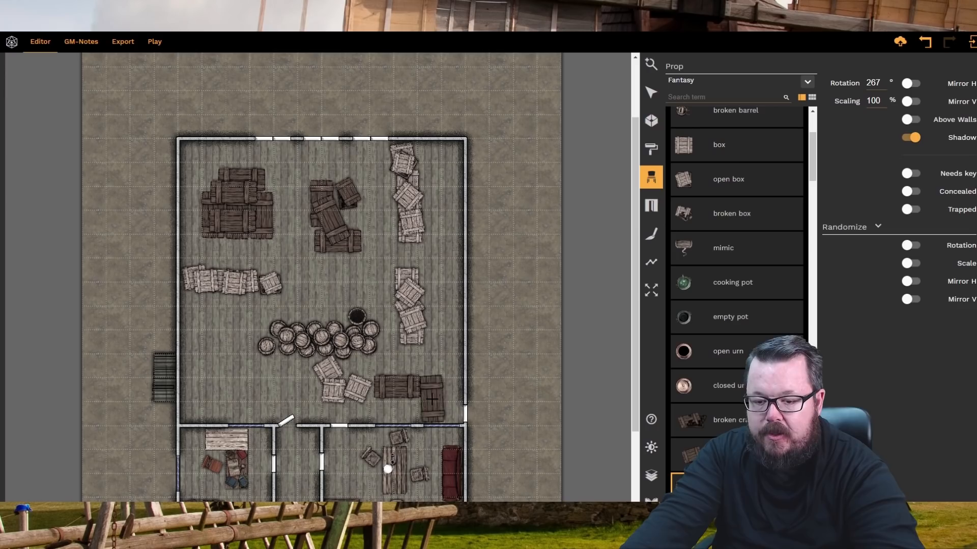
{"action": "scroll", "coordinate": [420, 392], "scroll_direction": "down", "scroll_amount": 8}
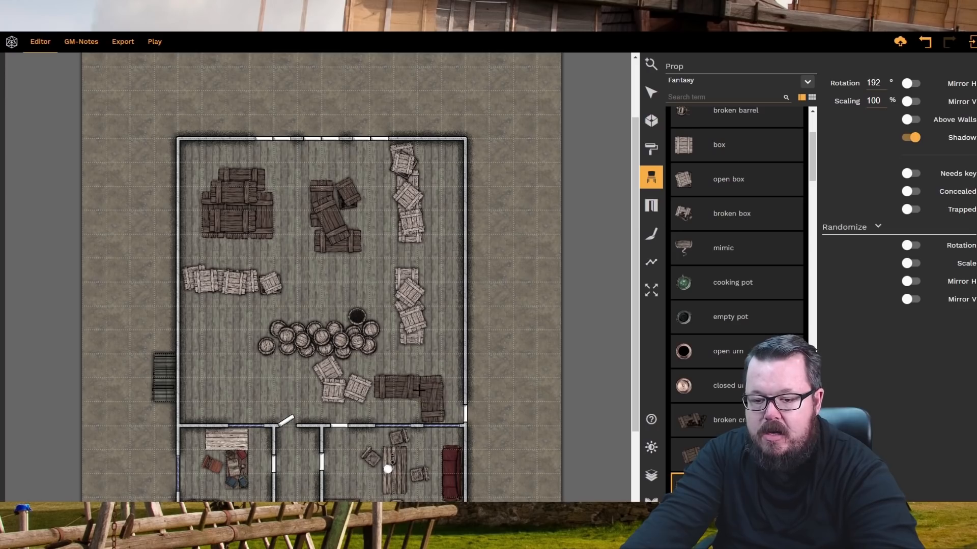
{"action": "left_click", "coordinate": [418, 389]}
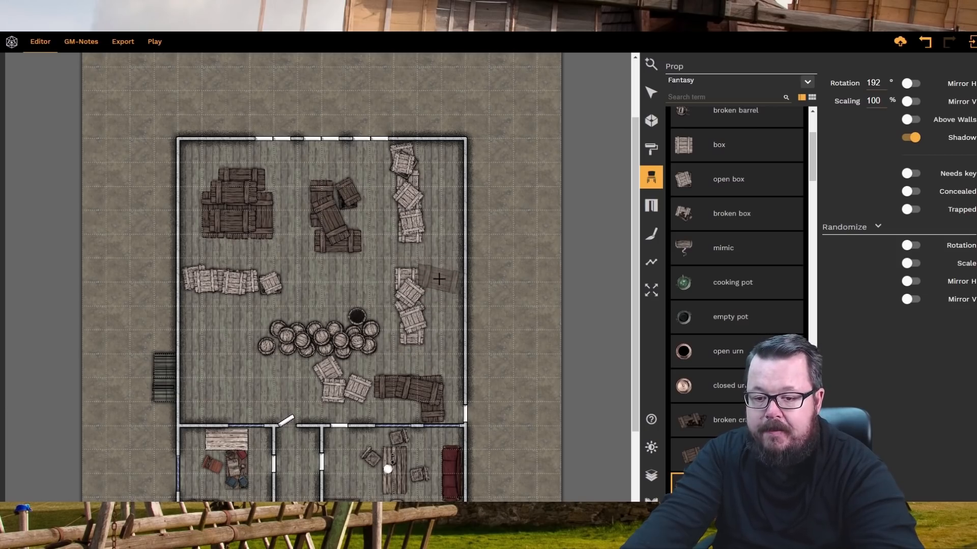
- Build a pile of three long crates left of the barrels: one at 272°, a slanted one below, and one at 77° across both
{"action": "scroll", "coordinate": [439, 280], "scroll_direction": "down", "scroll_amount": 2}
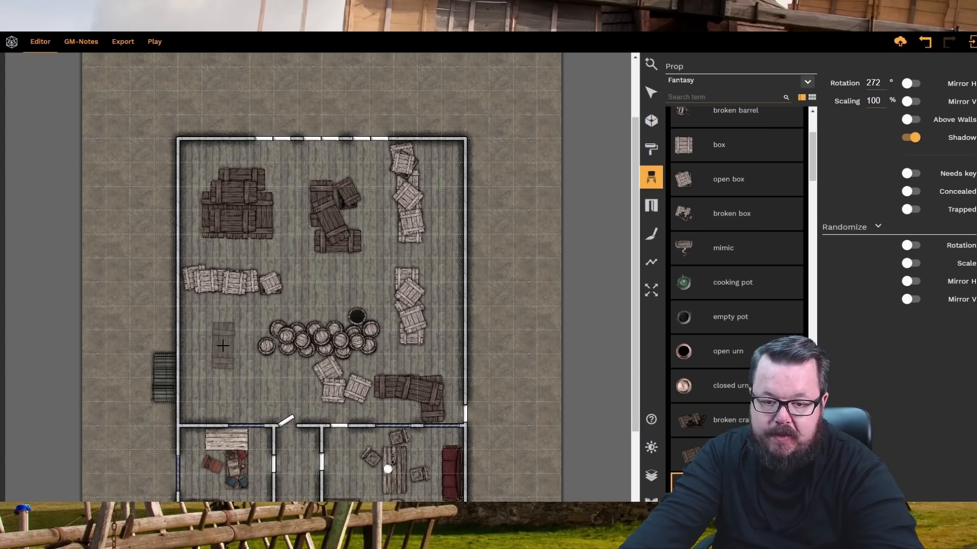
{"action": "left_click", "coordinate": [223, 346]}
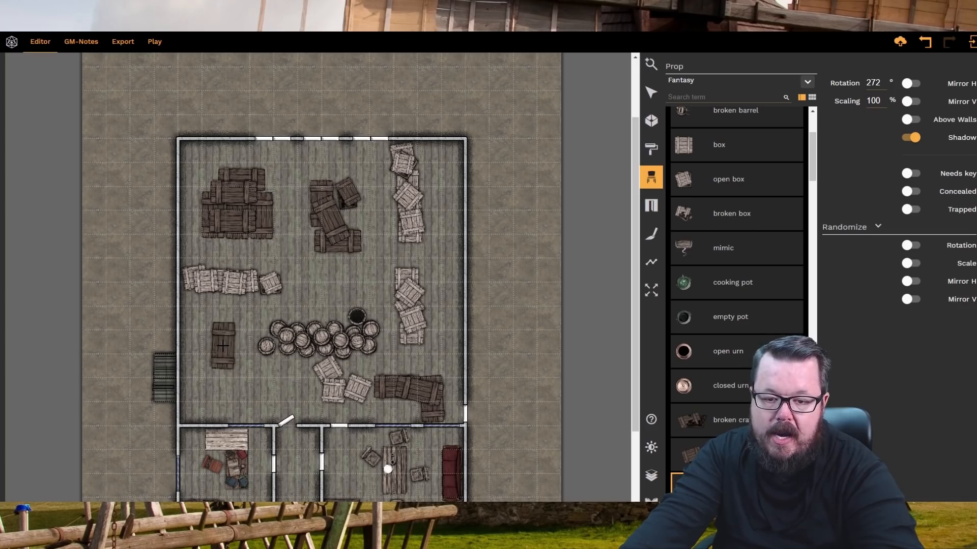
{"action": "scroll", "coordinate": [225, 375], "scroll_direction": "down", "scroll_amount": 3}
{"action": "scroll", "coordinate": [225, 375], "scroll_direction": "down", "scroll_amount": 3}
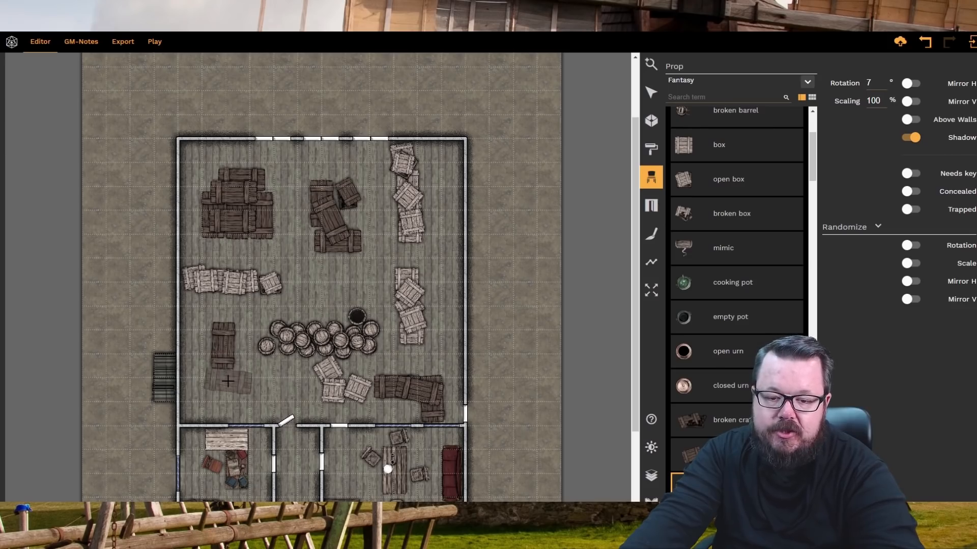
{"action": "scroll", "coordinate": [225, 379], "scroll_direction": "down", "scroll_amount": 2}
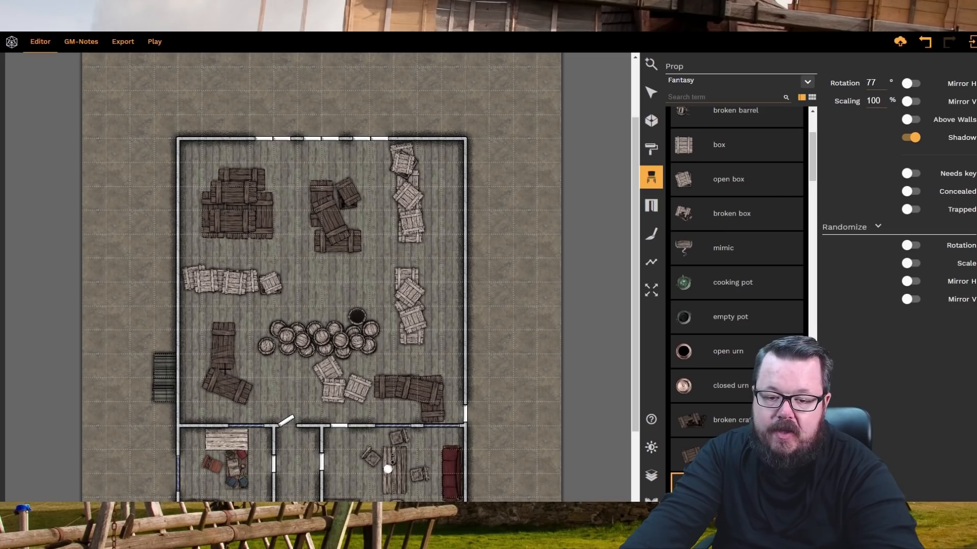
{"action": "left_click", "coordinate": [223, 370]}
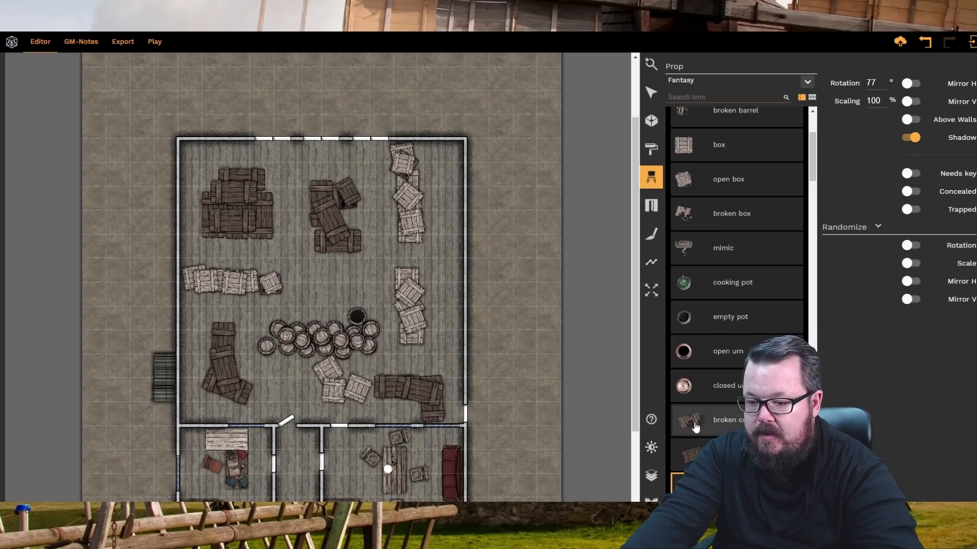
- Place a broken crate rotated 295° at 110% scale at the right end of the lower-left crate pile
{"action": "left_click", "coordinate": [692, 420]}
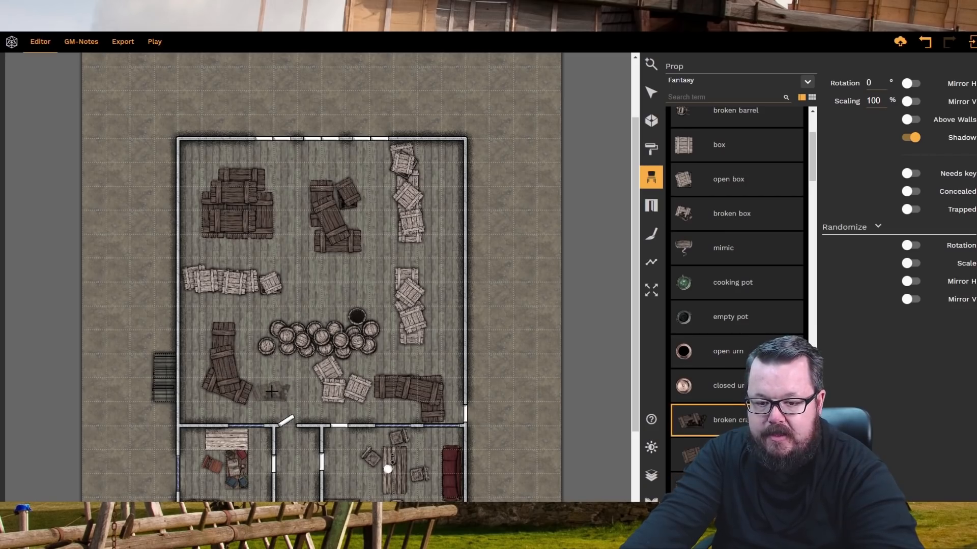
{"action": "scroll", "coordinate": [271, 389], "scroll_direction": "up", "scroll_amount": 3}
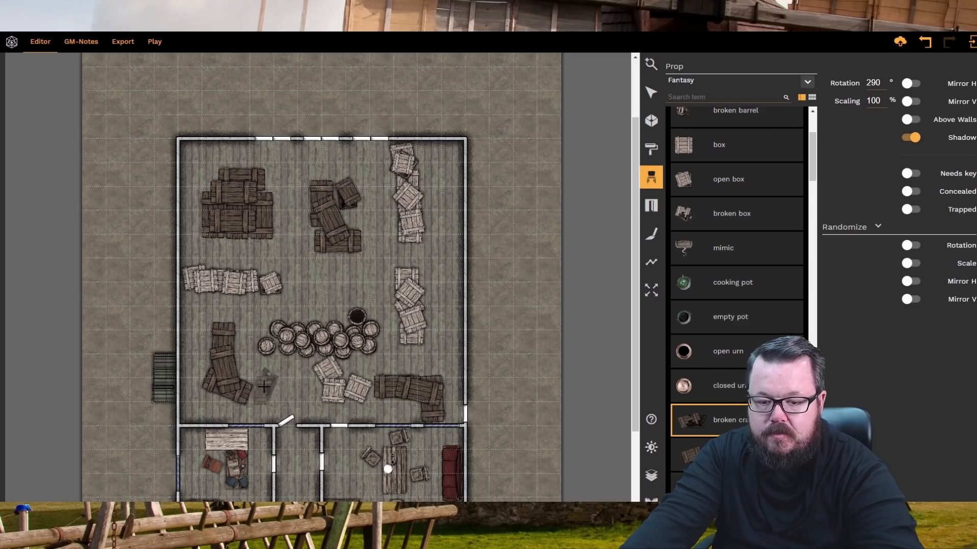
{"action": "key", "text": "Down"}
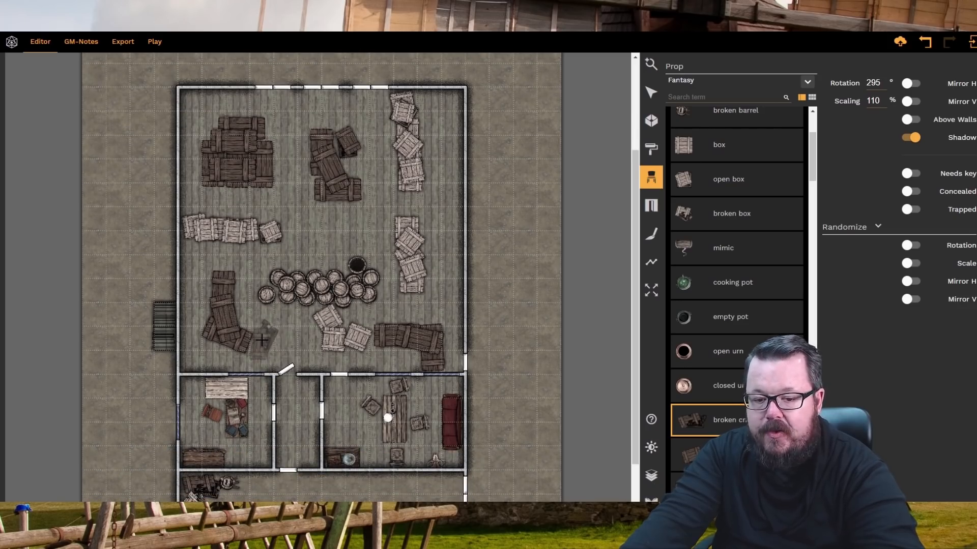
{"action": "left_click", "coordinate": [261, 339]}
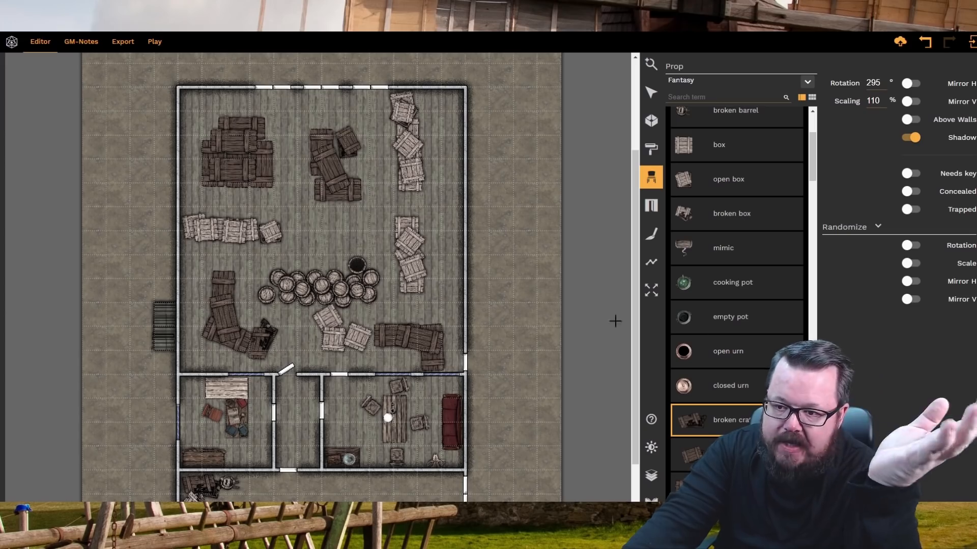
- Place a closed chest at 70% scale and 0° rotation on the light wooden table in the small room at lower left
{"action": "scroll", "coordinate": [736, 332], "scroll_direction": "down", "scroll_amount": 3}
{"action": "scroll", "coordinate": [734, 332], "scroll_direction": "up", "scroll_amount": 5}
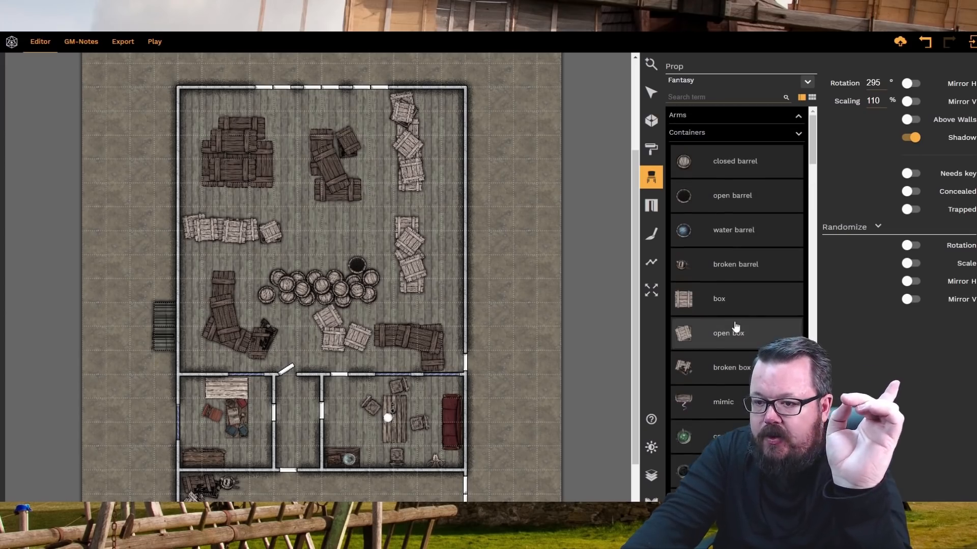
{"action": "scroll", "coordinate": [731, 219], "scroll_direction": "down", "scroll_amount": 5}
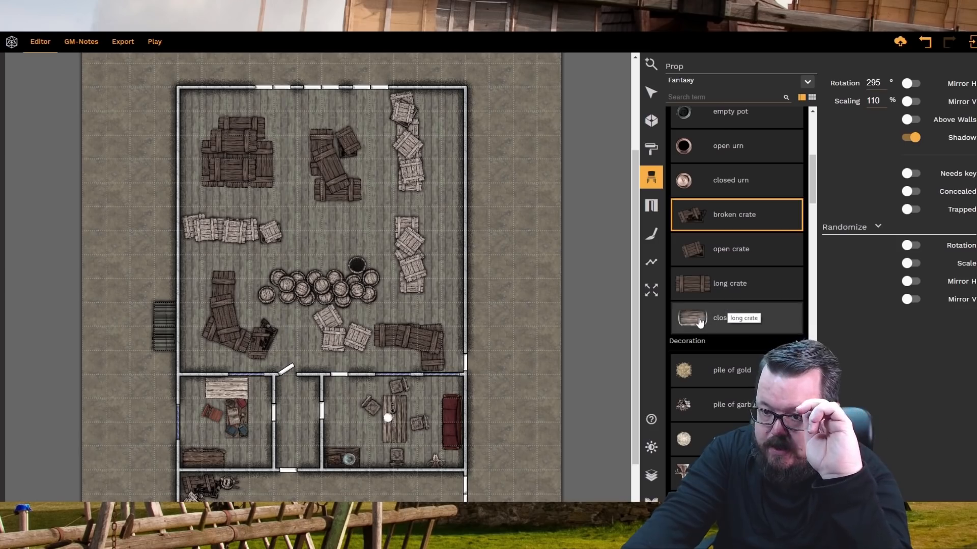
{"action": "left_click", "coordinate": [728, 317]}
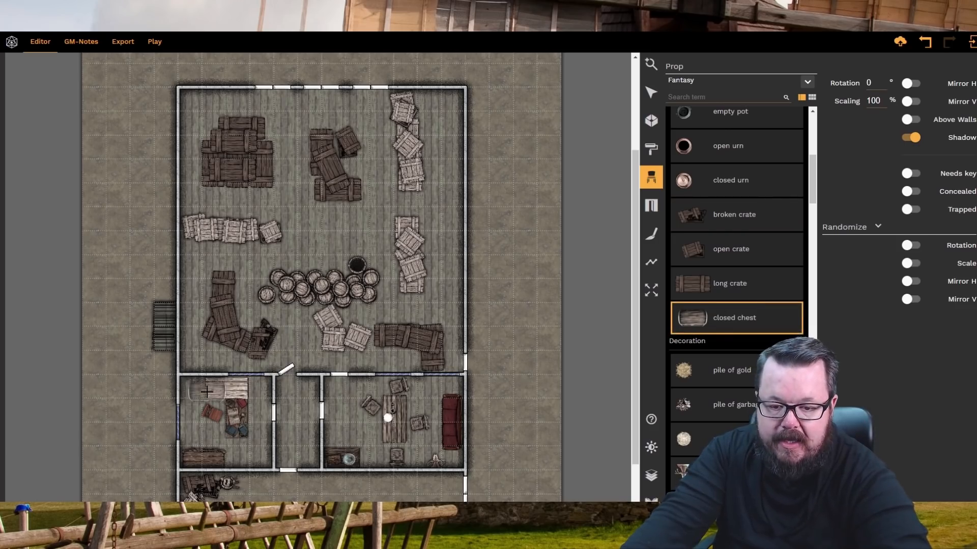
{"action": "scroll", "coordinate": [203, 394], "scroll_direction": "down", "scroll_amount": 2}
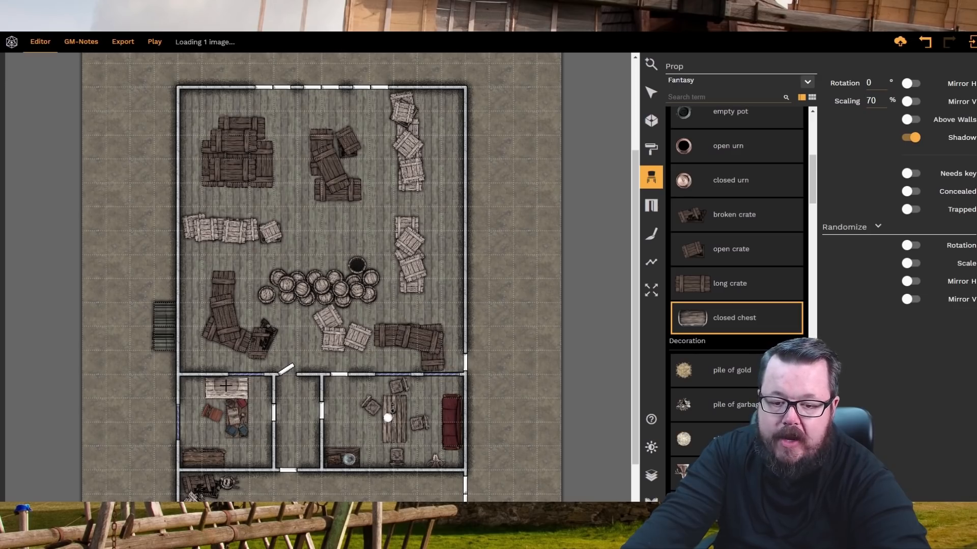
{"action": "left_click", "coordinate": [225, 386]}
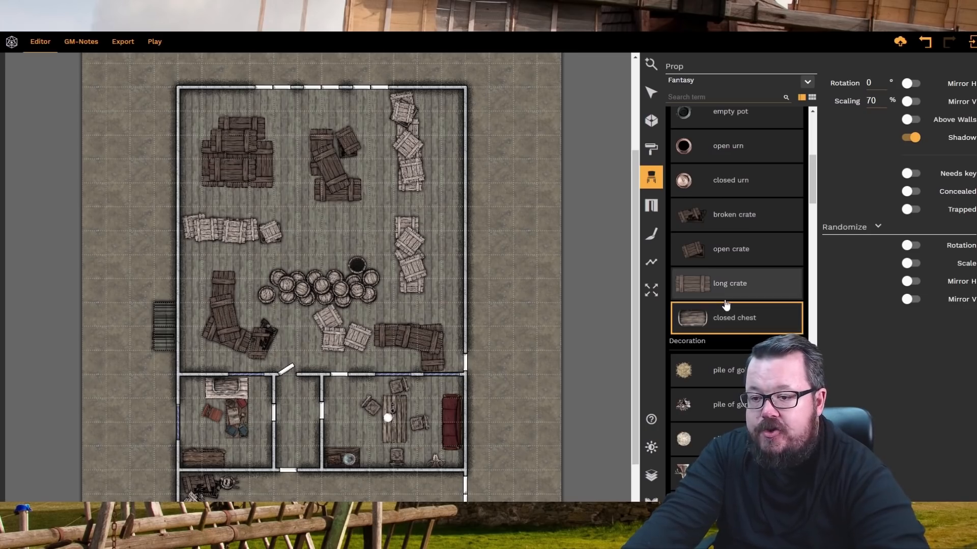
- Place a Debris big prop rotated 340° at 100% scale just above the broken crate
{"action": "scroll", "coordinate": [726, 303], "scroll_direction": "up", "scroll_amount": 4}
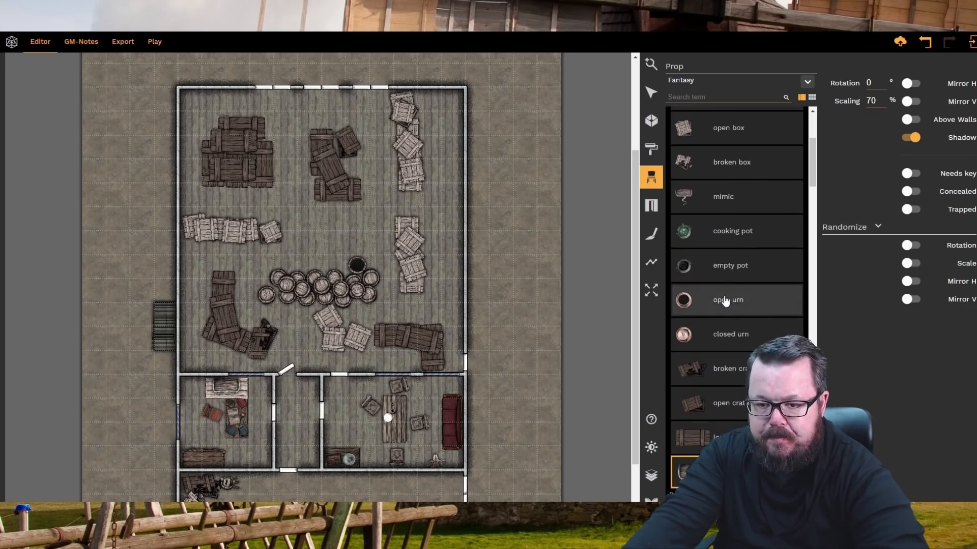
{"action": "scroll", "coordinate": [726, 303], "scroll_direction": "up", "scroll_amount": 5}
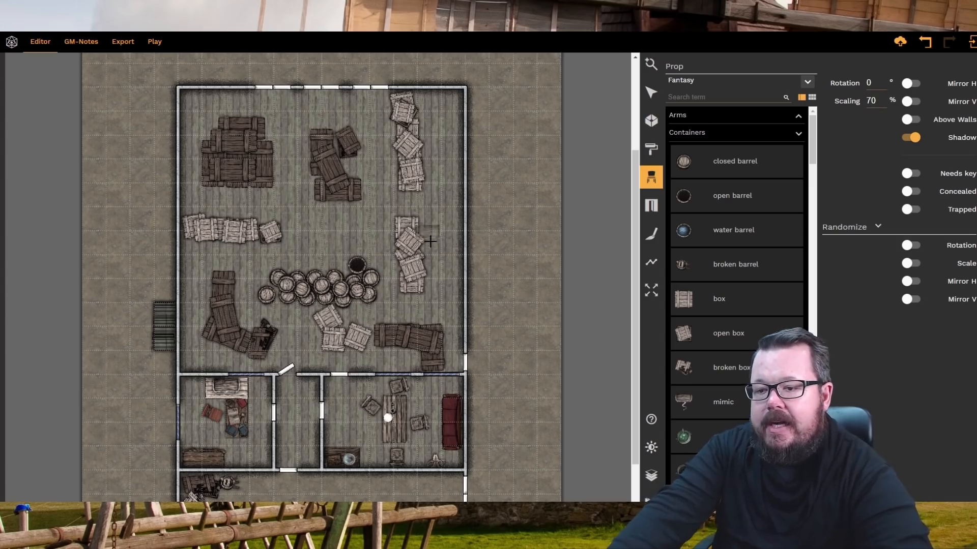
{"action": "scroll", "coordinate": [765, 257], "scroll_direction": "down", "scroll_amount": 10}
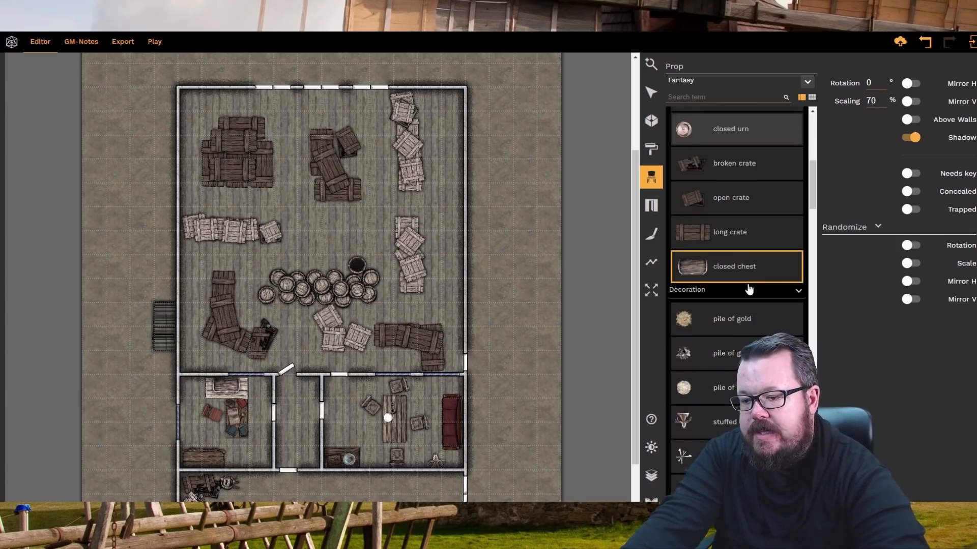
{"action": "scroll", "coordinate": [749, 289], "scroll_direction": "down", "scroll_amount": 5}
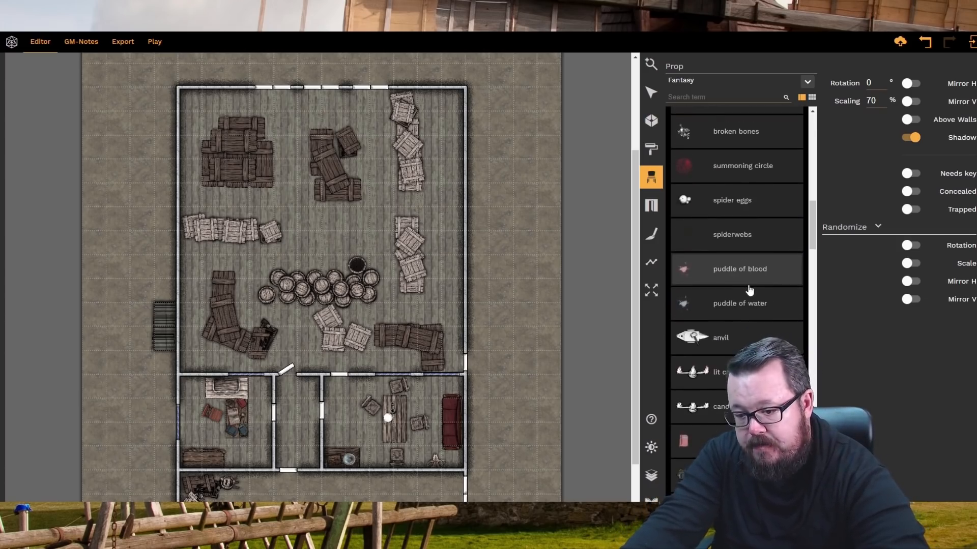
{"action": "scroll", "coordinate": [750, 290], "scroll_direction": "down", "scroll_amount": 4}
{"action": "scroll", "coordinate": [749, 290], "scroll_direction": "down", "scroll_amount": 3}
{"action": "left_click", "coordinate": [694, 306]}
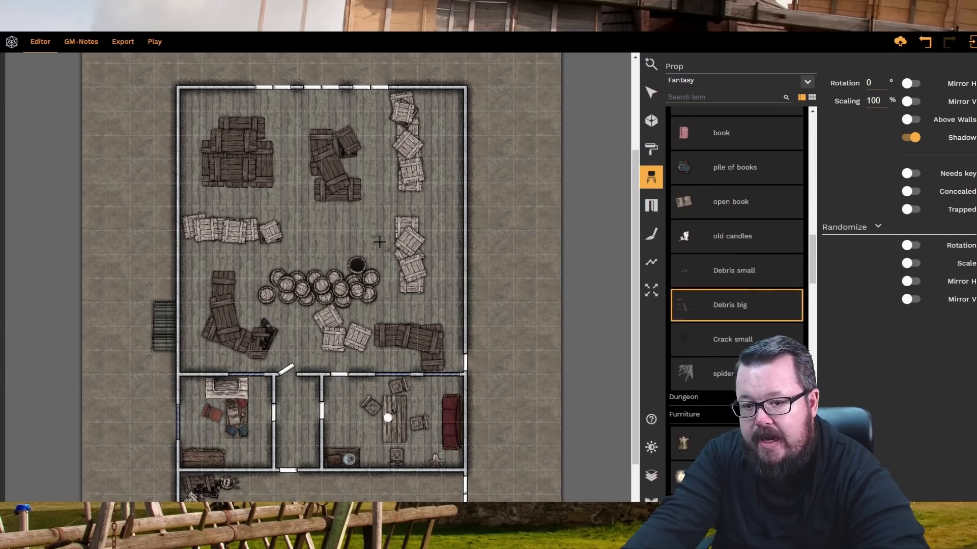
{"action": "scroll", "coordinate": [256, 197], "scroll_direction": "down", "scroll_amount": 1}
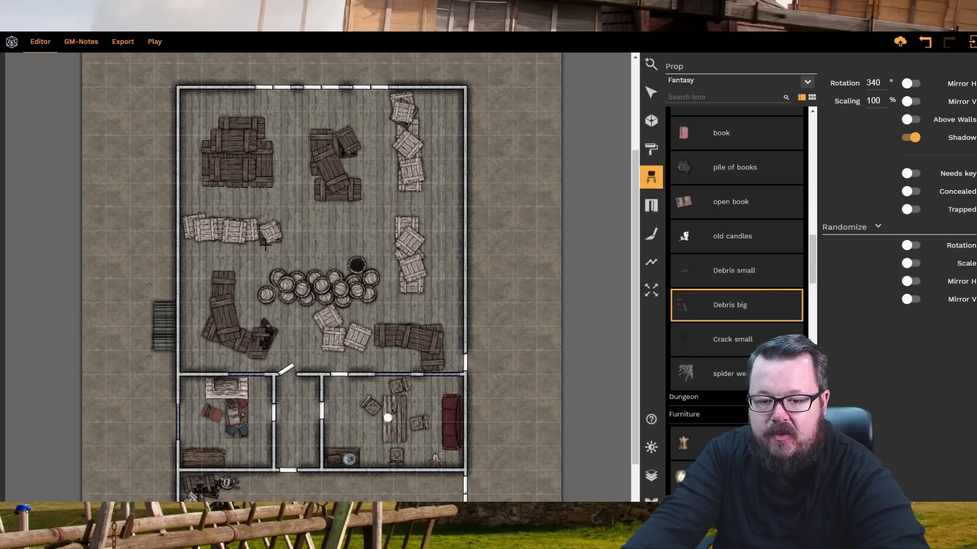
{"action": "left_click", "coordinate": [248, 323]}
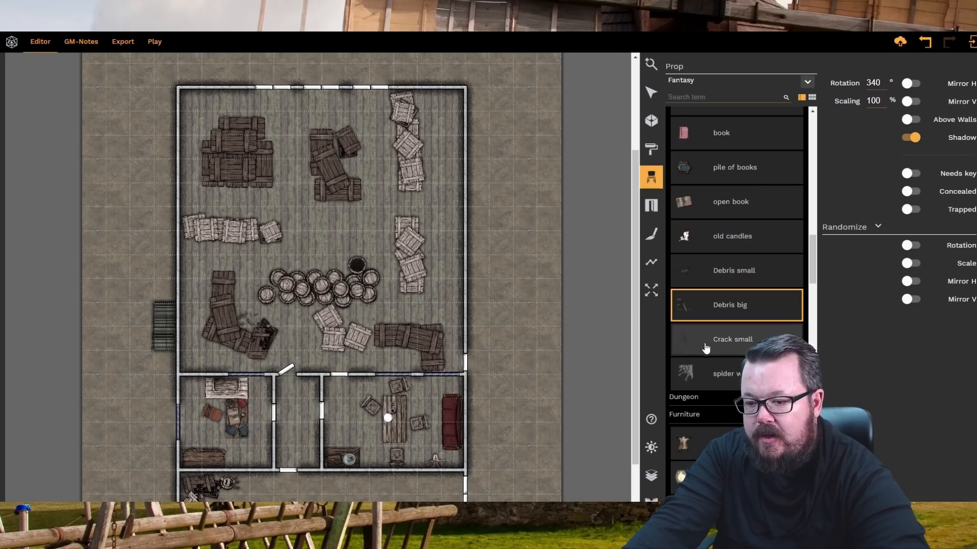
- Place two Debris big props rotated 240° at 190% scale: one in the hall's upper-left corner, one below the lower-right crate pile
{"action": "scroll", "coordinate": [189, 105], "scroll_direction": "down", "scroll_amount": 7}
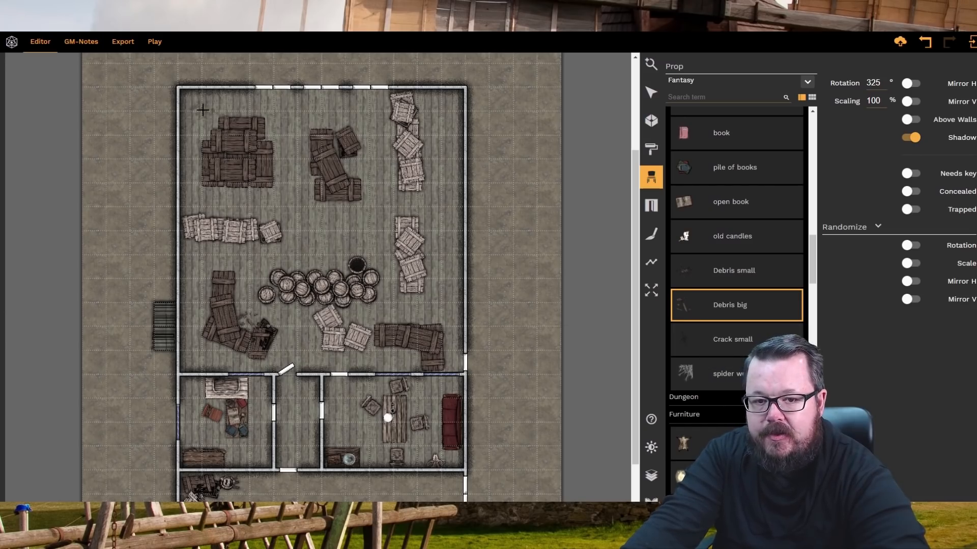
{"action": "scroll", "coordinate": [189, 105], "scroll_direction": "up", "scroll_amount": 5, "text": "shift"}
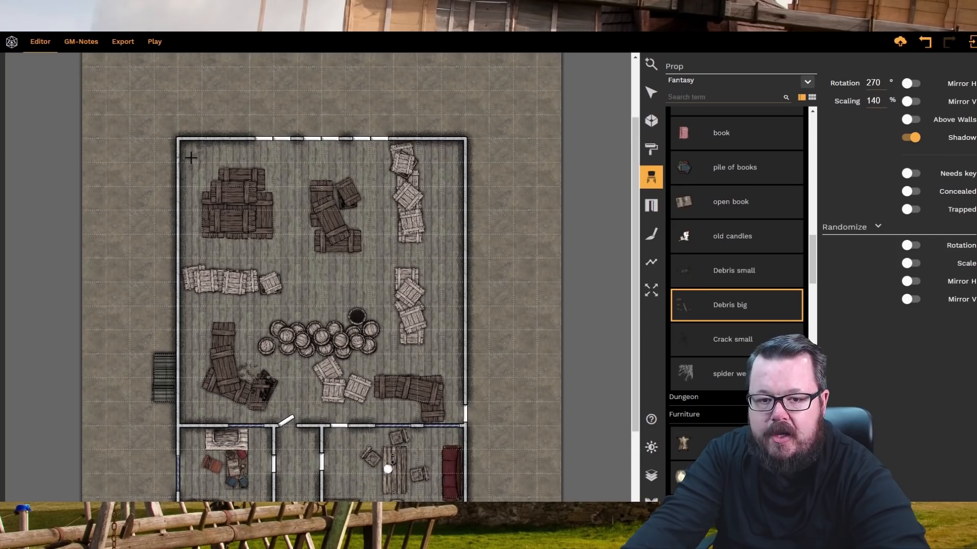
{"action": "scroll", "coordinate": [191, 158], "scroll_direction": "down", "scroll_amount": 3}
{"action": "scroll", "coordinate": [191, 159], "scroll_direction": "up", "scroll_amount": 4, "text": "shift"}
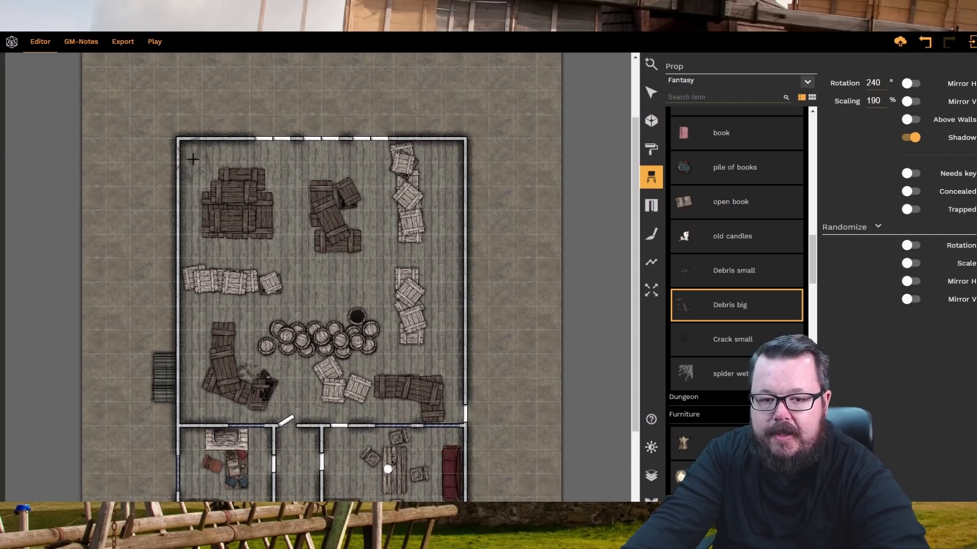
{"action": "left_click", "coordinate": [191, 159]}
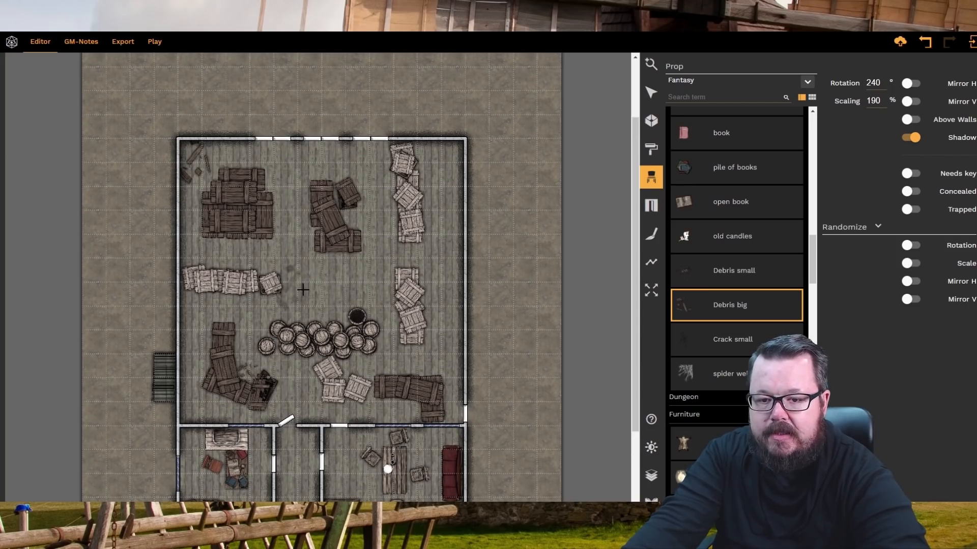
{"action": "left_click", "coordinate": [413, 406]}
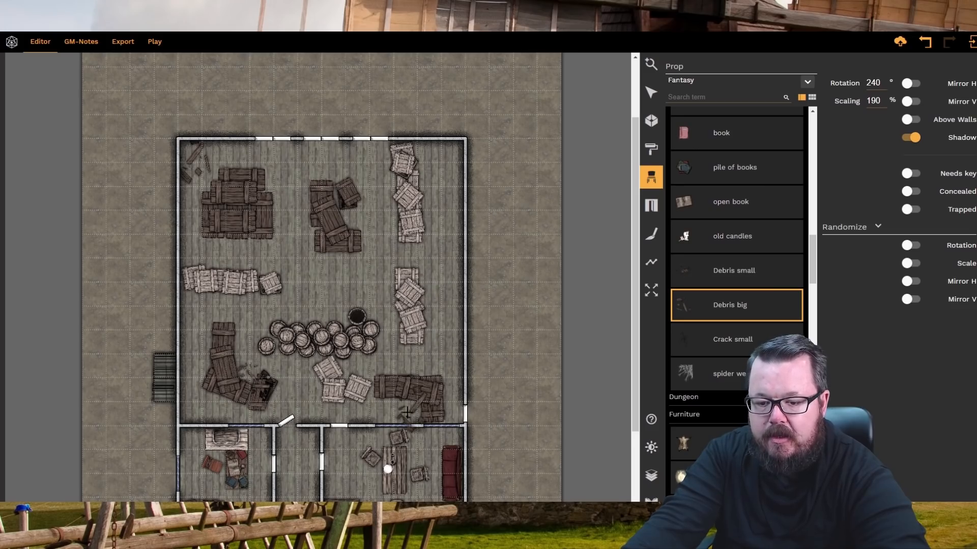
- Scatter two overlapping Debris big props beside the broken crates in the bottom room, one at 190% and one at 170% scale
{"action": "key", "text": "s"}
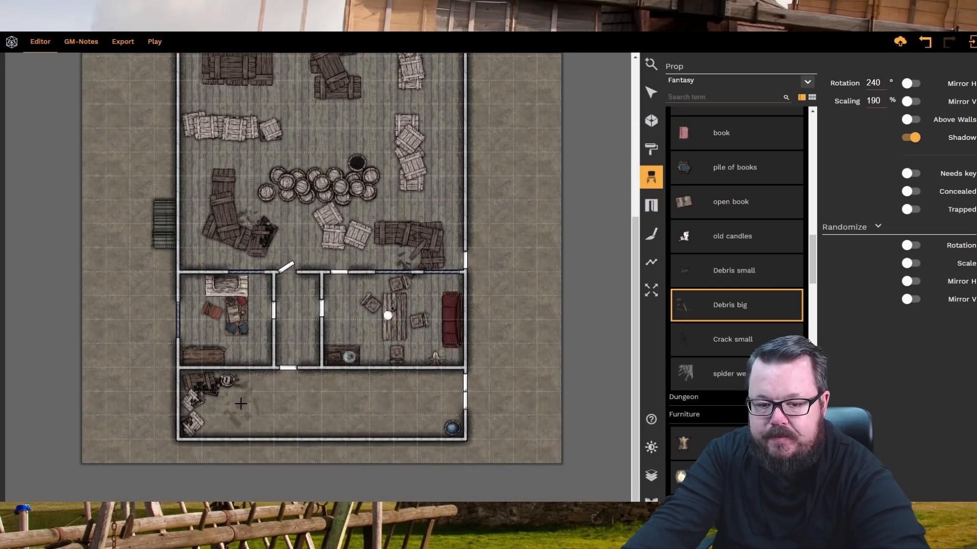
{"action": "left_click", "coordinate": [220, 410]}
{"action": "scroll", "coordinate": [234, 407], "scroll_direction": "up", "scroll_amount": 7}
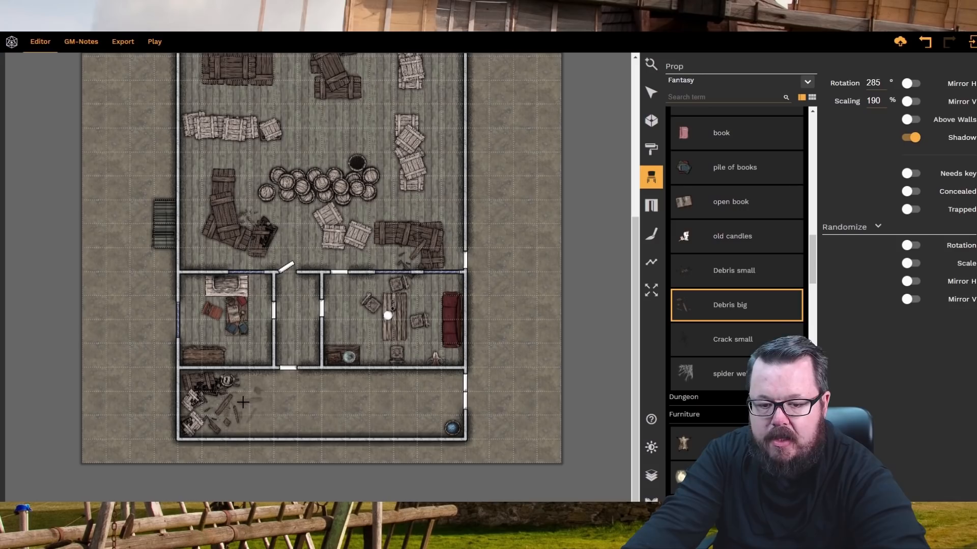
{"action": "scroll", "coordinate": [215, 402], "scroll_direction": "down", "scroll_amount": 2, "text": "shift"}
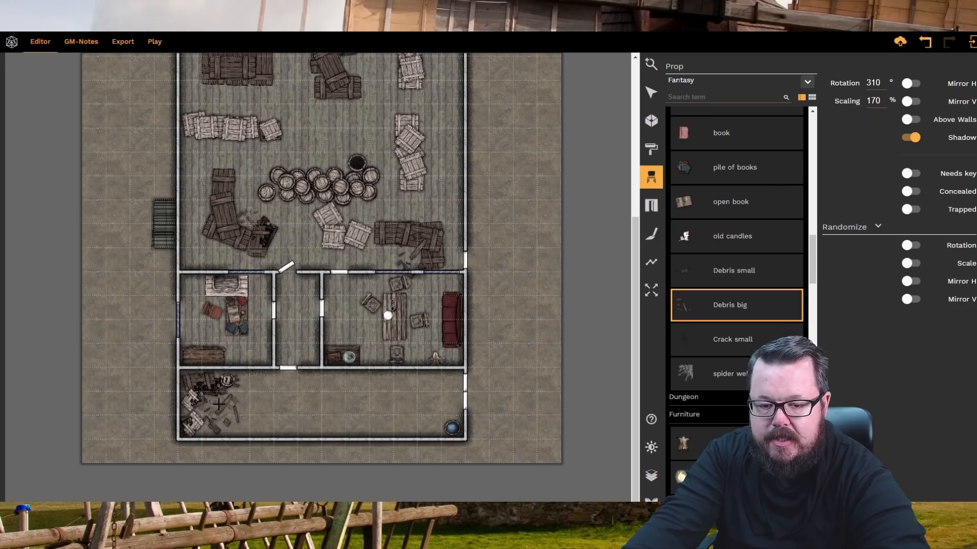
{"action": "left_click", "coordinate": [223, 402]}
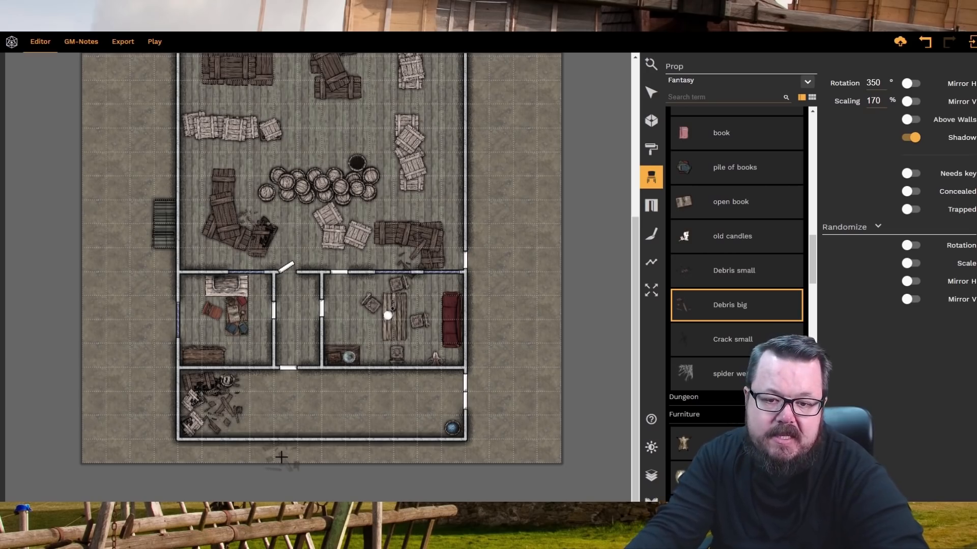
{"action": "scroll", "coordinate": [327, 405], "scroll_direction": "up", "scroll_amount": 2}
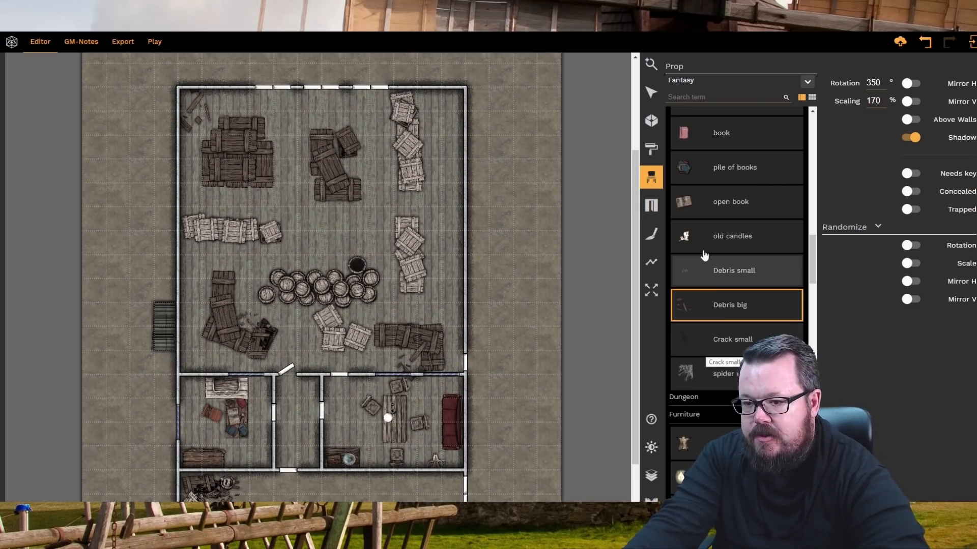
- Place a pile of garbage rotated 30° at 170% scale near the middle of the bottom room's lower wall
{"action": "left_click", "coordinate": [732, 202]}
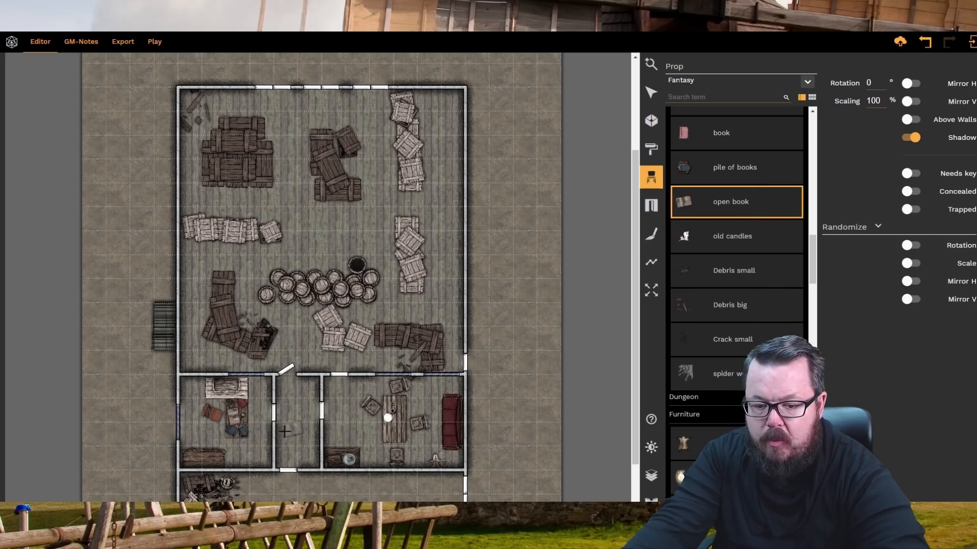
{"action": "scroll", "coordinate": [715, 239], "scroll_direction": "up", "scroll_amount": 5}
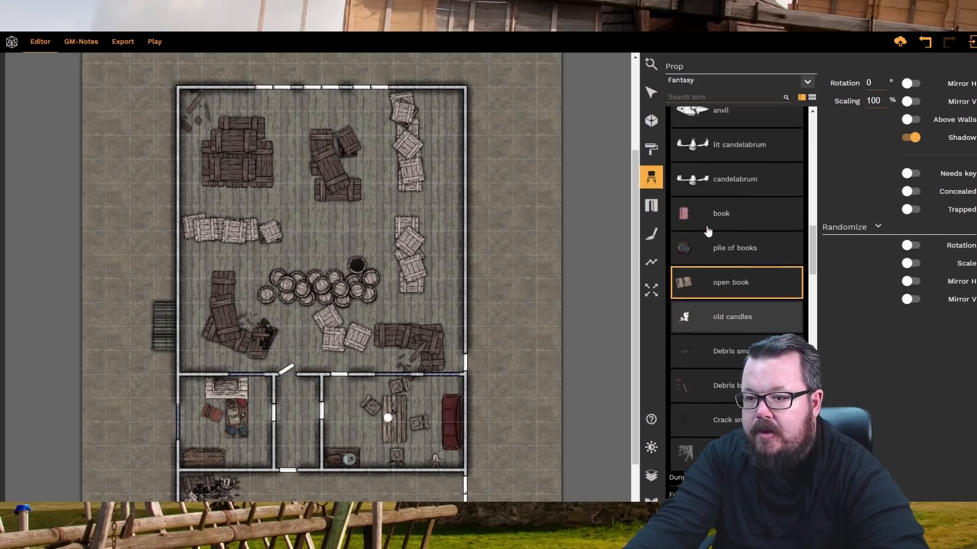
{"action": "scroll", "coordinate": [715, 239], "scroll_direction": "up", "scroll_amount": 4}
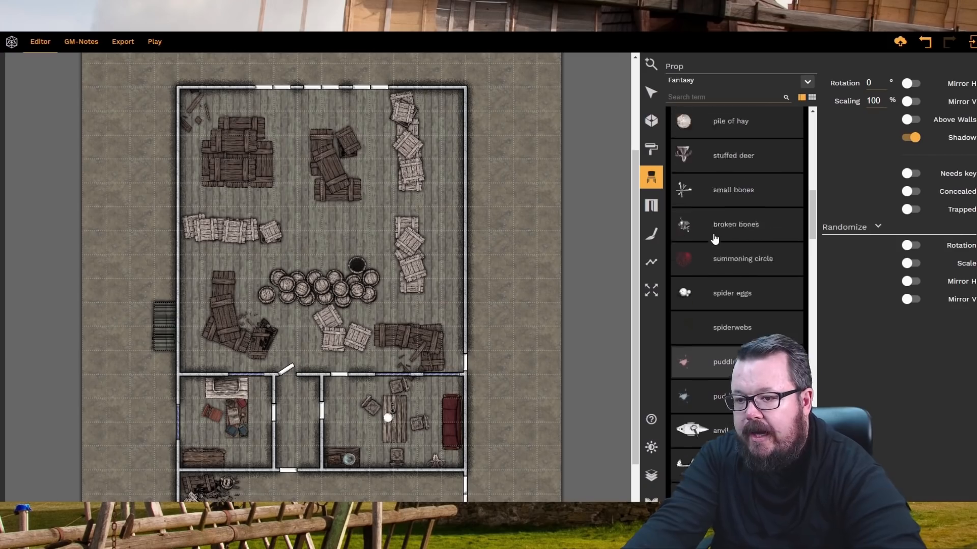
{"action": "scroll", "coordinate": [715, 239], "scroll_direction": "up", "scroll_amount": 1}
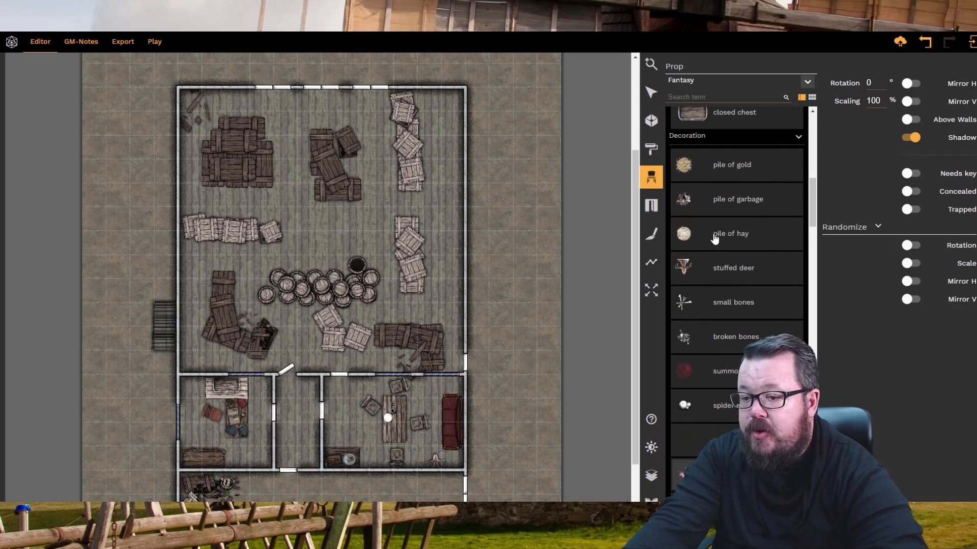
{"action": "left_click", "coordinate": [733, 199]}
{"action": "scroll", "coordinate": [400, 359], "scroll_direction": "down", "scroll_amount": 2}
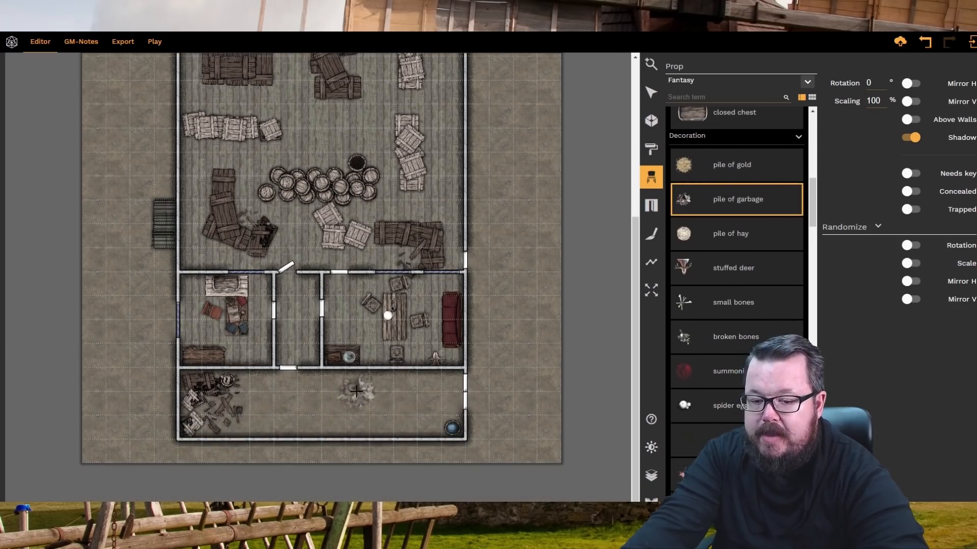
{"action": "scroll", "coordinate": [357, 391], "scroll_direction": "down", "scroll_amount": 1}
{"action": "scroll", "coordinate": [356, 391], "scroll_direction": "up", "scroll_amount": 7, "text": "shift"}
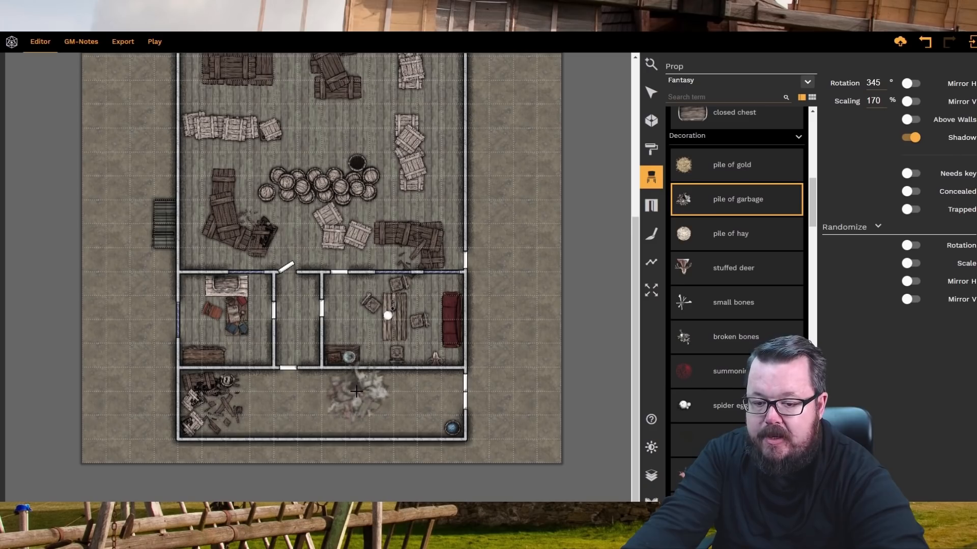
{"action": "scroll", "coordinate": [352, 391], "scroll_direction": "up", "scroll_amount": 3}
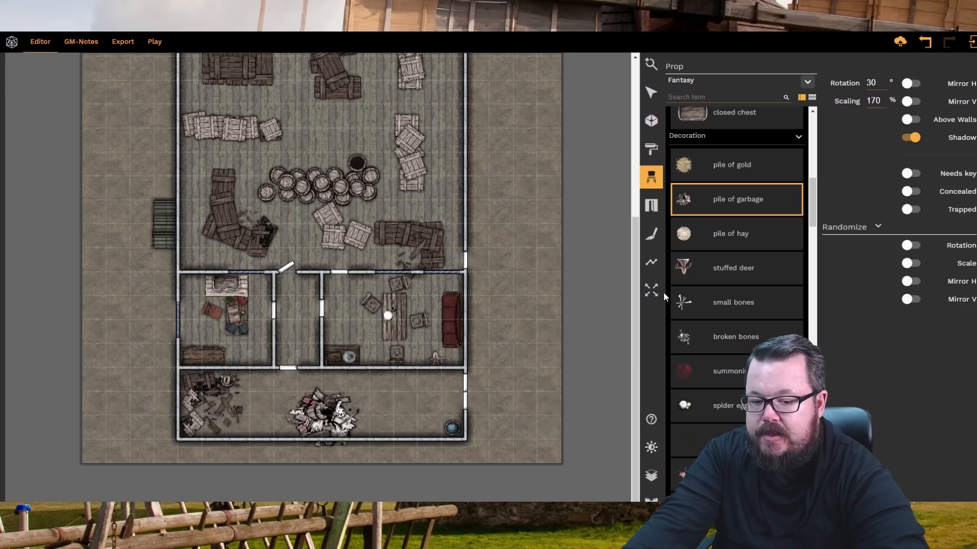
- Scale the pile of garbage in the bottom room to 136% and nudge it slightly
{"action": "left_click", "coordinate": [651, 94]}
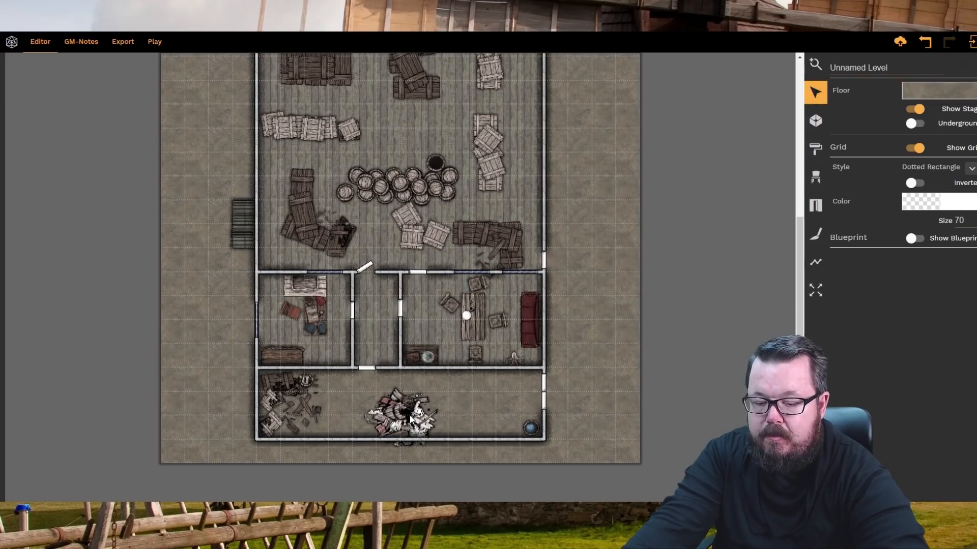
{"action": "left_click", "coordinate": [410, 420]}
{"action": "left_click_drag", "start_coordinate": [407, 420], "coordinate": [409, 418]}
{"action": "scroll", "coordinate": [409, 418], "scroll_direction": "down", "scroll_amount": 3, "text": "shift"}
{"action": "scroll", "coordinate": [410, 420], "scroll_direction": "up", "scroll_amount": 2, "text": "shift"}
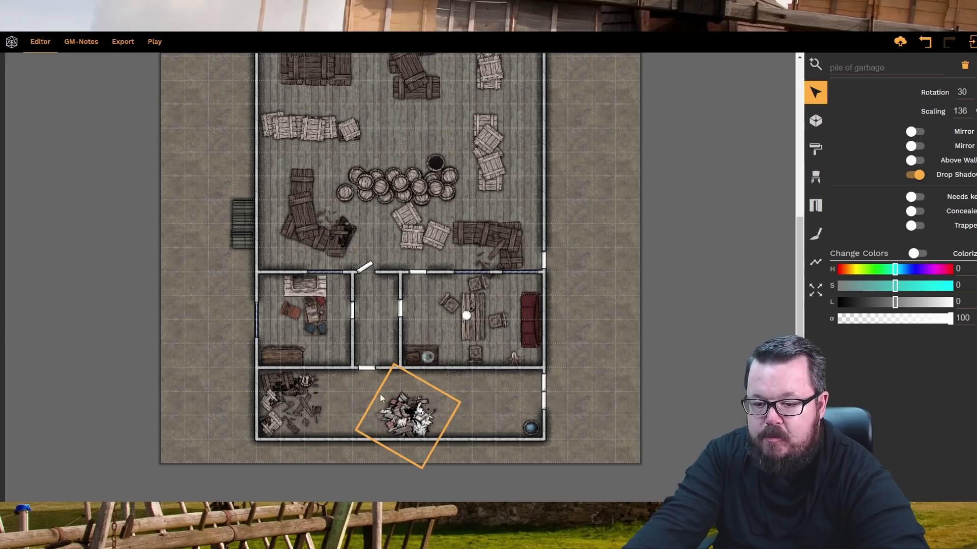
- Stack the loose light crate onto the neighbouring light crates just below the barrels in the warehouse
{"action": "left_click", "coordinate": [495, 442]}
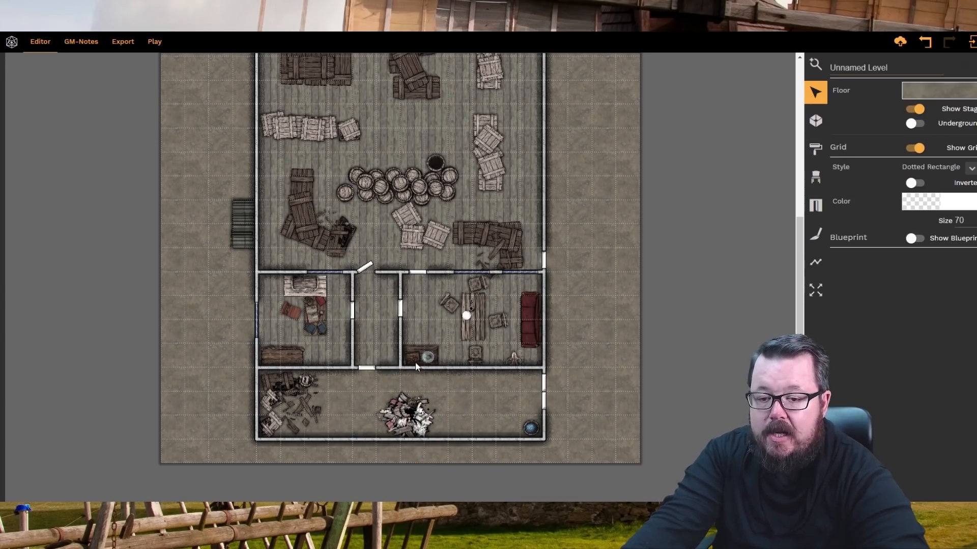
{"action": "scroll", "coordinate": [416, 367], "scroll_direction": "up", "scroll_amount": 2}
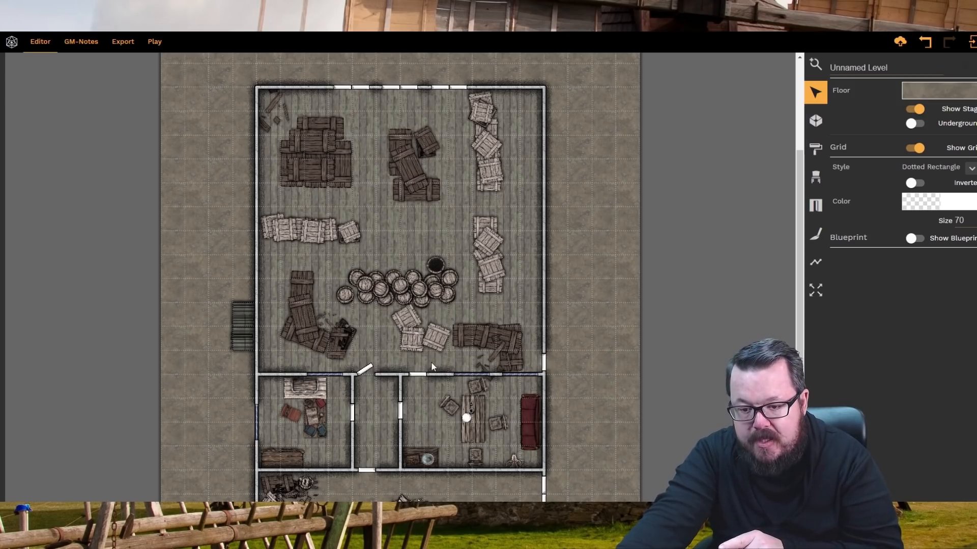
{"action": "left_click", "coordinate": [442, 345]}
{"action": "left_click", "coordinate": [440, 343]}
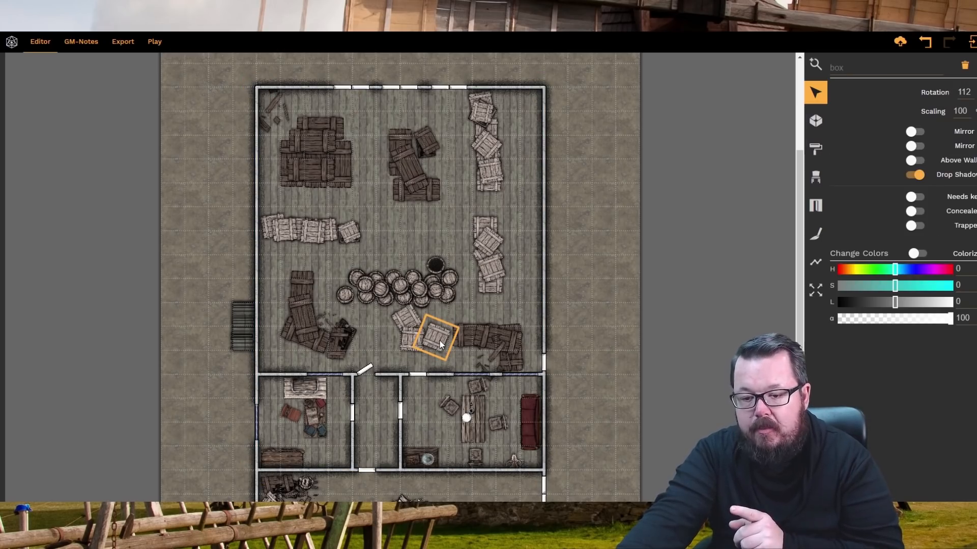
{"action": "left_click_drag", "start_coordinate": [441, 344], "coordinate": [416, 333]}
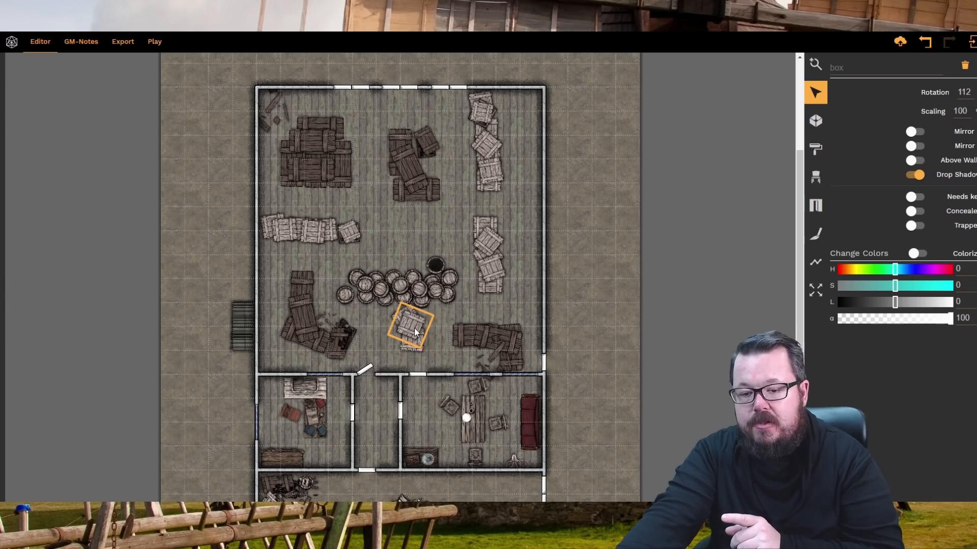
{"action": "left_click", "coordinate": [377, 340]}
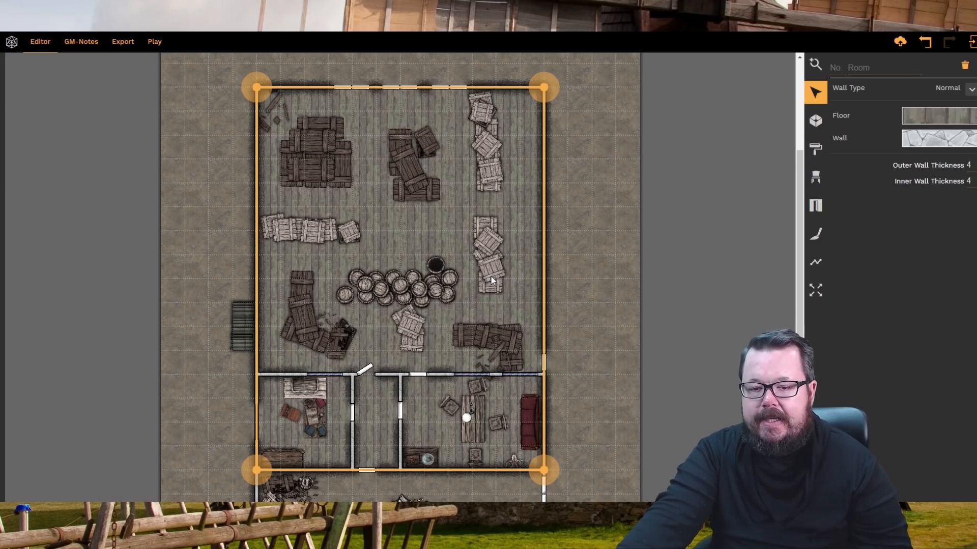
- Move one crate from the row along the west wall to the light crate stack near the east wall and rotate it
{"action": "left_click_drag", "start_coordinate": [315, 237], "coordinate": [514, 239]}
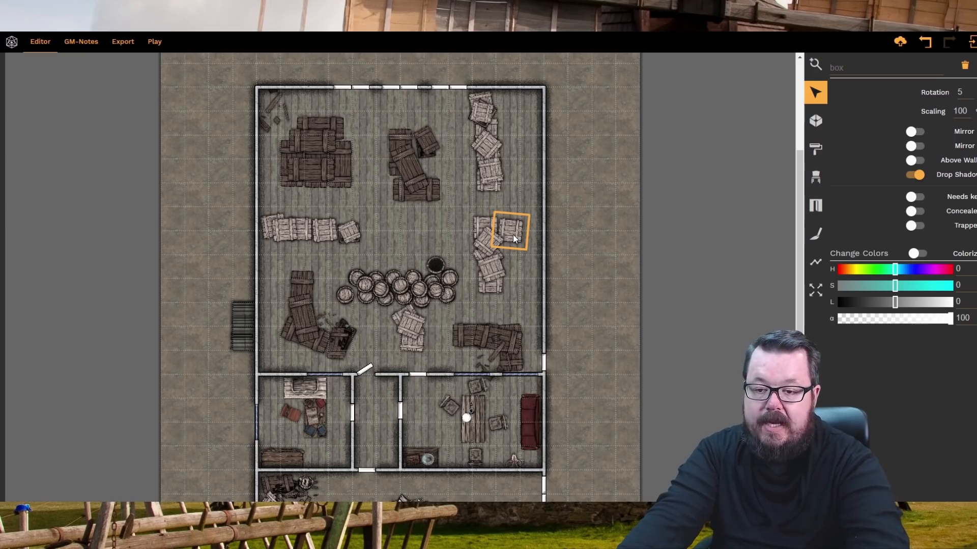
{"action": "scroll", "coordinate": [514, 239], "scroll_direction": "down", "scroll_amount": 6, "text": "shift"}
{"action": "left_click_drag", "start_coordinate": [514, 239], "coordinate": [515, 230]}
{"action": "left_click", "coordinate": [406, 235]}
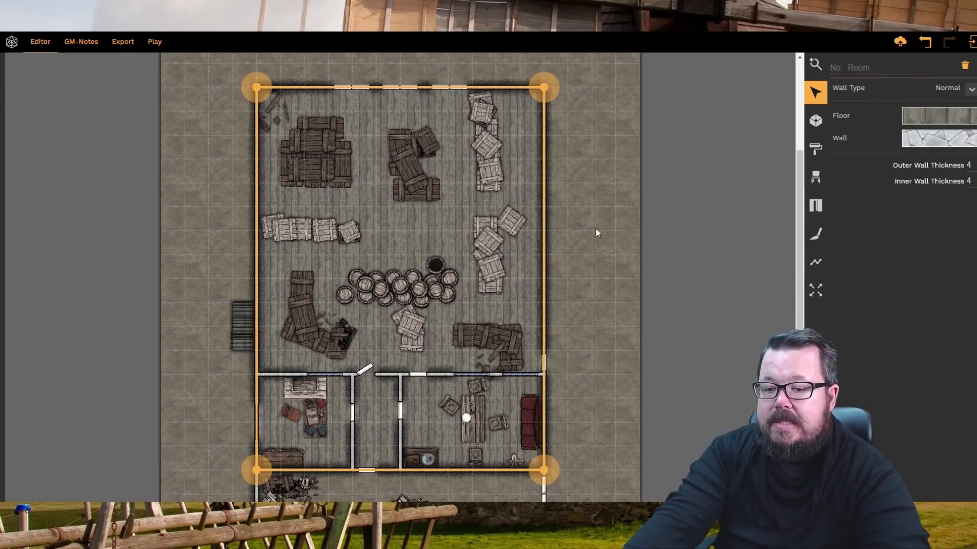
- Choose the Stairs up prop from the Stairs category of the Fantasy props
{"action": "scroll", "coordinate": [482, 261], "scroll_direction": "down", "scroll_amount": 1}
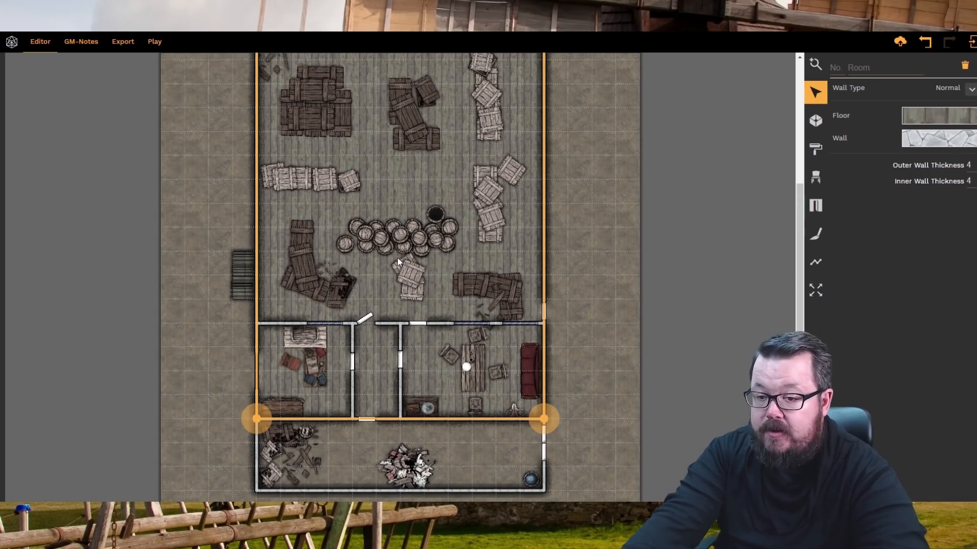
{"action": "scroll", "coordinate": [398, 258], "scroll_direction": "up", "scroll_amount": 1}
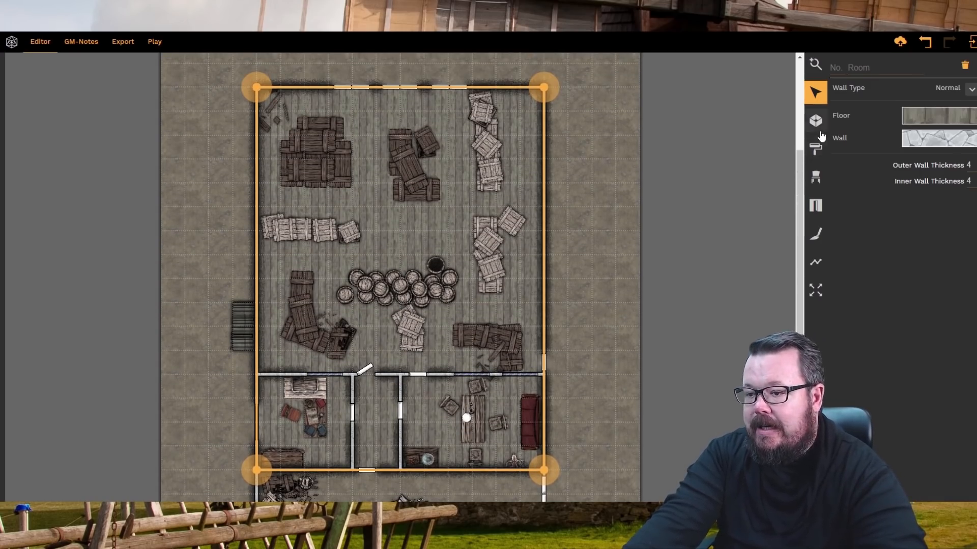
{"action": "left_click", "coordinate": [815, 177]}
{"action": "left_click", "coordinate": [746, 135]}
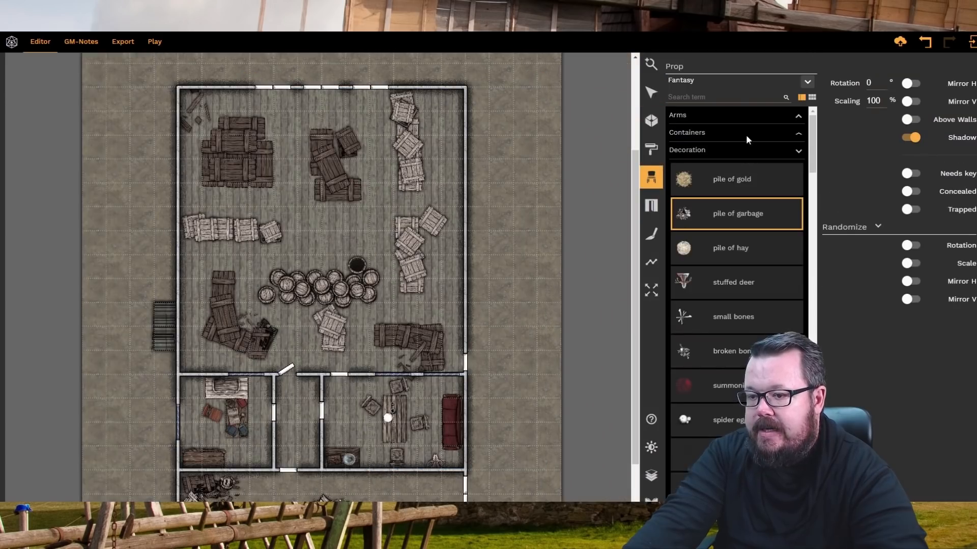
{"action": "left_click", "coordinate": [731, 152]}
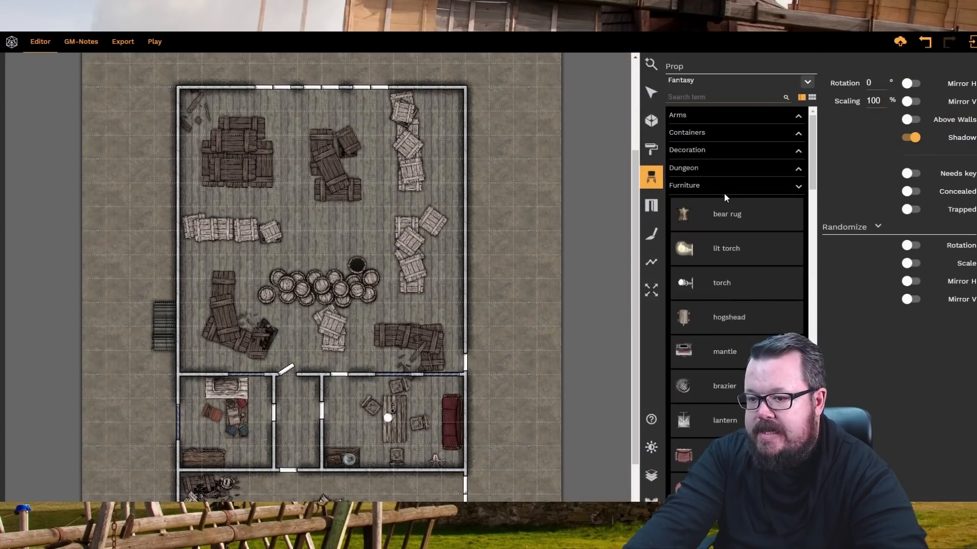
{"action": "left_click", "coordinate": [724, 193]}
{"action": "left_click", "coordinate": [716, 237]}
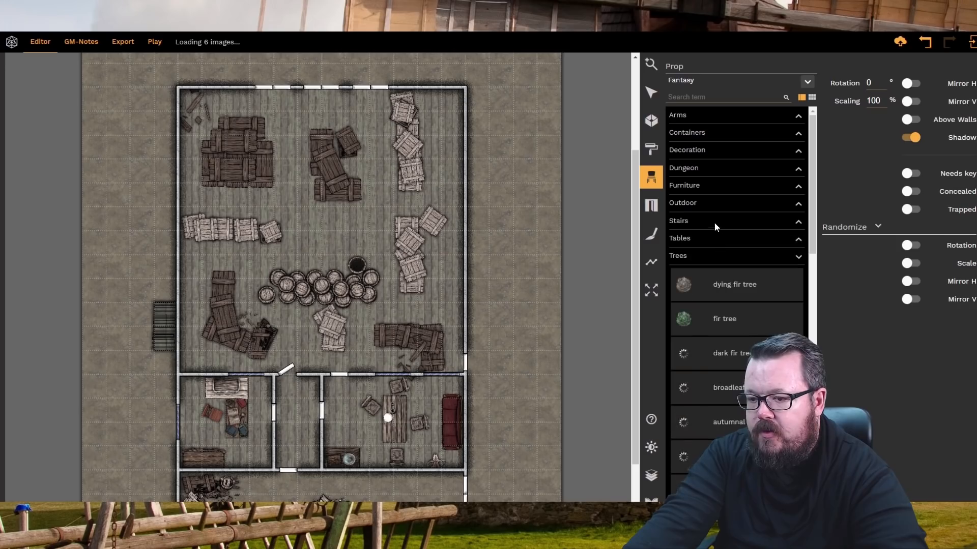
{"action": "left_click", "coordinate": [713, 222]}
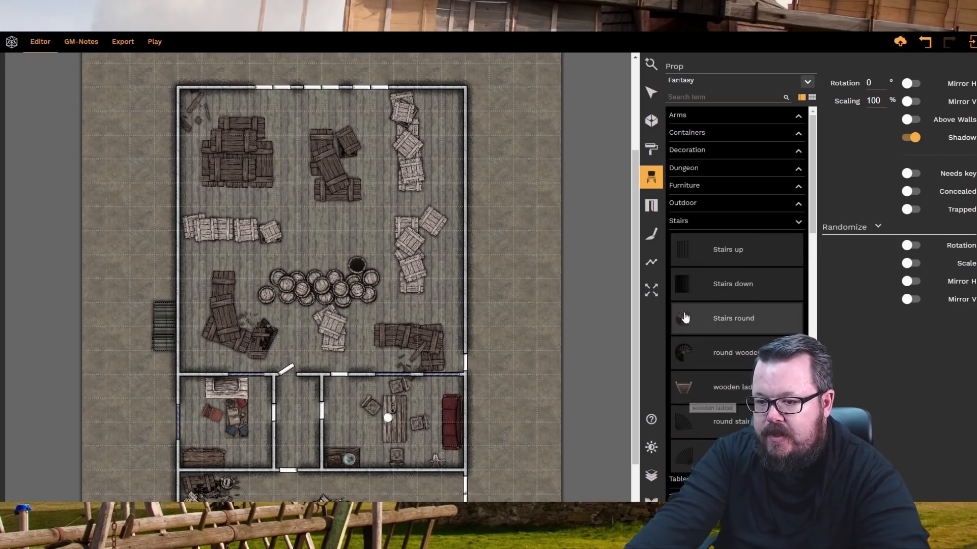
{"action": "left_click", "coordinate": [682, 257]}
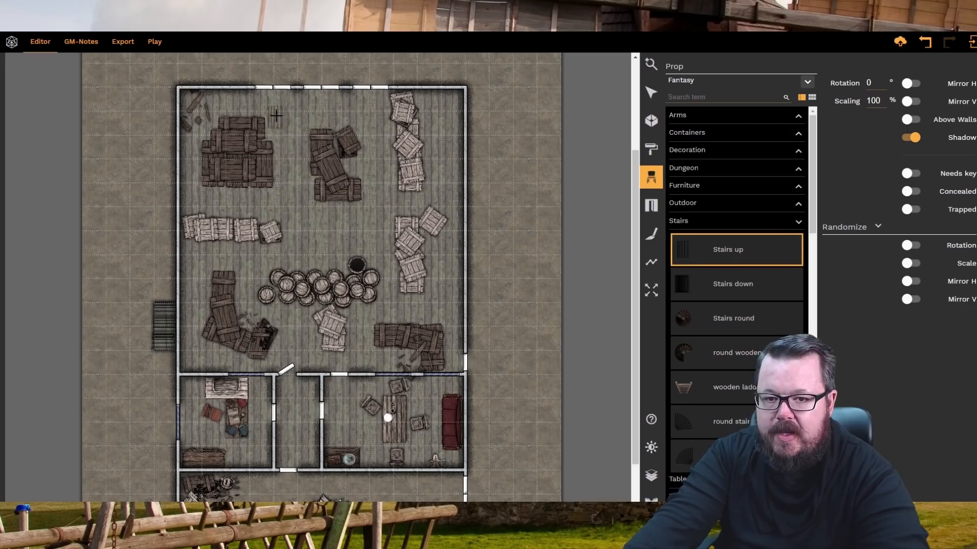
- Place the stairs at the south end of the hallway, against its east wall, rotated 90° at 90% scale
{"action": "scroll", "coordinate": [284, 213], "scroll_direction": "up", "scroll_amount": 2}
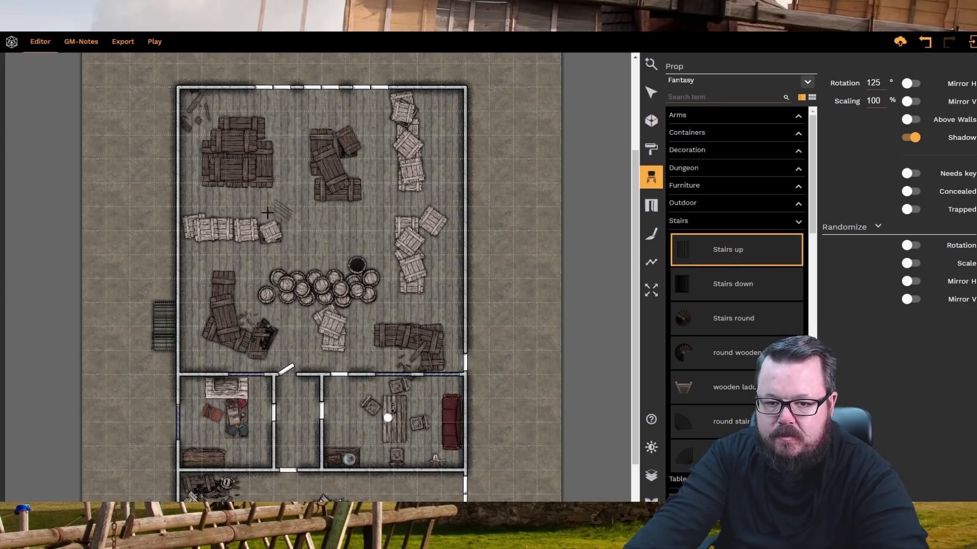
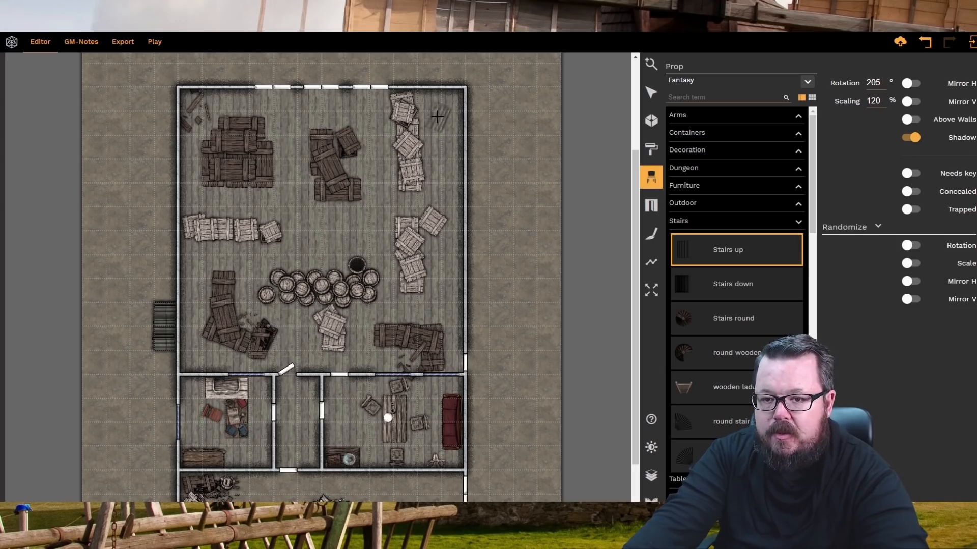
{"action": "scroll", "coordinate": [437, 117], "scroll_direction": "up", "scroll_amount": 5}
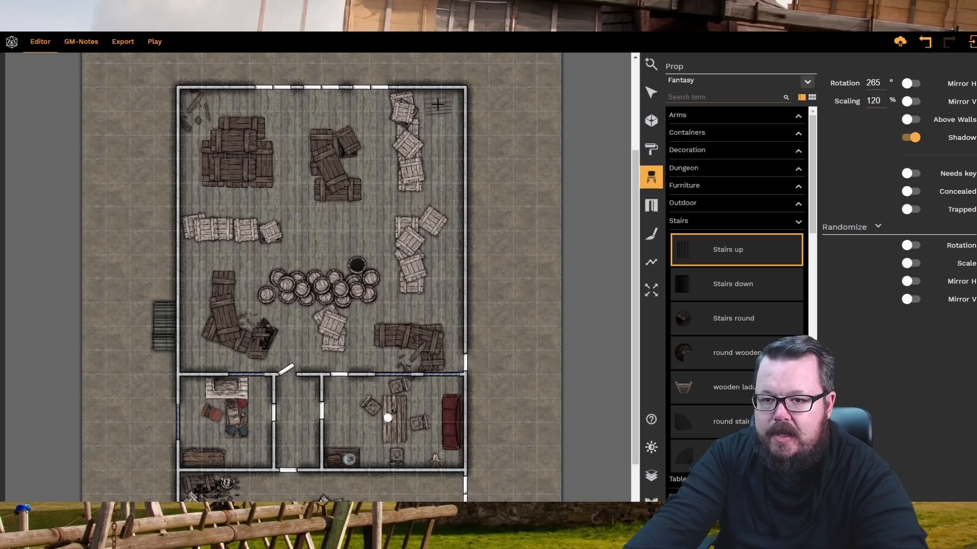
{"action": "scroll", "coordinate": [437, 104], "scroll_direction": "up", "scroll_amount": 7}
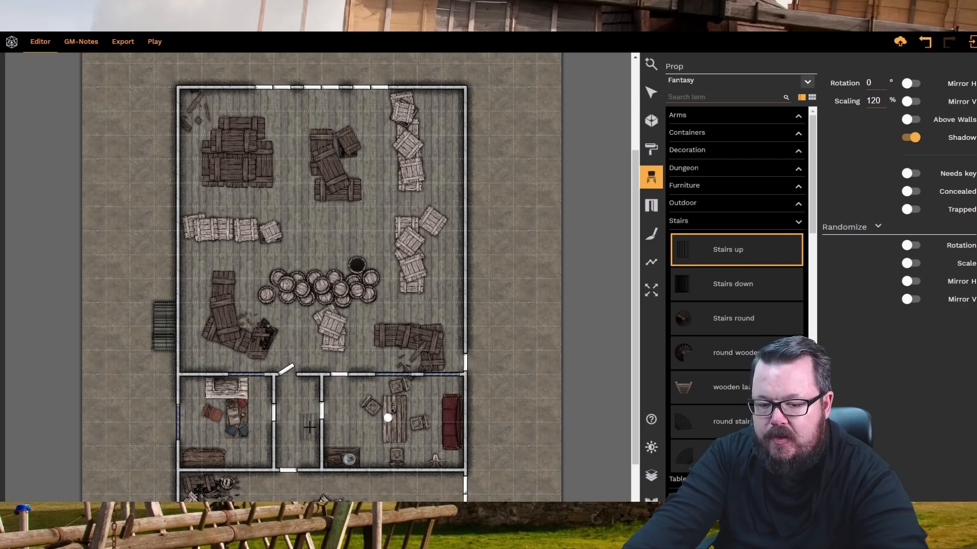
{"action": "scroll", "coordinate": [304, 438], "scroll_direction": "up", "scroll_amount": 7}
{"action": "scroll", "coordinate": [305, 437], "scroll_direction": "up", "scroll_amount": 1}
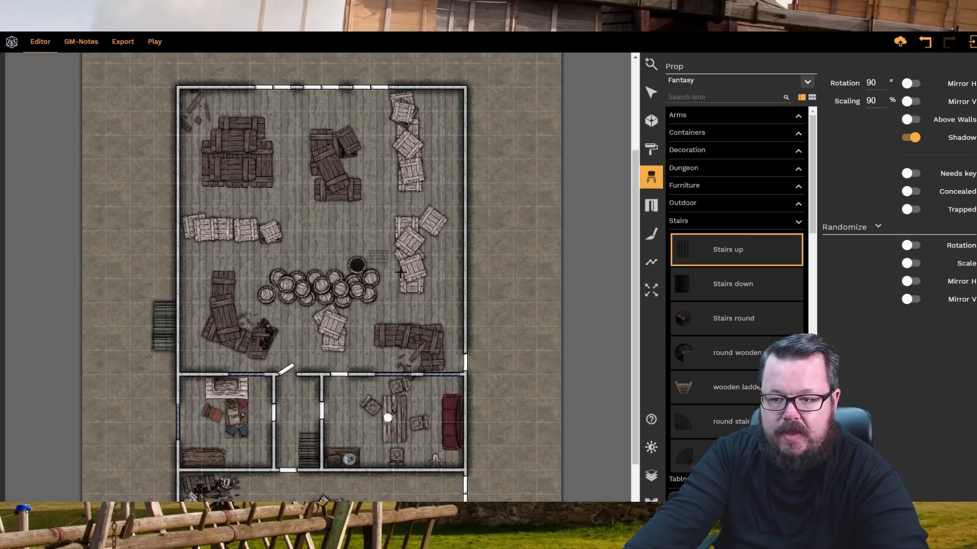
- Place a wooden ladder prop against the warehouse's north wall above the large dark crate stack, with 0° rotation and 100% scale
{"action": "left_click", "coordinate": [694, 390]}
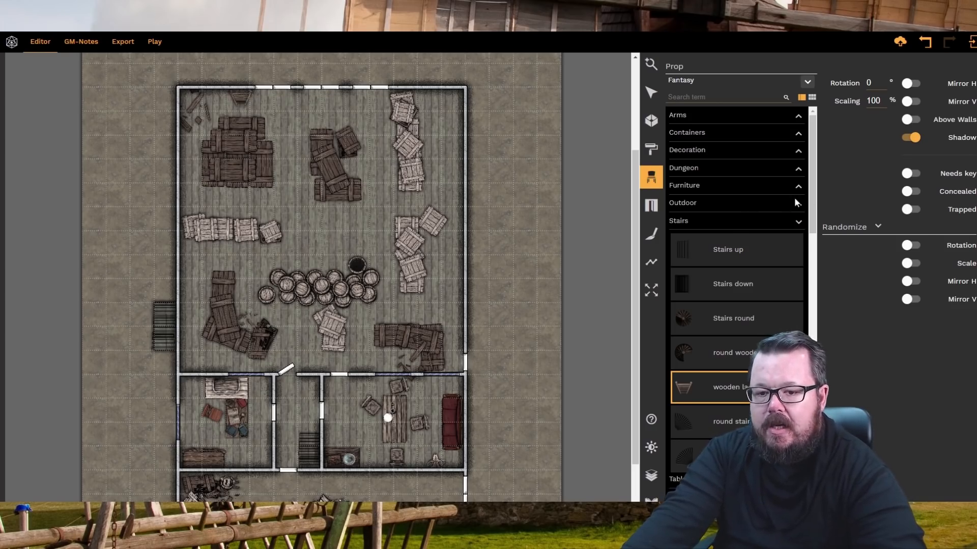
{"action": "left_click", "coordinate": [651, 93]}
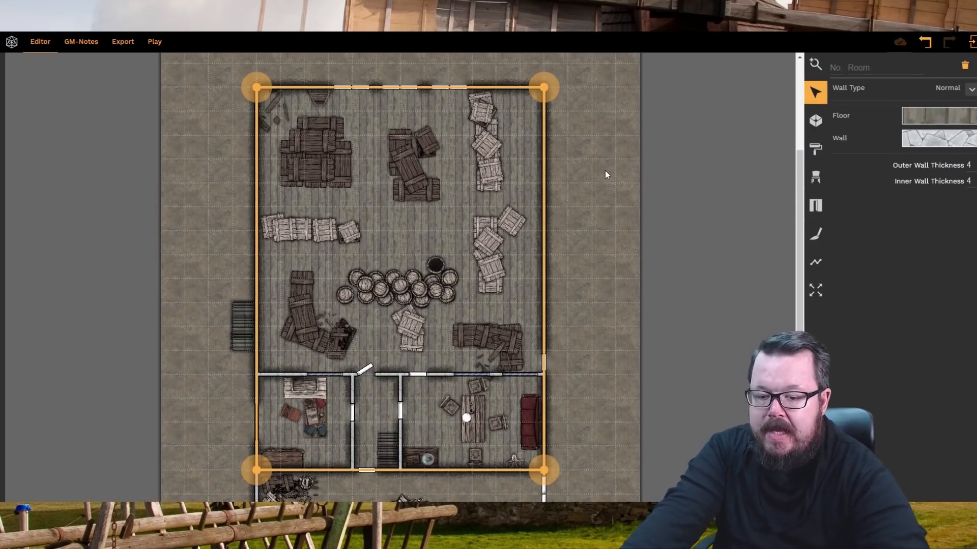
{"action": "scroll", "coordinate": [454, 217], "scroll_direction": "down", "scroll_amount": 2}
{"action": "scroll", "coordinate": [453, 216], "scroll_direction": "up", "scroll_amount": 2}
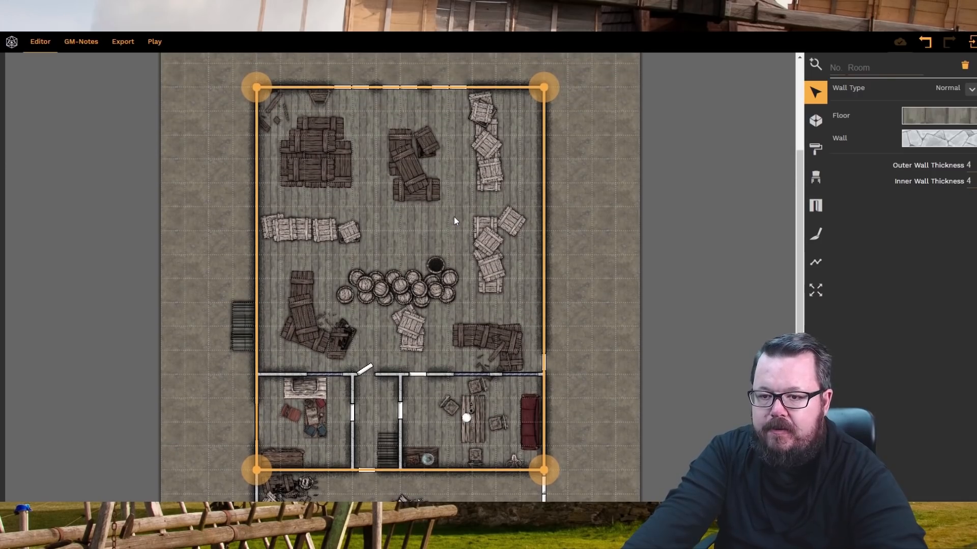
- Set up the Brush with the Brown clay texture from the Dirt category
{"action": "left_click", "coordinate": [822, 227]}
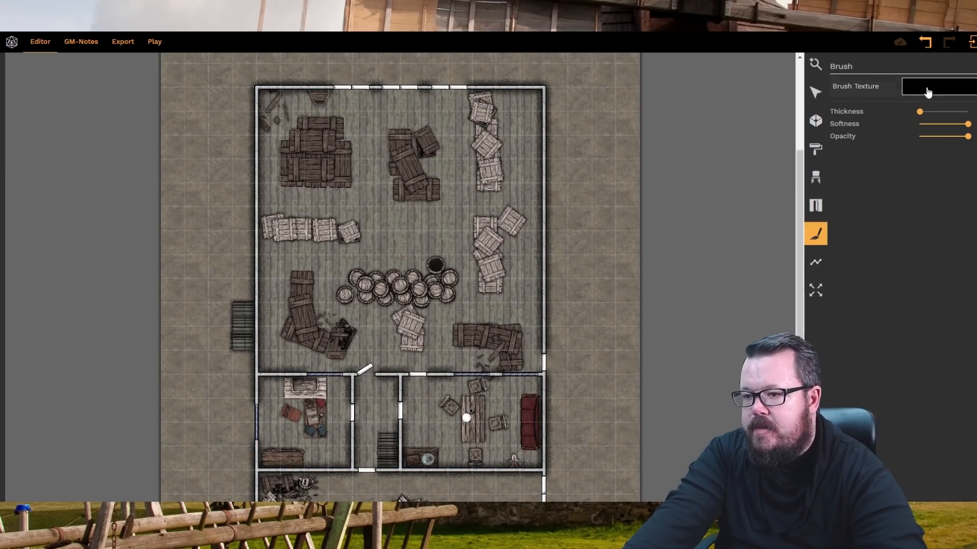
{"action": "left_click", "coordinate": [927, 91]}
{"action": "left_click", "coordinate": [866, 66]}
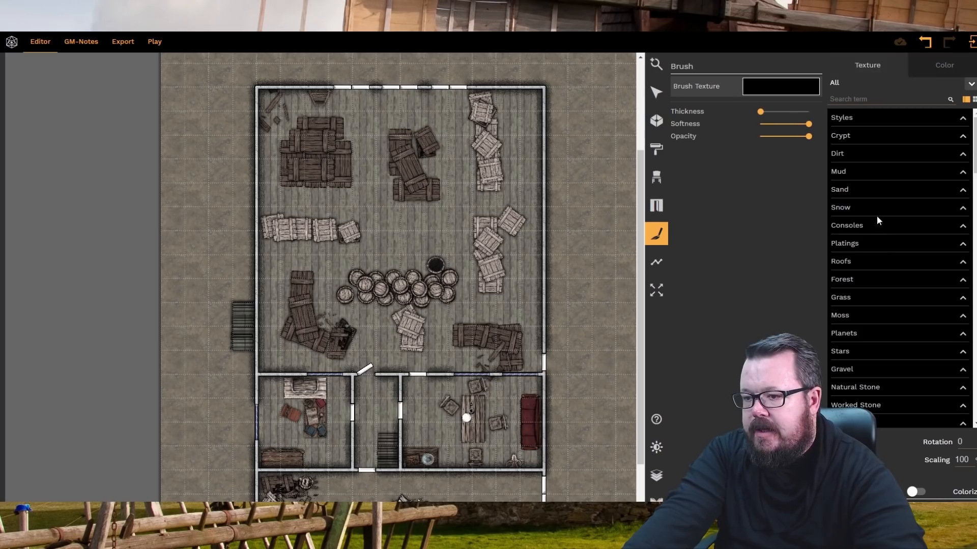
{"action": "left_click", "coordinate": [862, 157]}
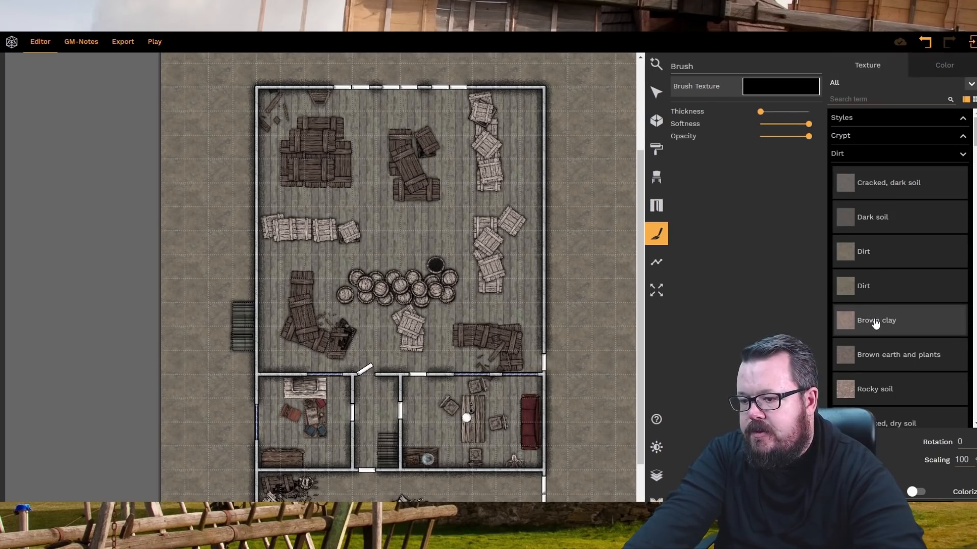
{"action": "left_click", "coordinate": [911, 320]}
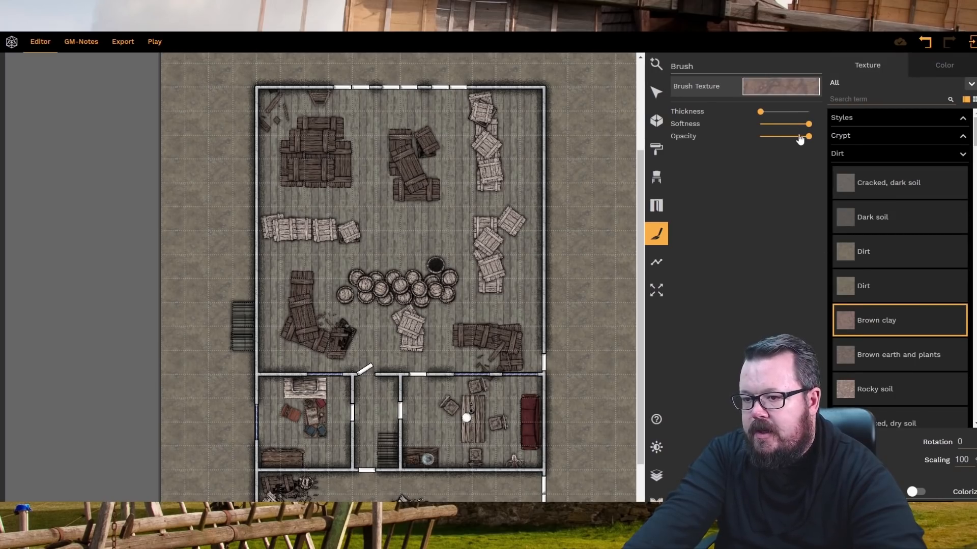
- Paint a thicker, partly transparent clay trail from the north wall between the crates and barrels into the hallway
{"action": "left_click", "coordinate": [443, 121]}
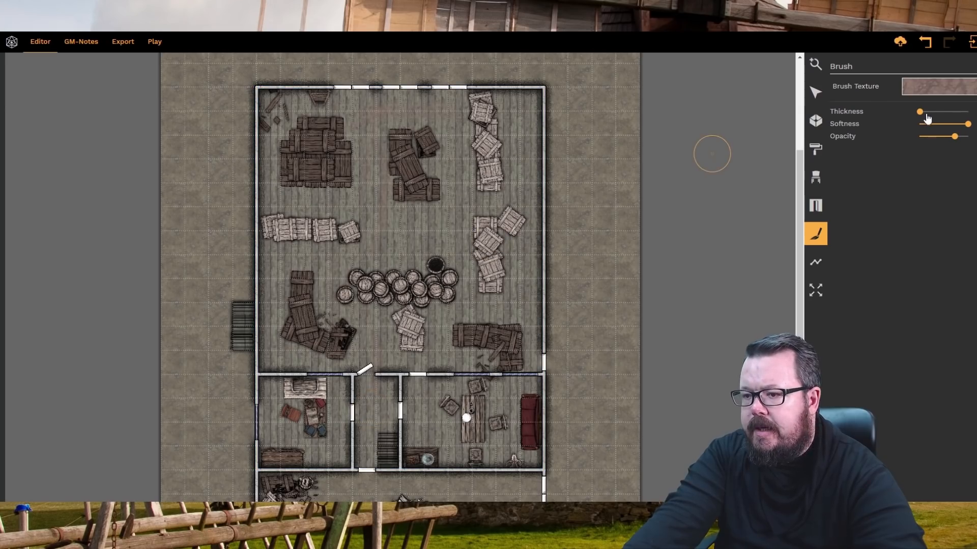
{"action": "left_click_drag", "start_coordinate": [921, 112], "coordinate": [956, 112]}
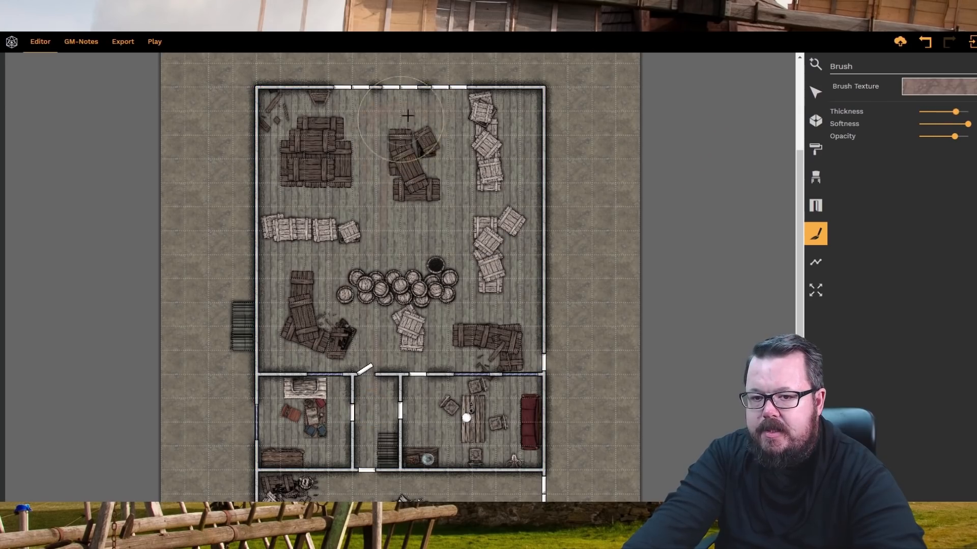
{"action": "mouse_move", "coordinate": [408, 116]}
{"action": "left_mouse_down"}
{"action": "mouse_move", "coordinate": [377, 120]}
{"action": "mouse_move", "coordinate": [373, 190]}
{"action": "mouse_move", "coordinate": [316, 302]}
{"action": "mouse_move", "coordinate": [365, 382]}
{"action": "mouse_move", "coordinate": [367, 428]}
{"action": "left_mouse_up"}
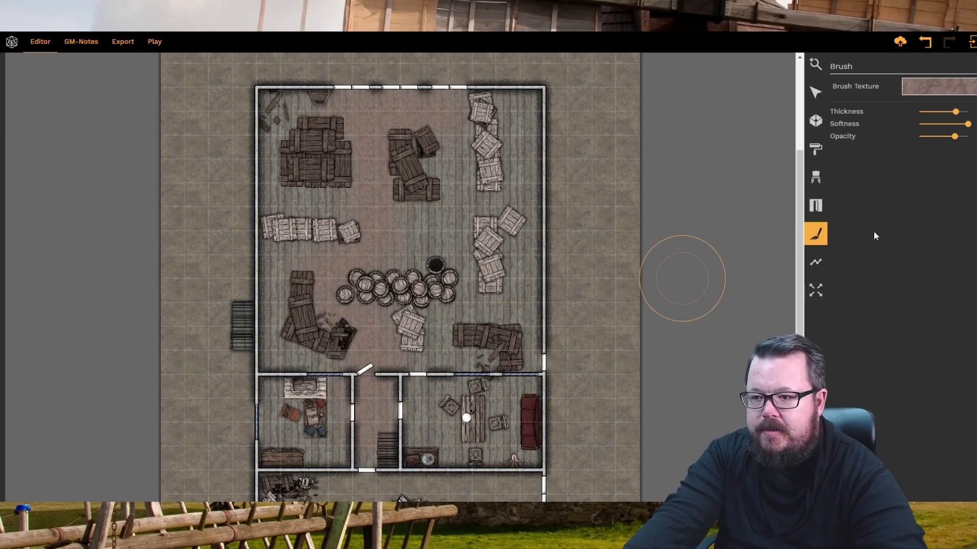
- Lower the opacity of the painted clay trail to make it subtler
{"action": "left_click", "coordinate": [815, 92]}
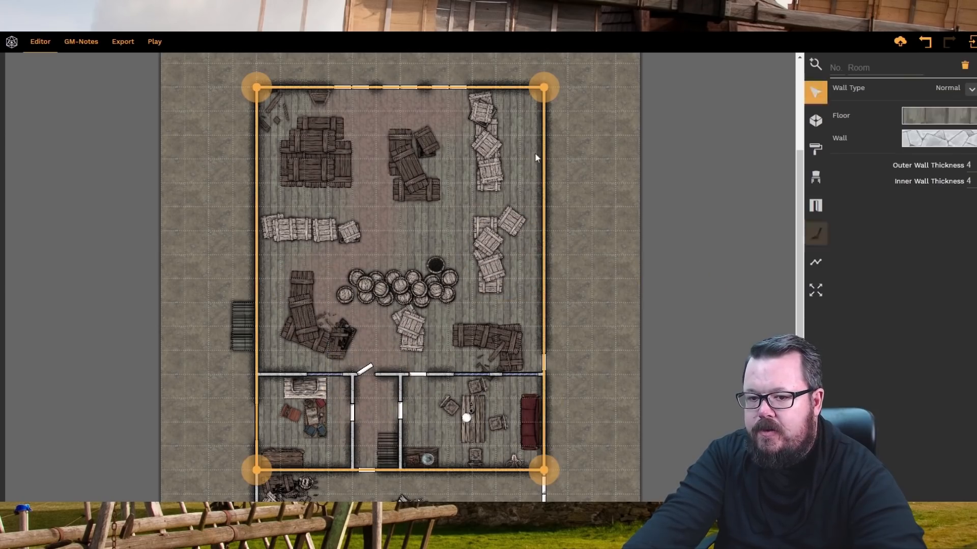
{"action": "left_click", "coordinate": [375, 208]}
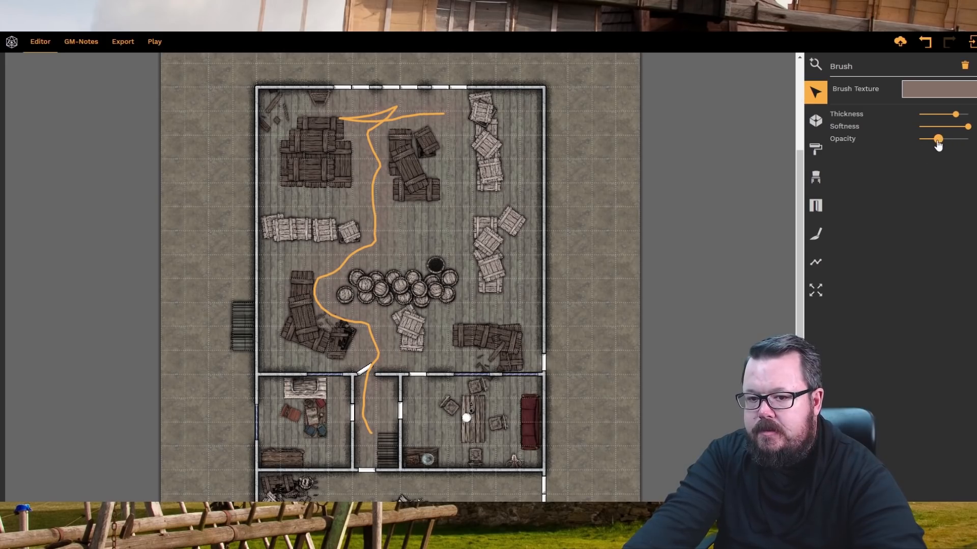
{"action": "left_click", "coordinate": [463, 209]}
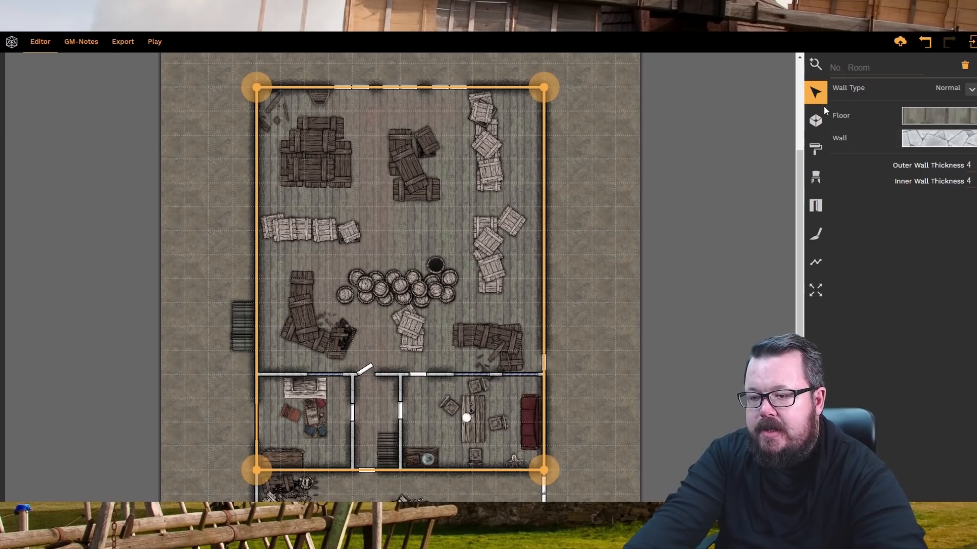
- Paint Brown clay dirt over the floors of the two small rooms beside the hallway
{"action": "left_click", "coordinate": [816, 233]}
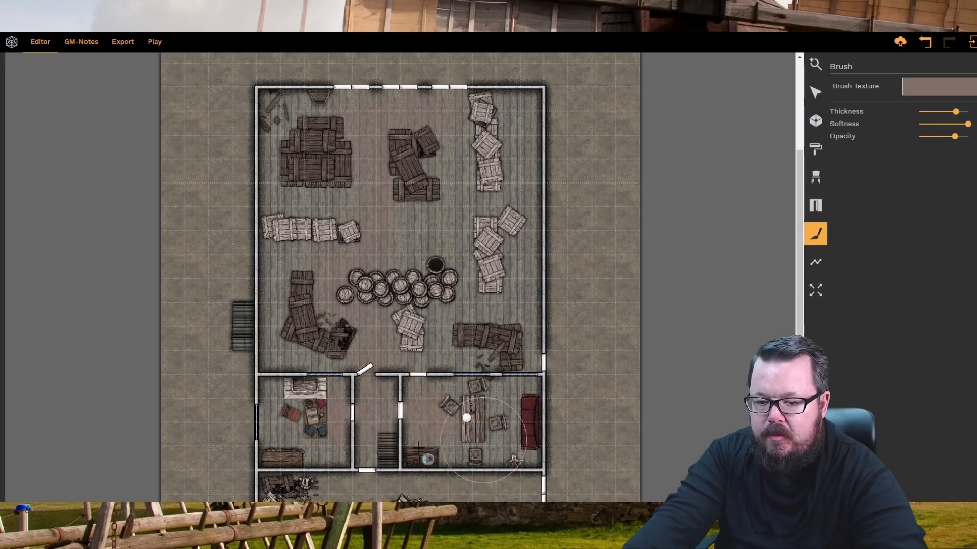
{"action": "scroll", "coordinate": [439, 324], "scroll_direction": "down", "scroll_amount": 2}
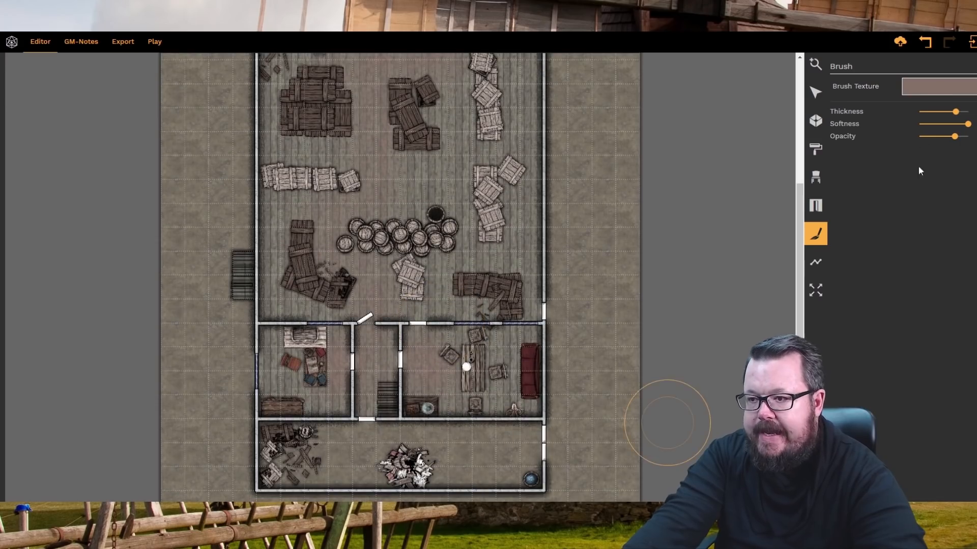
- Paint the floor of the long southern room with the Earthy soil texture
{"action": "left_click", "coordinate": [933, 87]}
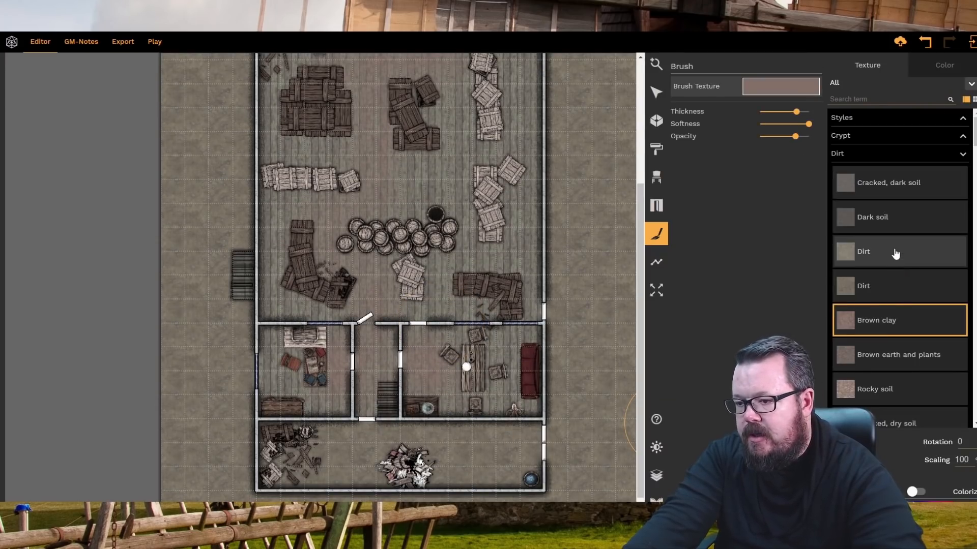
{"action": "scroll", "coordinate": [897, 269], "scroll_direction": "down", "scroll_amount": 3}
{"action": "scroll", "coordinate": [897, 269], "scroll_direction": "down", "scroll_amount": 2}
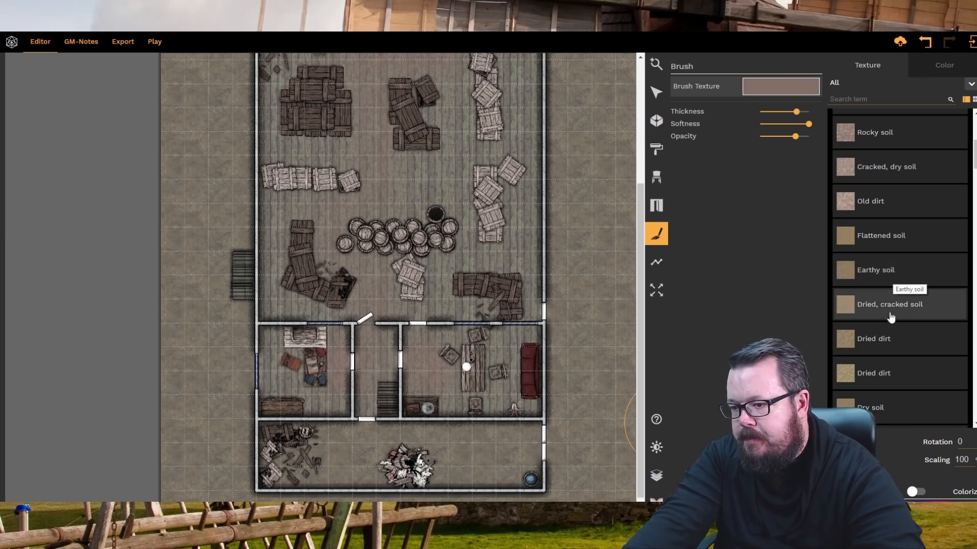
{"action": "left_click", "coordinate": [889, 270]}
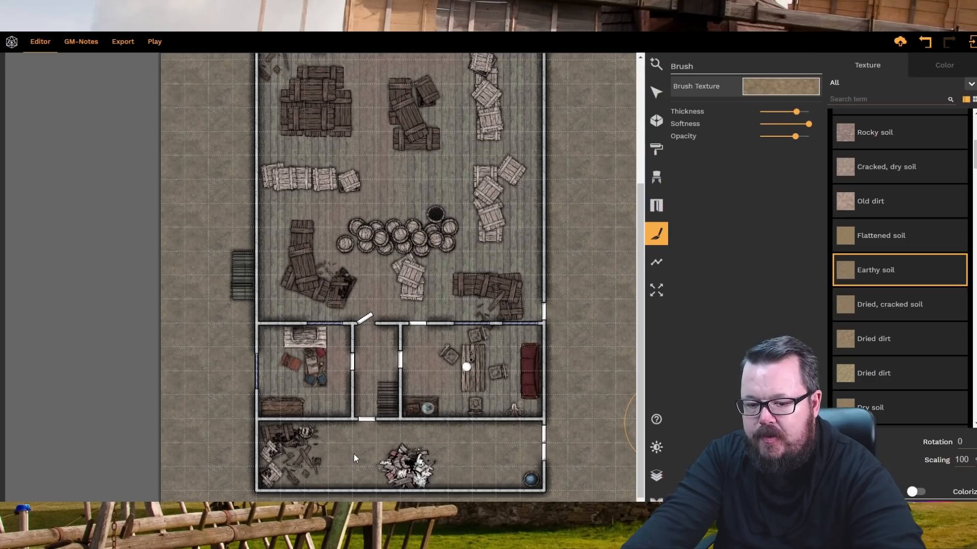
{"action": "mouse_move", "coordinate": [354, 458]}
{"action": "left_mouse_down"}
{"action": "mouse_move", "coordinate": [326, 450]}
{"action": "mouse_move", "coordinate": [535, 447]}
{"action": "mouse_move", "coordinate": [700, 471]}
{"action": "left_mouse_up"}
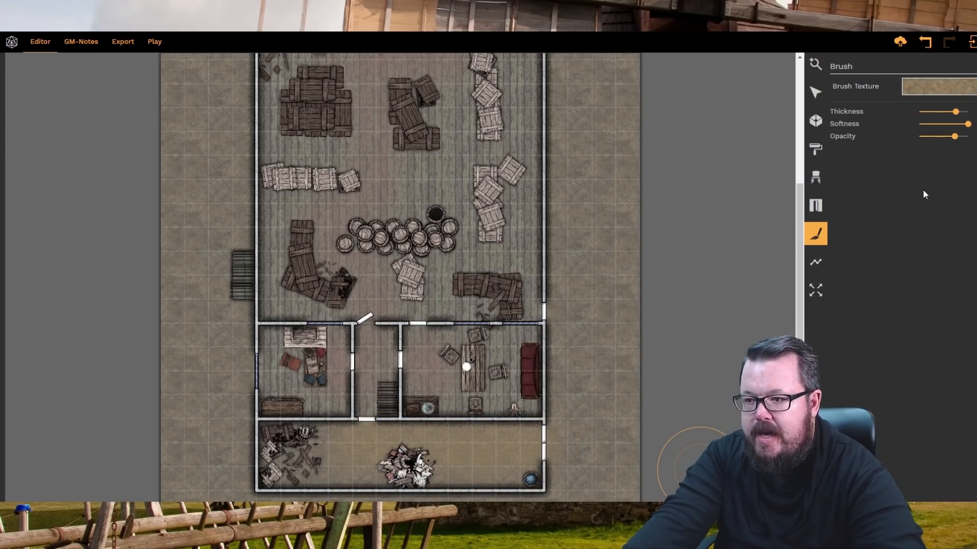
- Change the brush texture to Wet mud with grainy patches from the Dirt category
{"action": "left_click", "coordinate": [936, 95]}
{"action": "scroll", "coordinate": [885, 330], "scroll_direction": "down", "scroll_amount": 3}
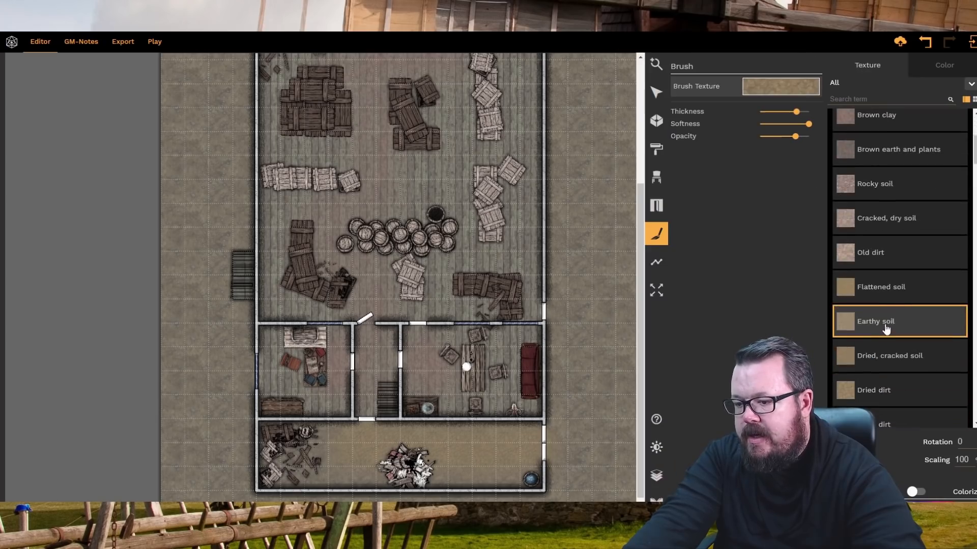
{"action": "scroll", "coordinate": [886, 330], "scroll_direction": "down", "scroll_amount": 3}
{"action": "scroll", "coordinate": [893, 306], "scroll_direction": "down", "scroll_amount": 1}
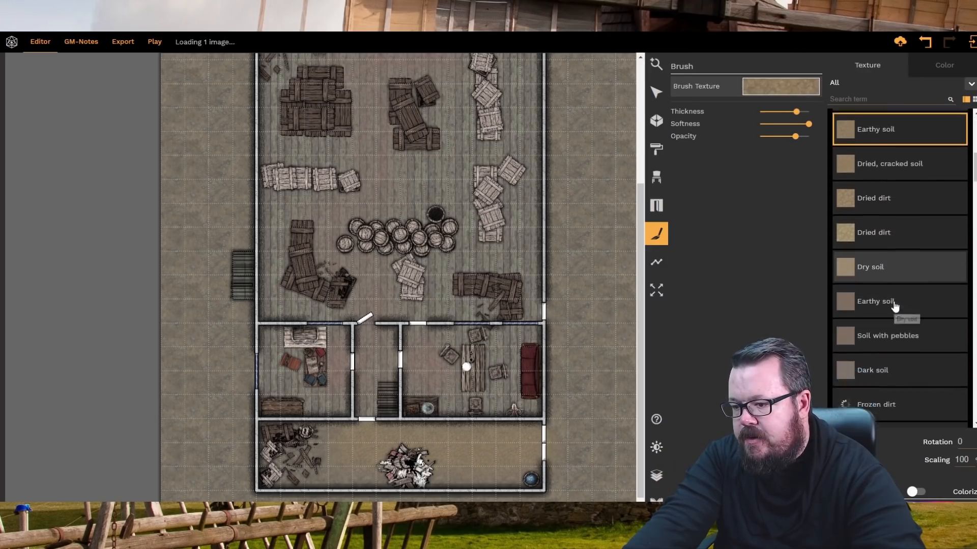
{"action": "scroll", "coordinate": [894, 306], "scroll_direction": "down", "scroll_amount": 2}
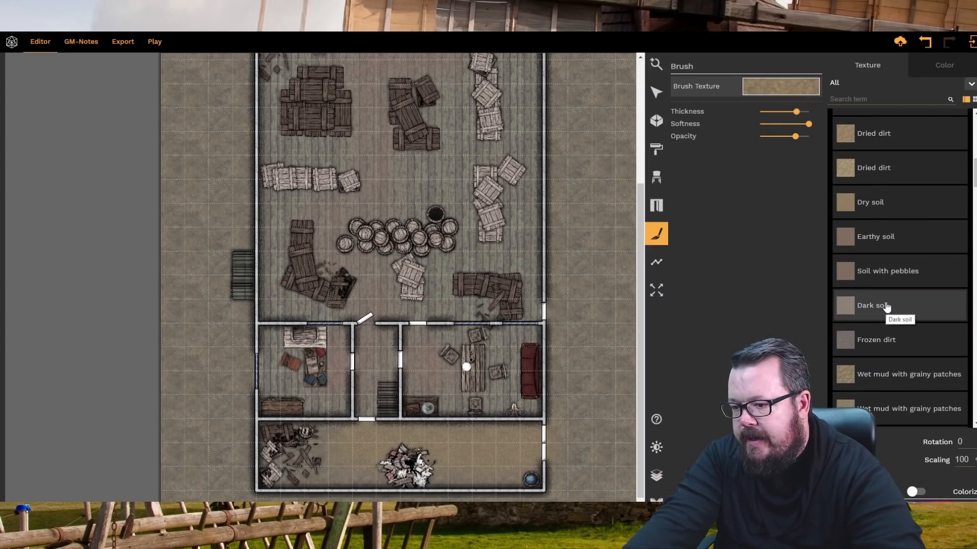
{"action": "left_click", "coordinate": [888, 374]}
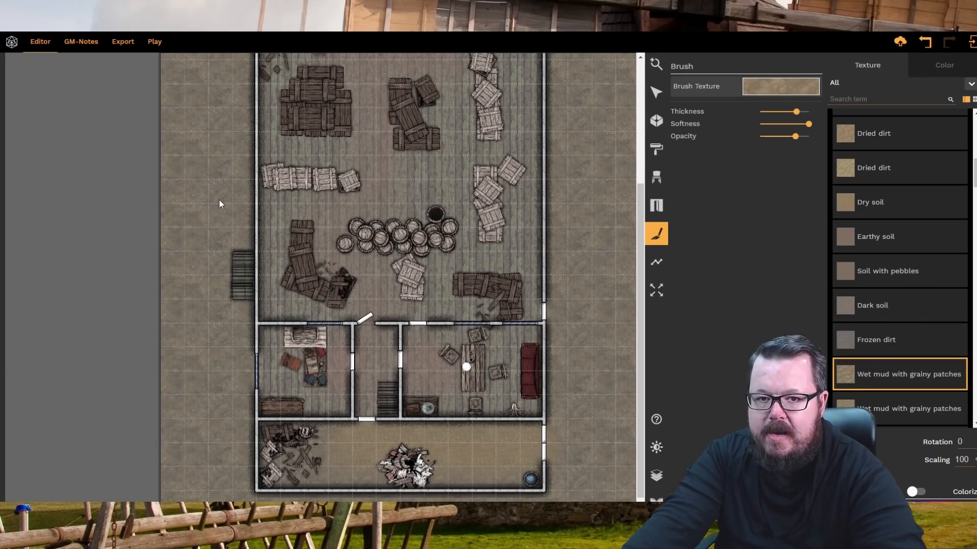
- Paint wet mud along the ground outside the west wall, undoing and repainting the stroke that overlaps the exterior stairs
{"action": "scroll", "coordinate": [217, 202], "scroll_direction": "up", "scroll_amount": 5}
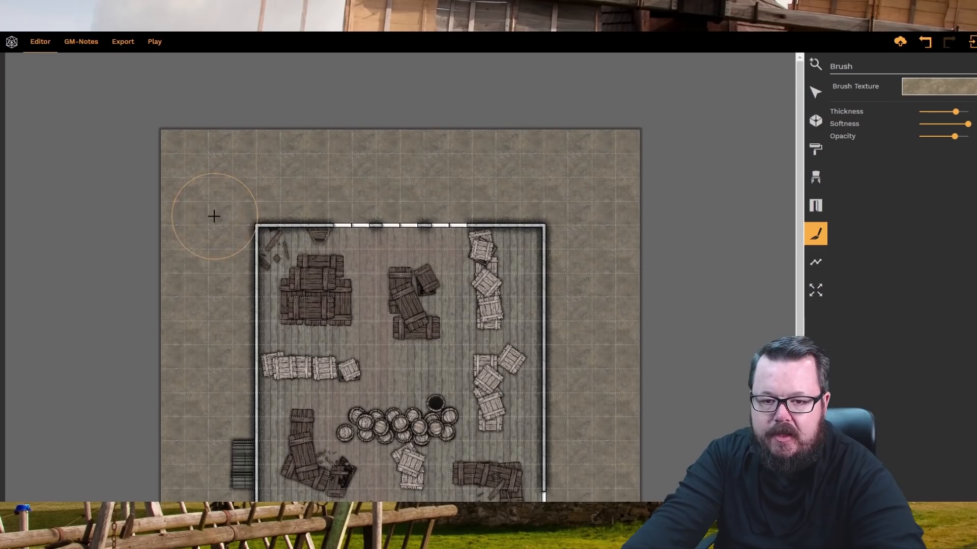
{"action": "mouse_move", "coordinate": [228, 227]}
{"action": "left_mouse_down"}
{"action": "mouse_move", "coordinate": [209, 455]}
{"action": "mouse_move", "coordinate": [223, 529]}
{"action": "left_mouse_up"}
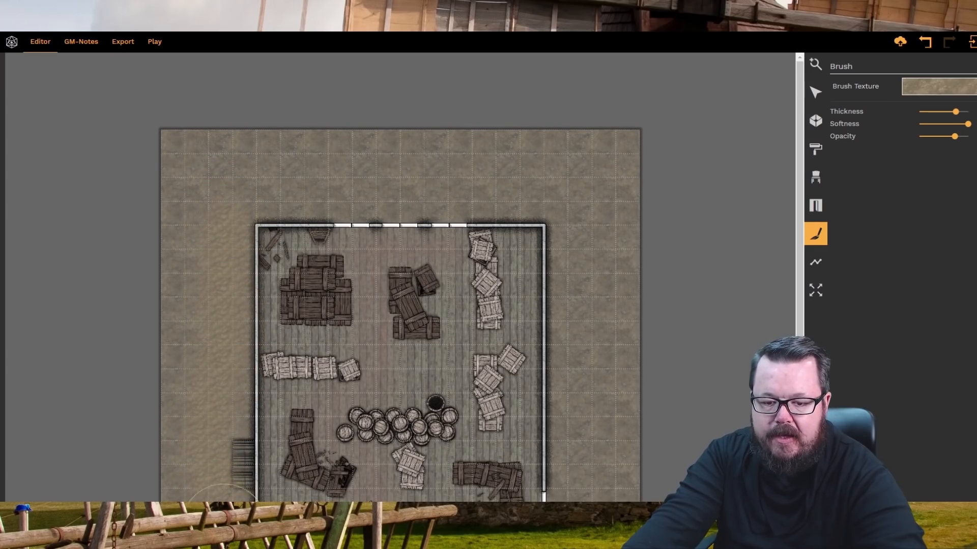
{"action": "scroll", "coordinate": [209, 412], "scroll_direction": "down", "scroll_amount": 5}
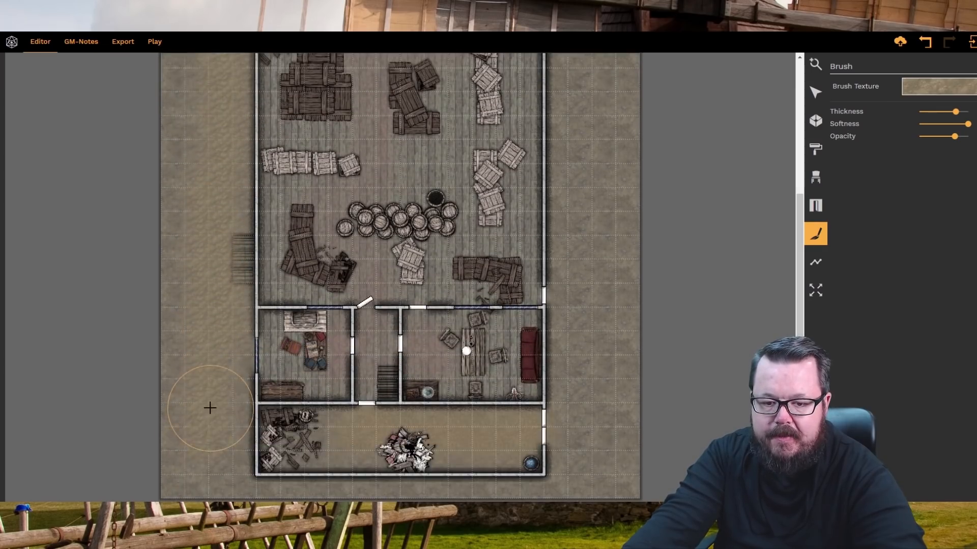
{"action": "key", "text": "ctrl+z"}
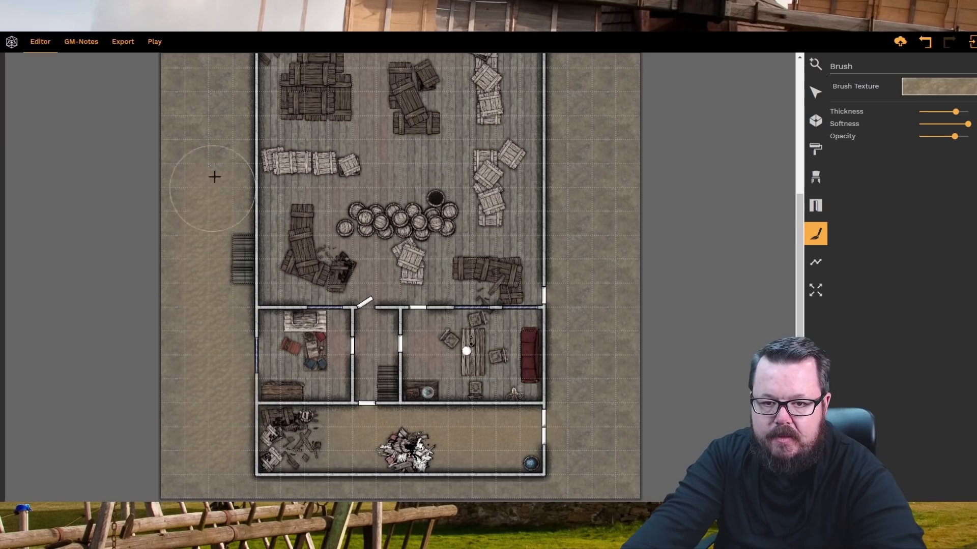
{"action": "mouse_move", "coordinate": [206, 211]}
{"action": "left_mouse_down"}
{"action": "mouse_move", "coordinate": [202, 233]}
{"action": "mouse_move", "coordinate": [214, 179]}
{"action": "mouse_move", "coordinate": [202, 290]}
{"action": "left_mouse_up"}
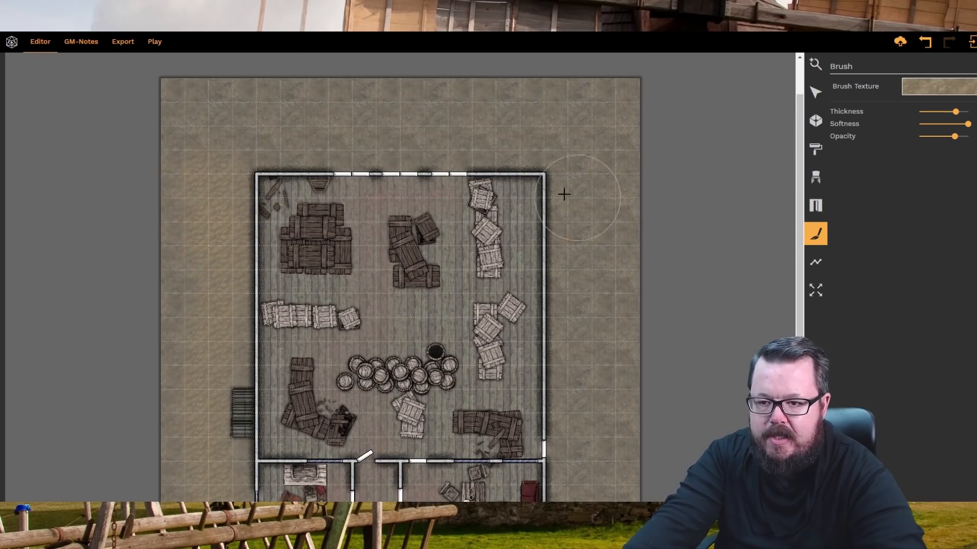
- Paint wet mud along the ground outside the building's east wall
{"action": "mouse_move", "coordinate": [564, 181]}
{"action": "left_mouse_down"}
{"action": "mouse_move", "coordinate": [581, 375]}
{"action": "mouse_move", "coordinate": [577, 490]}
{"action": "left_mouse_up"}
{"action": "scroll", "coordinate": [575, 414], "scroll_direction": "down", "scroll_amount": 4}
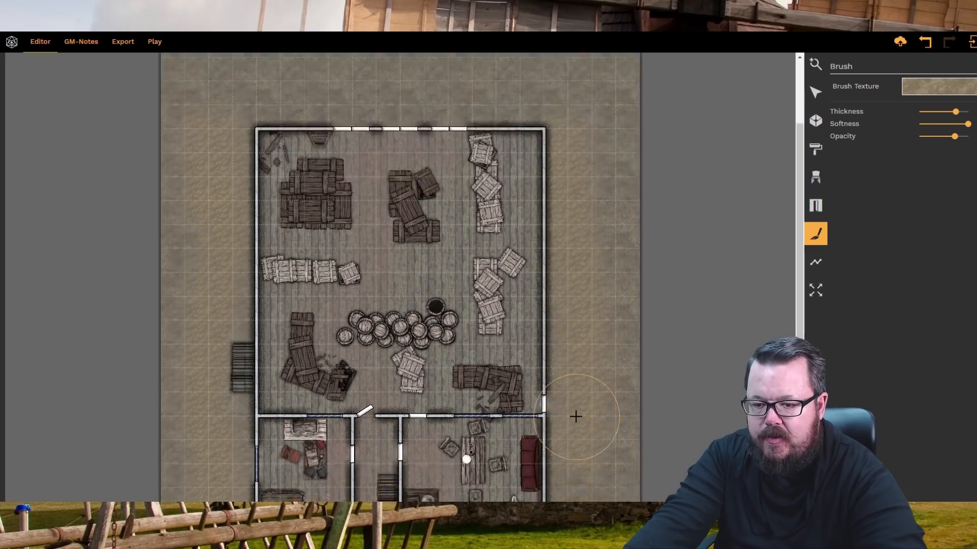
{"action": "mouse_move", "coordinate": [547, 456]}
{"action": "left_mouse_down"}
{"action": "mouse_move", "coordinate": [377, 463]}
{"action": "mouse_move", "coordinate": [198, 453]}
{"action": "mouse_move", "coordinate": [566, 437]}
{"action": "left_mouse_up"}
{"action": "scroll", "coordinate": [570, 433], "scroll_direction": "up", "scroll_amount": 4}
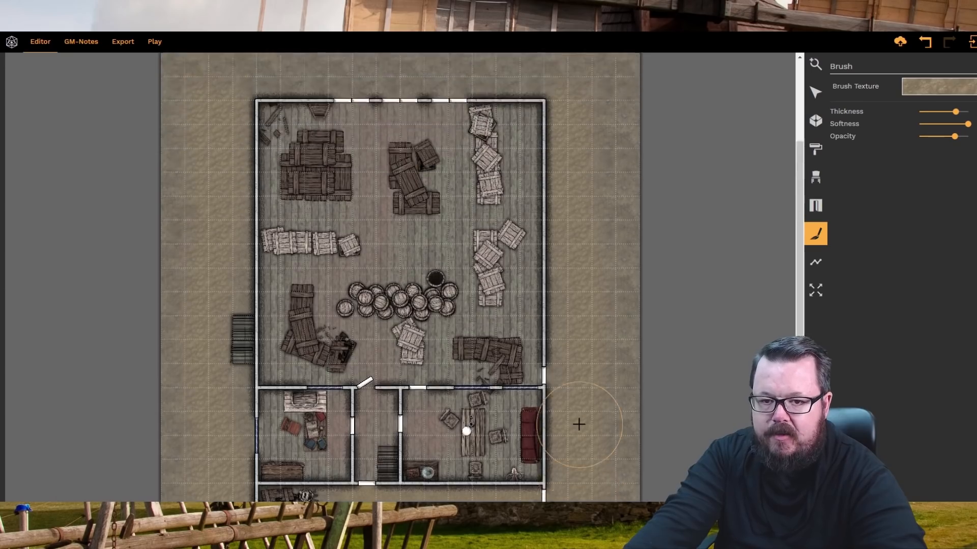
- Paint a full-width road north of the warehouse with the Rocks and small stones texture from the Gravel category
{"action": "left_click", "coordinate": [923, 91]}
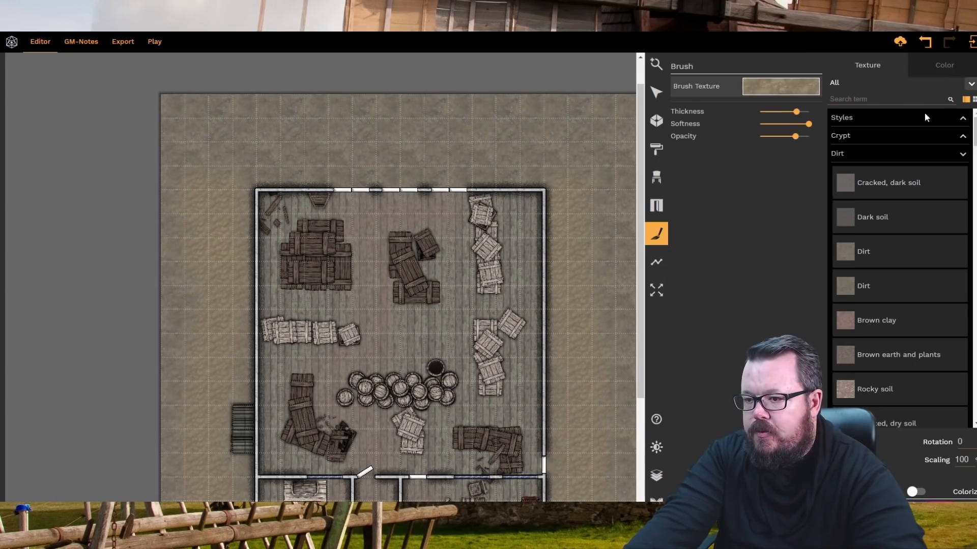
{"action": "left_click", "coordinate": [869, 154]}
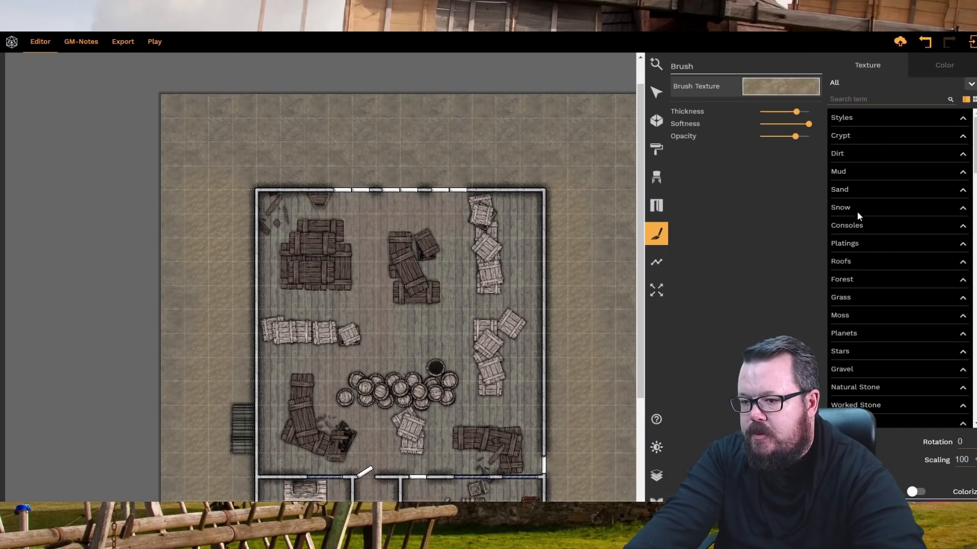
{"action": "left_click", "coordinate": [857, 369]}
{"action": "scroll", "coordinate": [865, 369], "scroll_direction": "down", "scroll_amount": 4}
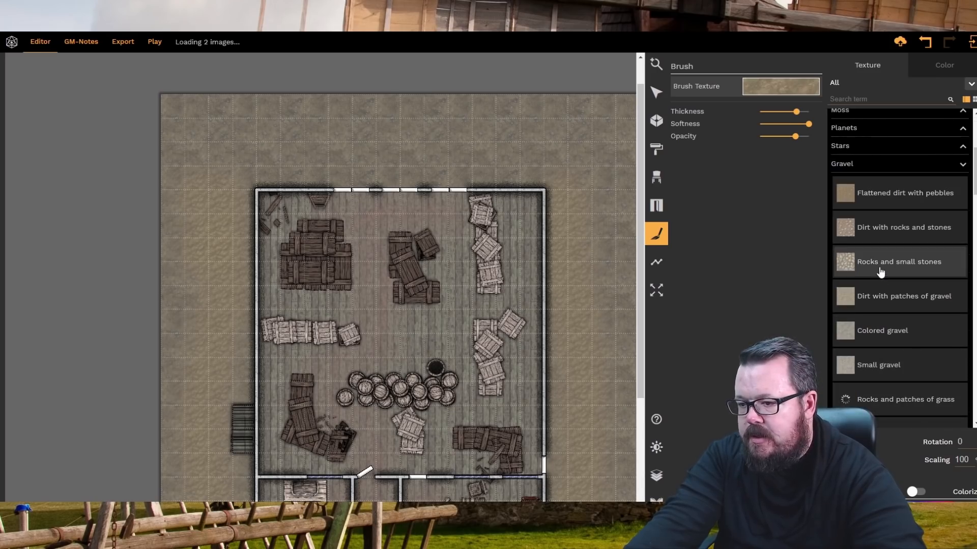
{"action": "left_click", "coordinate": [880, 273]}
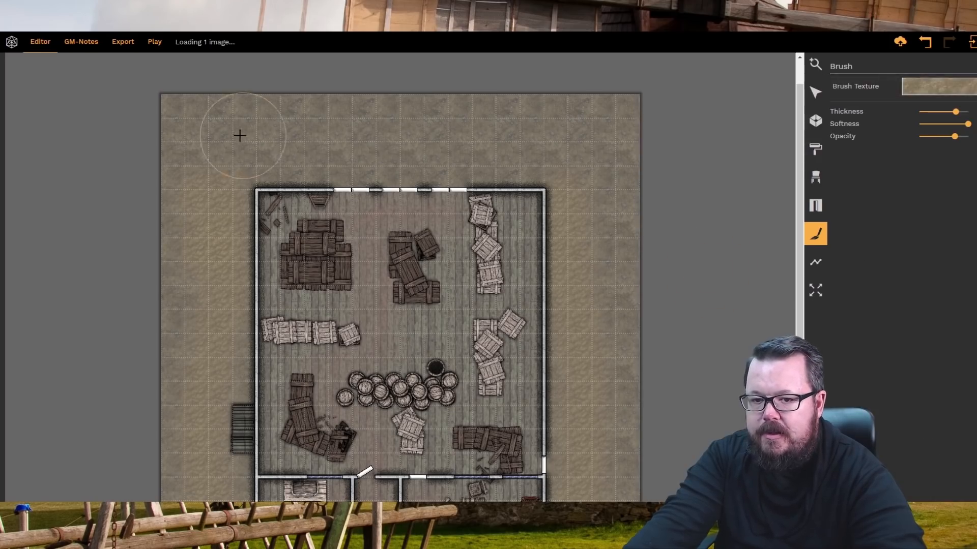
{"action": "mouse_move", "coordinate": [157, 146]}
{"action": "left_mouse_down"}
{"action": "mouse_move", "coordinate": [517, 153]}
{"action": "mouse_move", "coordinate": [634, 126]}
{"action": "mouse_move", "coordinate": [205, 116]}
{"action": "mouse_move", "coordinate": [112, 137]}
{"action": "left_mouse_up"}
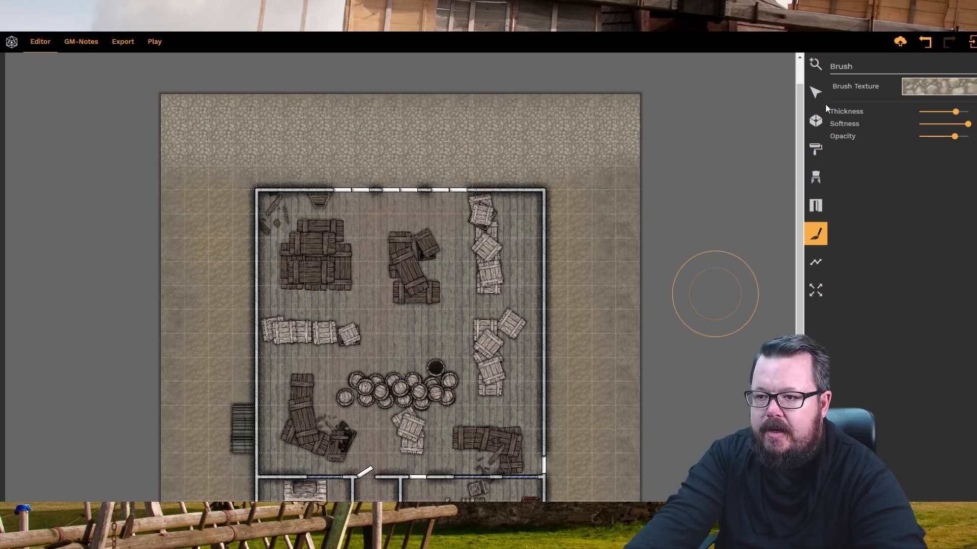
- Select the painted stone road and set its texture scaling to 200
{"action": "left_click", "coordinate": [815, 92]}
{"action": "left_click", "coordinate": [432, 135]}
{"action": "left_click", "coordinate": [427, 135]}
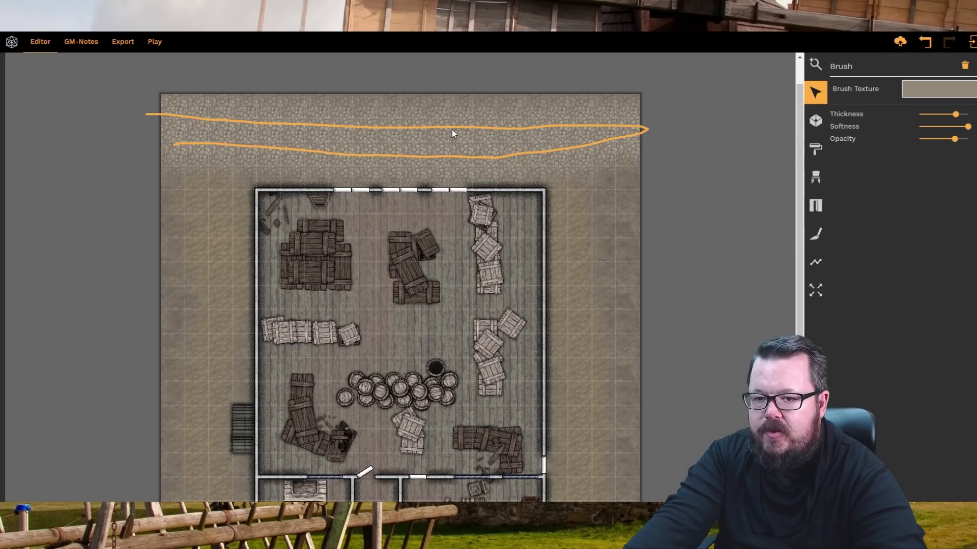
{"action": "left_click", "coordinate": [941, 89]}
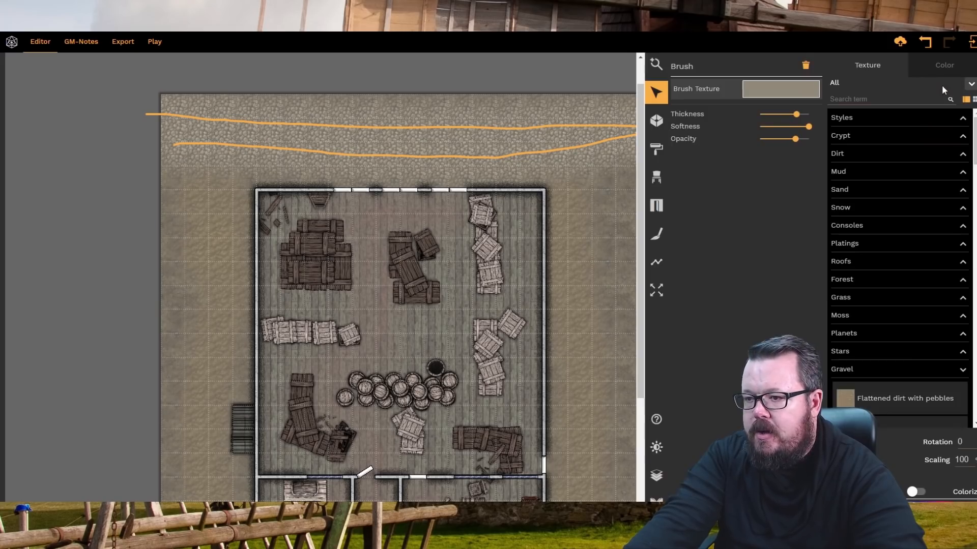
{"action": "left_click", "coordinate": [961, 460]}
{"action": "type", "text": "200"}
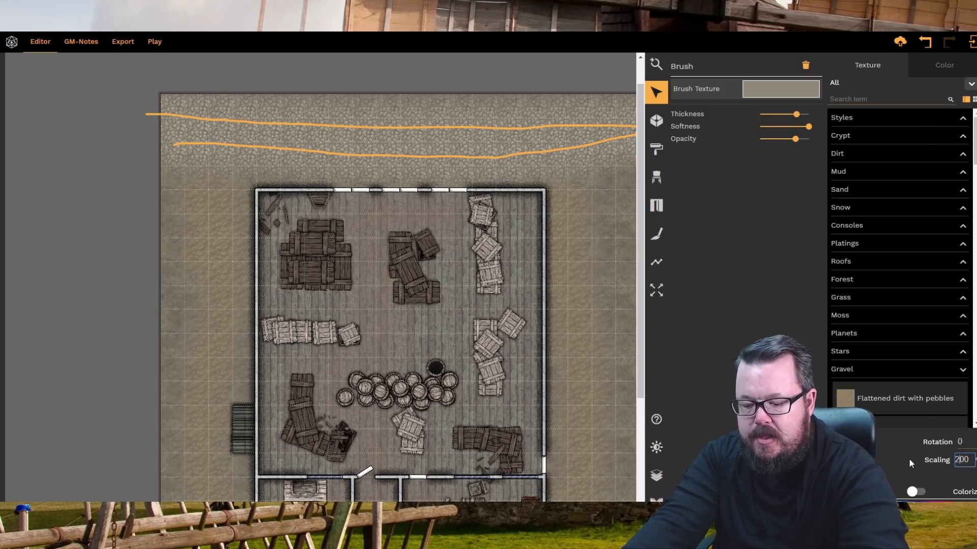
- Set the texture scaling to 200 for the short northwest mud stroke and the long mud stroke along the west wall
{"action": "left_click", "coordinate": [200, 252]}
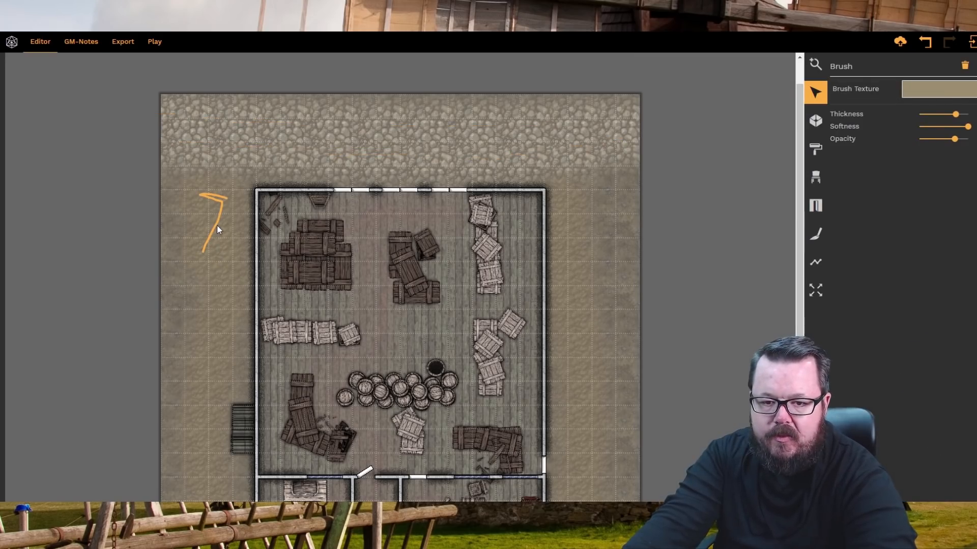
{"action": "left_click", "coordinate": [936, 90]}
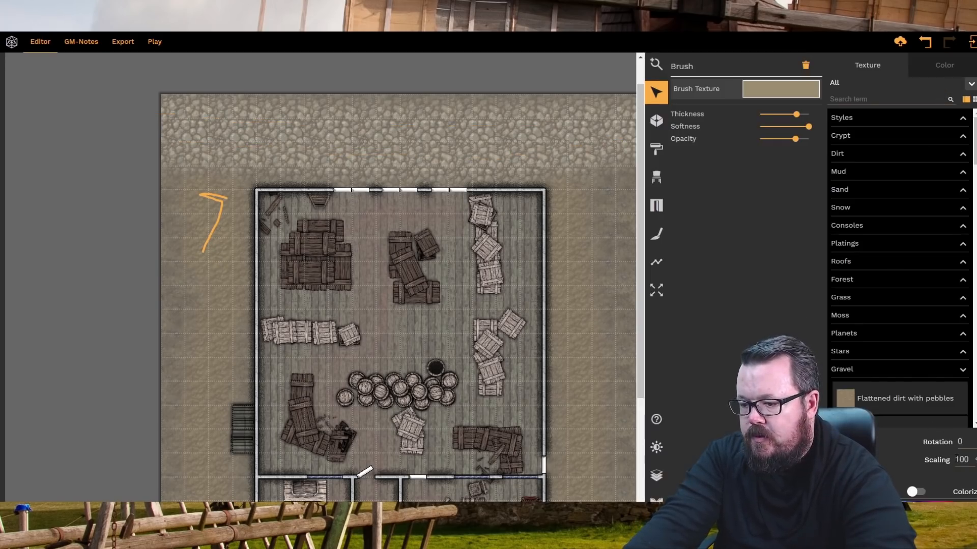
{"action": "type", "text": "200"}
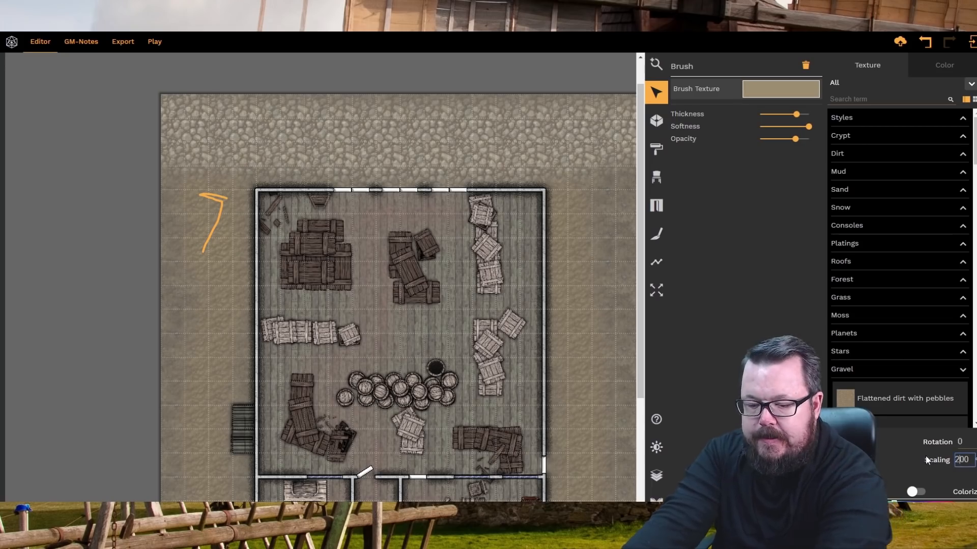
{"action": "left_click", "coordinate": [218, 352]}
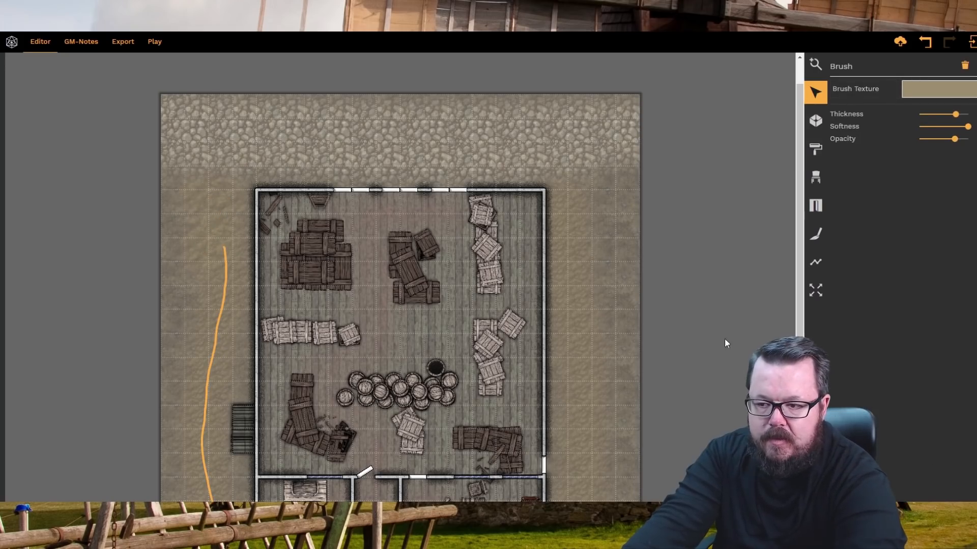
{"action": "left_click", "coordinate": [936, 89]}
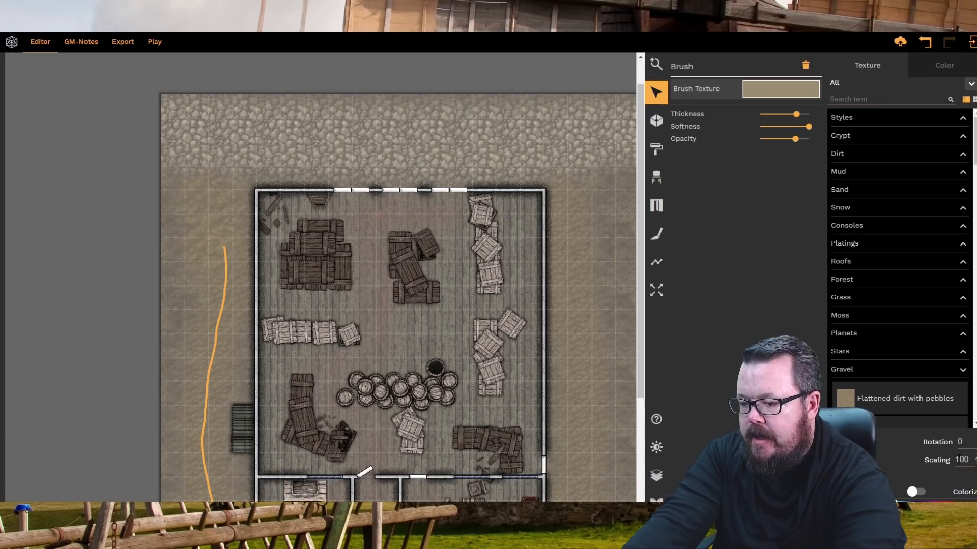
{"action": "type", "text": "2"}
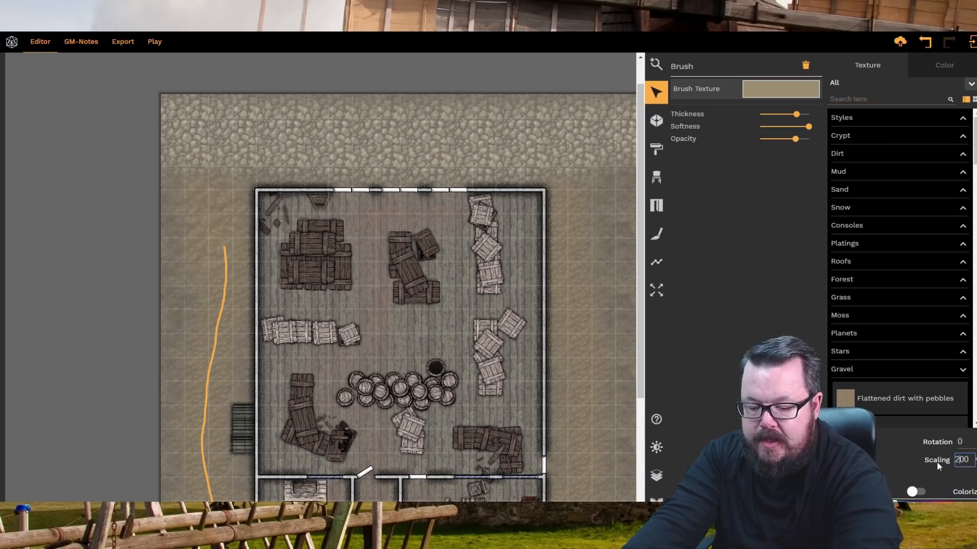
- Set the texture scaling of the long mud stroke outside the east wall to 200
{"action": "left_click", "coordinate": [565, 336]}
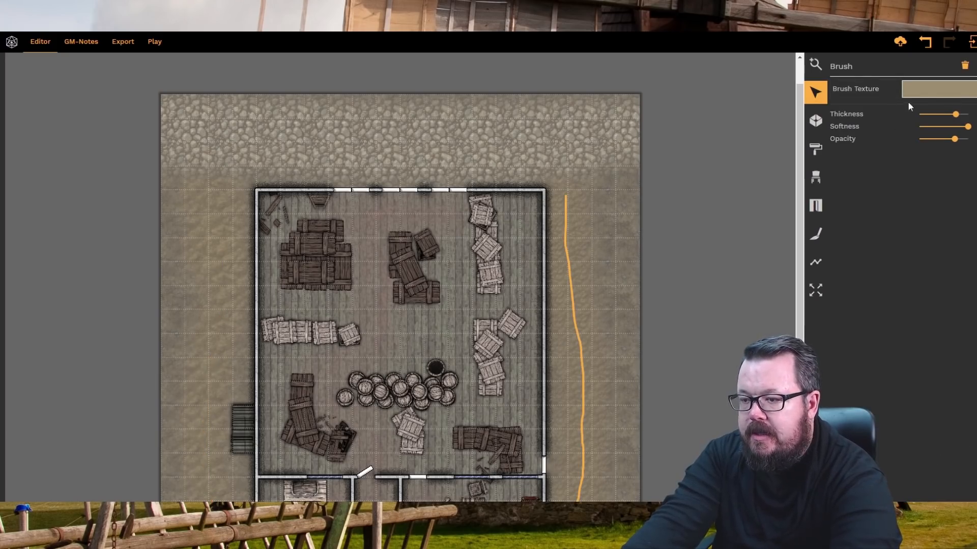
{"action": "left_click", "coordinate": [916, 91]}
{"action": "left_click_drag", "start_coordinate": [959, 460], "coordinate": [930, 457]}
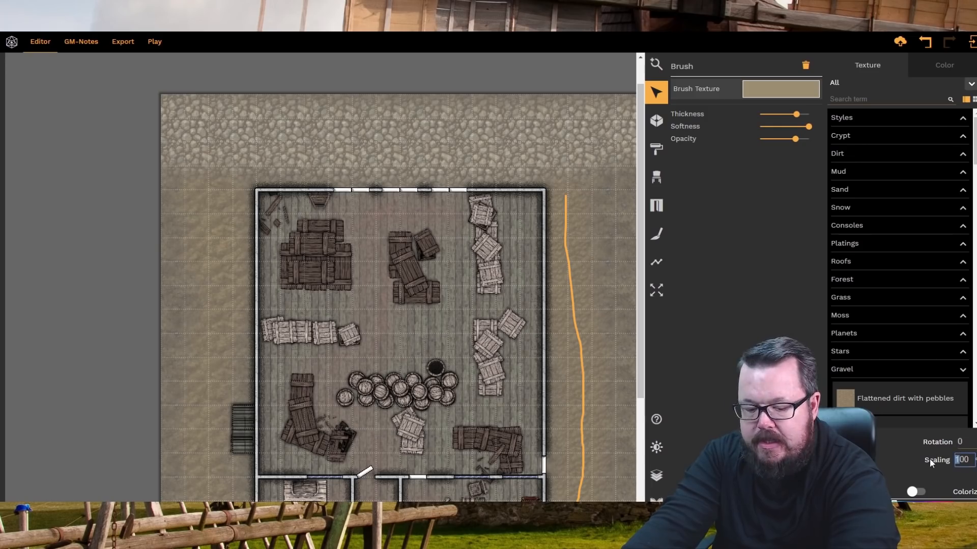
{"action": "type", "text": "2"}
{"action": "left_click", "coordinate": [611, 305]}
- Set the texture scaling of the mud stroke beside the building's southeast corner to 200
{"action": "scroll", "coordinate": [613, 305], "scroll_direction": "down", "scroll_amount": 5}
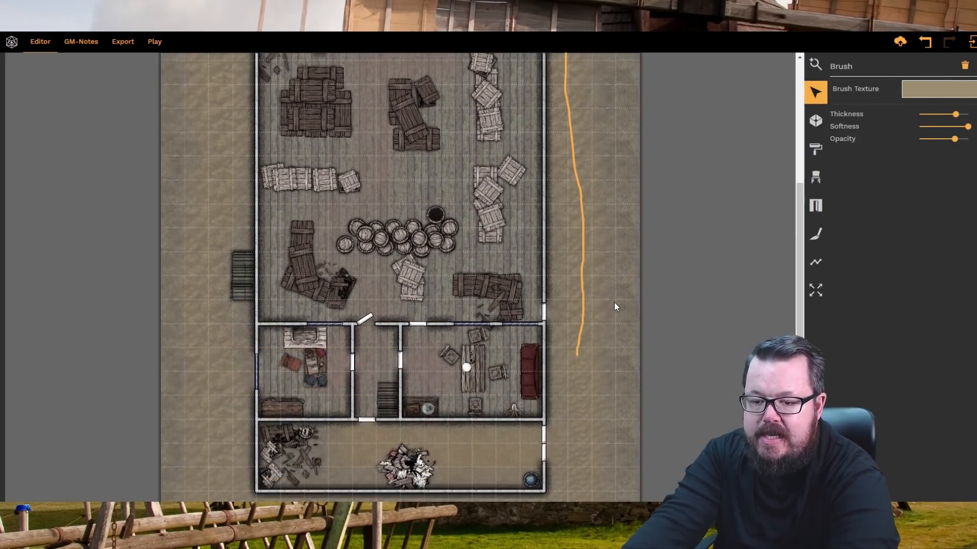
{"action": "left_click", "coordinate": [583, 408]}
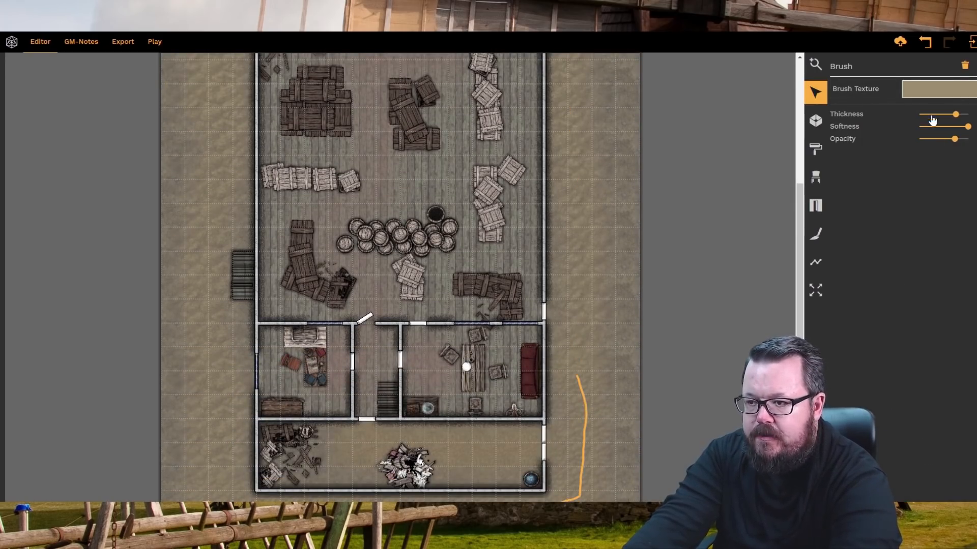
{"action": "left_click", "coordinate": [936, 93]}
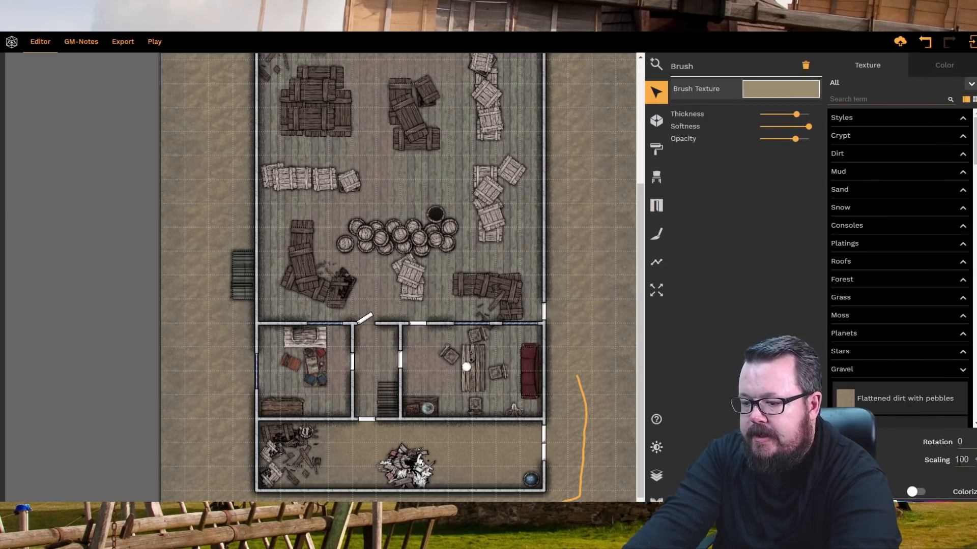
{"action": "left_click_drag", "start_coordinate": [969, 460], "coordinate": [930, 460]}
{"action": "type", "text": "200"}
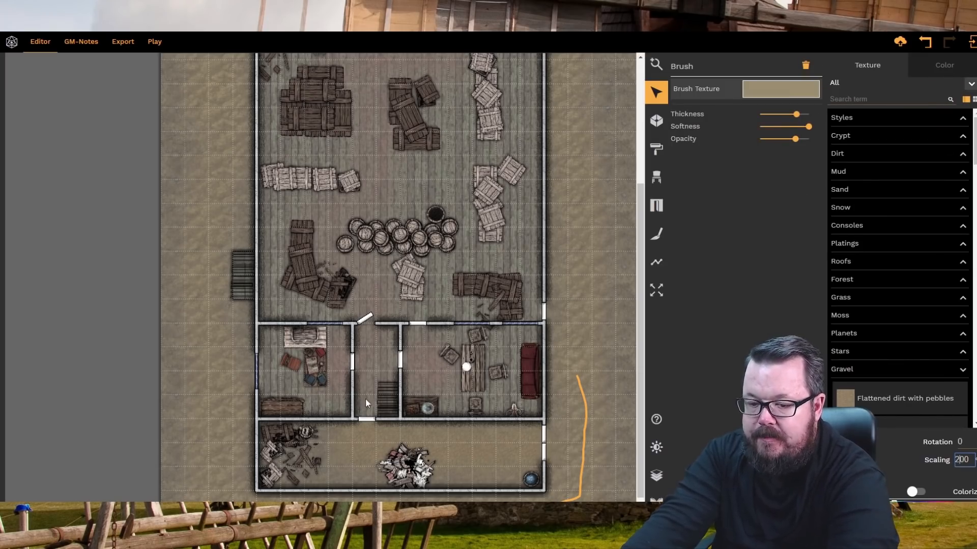
- Deselect the mud stroke and rename the unnamed level as Ground floor
{"action": "left_click", "coordinate": [133, 331]}
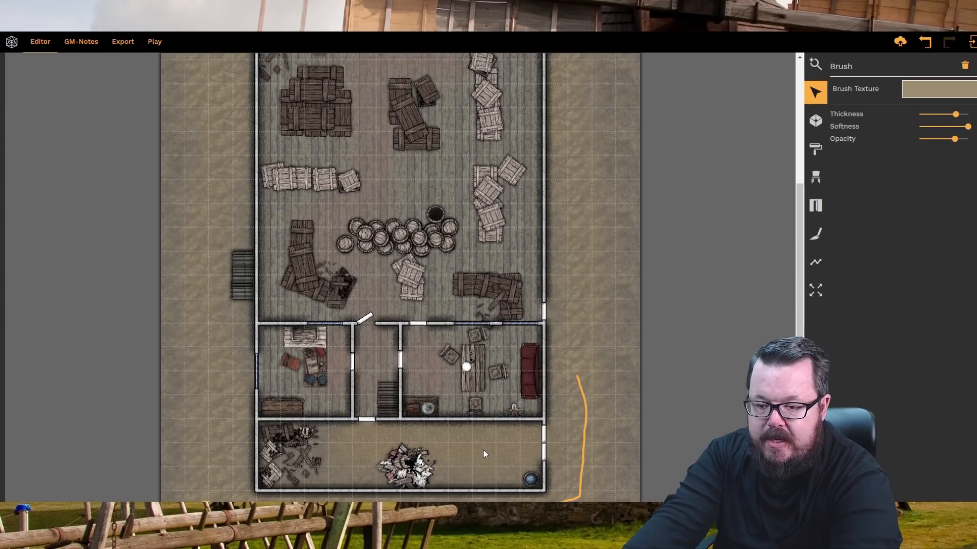
{"action": "scroll", "coordinate": [631, 402], "scroll_direction": "up", "scroll_amount": 5}
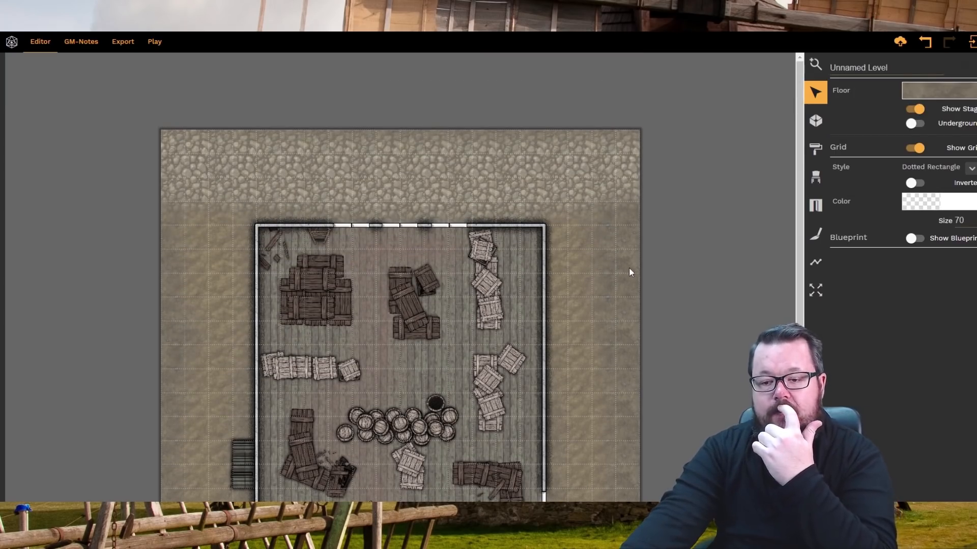
{"action": "scroll", "coordinate": [630, 265], "scroll_direction": "down", "scroll_amount": 1}
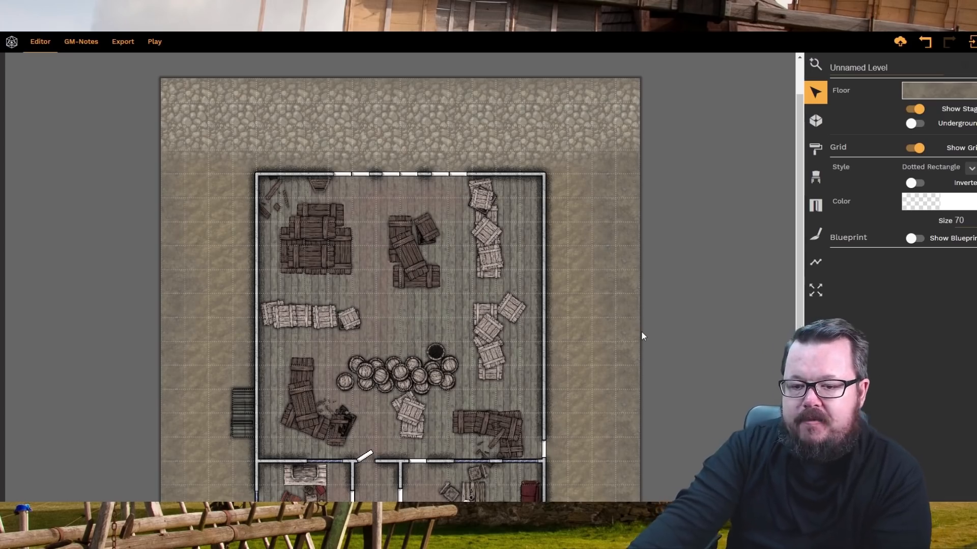
{"action": "scroll", "coordinate": [641, 333], "scroll_direction": "down", "scroll_amount": 2}
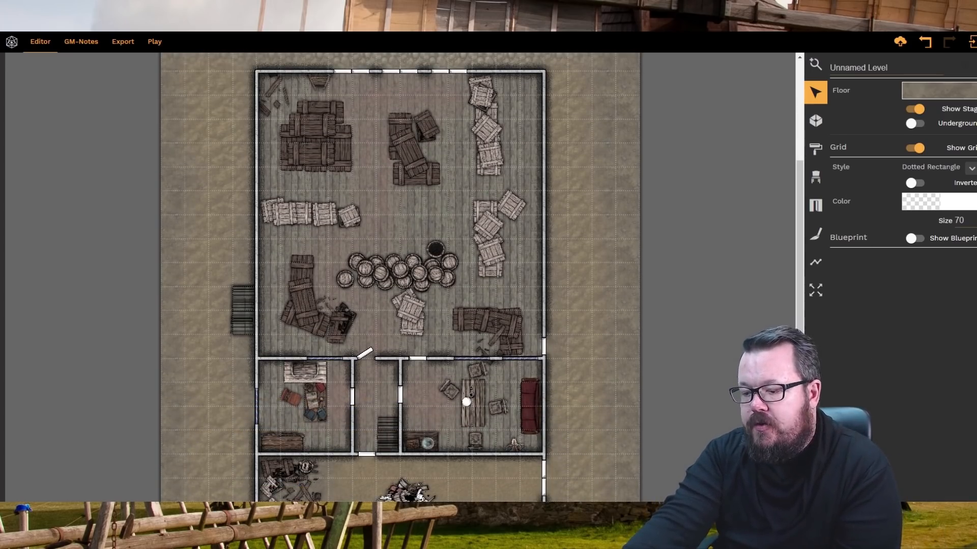
{"action": "left_click", "coordinate": [816, 475]}
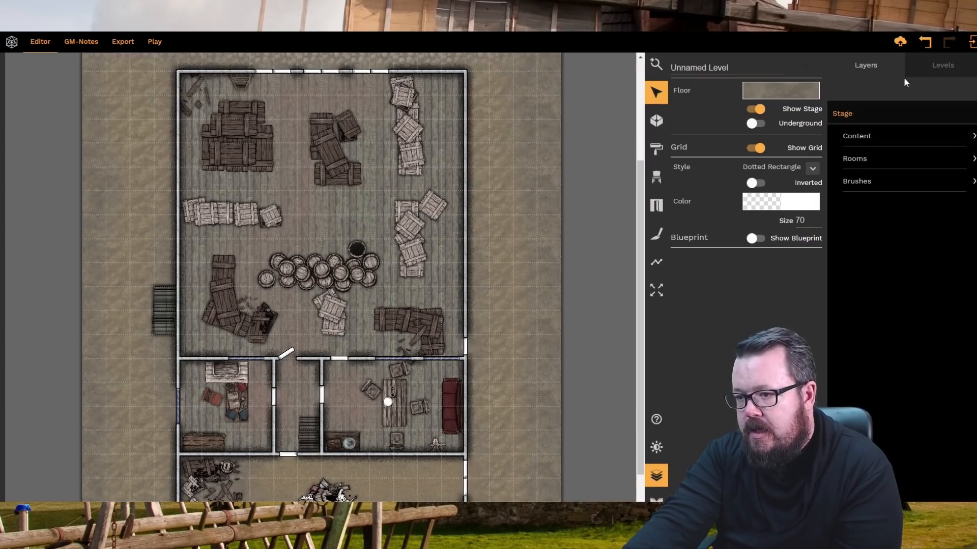
{"action": "left_click", "coordinate": [943, 66]}
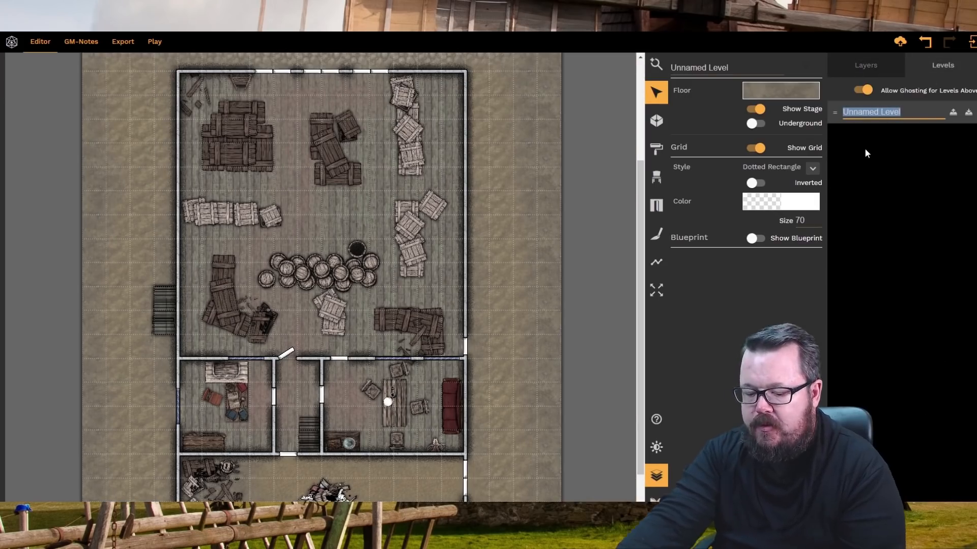
{"action": "type", "text": "Grou"}
{"action": "type", "text": "nd floor"}
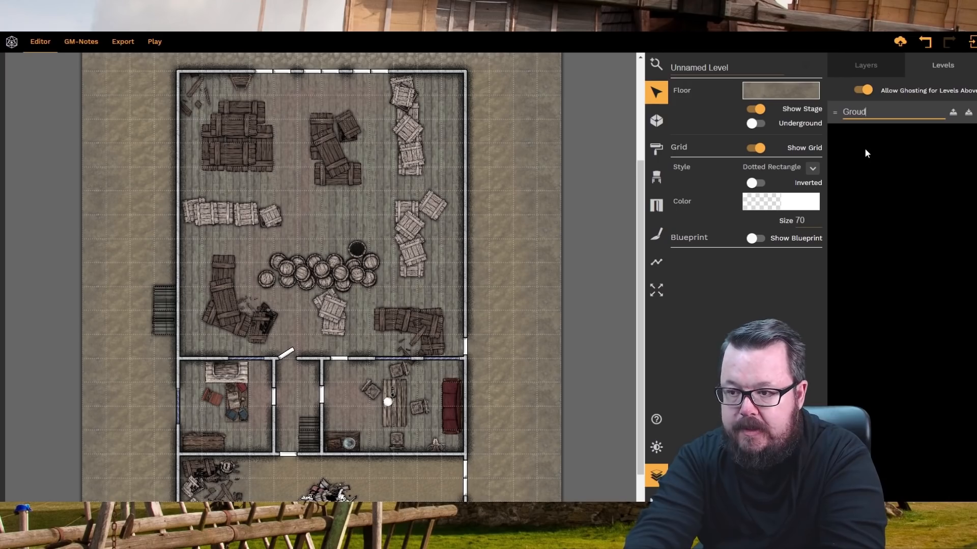
{"action": "key", "text": "Return"}
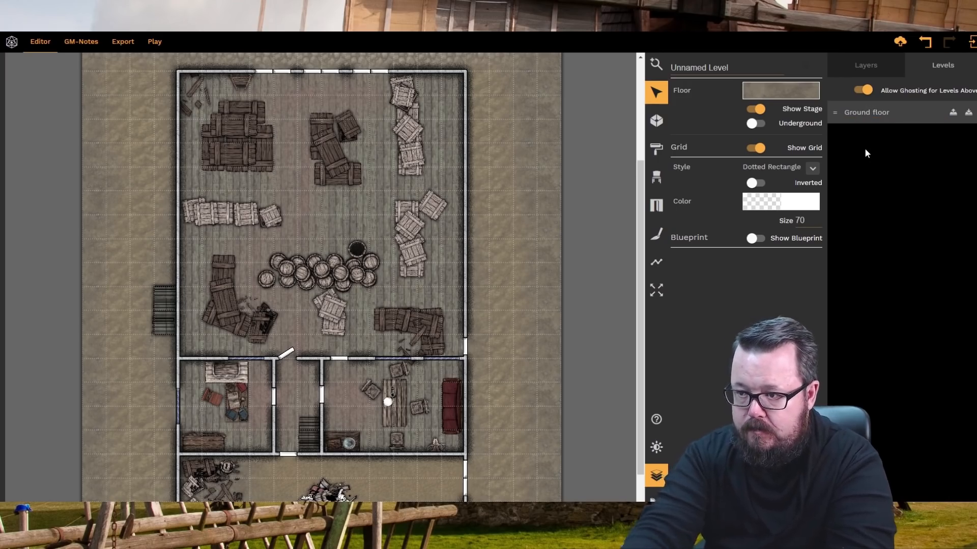
- Add a new level above Ground floor and hide its stage so the level below shows through
{"action": "left_click", "coordinate": [953, 112]}
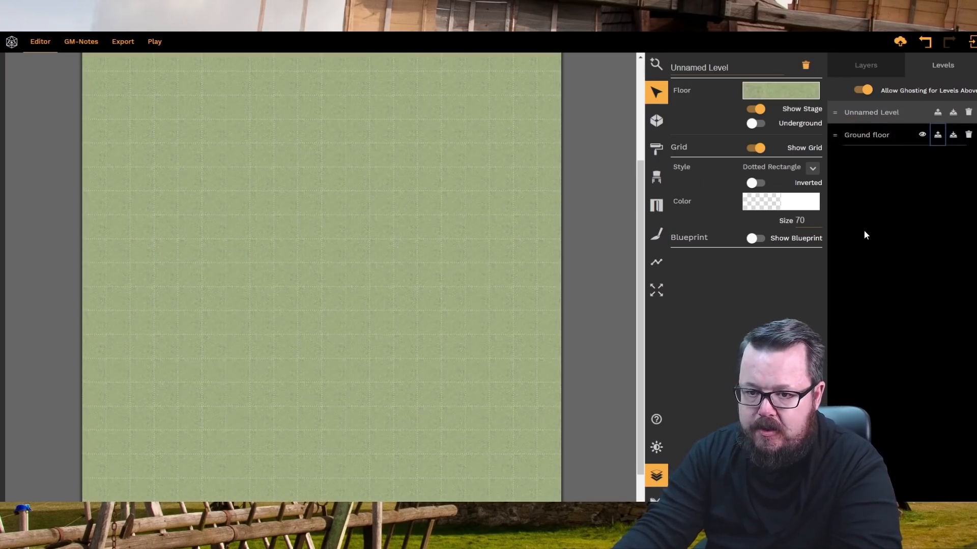
{"action": "left_click", "coordinate": [755, 110]}
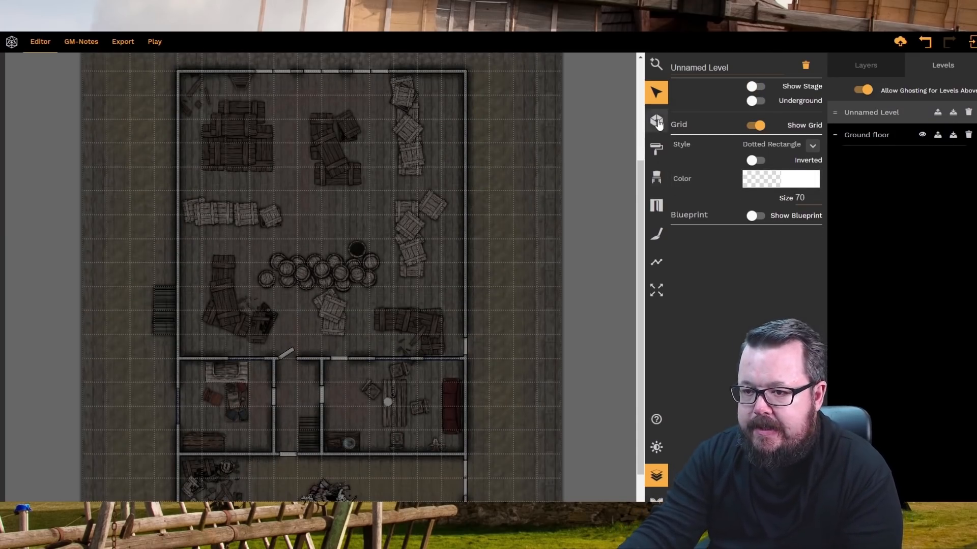
- Set the floor texture for new rooms to the first Old wooden parquet from the Worked Wood textures
{"action": "left_click", "coordinate": [657, 120]}
{"action": "left_click", "coordinate": [783, 114]}
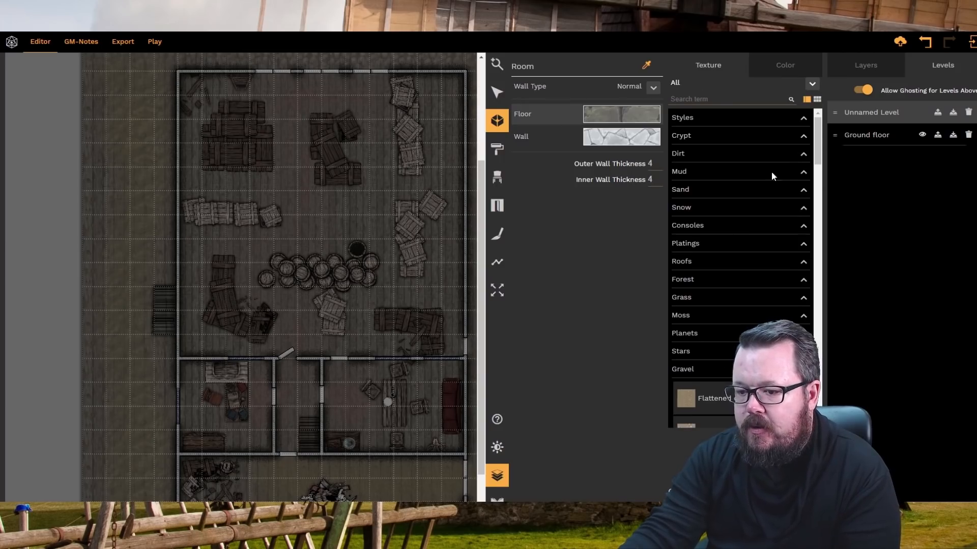
{"action": "scroll", "coordinate": [737, 293], "scroll_direction": "down", "scroll_amount": 3}
{"action": "left_click", "coordinate": [723, 271]}
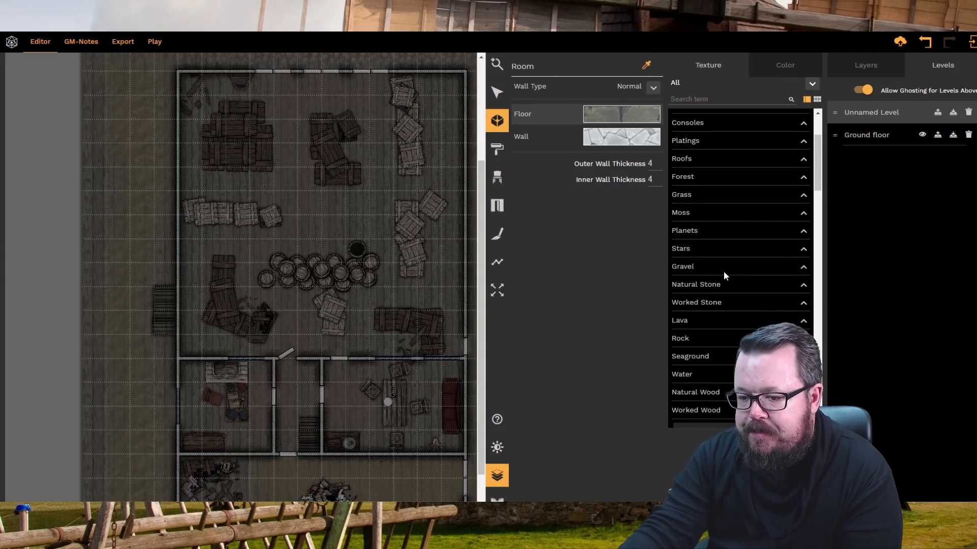
{"action": "scroll", "coordinate": [723, 270], "scroll_direction": "down", "scroll_amount": 3}
{"action": "scroll", "coordinate": [723, 271], "scroll_direction": "down", "scroll_amount": 5}
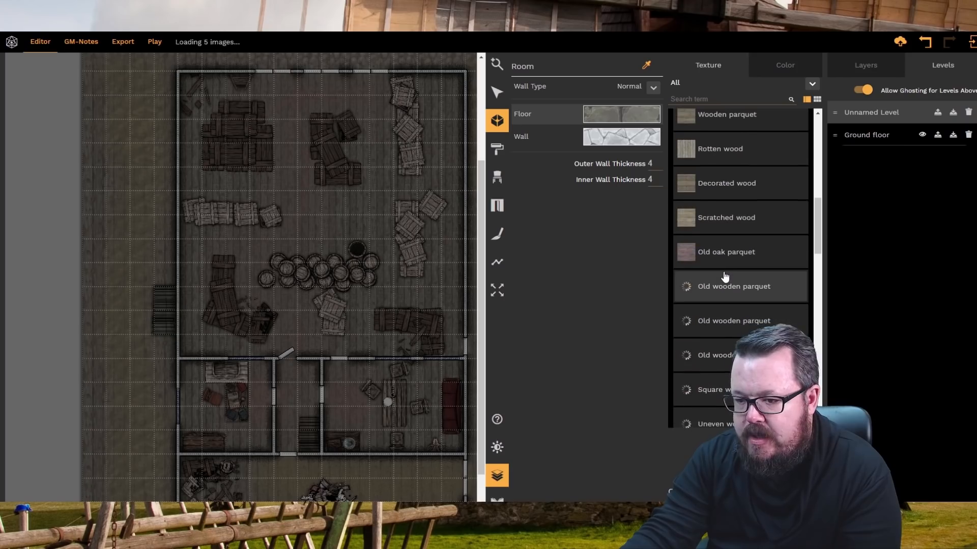
{"action": "left_click", "coordinate": [721, 289]}
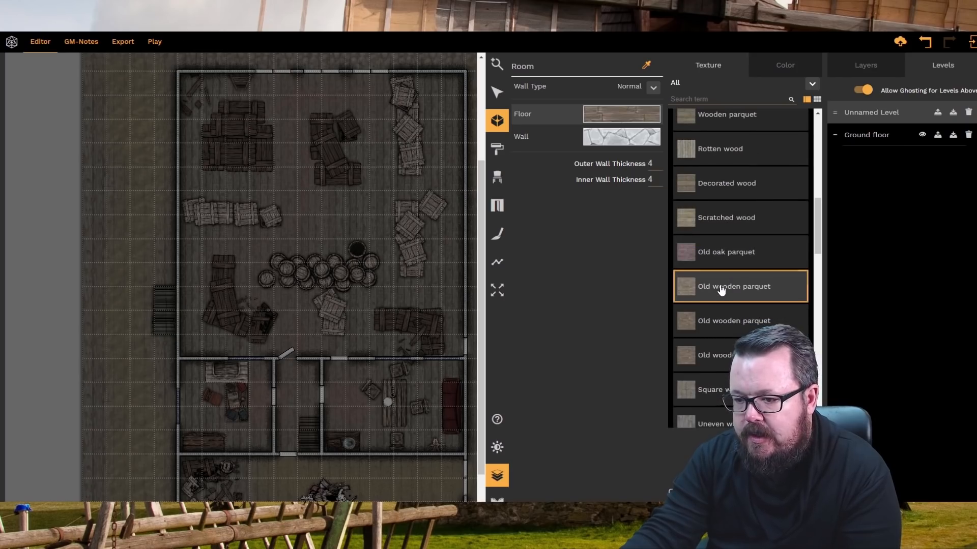
- Set the wall texture for new rooms to Scratched wood
{"action": "left_click", "coordinate": [626, 139]}
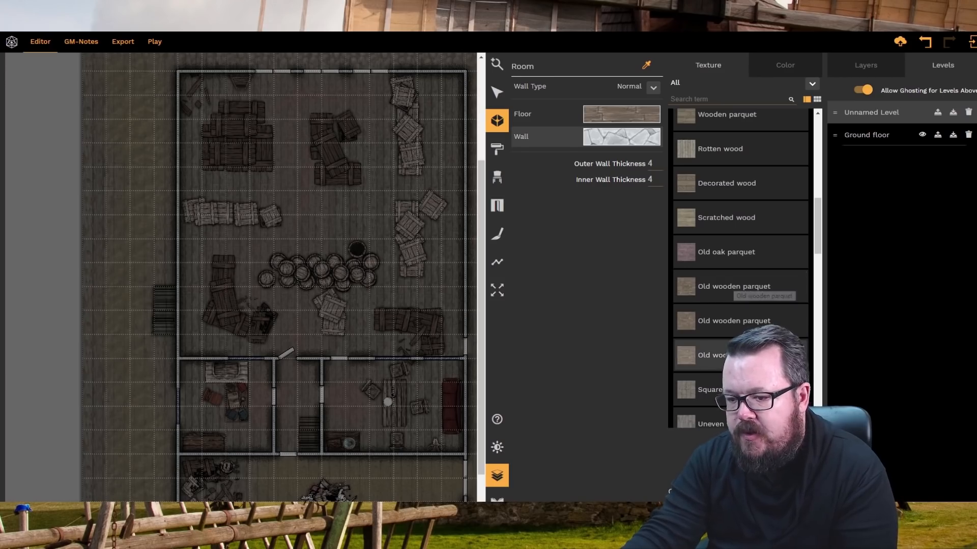
{"action": "left_click", "coordinate": [709, 355]}
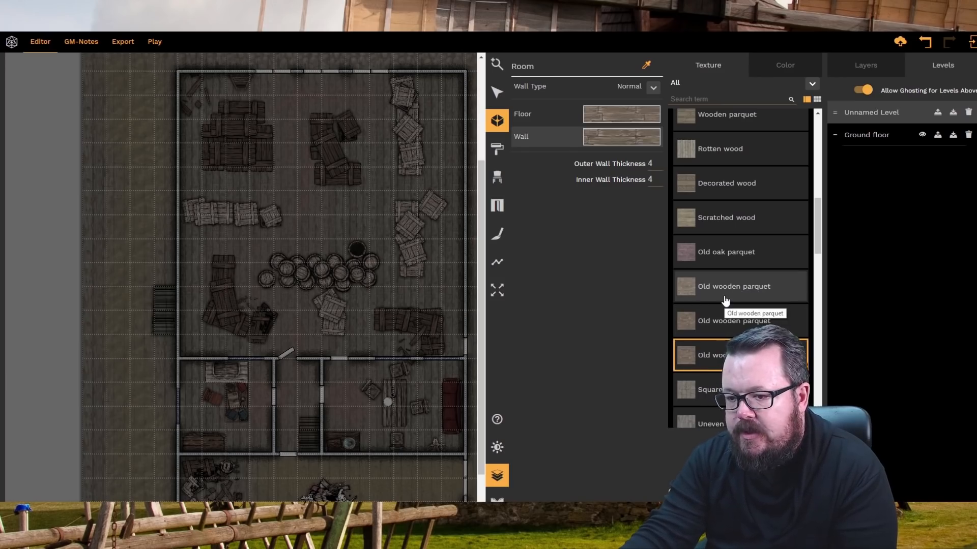
{"action": "left_click", "coordinate": [724, 277]}
{"action": "left_click", "coordinate": [723, 255]}
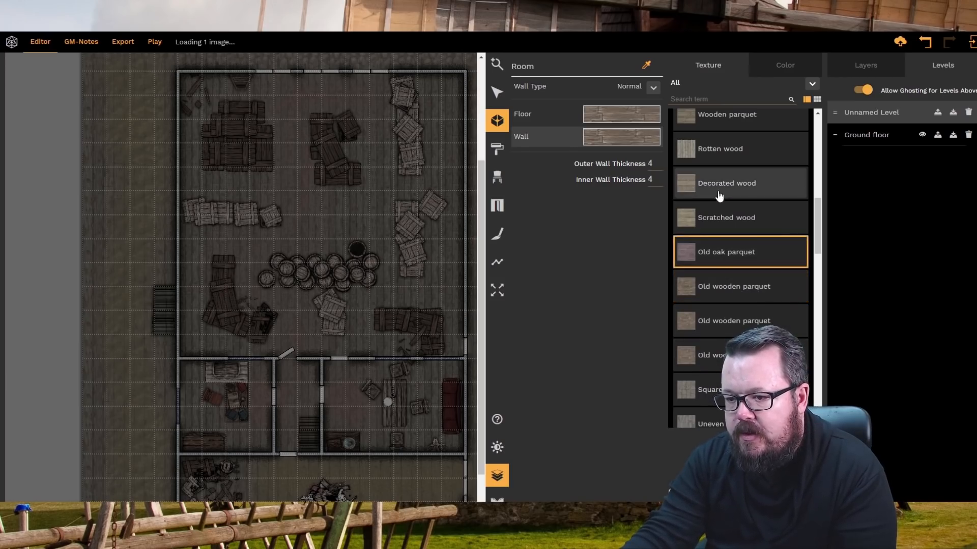
{"action": "left_click", "coordinate": [725, 223]}
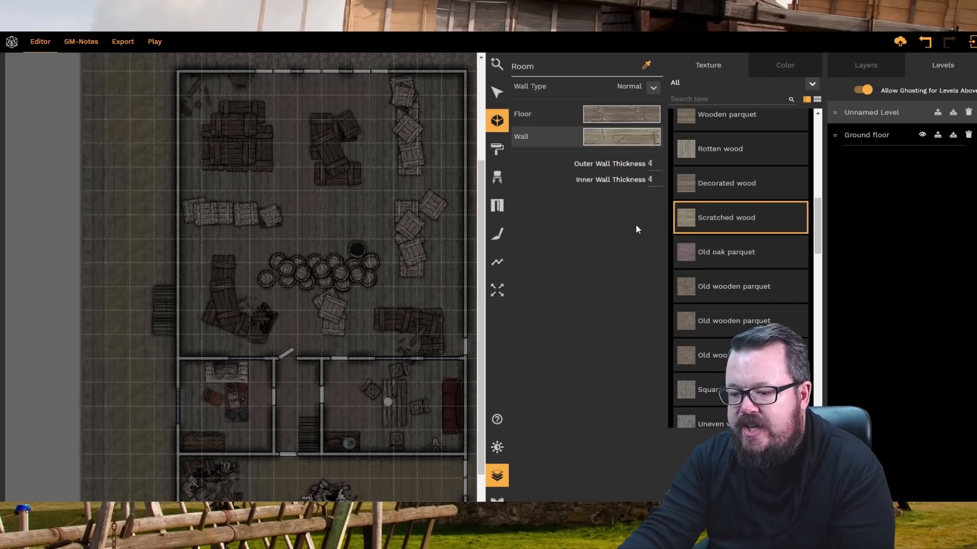
- Draw an L-shaped room with a 5-square-wide wing along the warehouse's west wall and a wing covering the southern rooms
{"action": "left_click", "coordinate": [314, 196]}
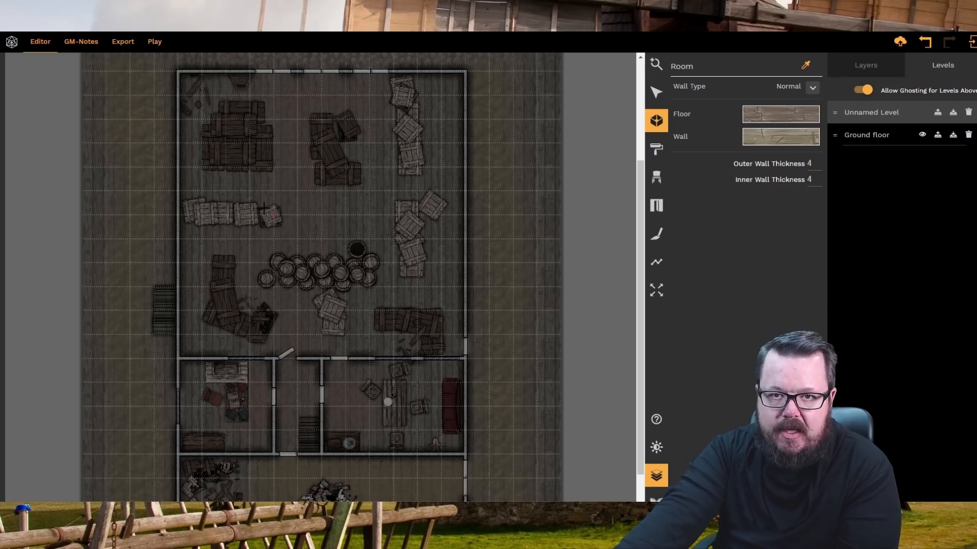
{"action": "scroll", "coordinate": [264, 208], "scroll_direction": "down", "scroll_amount": 2}
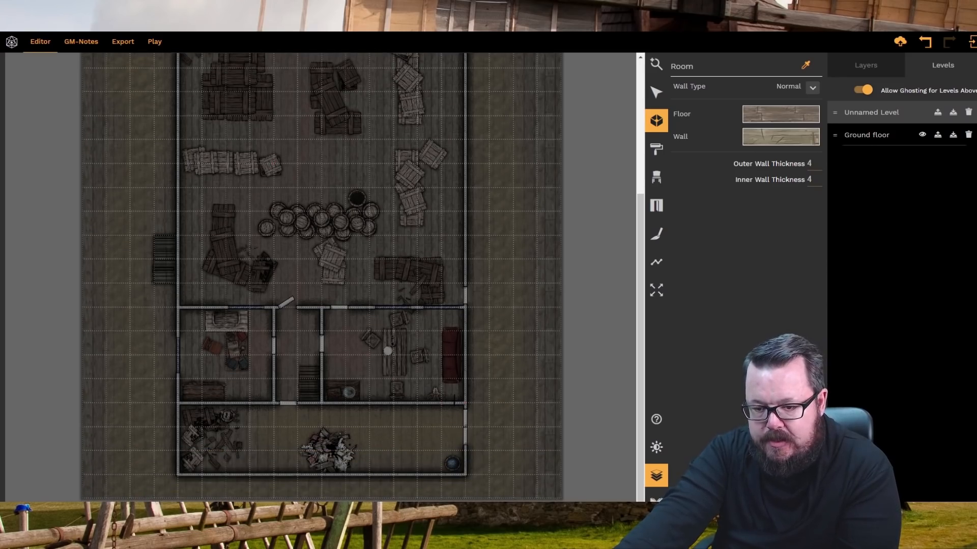
{"action": "left_click", "coordinate": [178, 403]}
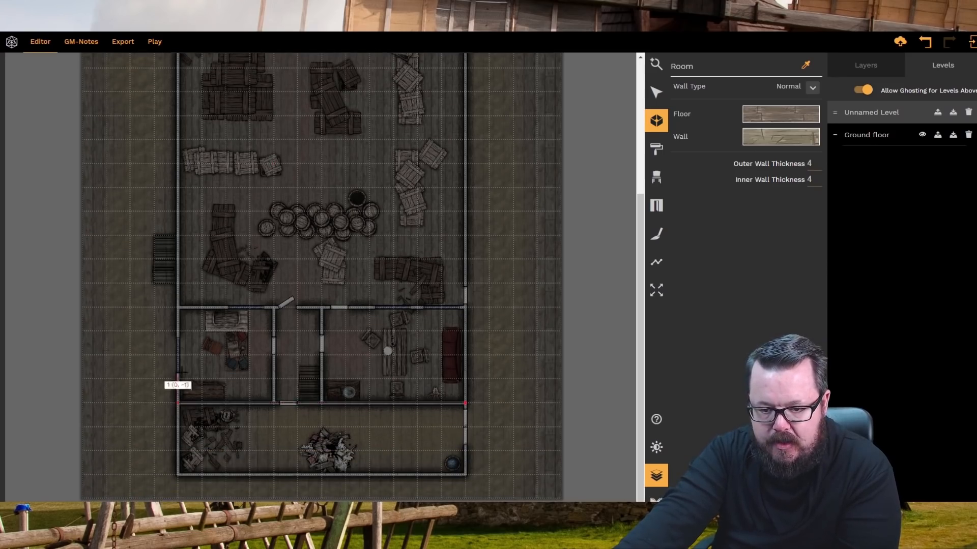
{"action": "scroll", "coordinate": [178, 387], "scroll_direction": "up", "scroll_amount": 4}
{"action": "left_click", "coordinate": [179, 125]}
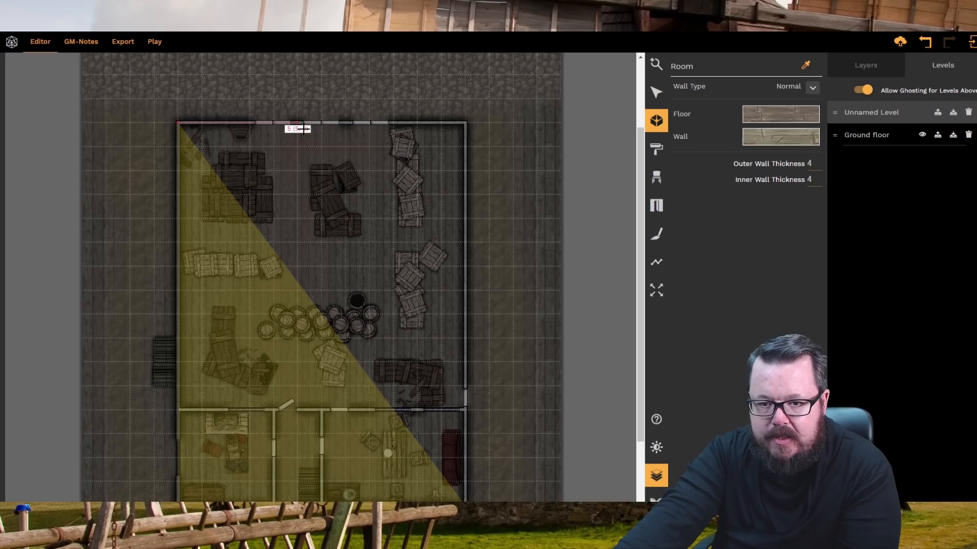
{"action": "left_click", "coordinate": [303, 128]}
{"action": "scroll", "coordinate": [283, 261], "scroll_direction": "down", "scroll_amount": 4}
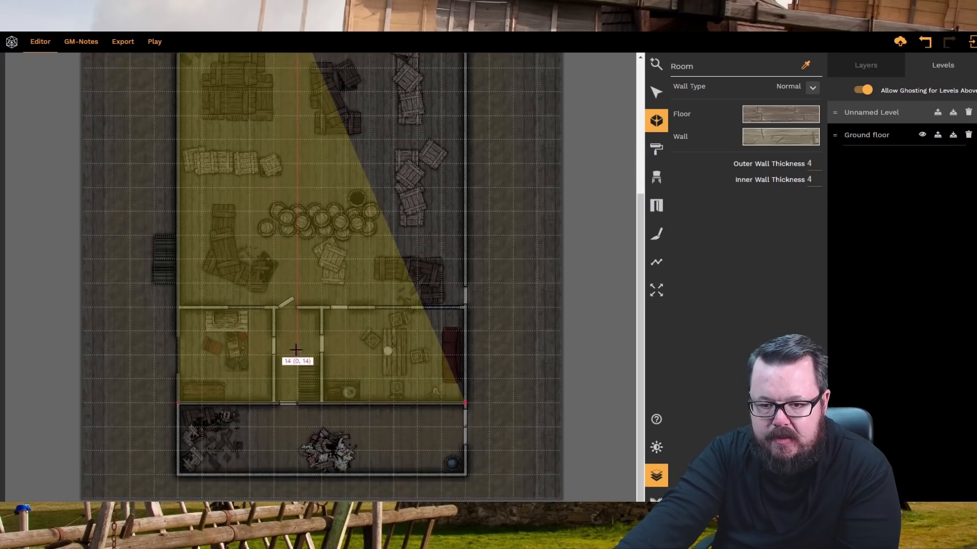
{"action": "left_click", "coordinate": [297, 308]}
{"action": "left_click", "coordinate": [463, 308]}
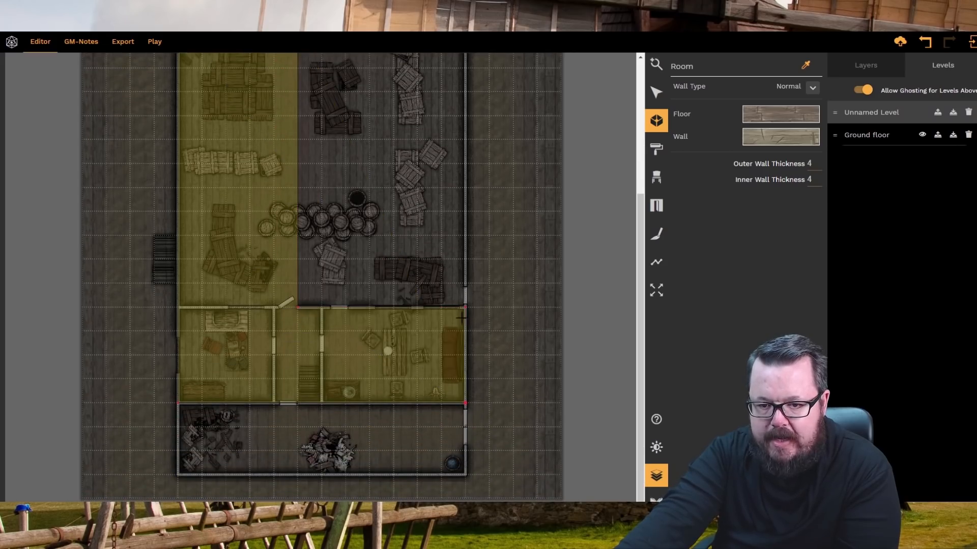
{"action": "double_click", "coordinate": [464, 403]}
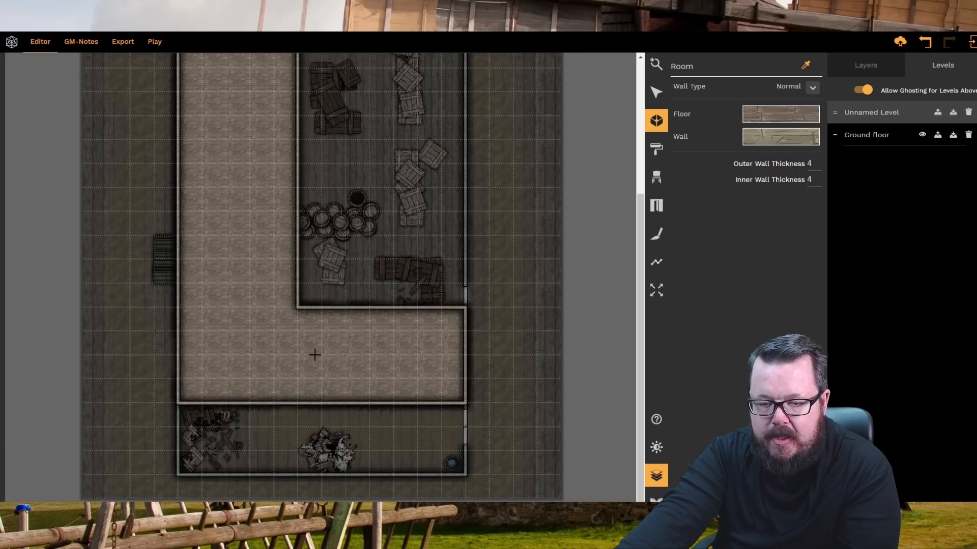
- Turn the L-shaped room's floor texture so its planks run north to south, and deselect the room
{"action": "scroll", "coordinate": [315, 355], "scroll_direction": "up", "scroll_amount": 3}
{"action": "left_click", "coordinate": [657, 97]}
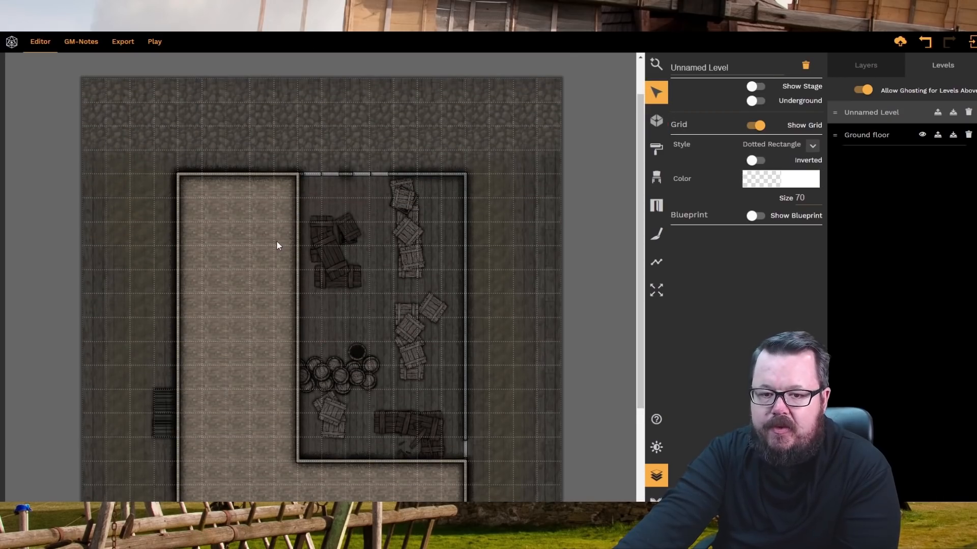
{"action": "left_click", "coordinate": [266, 247]}
{"action": "left_click", "coordinate": [776, 117]}
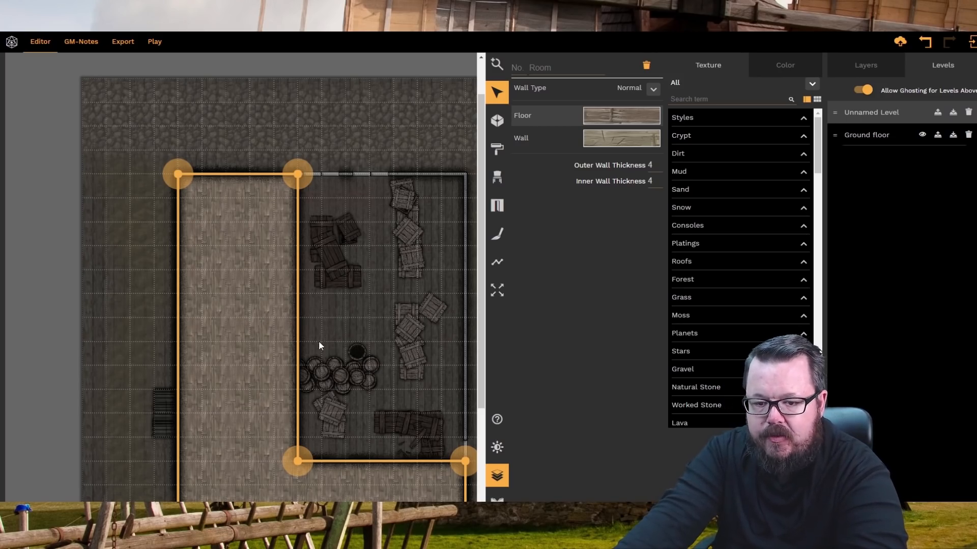
{"action": "left_click", "coordinate": [213, 337]}
{"action": "key", "text": "Escape"}
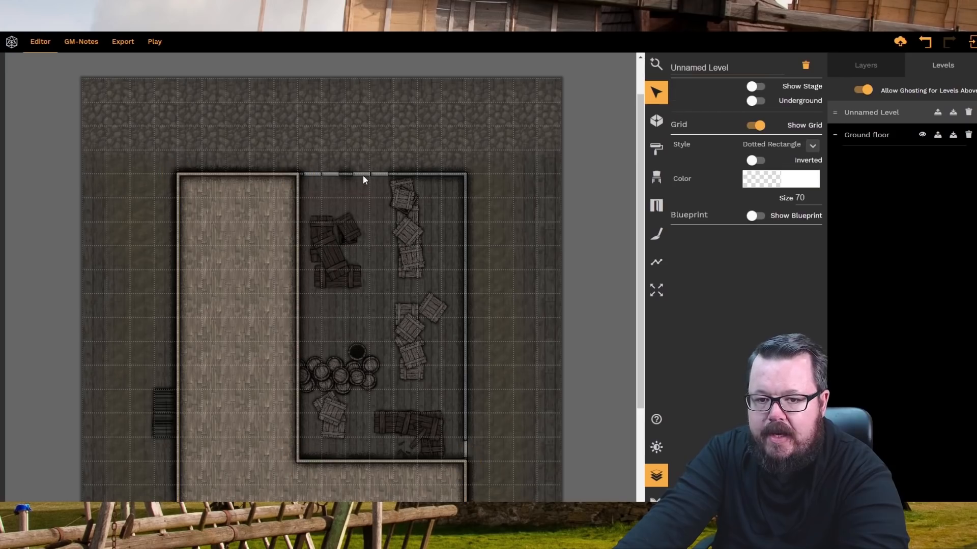
- Draw floorless walls along the north and east edges of the open warehouse area by tracing the outline out and back
{"action": "left_click", "coordinate": [656, 122]}
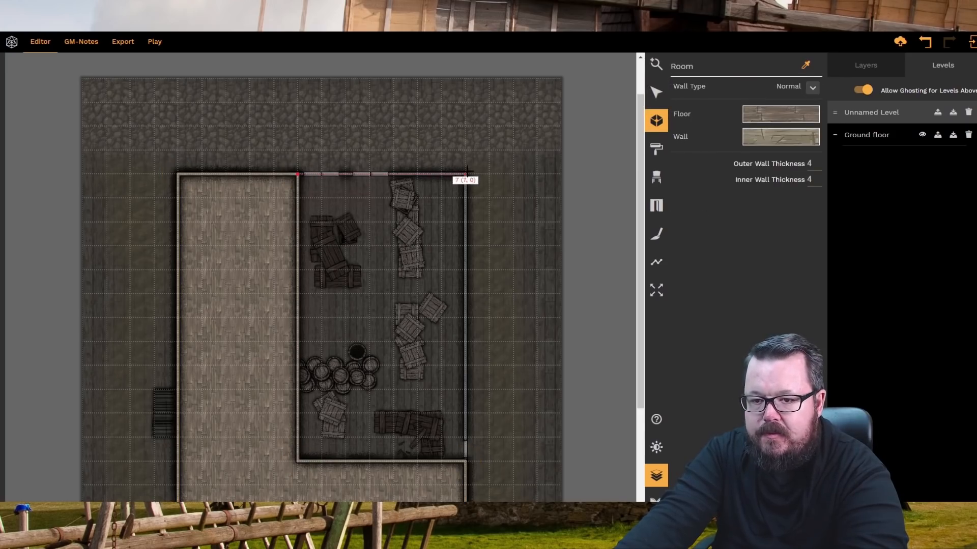
{"action": "left_click", "coordinate": [465, 454]}
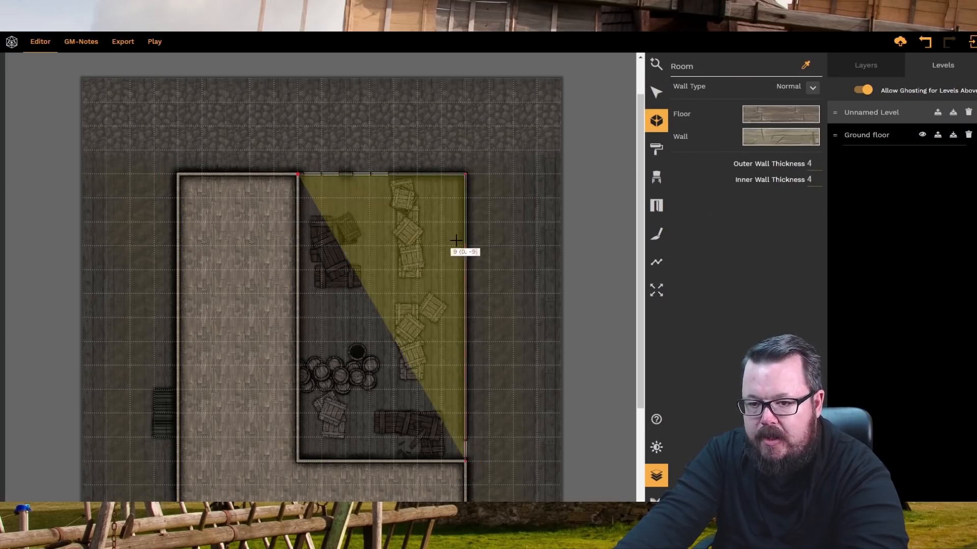
{"action": "left_click", "coordinate": [465, 178]}
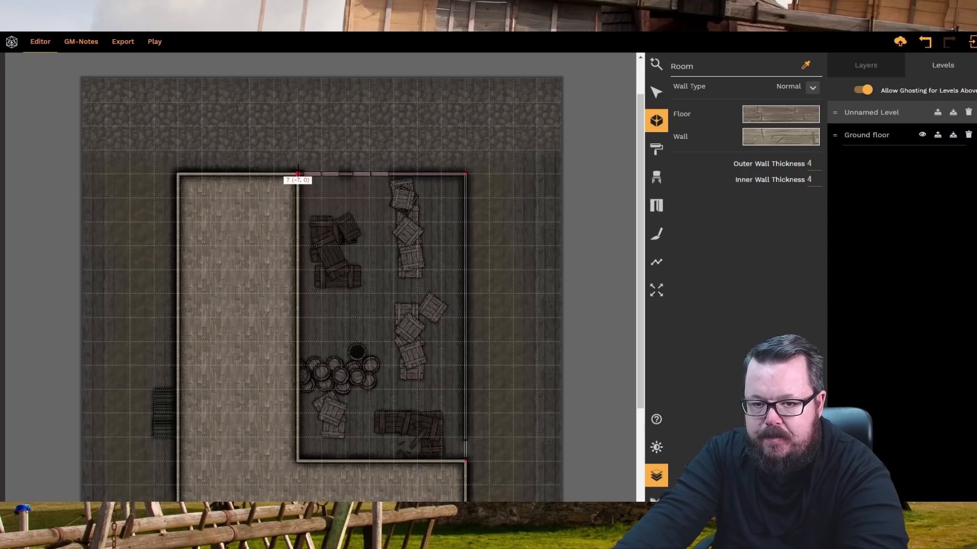
{"action": "left_click", "coordinate": [297, 174]}
{"action": "scroll", "coordinate": [356, 295], "scroll_direction": "down", "scroll_amount": 3}
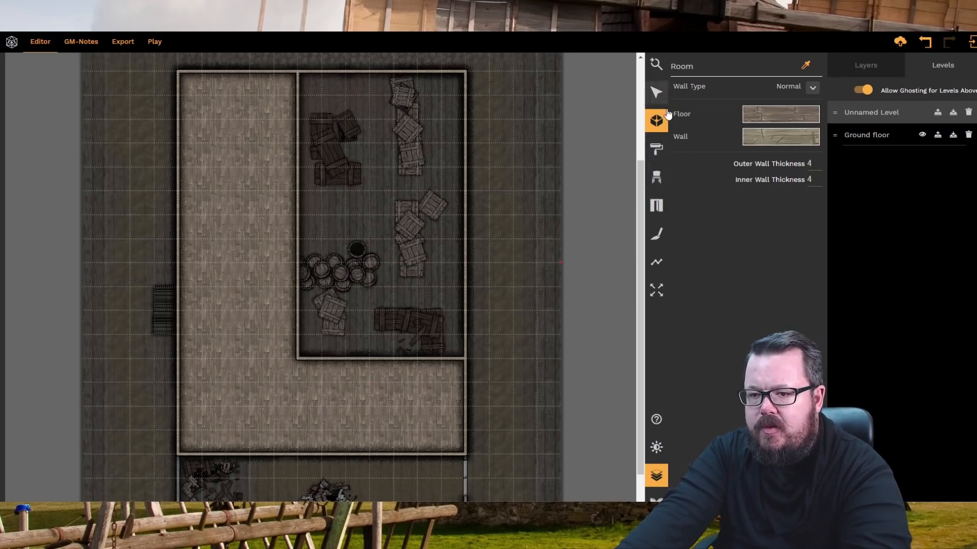
{"action": "left_click", "coordinate": [656, 92]}
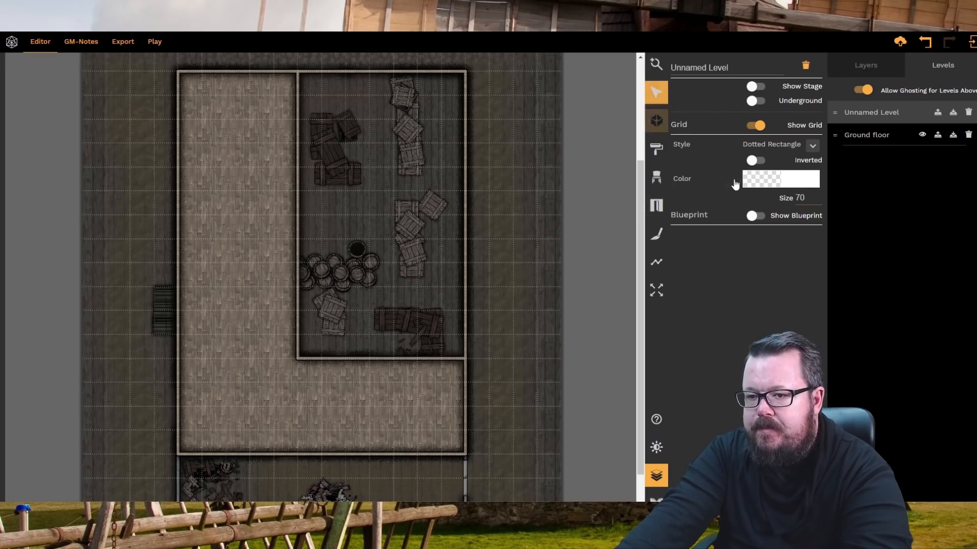
{"action": "left_click", "coordinate": [655, 122]}
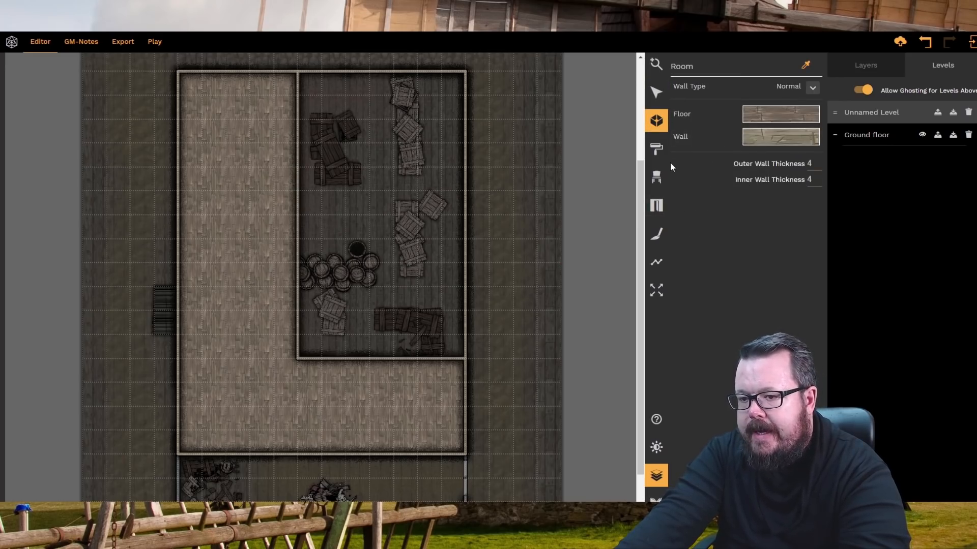
{"action": "left_click", "coordinate": [659, 177]}
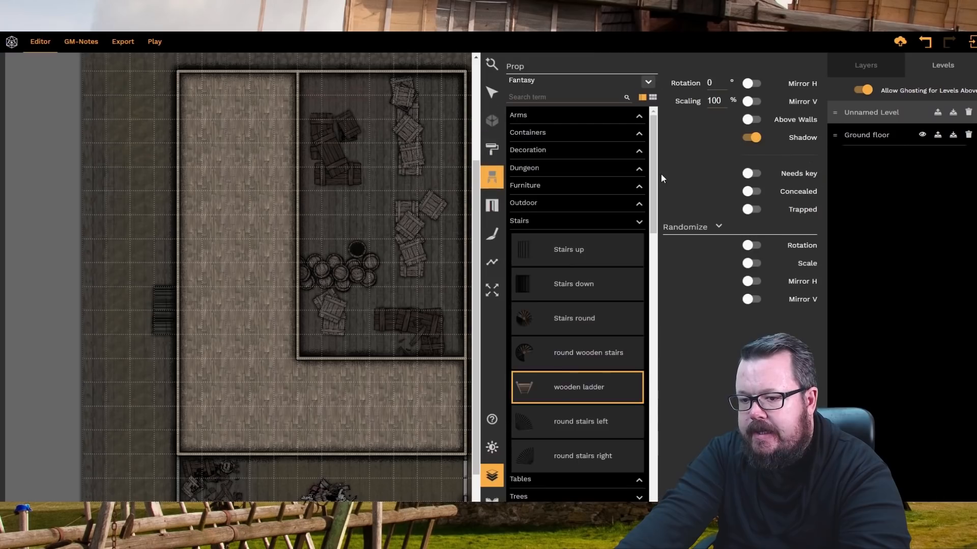
- Draw a landing room 1 square wide and 2 squares long outside the west wall, directly south of the exterior stairs
{"action": "left_click", "coordinate": [491, 120]}
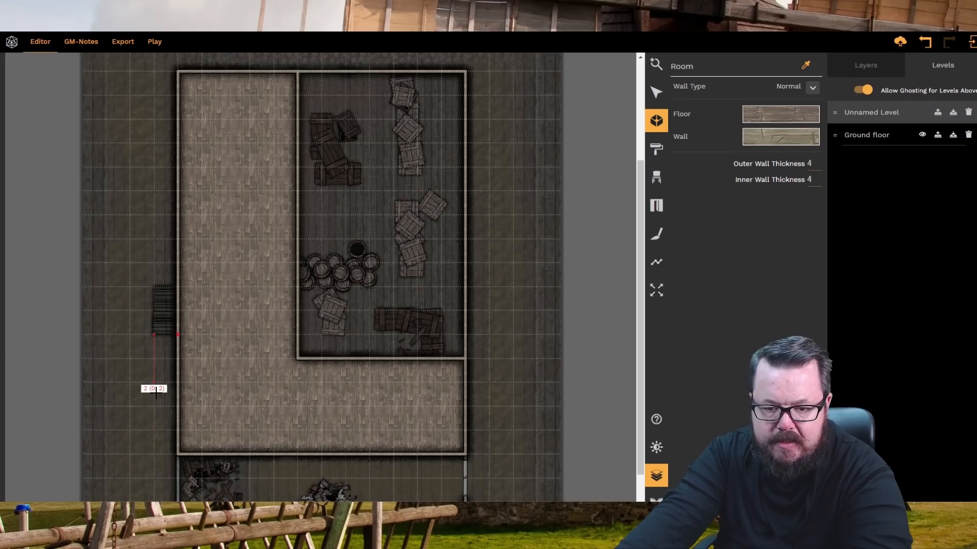
{"action": "left_click", "coordinate": [155, 391]}
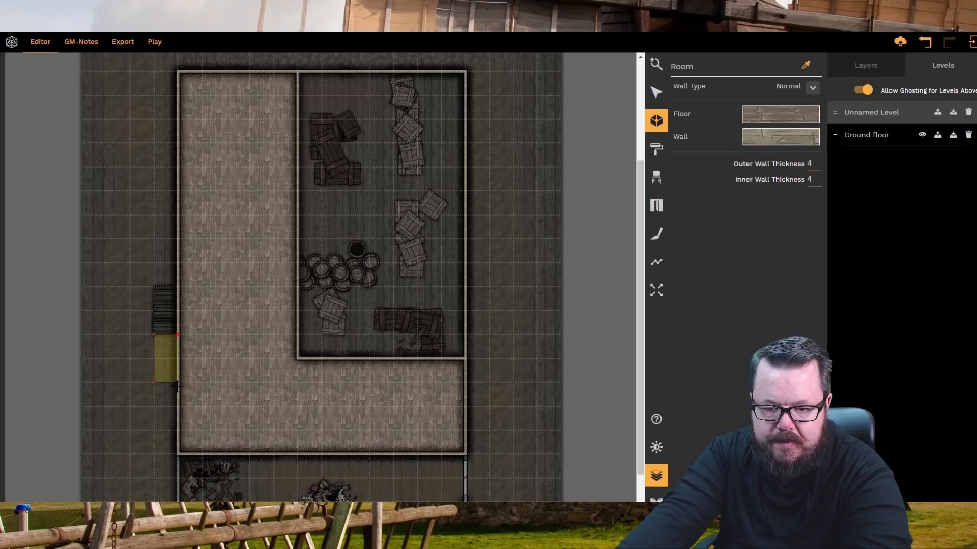
{"action": "left_click", "coordinate": [175, 342]}
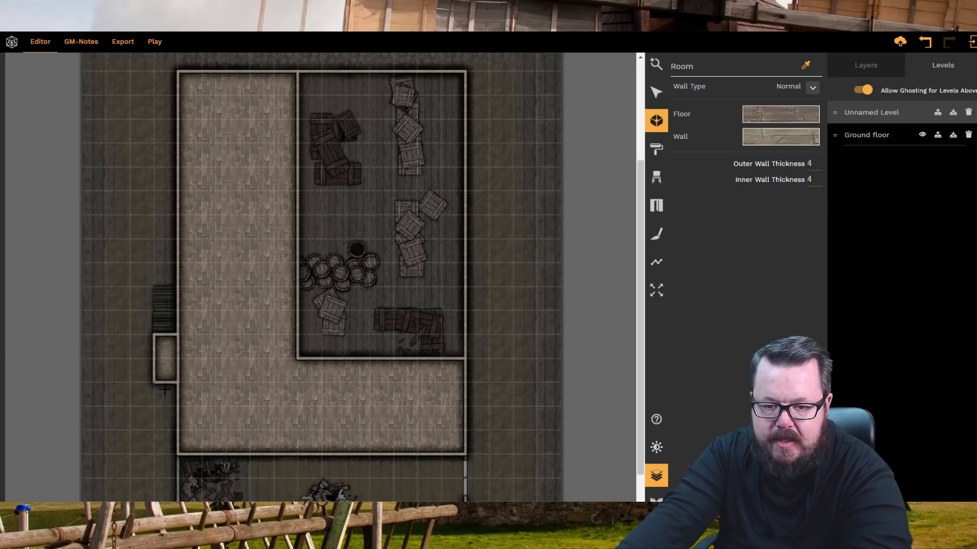
- Set the landing room's outer and inner wall thickness to 0, and deselect it
{"action": "left_click", "coordinate": [662, 94]}
{"action": "left_click", "coordinate": [162, 364]}
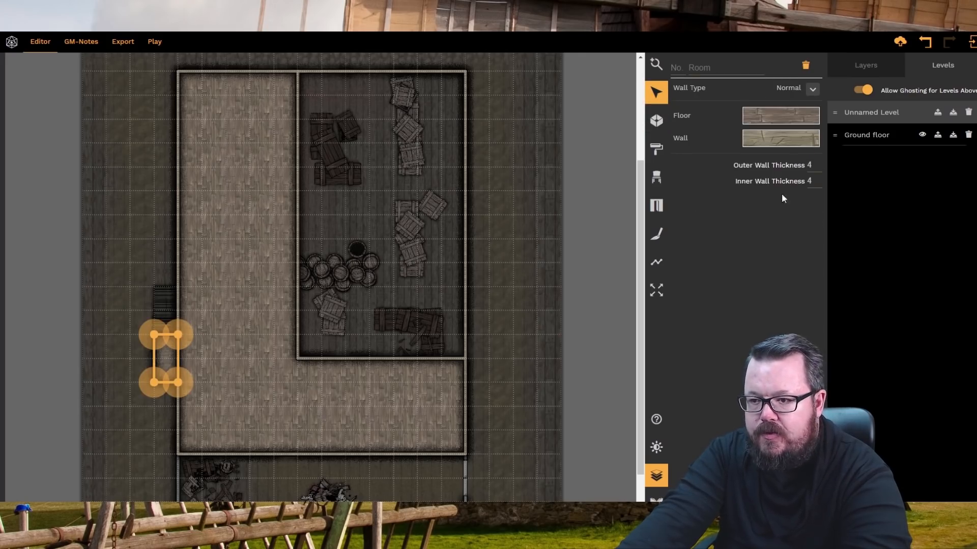
{"action": "type", "text": "0"}
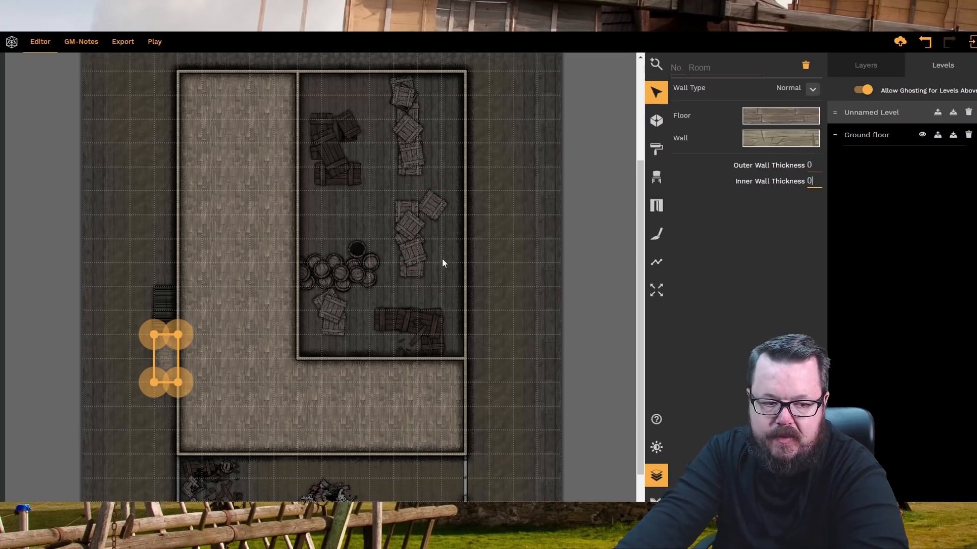
{"action": "left_click", "coordinate": [246, 247]}
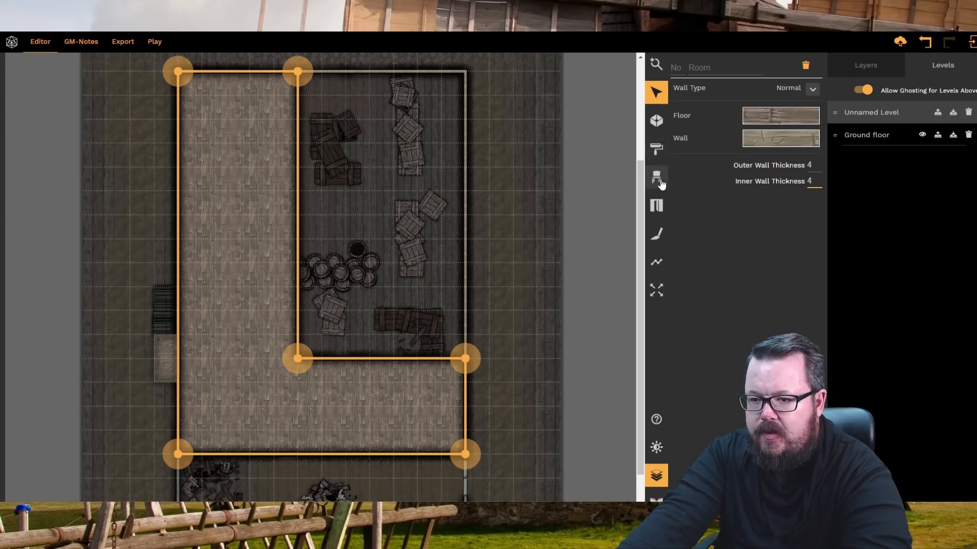
- Place a Single Door in the west wall, connecting the exterior landing to the L-shaped room
{"action": "left_click", "coordinate": [657, 205]}
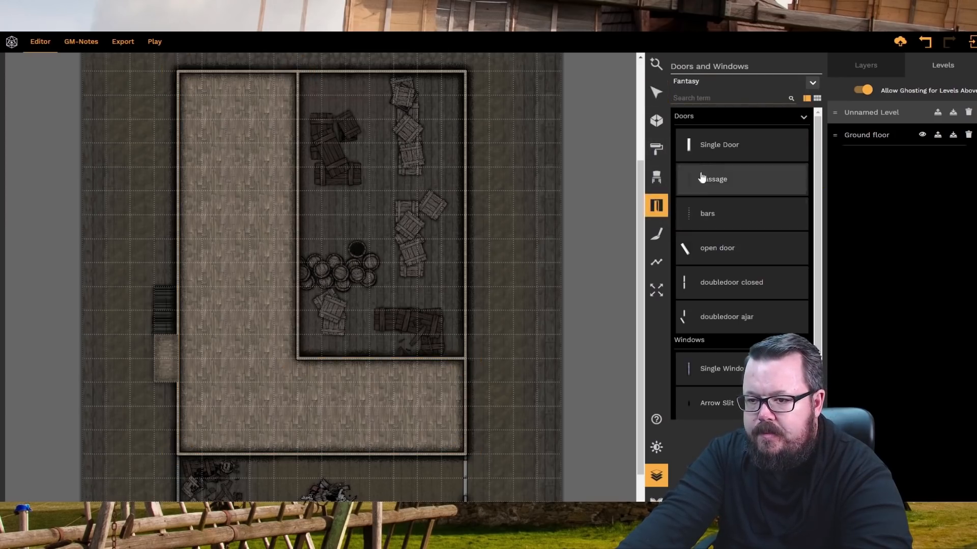
{"action": "left_click", "coordinate": [712, 146]}
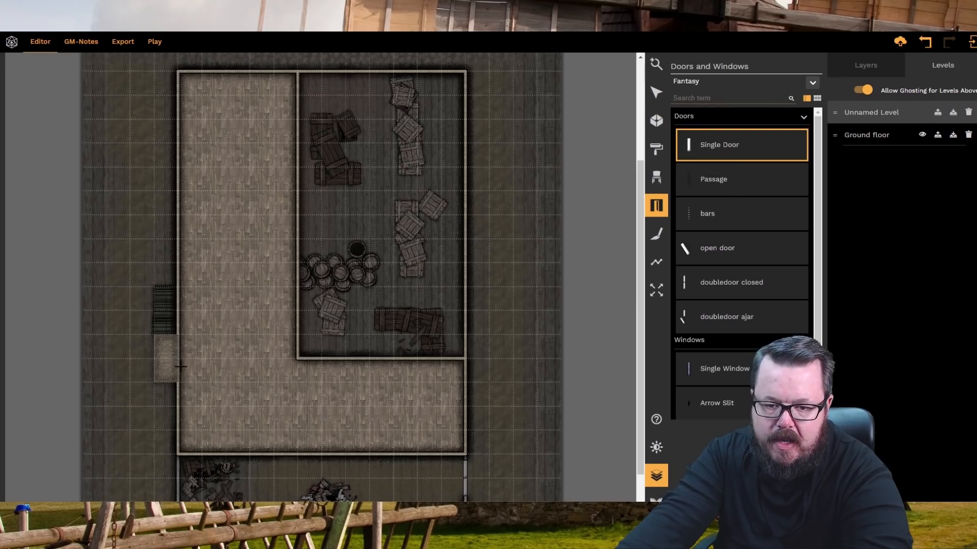
{"action": "left_click", "coordinate": [657, 92]}
{"action": "left_click", "coordinate": [209, 332]}
- Move the landing room to the end of the Rooms layer order, beneath the other rooms
{"action": "left_click", "coordinate": [164, 360]}
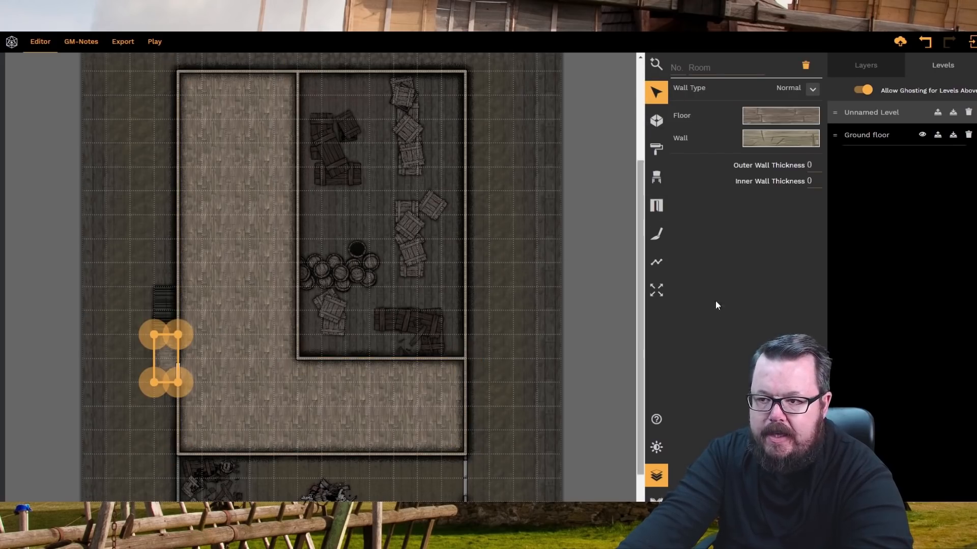
{"action": "left_click", "coordinate": [875, 70]}
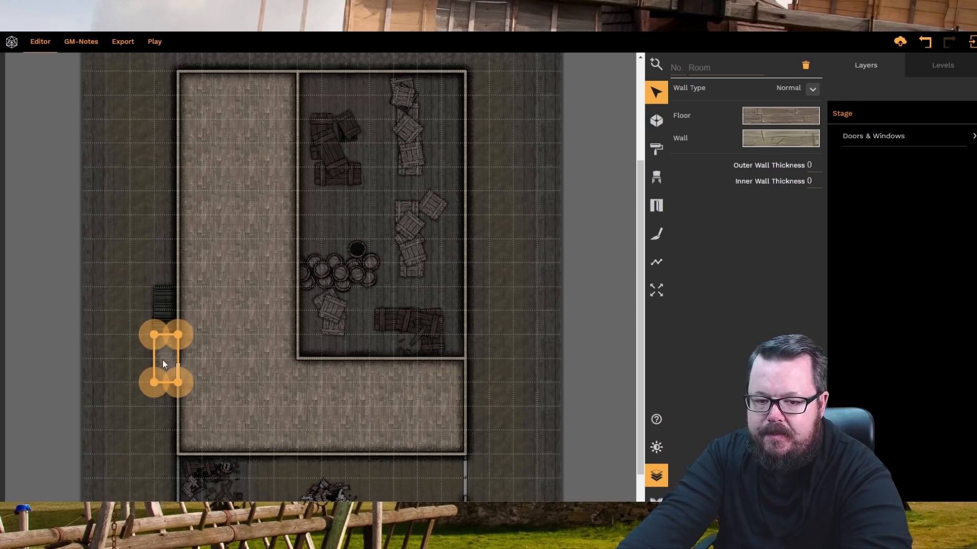
{"action": "left_click", "coordinate": [129, 222]}
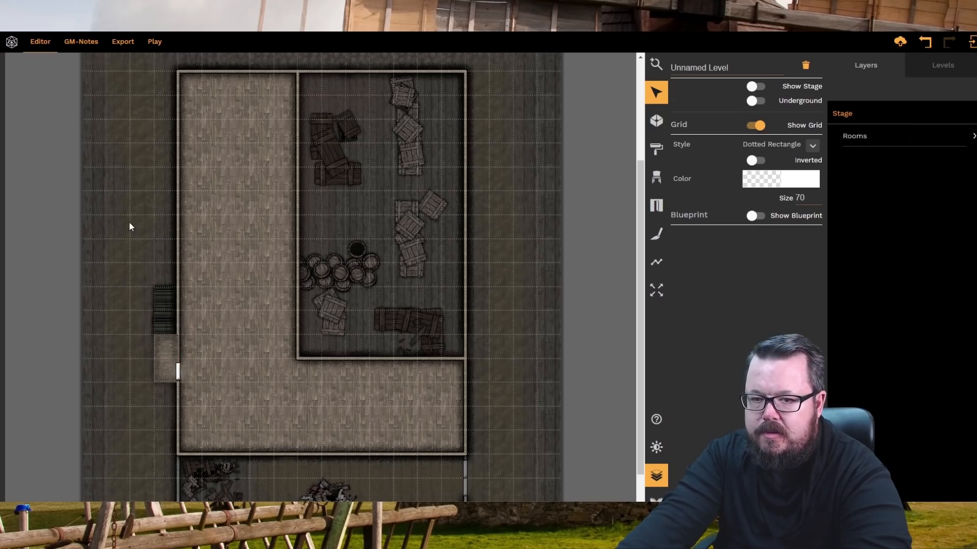
{"action": "left_click", "coordinate": [866, 141]}
{"action": "left_click", "coordinate": [866, 140]}
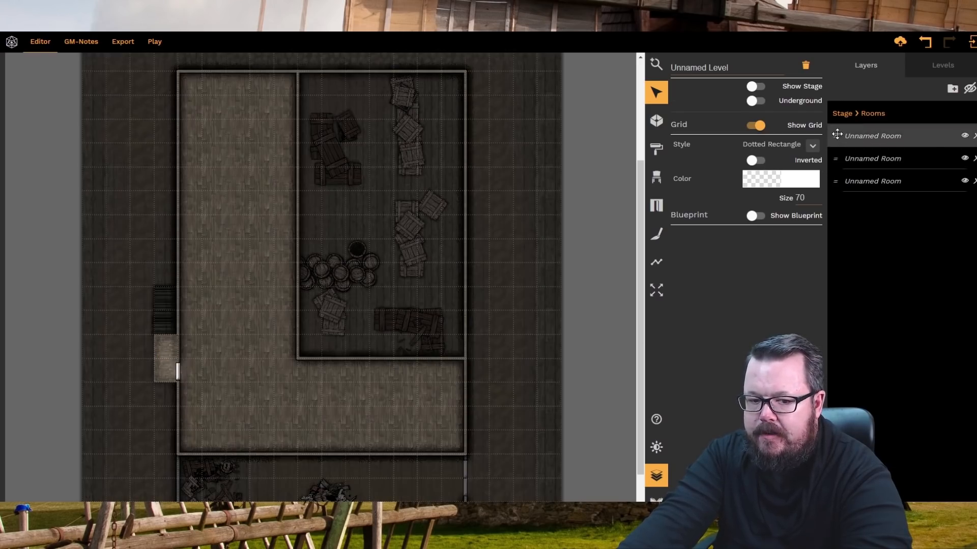
{"action": "left_click_drag", "start_coordinate": [837, 134], "coordinate": [835, 184]}
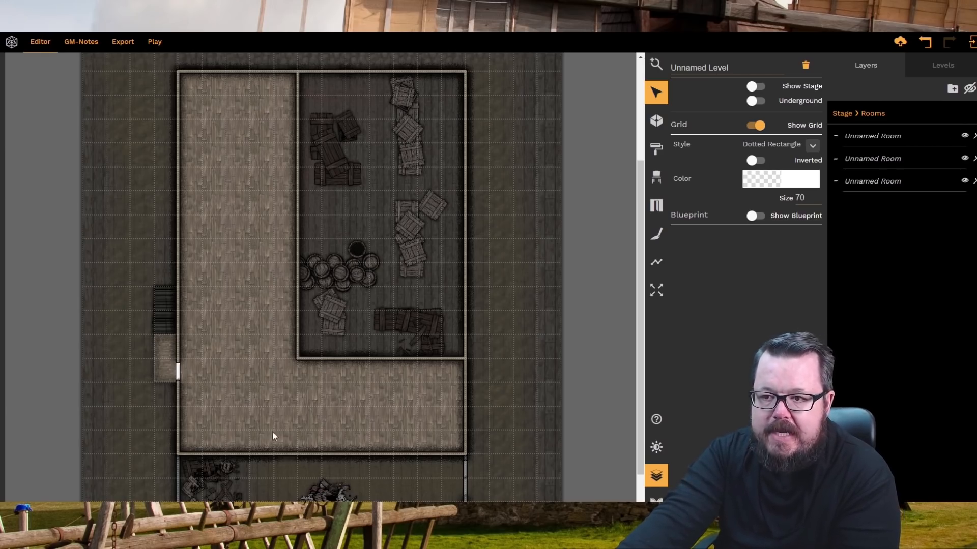
- Place a long single window in the north wall of the west wing
{"action": "left_click", "coordinate": [656, 213]}
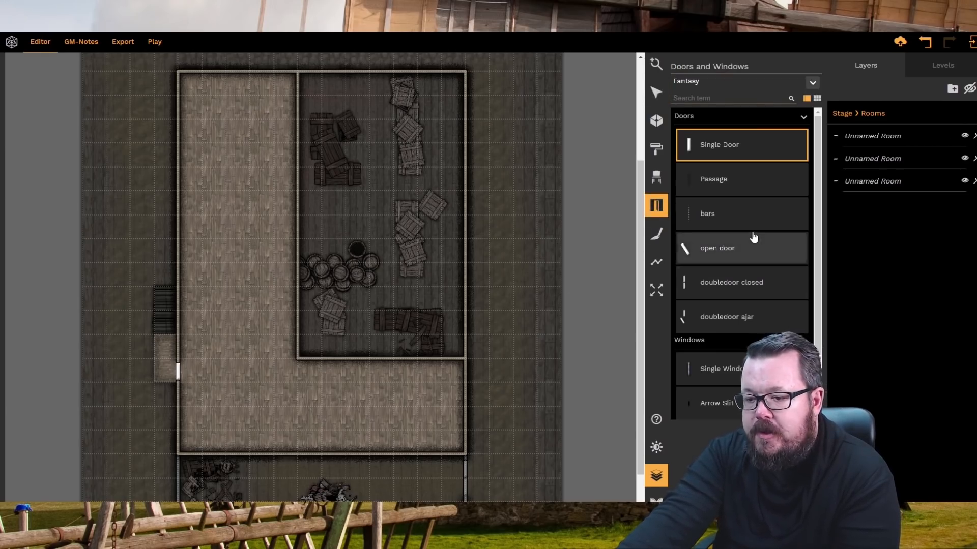
{"action": "scroll", "coordinate": [749, 249], "scroll_direction": "down", "scroll_amount": 2}
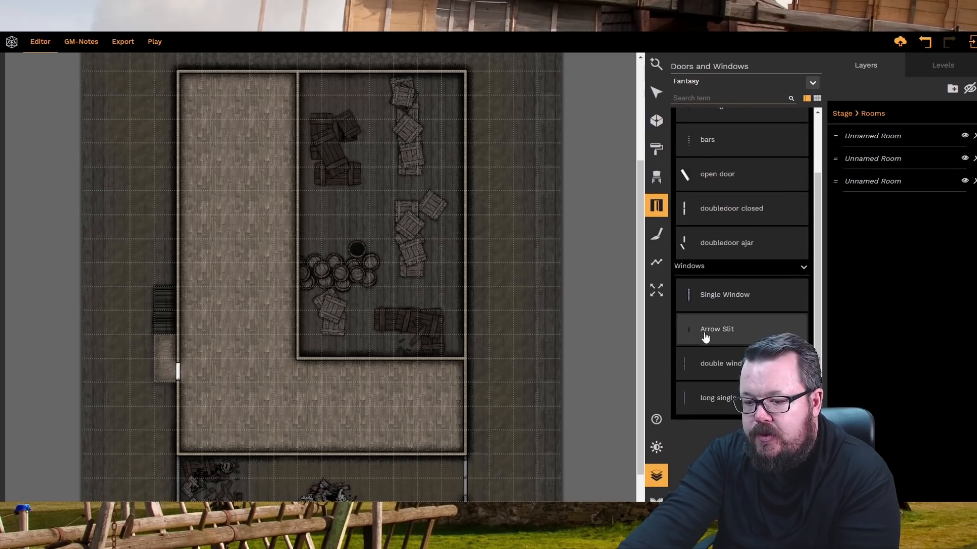
{"action": "left_click", "coordinate": [708, 396]}
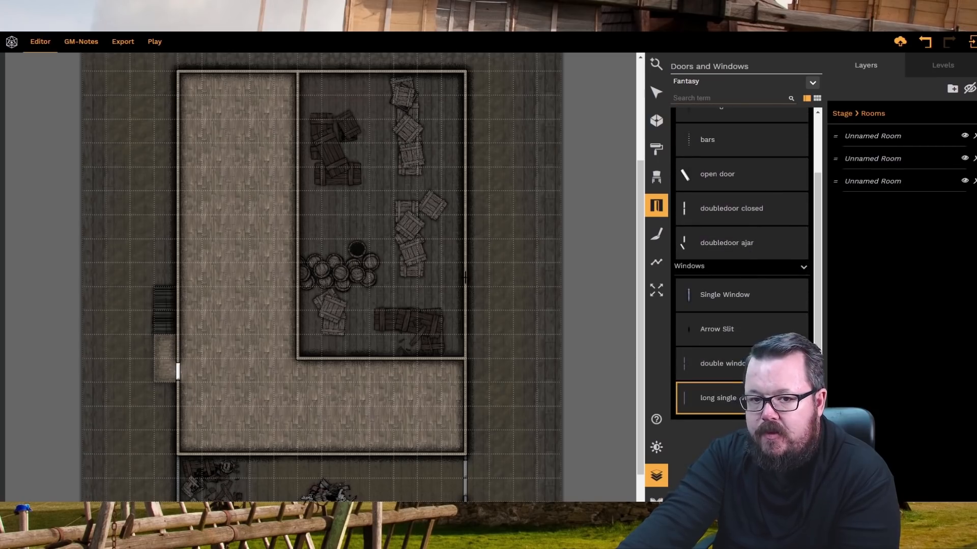
{"action": "left_click", "coordinate": [236, 71]}
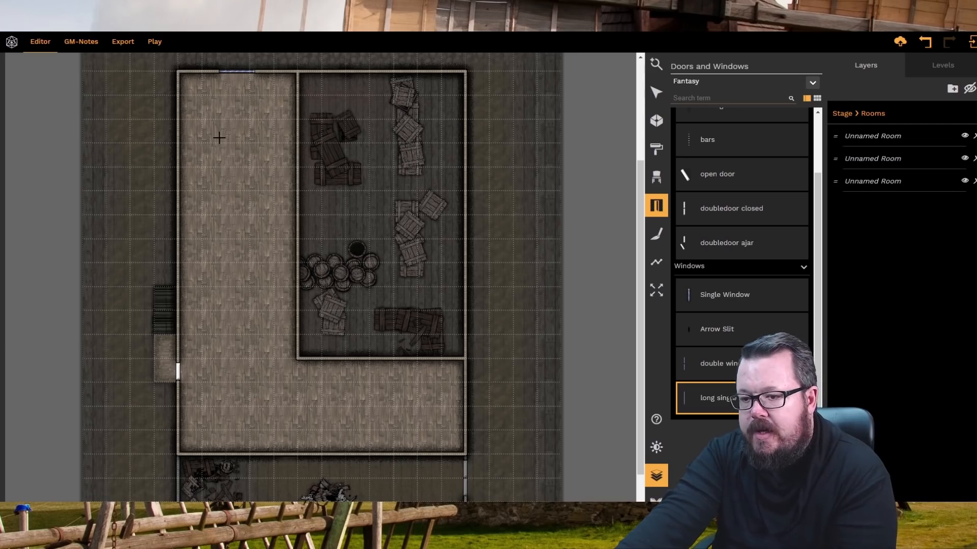
- Open a row of Passages at one-square spacing down the wall between the west wing and the open warehouse area
{"action": "scroll", "coordinate": [718, 210], "scroll_direction": "up", "scroll_amount": 2}
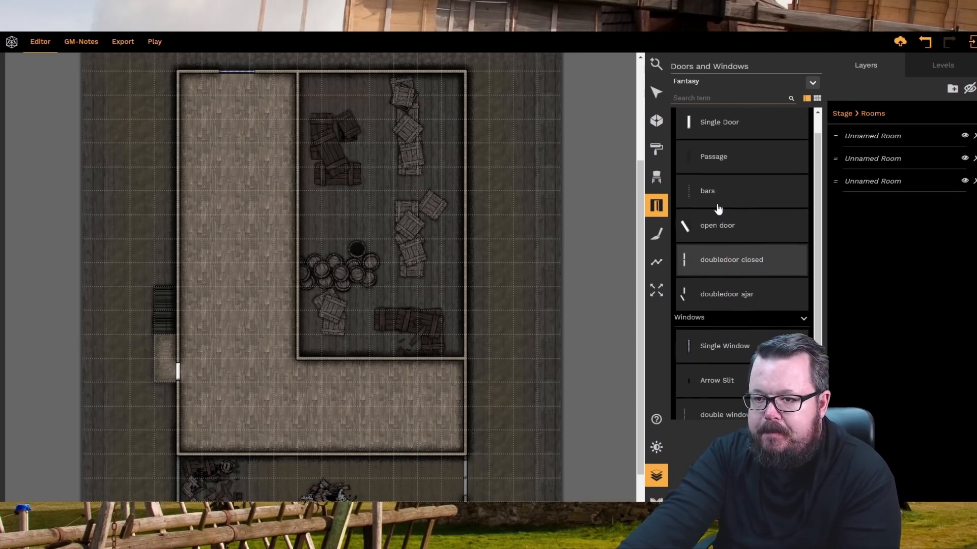
{"action": "left_click", "coordinate": [701, 168]}
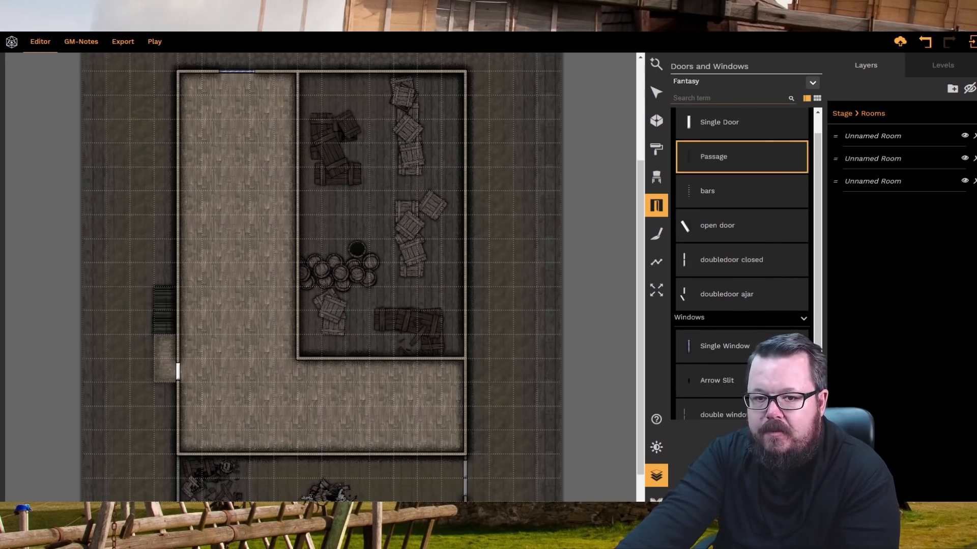
{"action": "left_click", "coordinate": [297, 95]}
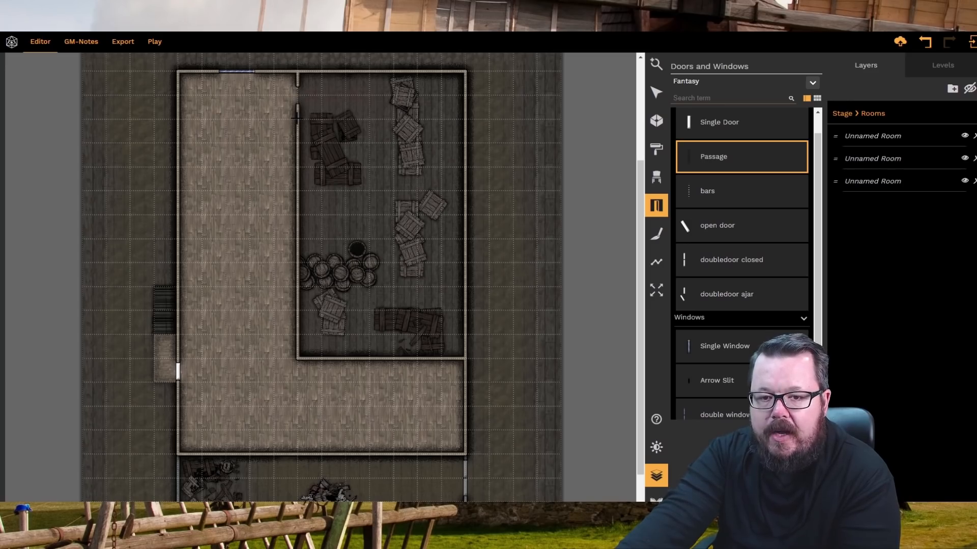
{"action": "left_click", "coordinate": [297, 119]}
{"action": "left_click", "coordinate": [297, 143]}
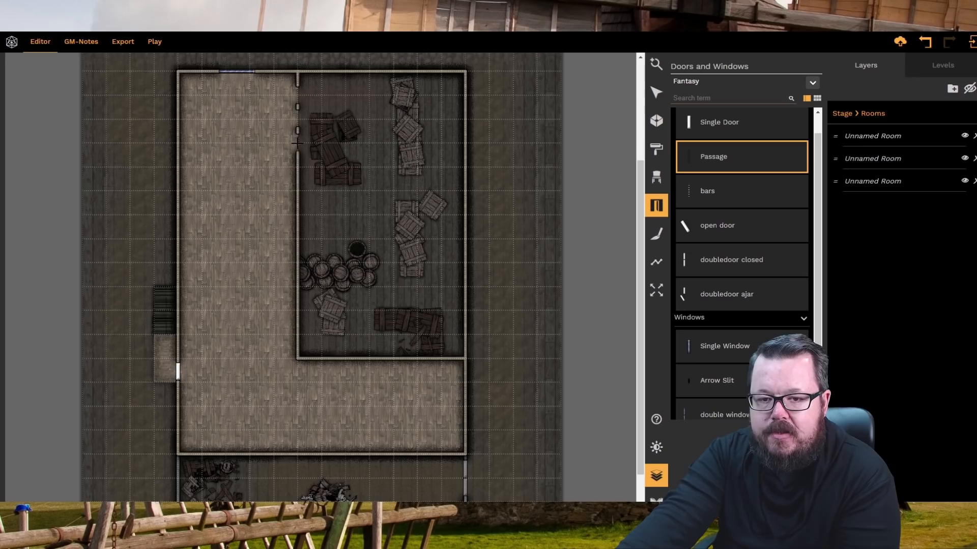
{"action": "left_click", "coordinate": [297, 167]}
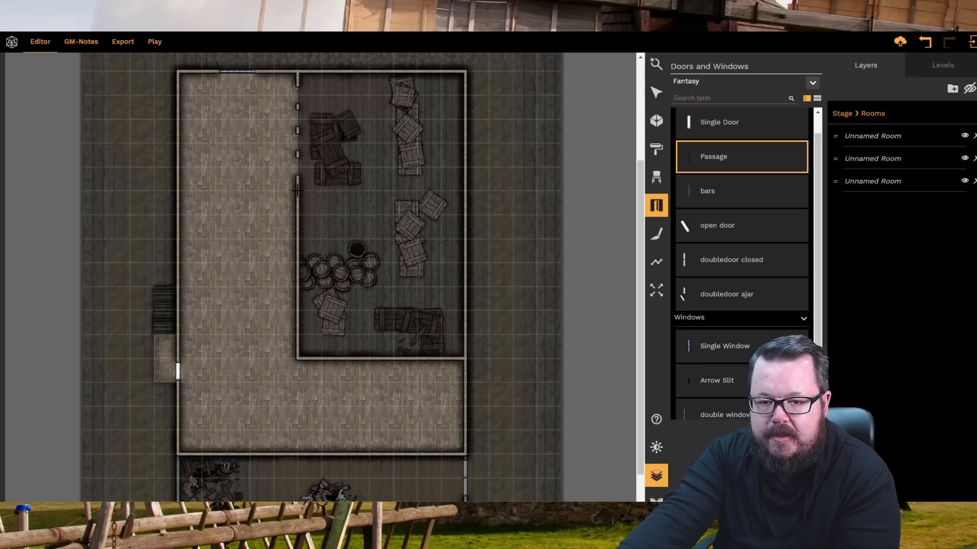
{"action": "left_click", "coordinate": [297, 190]}
{"action": "left_click", "coordinate": [297, 214]}
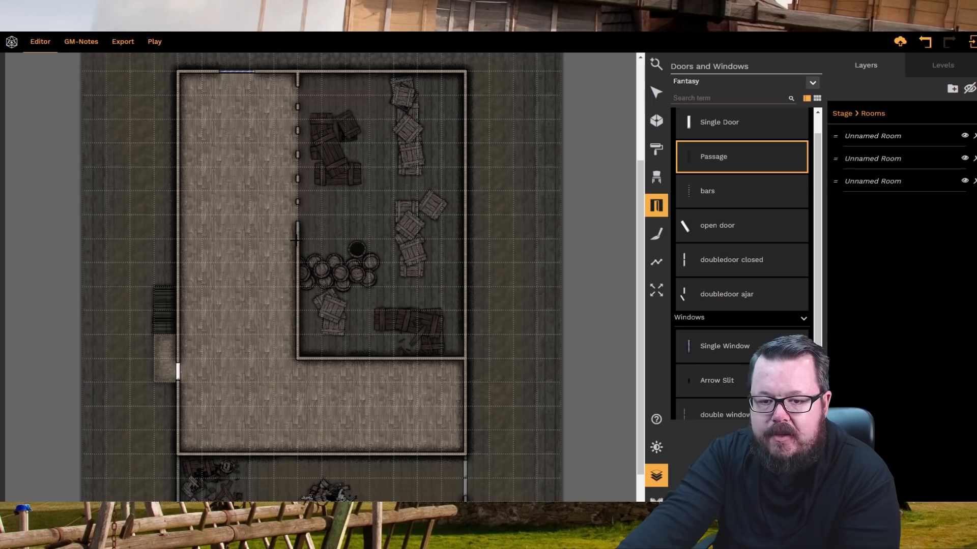
{"action": "left_click", "coordinate": [297, 236]}
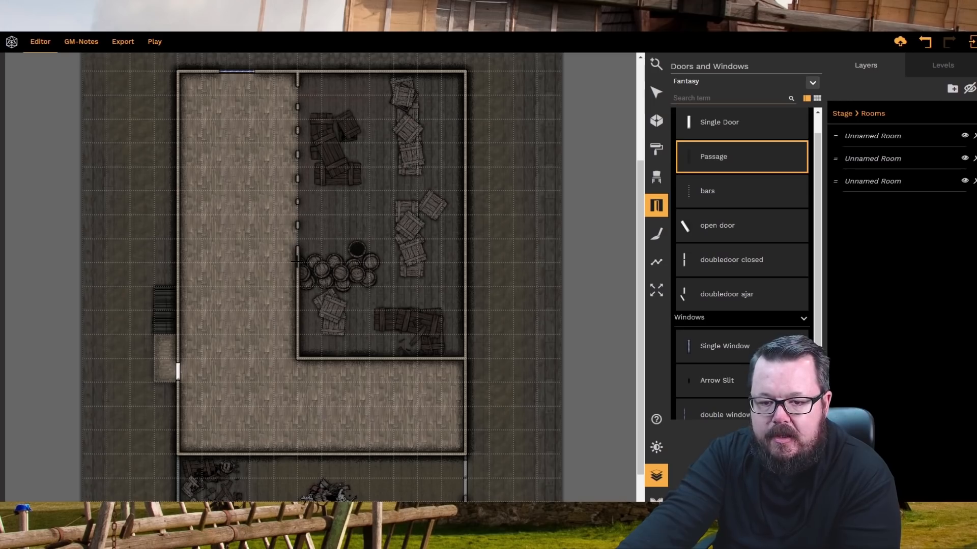
{"action": "left_click", "coordinate": [295, 263]}
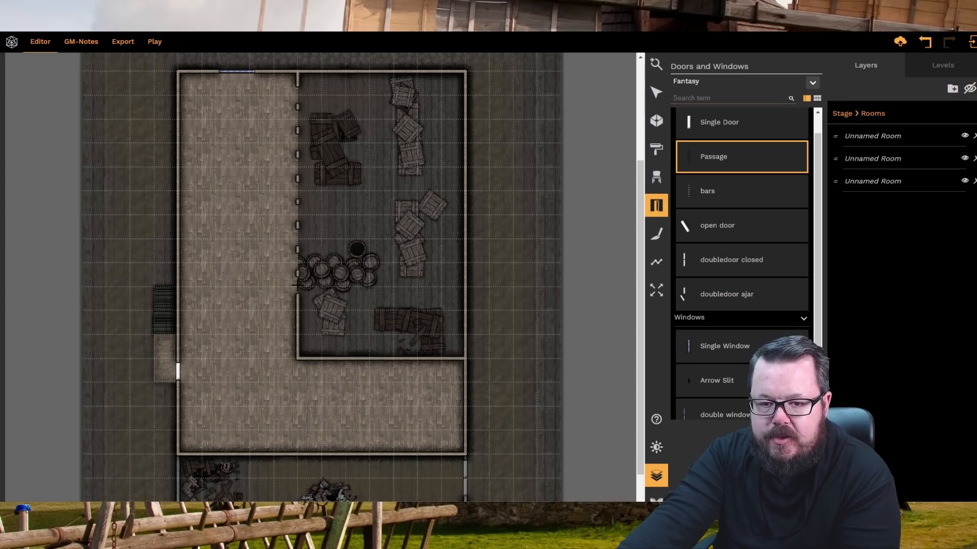
{"action": "left_click", "coordinate": [297, 311]}
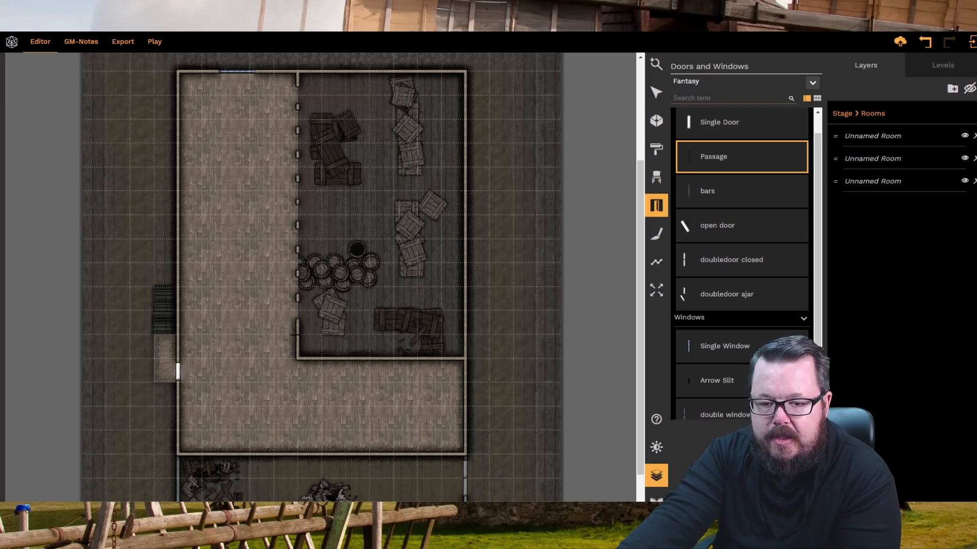
{"action": "left_click", "coordinate": [296, 334]}
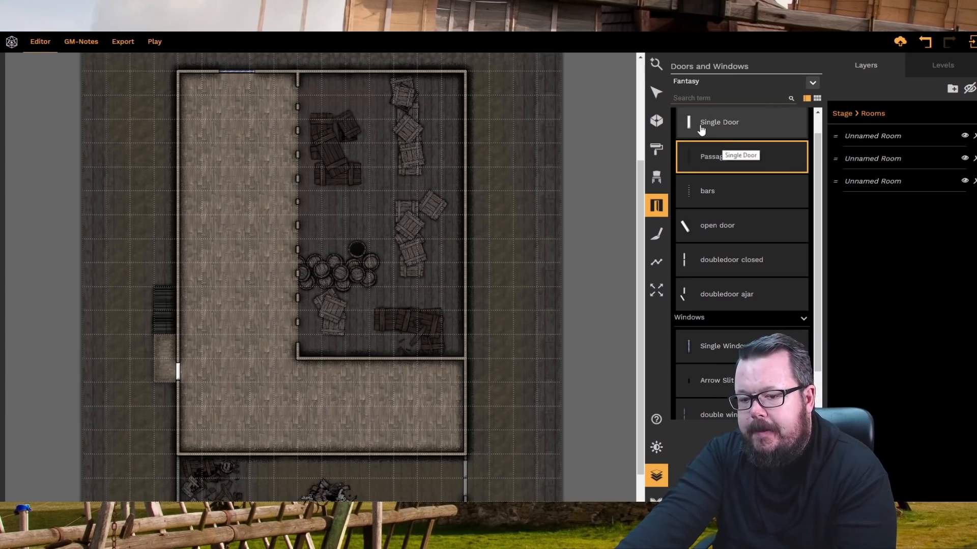
- Draw a 5-square east-west dividing wall from the L-shaped room's inner corner to the west wall, tracing it out and back
{"action": "left_click", "coordinate": [657, 121]}
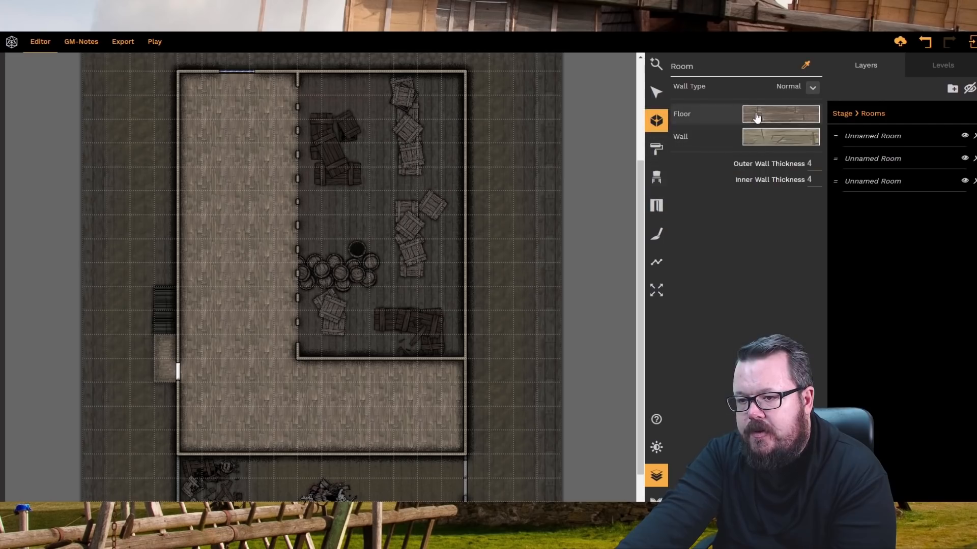
{"action": "left_click", "coordinate": [296, 360]}
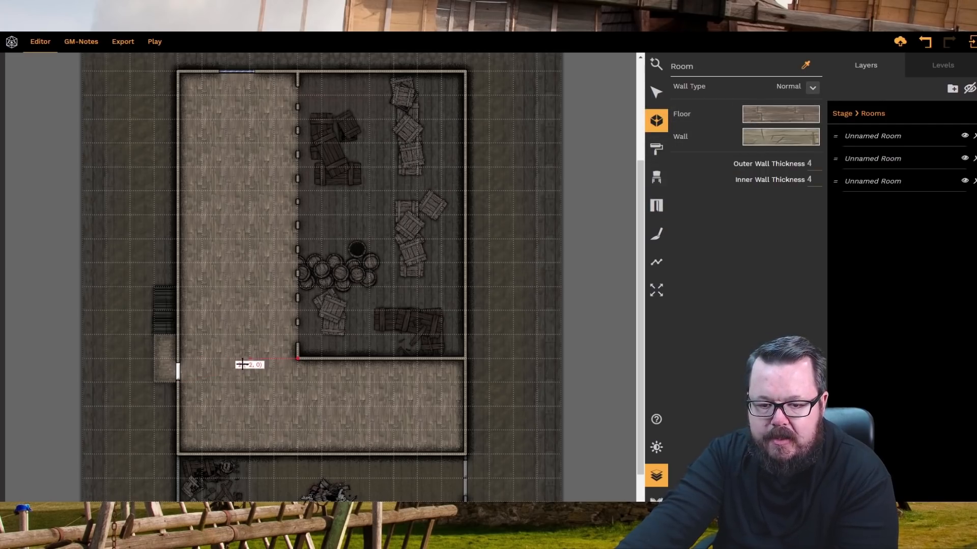
{"action": "left_click", "coordinate": [178, 359]}
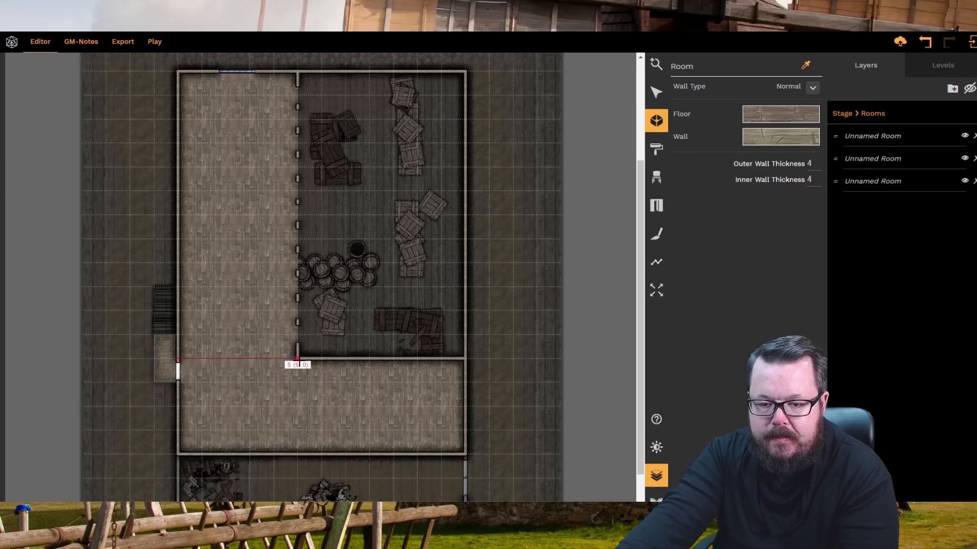
{"action": "left_click", "coordinate": [298, 359]}
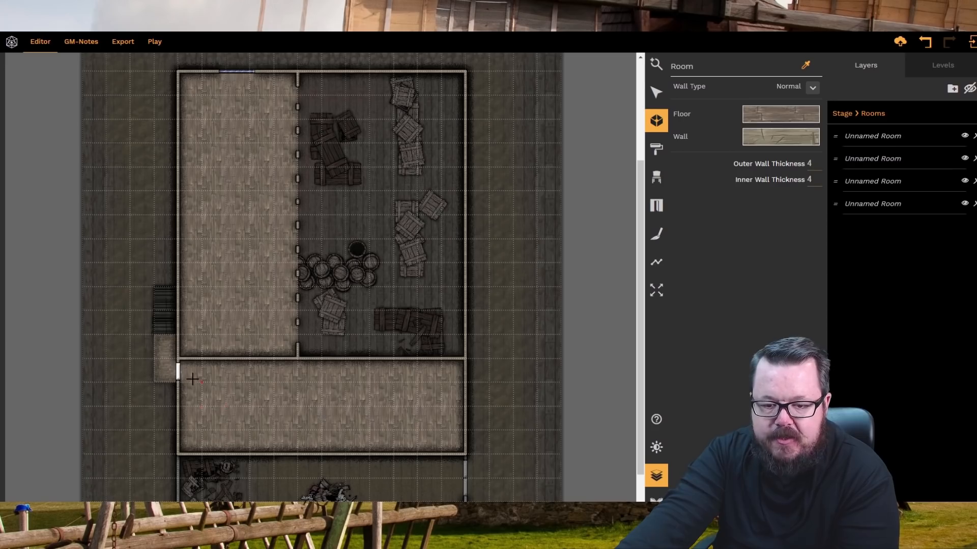
- Draw a 4-square north-south dividing wall across the south wing, four squares in from its west wall
{"action": "left_click", "coordinate": [274, 363]}
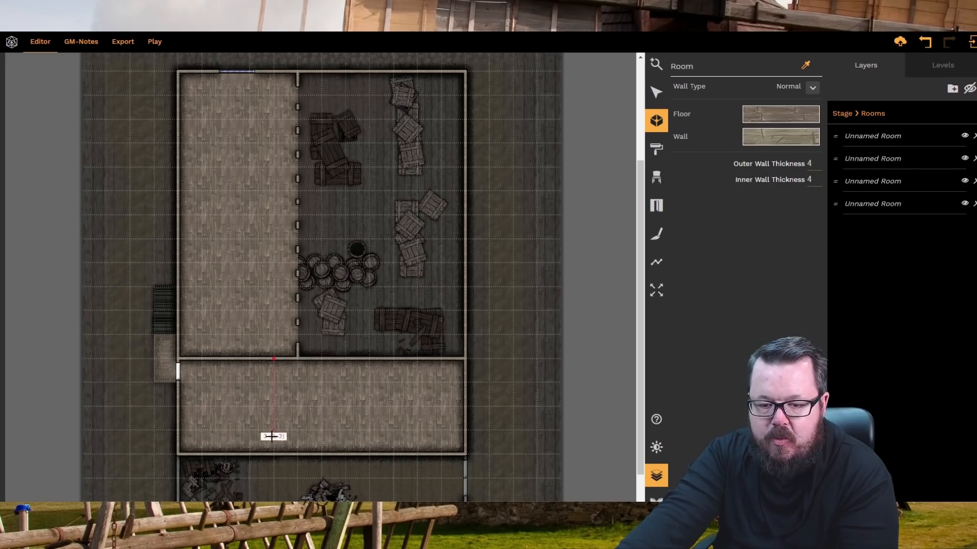
{"action": "left_click", "coordinate": [274, 451]}
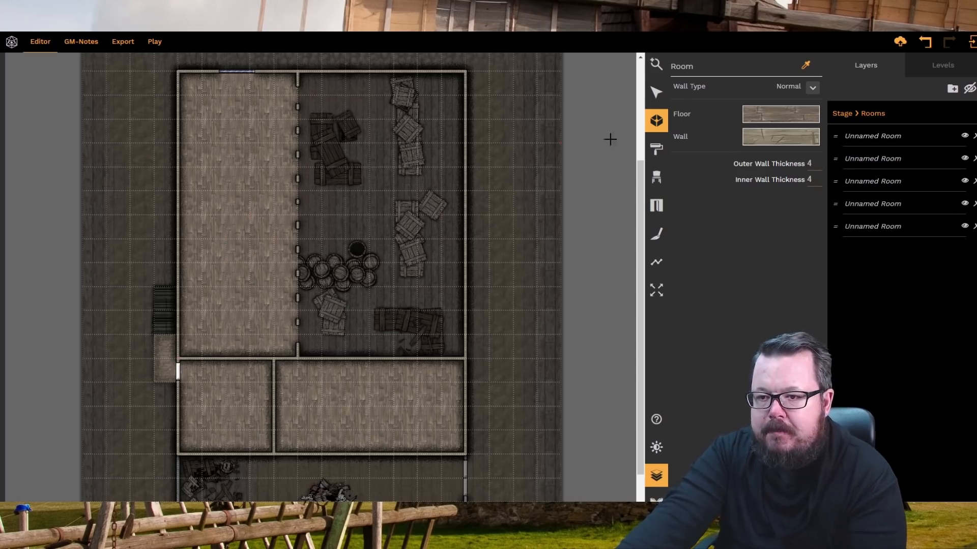
- Narrow the west wing to 3 squares by moving both corner points of the L-shaped room's inner wall two squares west
{"action": "left_click", "coordinate": [657, 92]}
{"action": "left_click", "coordinate": [206, 178]}
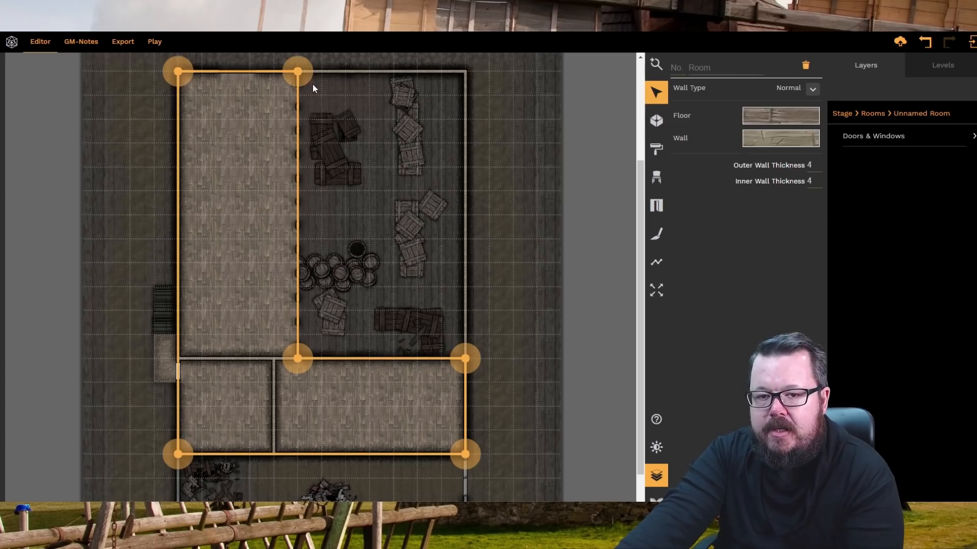
{"action": "left_click_drag", "start_coordinate": [299, 72], "coordinate": [250, 71]}
{"action": "left_click", "coordinate": [283, 337]}
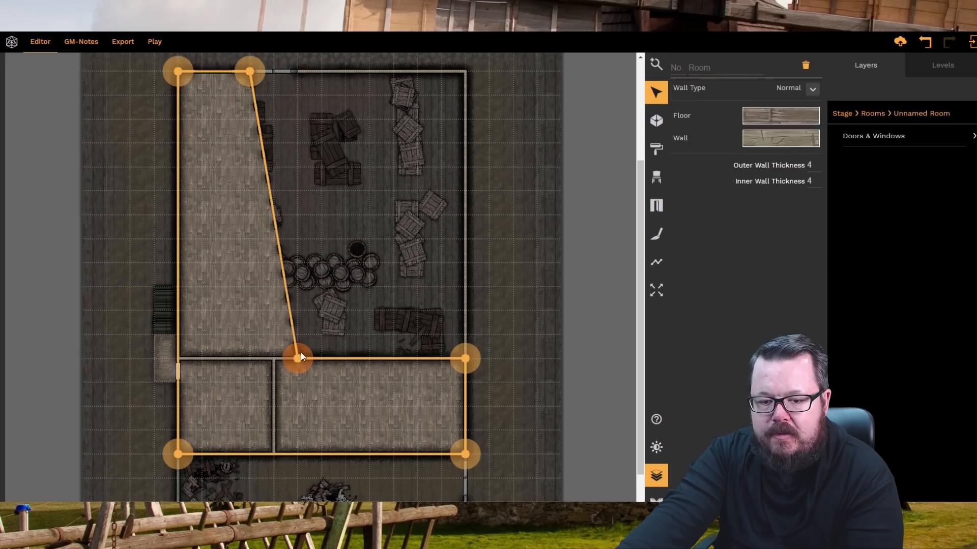
{"action": "left_click_drag", "start_coordinate": [300, 359], "coordinate": [258, 355]}
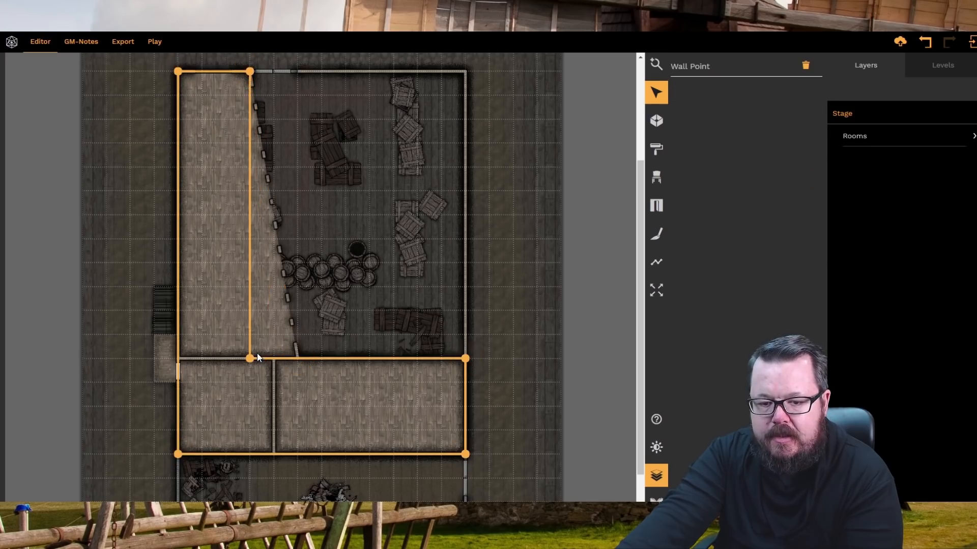
{"action": "left_click", "coordinate": [322, 73]}
{"action": "left_click_drag", "start_coordinate": [297, 74], "coordinate": [262, 83]}
{"action": "left_click", "coordinate": [306, 156]}
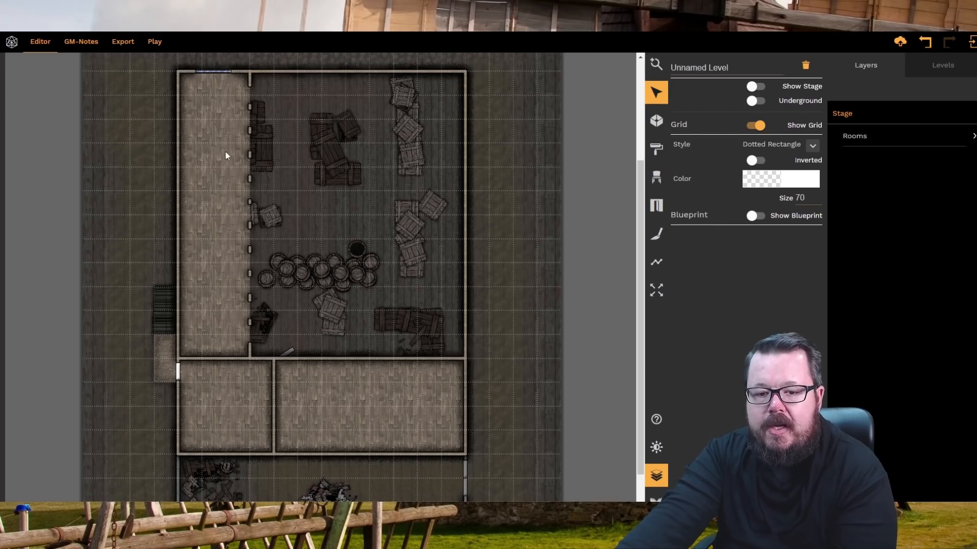
- Open a Passage in the wall between the narrow west wing and the southwest room, one square from the west wall
{"action": "left_click", "coordinate": [659, 125]}
{"action": "left_click", "coordinate": [656, 177]}
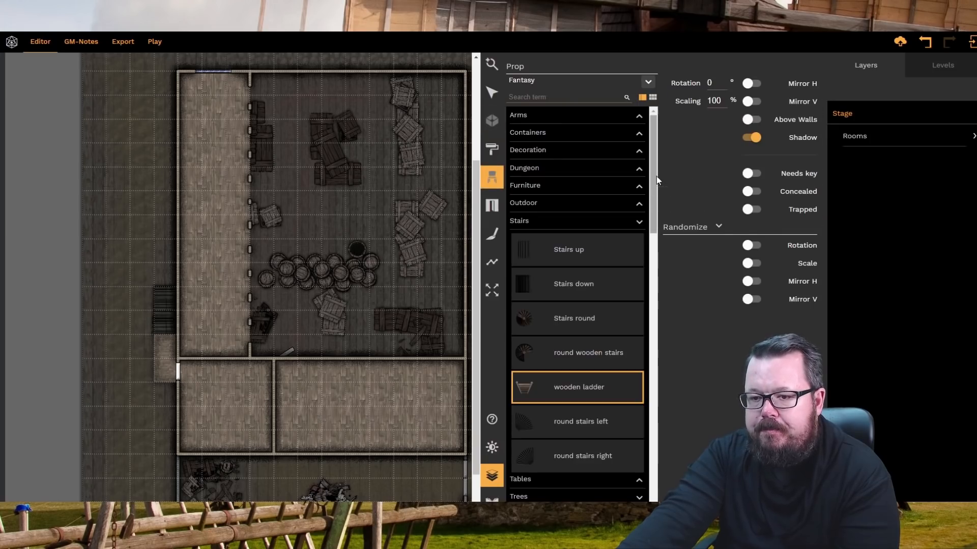
{"action": "left_click", "coordinate": [492, 477]}
{"action": "left_click", "coordinate": [654, 209]}
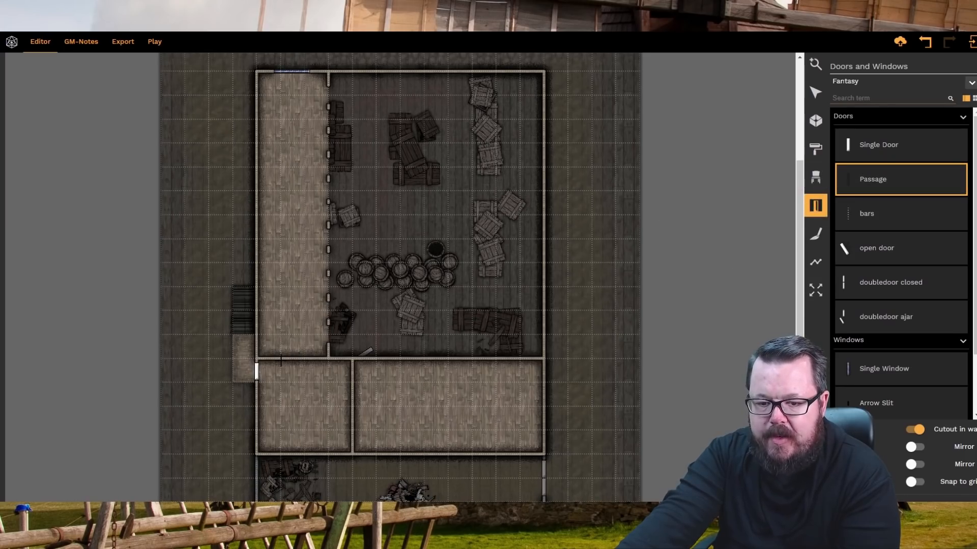
{"action": "left_click", "coordinate": [280, 359]}
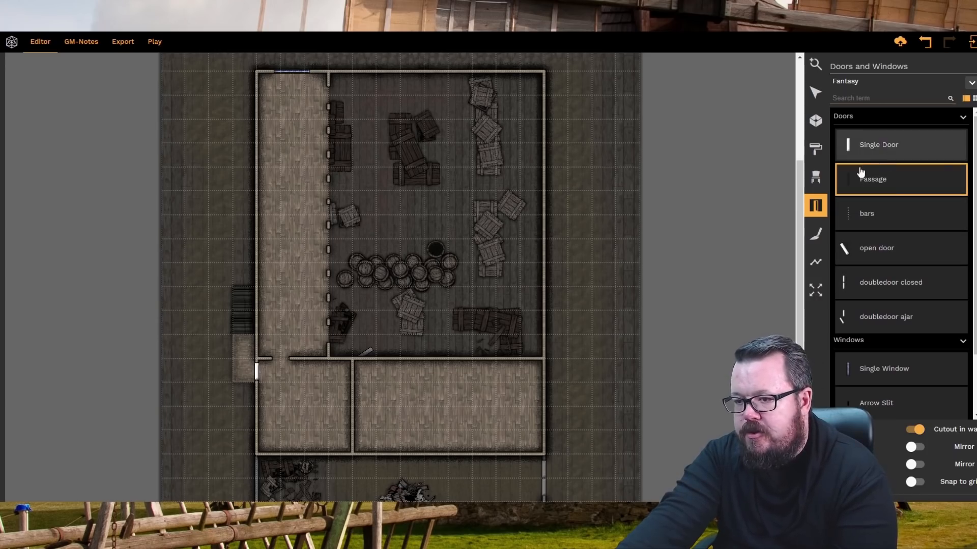
- Place Stairs down, rotated 90°, in the southeast room directly above the ground floor's staircase
{"action": "left_click", "coordinate": [816, 177]}
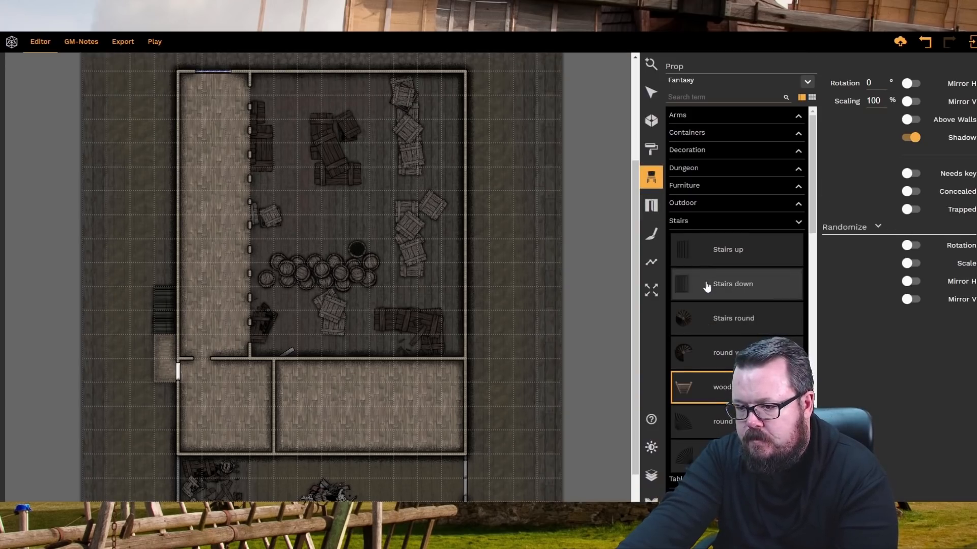
{"action": "left_click", "coordinate": [735, 285]}
{"action": "scroll", "coordinate": [307, 431], "scroll_direction": "up", "scroll_amount": 5}
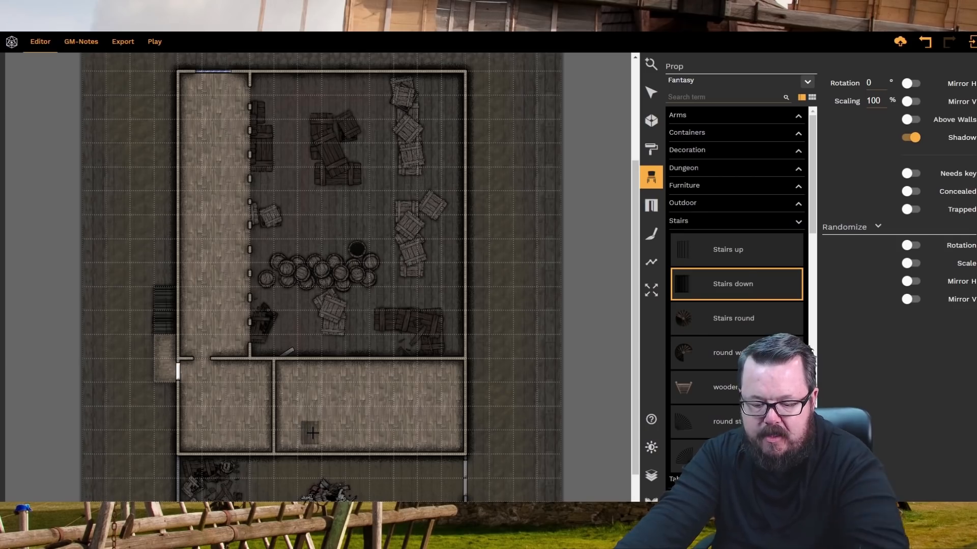
{"action": "scroll", "coordinate": [311, 433], "scroll_direction": "up", "scroll_amount": 4}
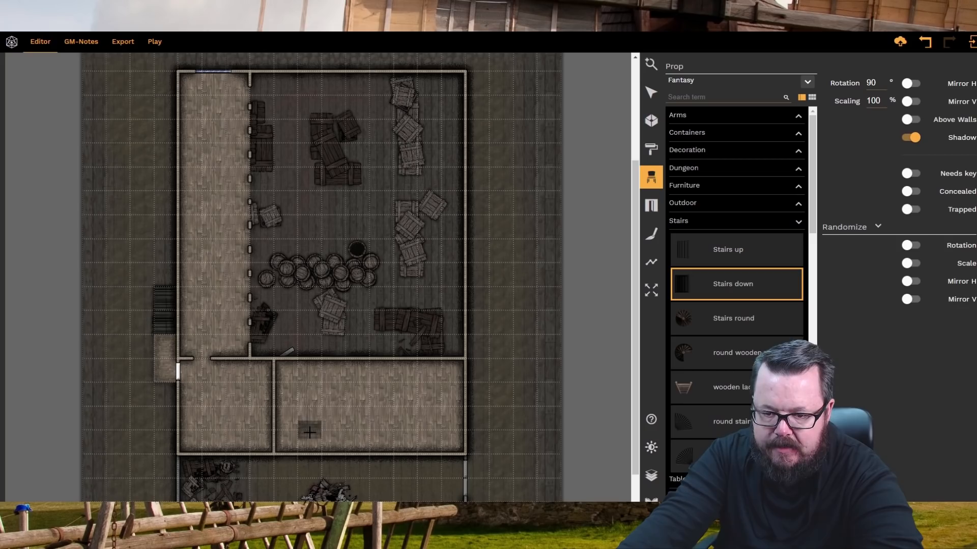
{"action": "left_click", "coordinate": [309, 430]}
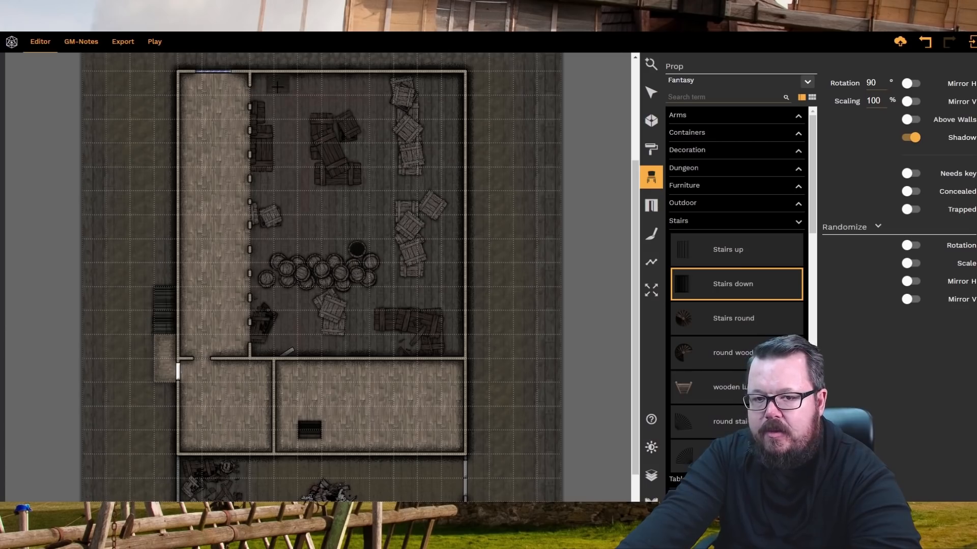
- On the Ground floor level, pull the wooden ladder away from the north wall onto open floor and rotate it to 270°
{"action": "left_click", "coordinate": [651, 93]}
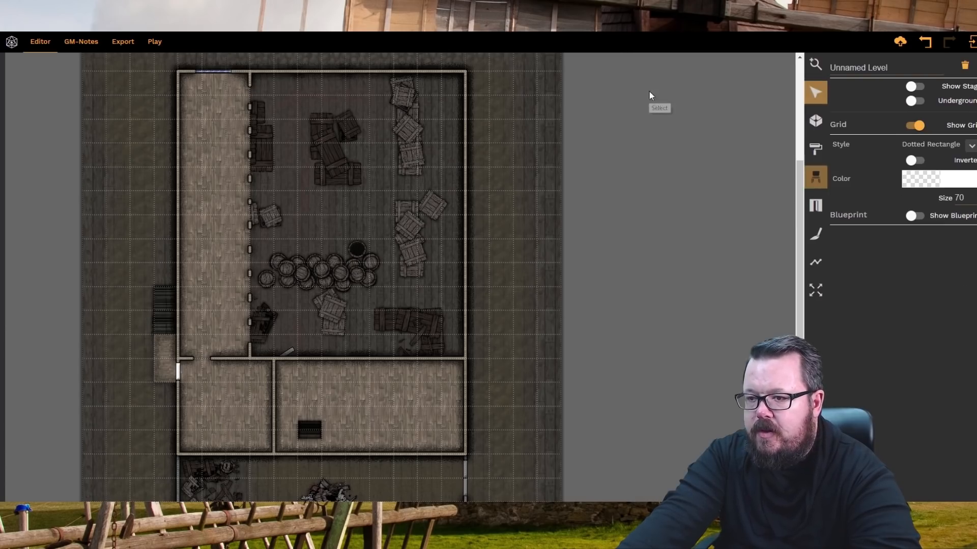
{"action": "left_click", "coordinate": [815, 475]}
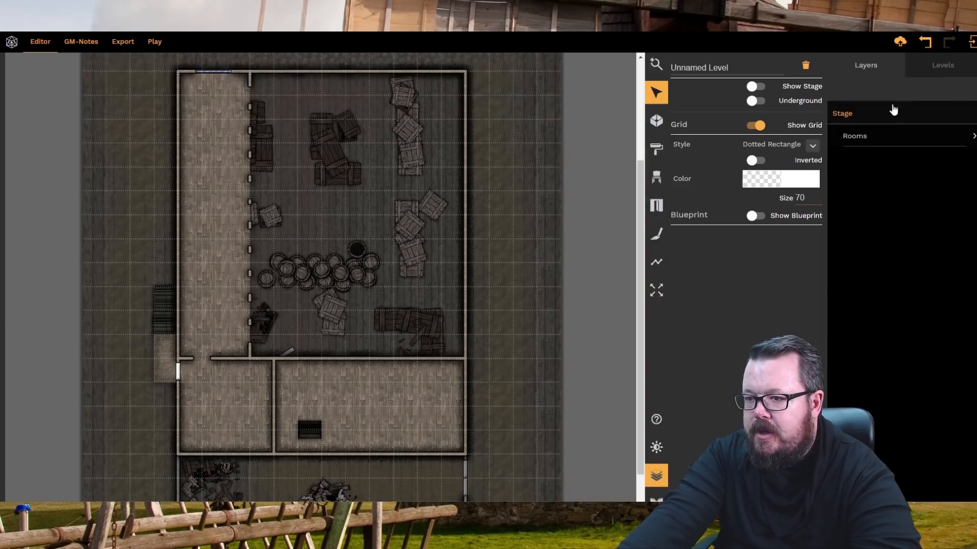
{"action": "left_click", "coordinate": [933, 69]}
{"action": "left_click", "coordinate": [900, 140]}
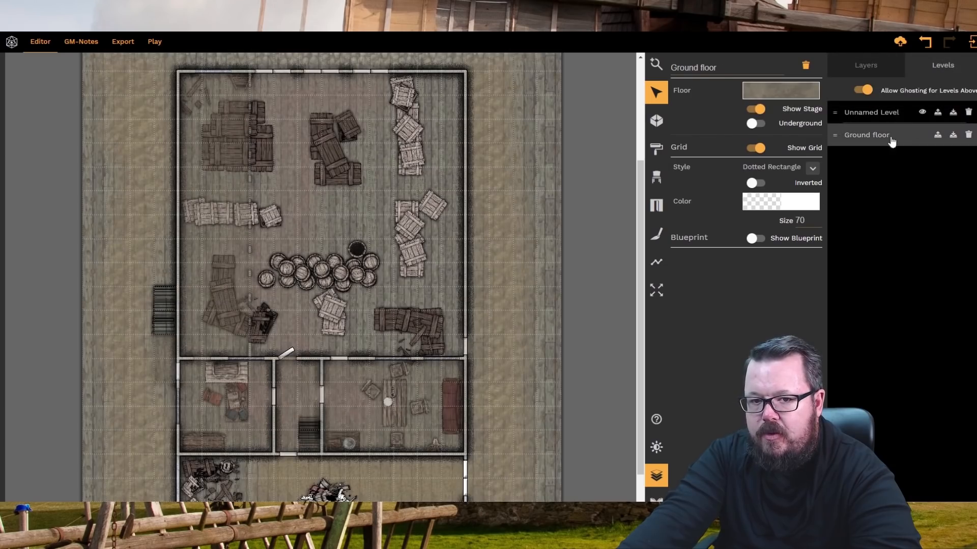
{"action": "left_click", "coordinate": [240, 83]}
{"action": "left_click", "coordinate": [239, 80]}
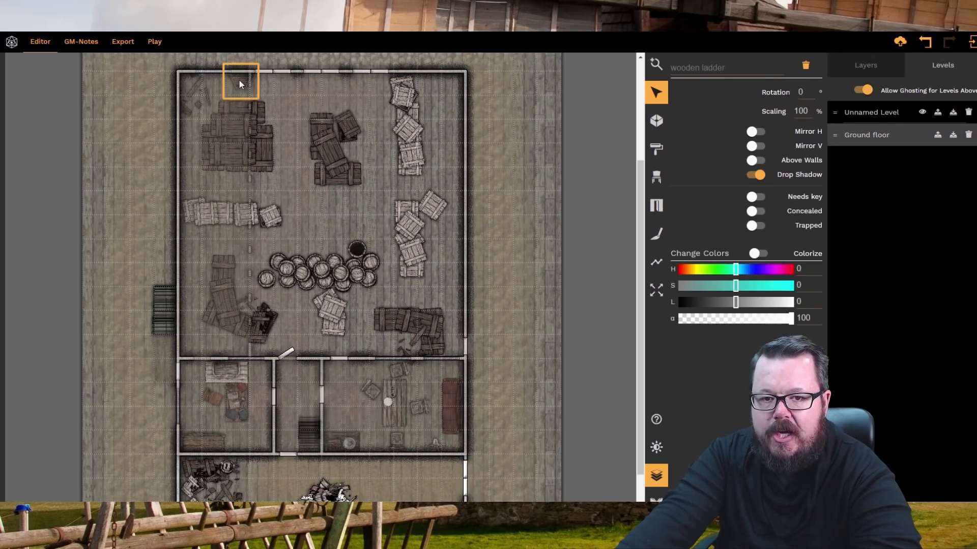
{"action": "left_click_drag", "start_coordinate": [241, 81], "coordinate": [287, 326]}
{"action": "scroll", "coordinate": [288, 326], "scroll_direction": "down", "scroll_amount": 20, "text": "shift"}
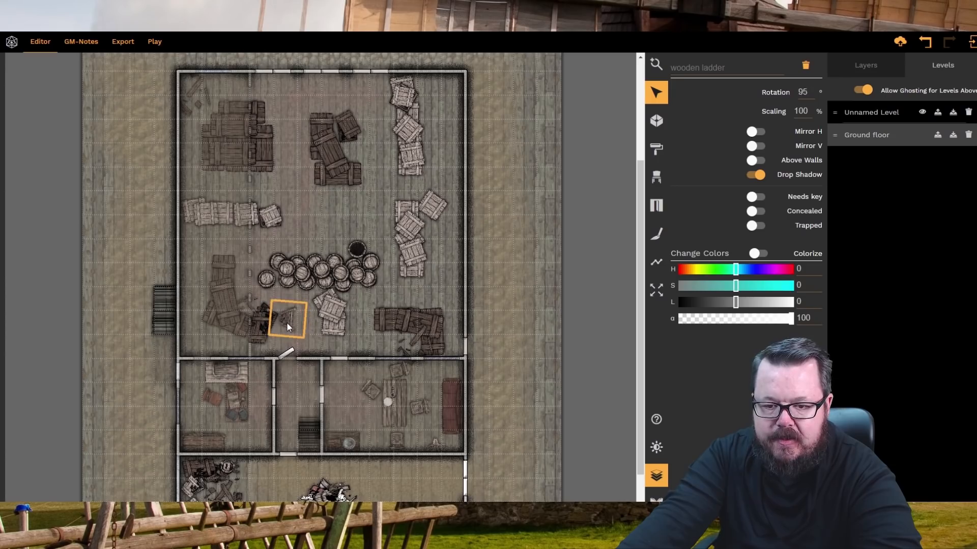
{"action": "scroll", "coordinate": [287, 326], "scroll_direction": "down", "scroll_amount": 8, "text": "shift"}
{"action": "scroll", "coordinate": [288, 326], "scroll_direction": "down", "scroll_amount": 1, "text": "shift"}
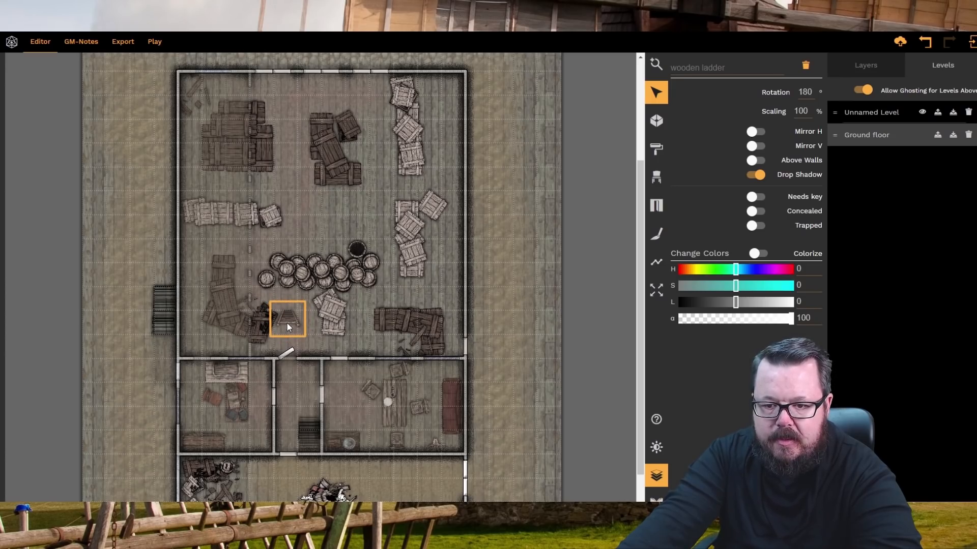
{"action": "scroll", "coordinate": [288, 326], "scroll_direction": "down", "scroll_amount": 18, "text": "shift"}
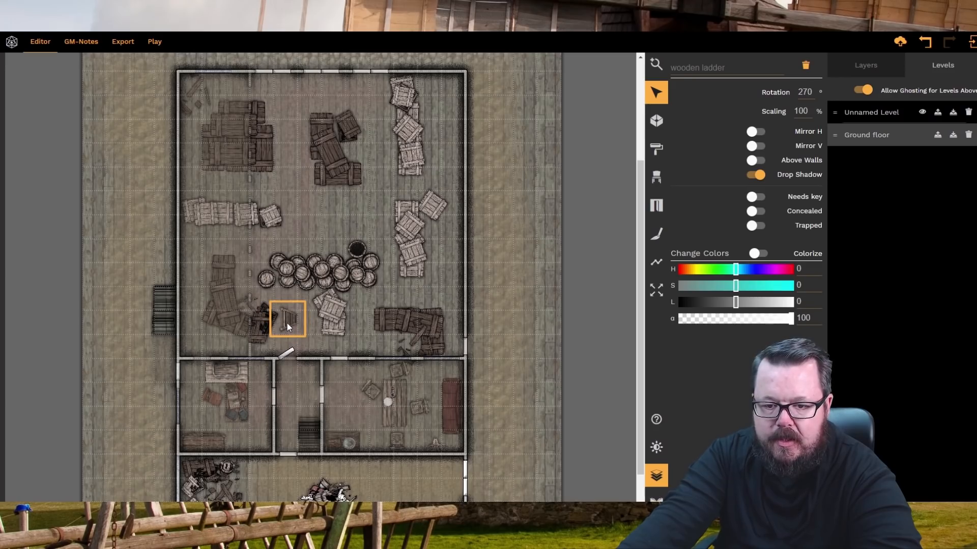
- Move the rotated wooden ladder up to the north wall, against the upper west wing's narrowed inner edge
{"action": "left_click_drag", "start_coordinate": [288, 326], "coordinate": [258, 93]}
{"action": "key", "text": "Left"}
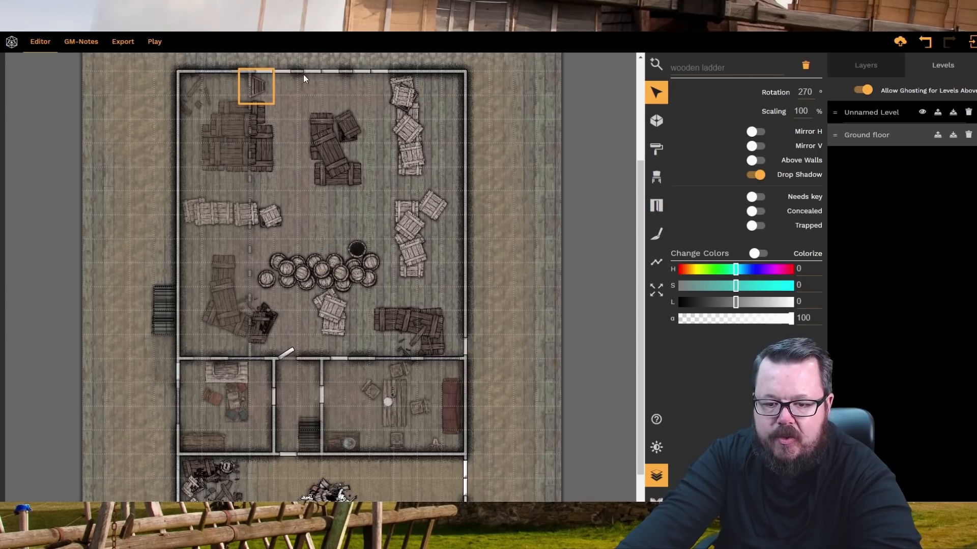
{"action": "left_click", "coordinate": [266, 338]}
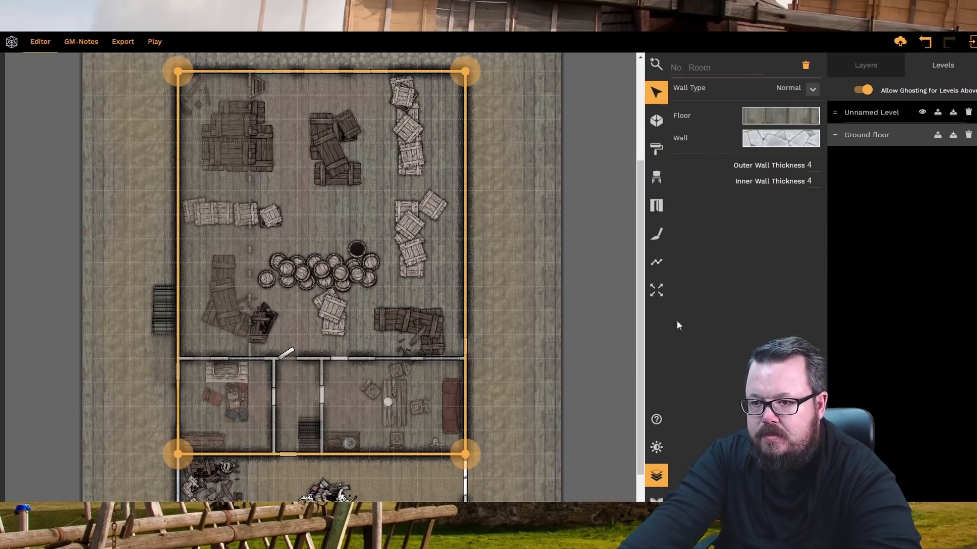
- Return to the Unnamed Level and collapse the Stairs, Tables and Trees categories of the prop library
{"action": "left_click", "coordinate": [914, 117]}
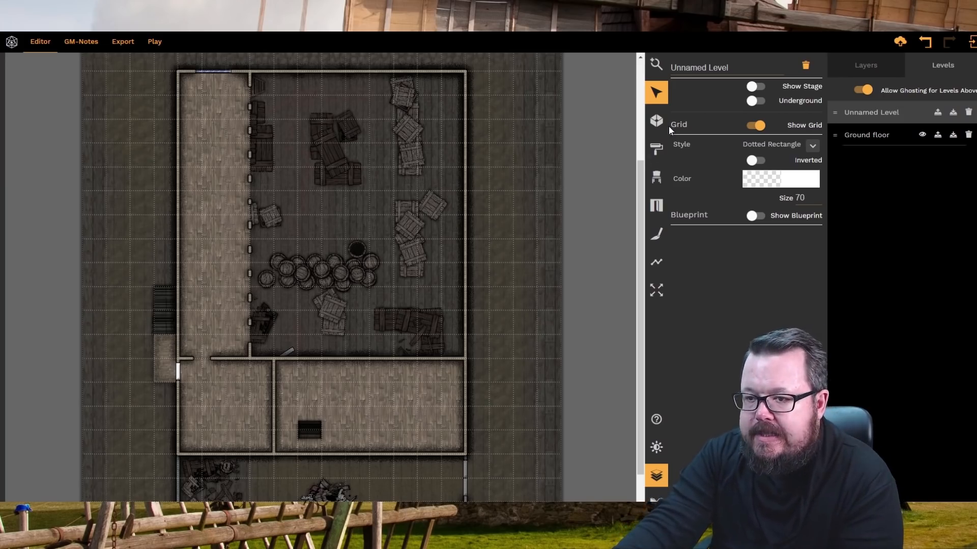
{"action": "left_click", "coordinate": [772, 180]}
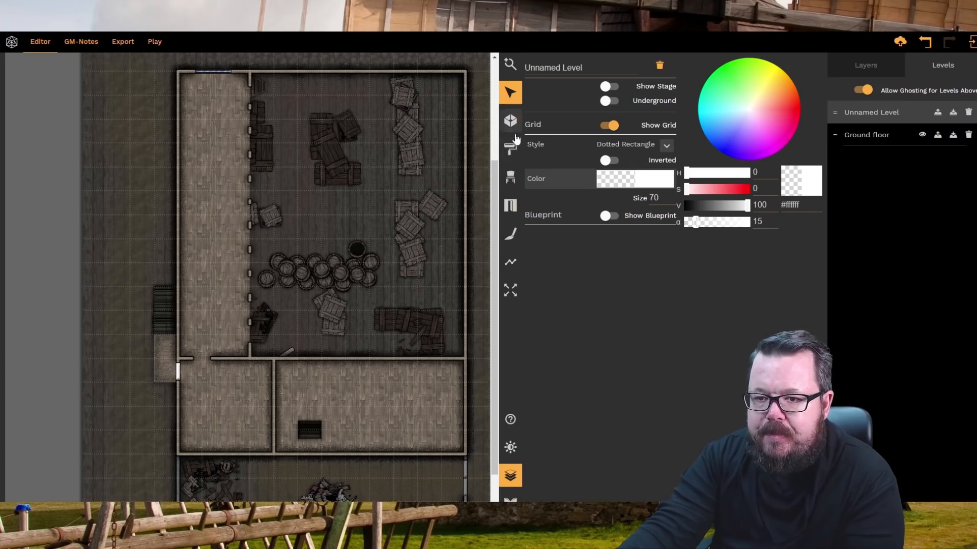
{"action": "left_click", "coordinate": [511, 178]}
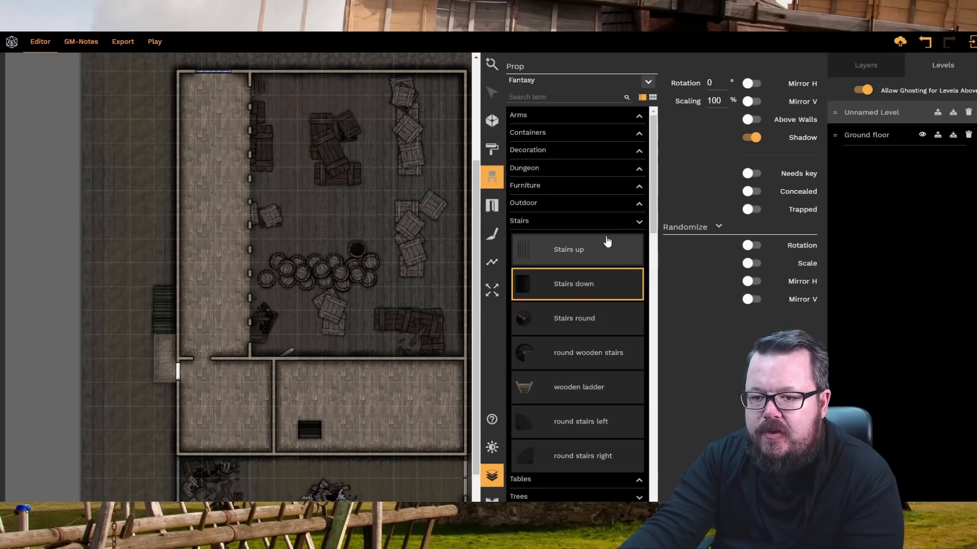
{"action": "left_click", "coordinate": [592, 224]}
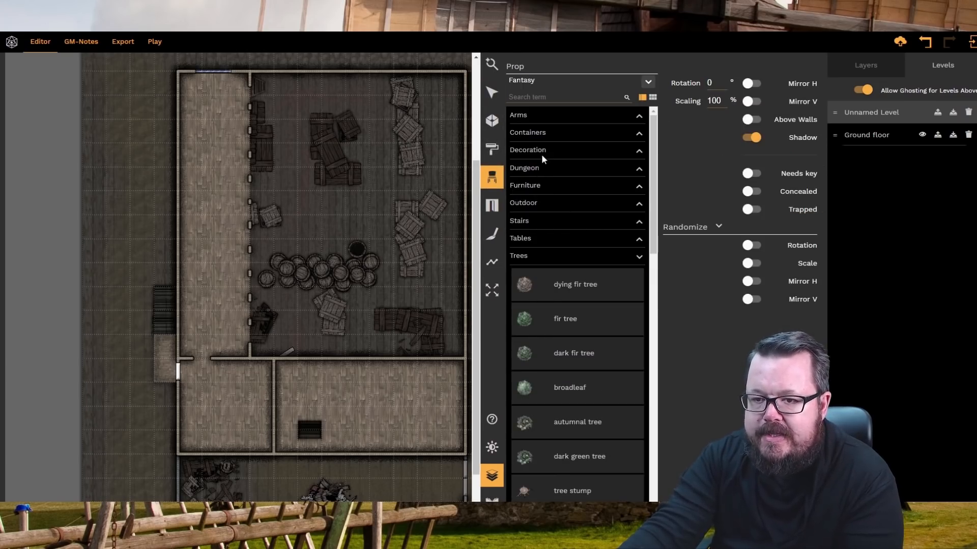
{"action": "left_click", "coordinate": [565, 256]}
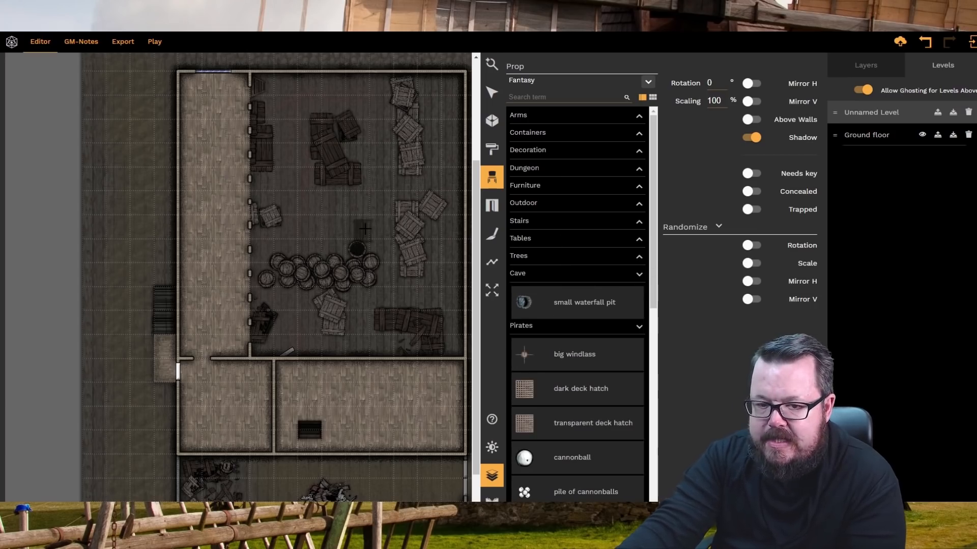
- Place a dark deck hatch from the Pirates props, scaled to 70%, in the middle of the southeast room
{"action": "scroll", "coordinate": [365, 228], "scroll_direction": "down", "scroll_amount": 1}
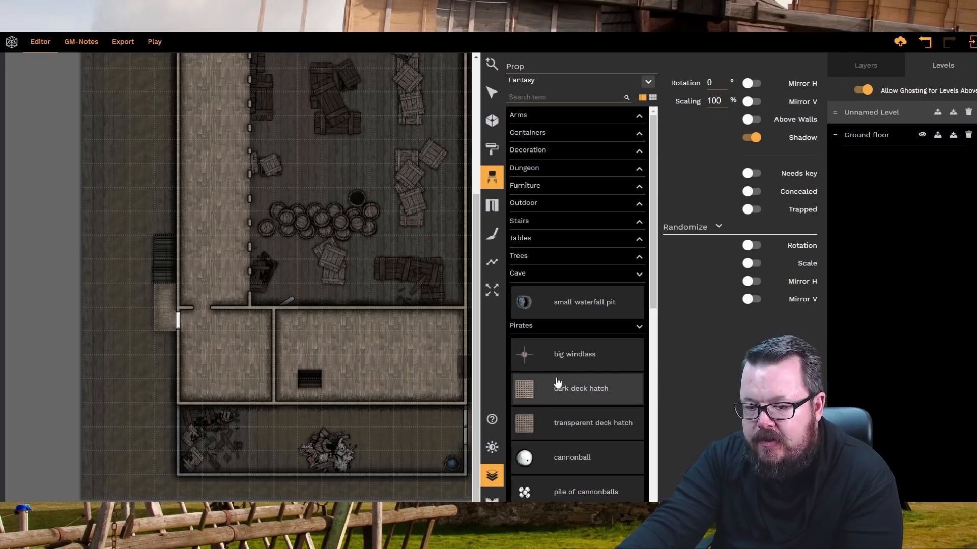
{"action": "scroll", "coordinate": [560, 382], "scroll_direction": "down", "scroll_amount": 3}
{"action": "scroll", "coordinate": [560, 382], "scroll_direction": "down", "scroll_amount": 5}
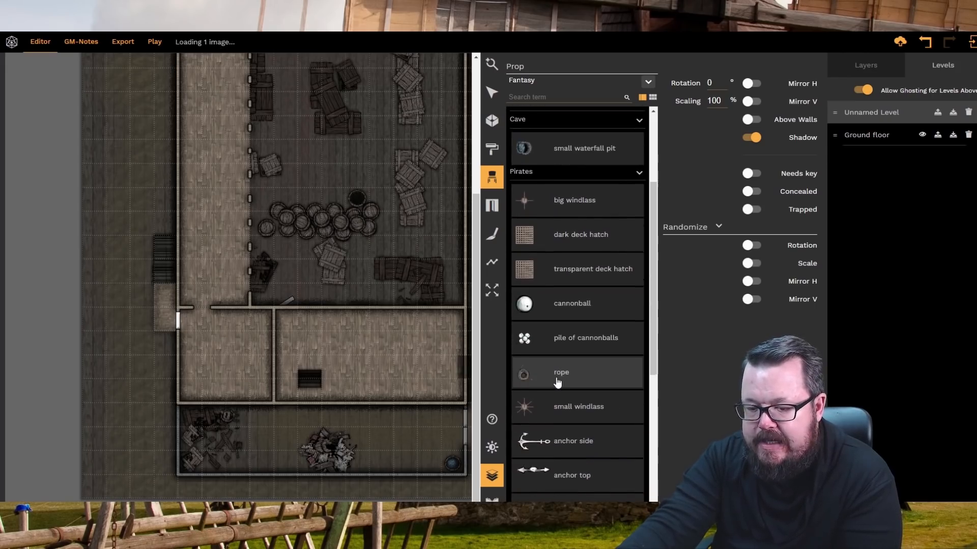
{"action": "scroll", "coordinate": [563, 375], "scroll_direction": "down", "scroll_amount": 1}
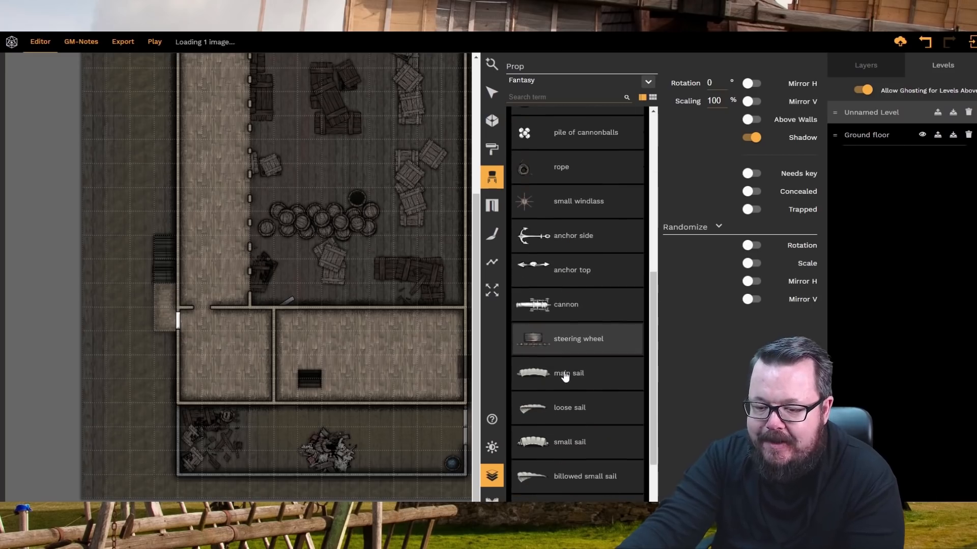
{"action": "scroll", "coordinate": [565, 373], "scroll_direction": "up", "scroll_amount": 3}
{"action": "scroll", "coordinate": [541, 269], "scroll_direction": "up", "scroll_amount": 4}
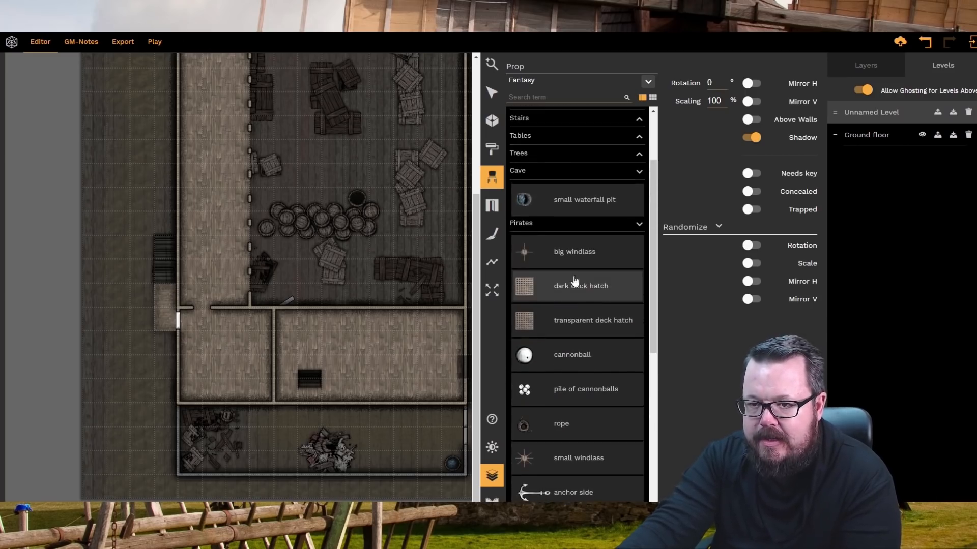
{"action": "left_click", "coordinate": [534, 299]}
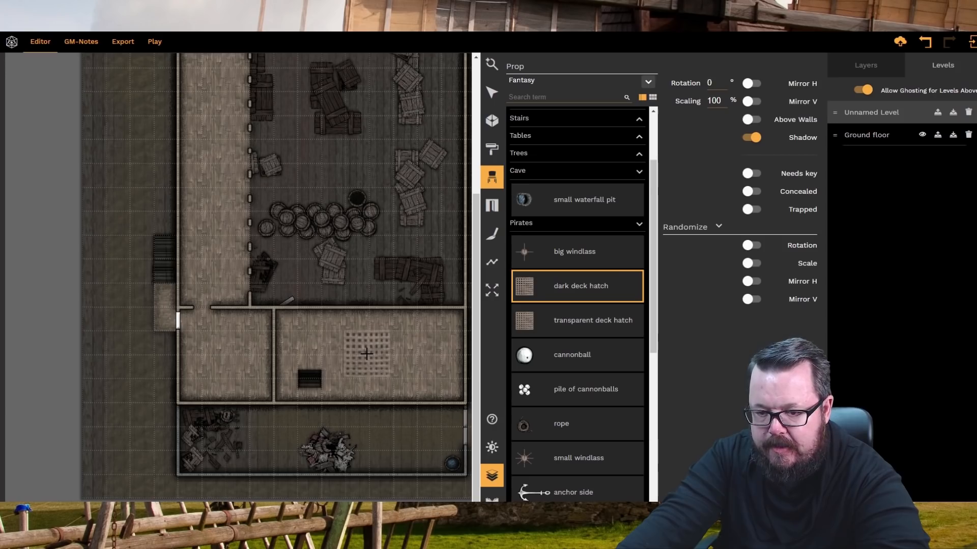
{"action": "scroll", "coordinate": [366, 354], "scroll_direction": "down", "scroll_amount": 2, "text": "shift"}
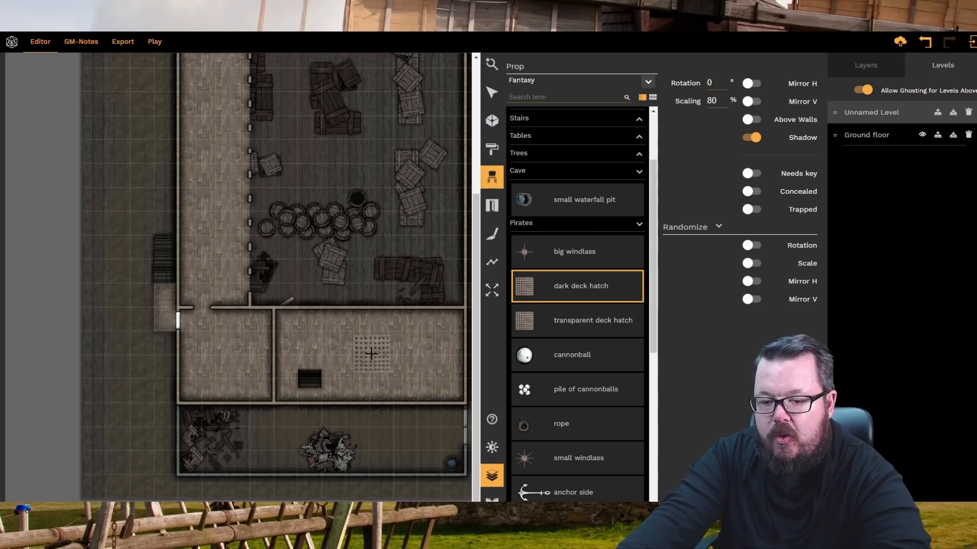
{"action": "scroll", "coordinate": [372, 353], "scroll_direction": "down", "scroll_amount": 1, "text": "ctrl"}
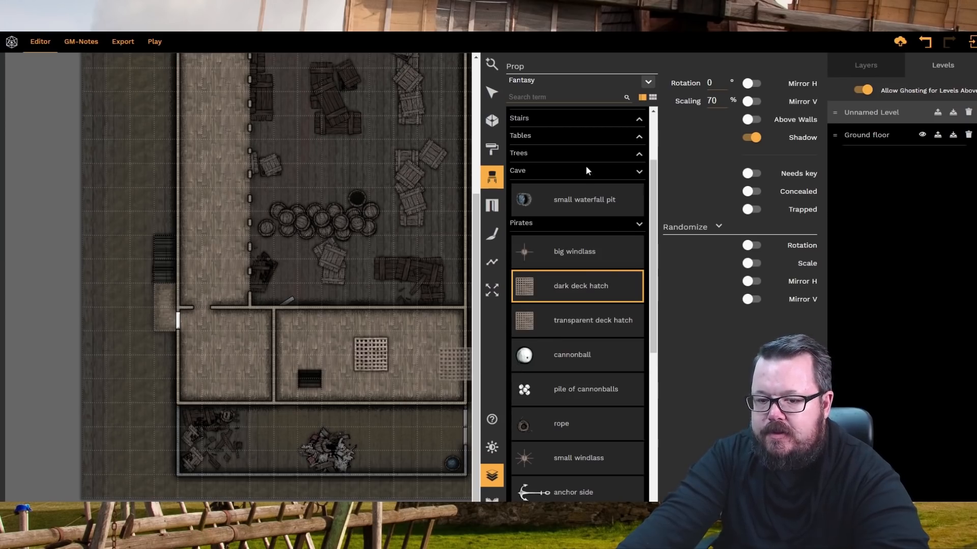
{"action": "scroll", "coordinate": [579, 243], "scroll_direction": "up", "scroll_amount": 2}
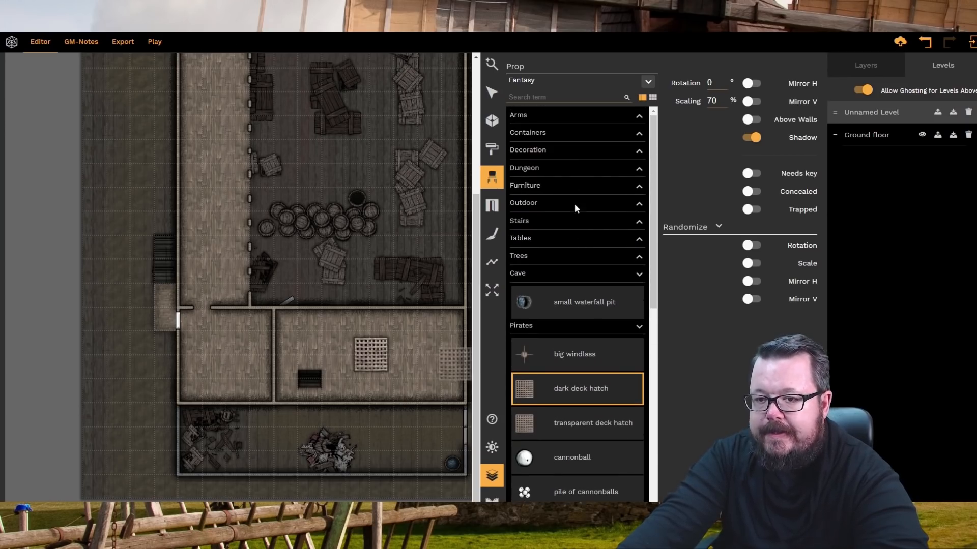
- Line three box props from Containers along the southwest room's south wall, rotated 30°, 355° and 35°
{"action": "left_click", "coordinate": [563, 131]}
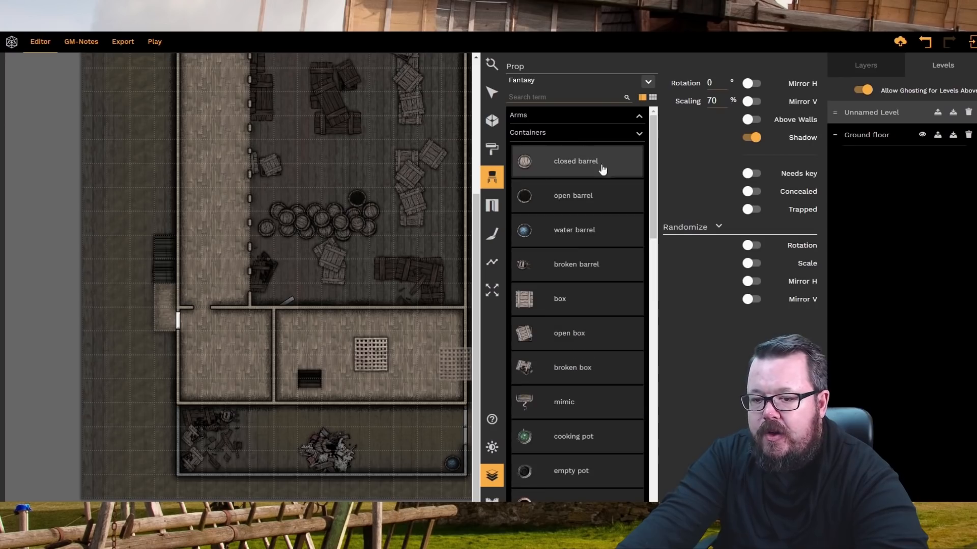
{"action": "scroll", "coordinate": [574, 246], "scroll_direction": "down", "scroll_amount": 1}
{"action": "left_click", "coordinate": [534, 249]}
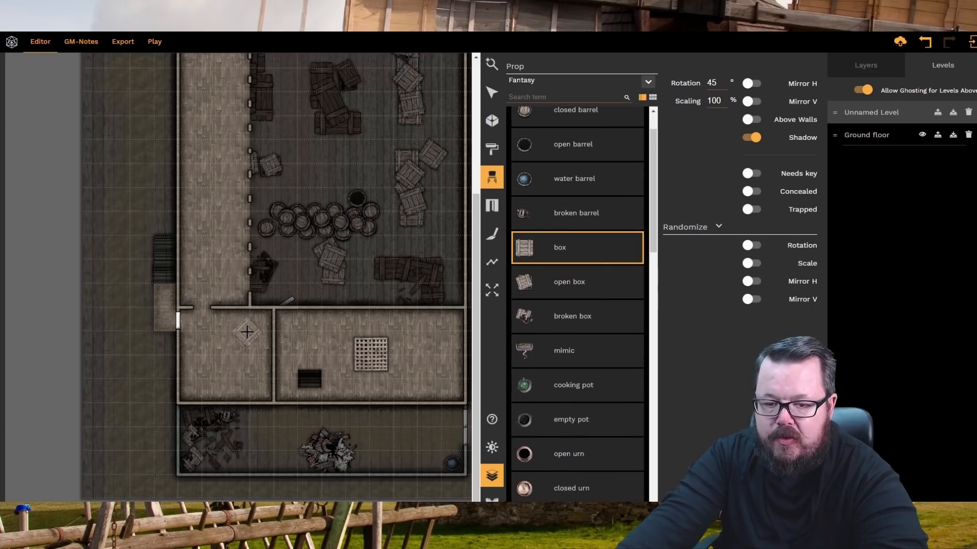
{"action": "scroll", "coordinate": [248, 338], "scroll_direction": "down", "scroll_amount": 1, "text": "shift"}
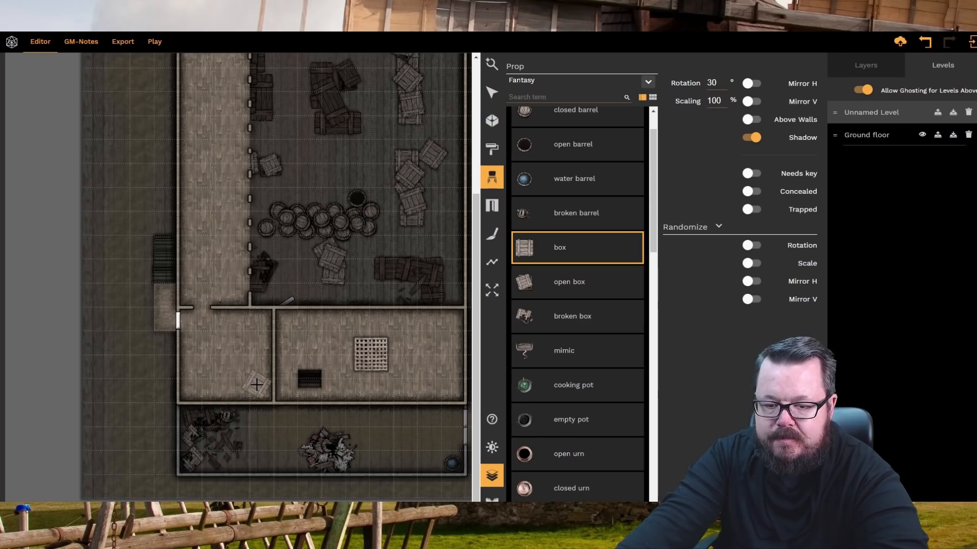
{"action": "left_click", "coordinate": [257, 385]}
{"action": "scroll", "coordinate": [226, 392], "scroll_direction": "down", "scroll_amount": 3, "text": "shift"}
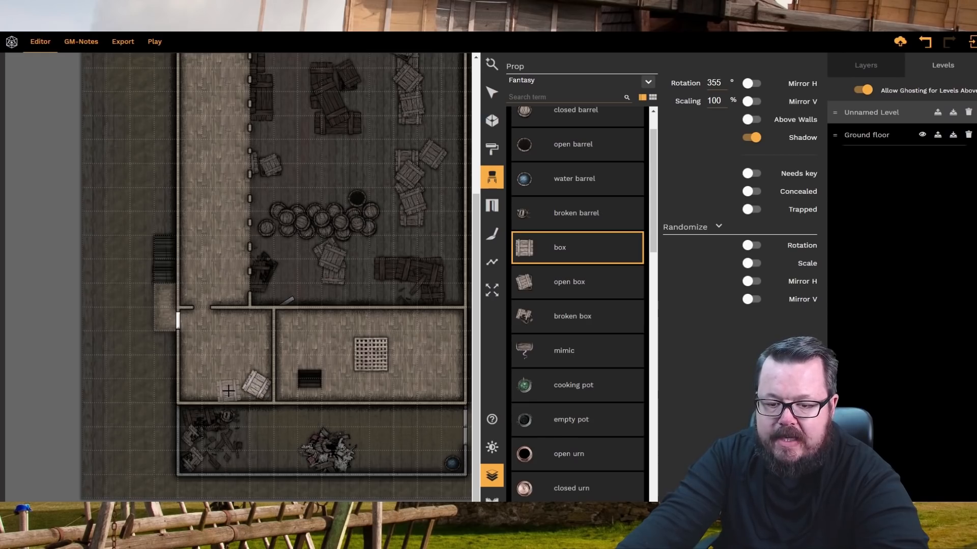
{"action": "left_click", "coordinate": [229, 388]}
{"action": "scroll", "coordinate": [198, 383], "scroll_direction": "up", "scroll_amount": 4, "text": "shift"}
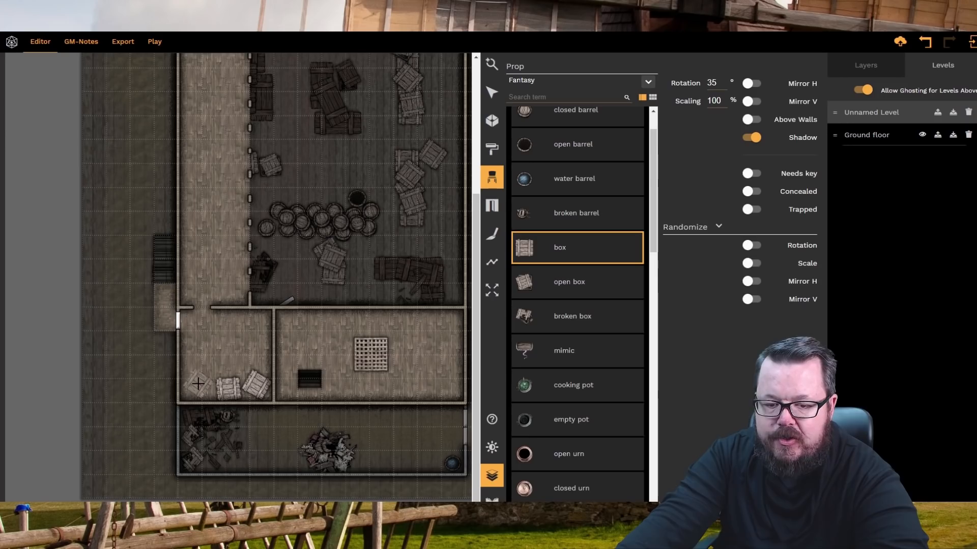
{"action": "left_click", "coordinate": [198, 384]}
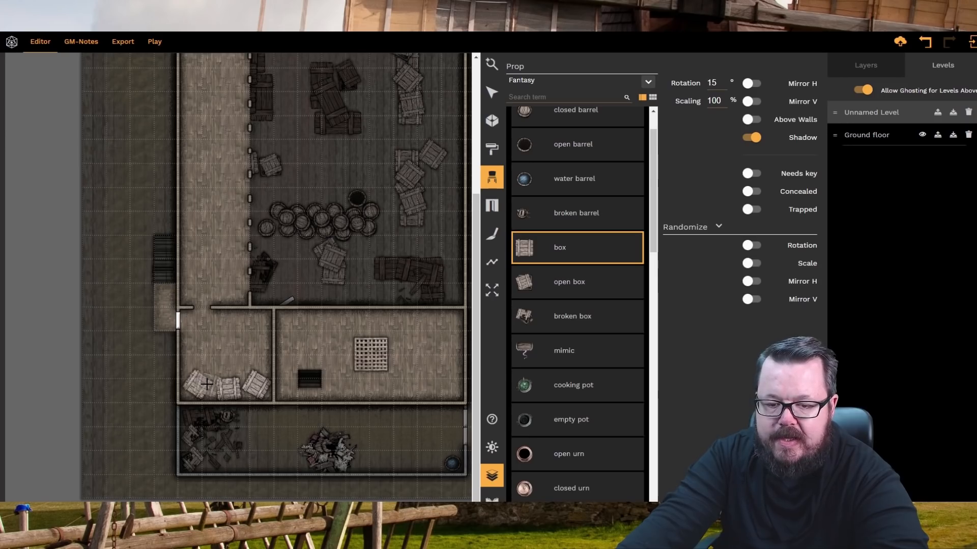
- Stack another box and an open box rotated to 110° onto the row of boxes in the southwest room
{"action": "scroll", "coordinate": [209, 386], "scroll_direction": "down", "scroll_amount": 4, "text": "shift"}
{"action": "scroll", "coordinate": [217, 382], "scroll_direction": "down", "scroll_amount": 1}
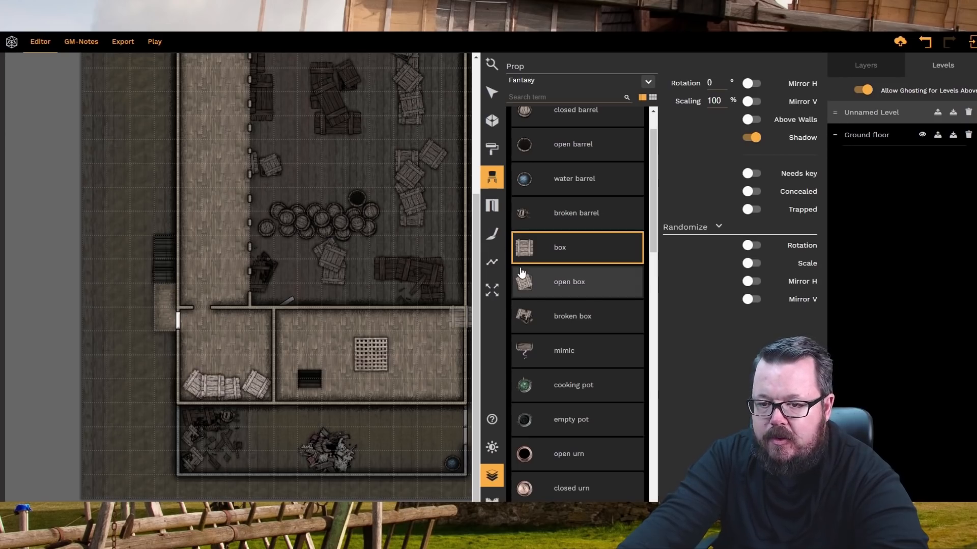
{"action": "scroll", "coordinate": [235, 367], "scroll_direction": "up", "scroll_amount": 3, "text": "shift"}
{"action": "scroll", "coordinate": [236, 371], "scroll_direction": "up", "scroll_amount": 8, "text": "shift"}
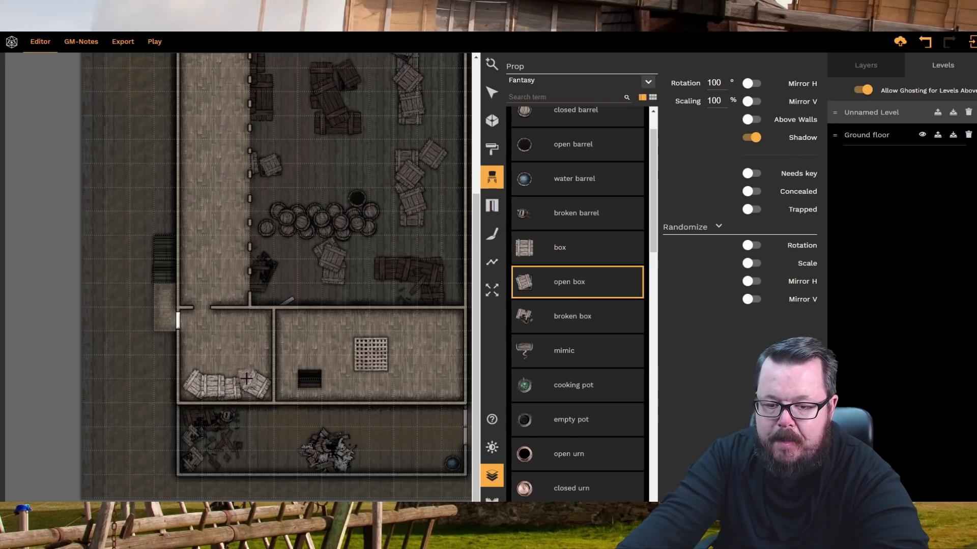
{"action": "left_click", "coordinate": [248, 384]}
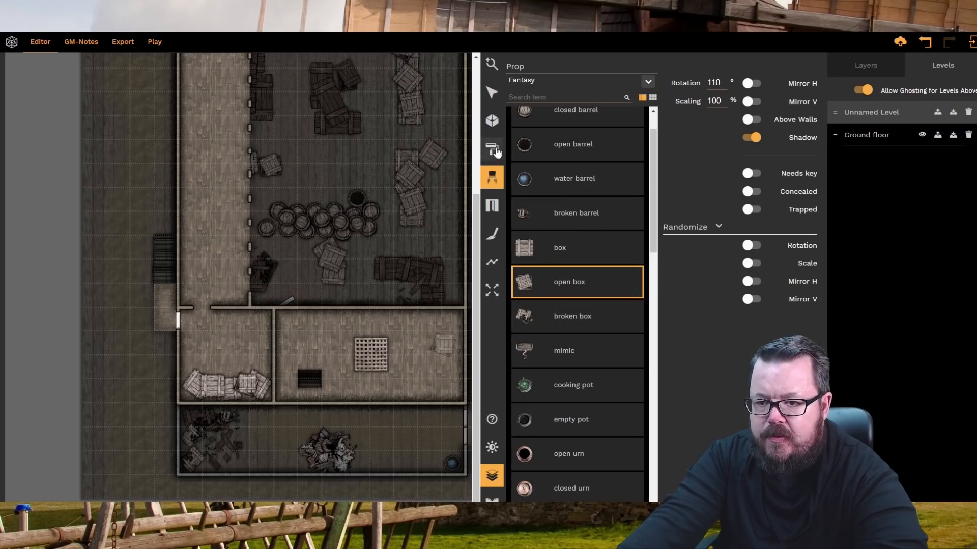
- Add a closed double door to the wall dividing the southwest and southeast rooms, near its north end
{"action": "left_click", "coordinate": [490, 205]}
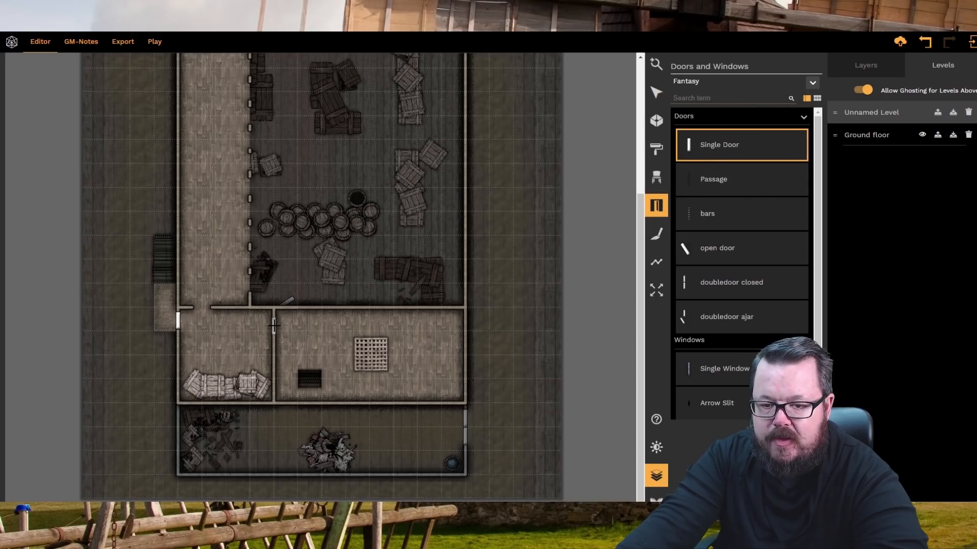
{"action": "left_click", "coordinate": [694, 280]}
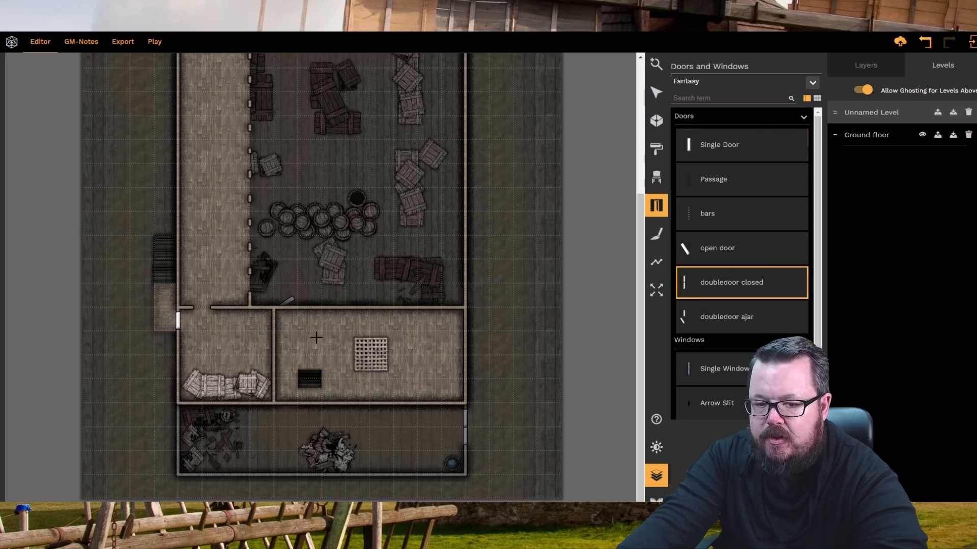
{"action": "left_click", "coordinate": [273, 331]}
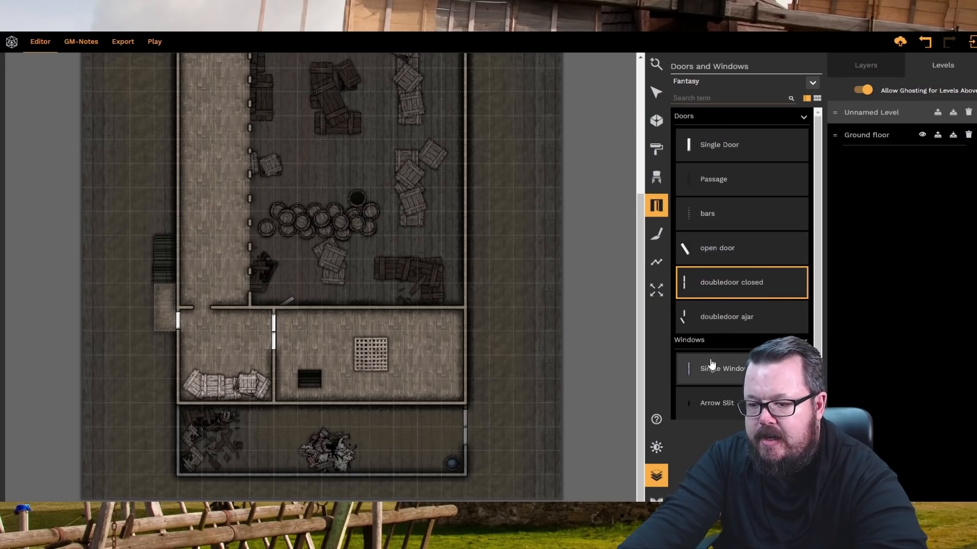
- Place three long single windows along the southeast room's north wall, overlooking the open warehouse floor
{"action": "scroll", "coordinate": [709, 371], "scroll_direction": "down", "scroll_amount": 2}
{"action": "left_click", "coordinate": [715, 396]}
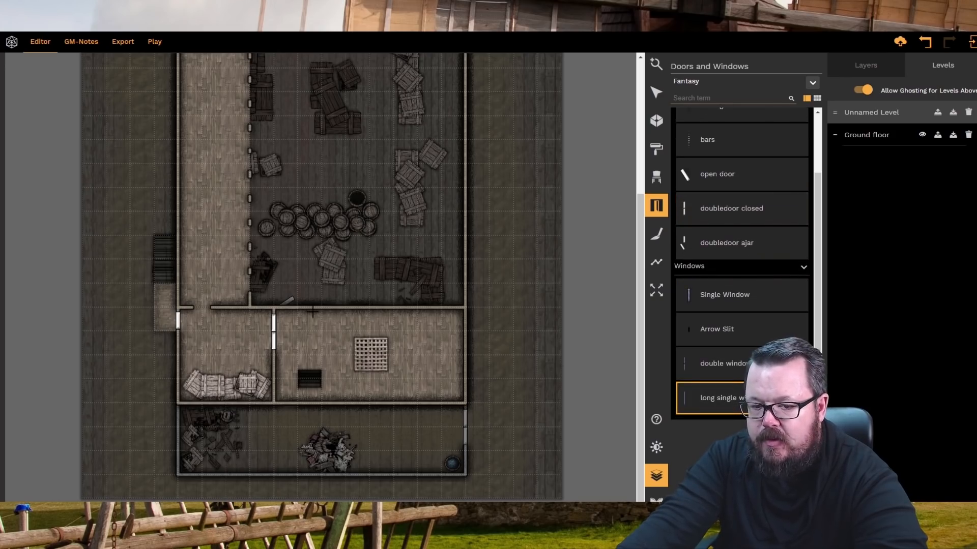
{"action": "left_click", "coordinate": [370, 308]}
{"action": "left_click", "coordinate": [425, 308]}
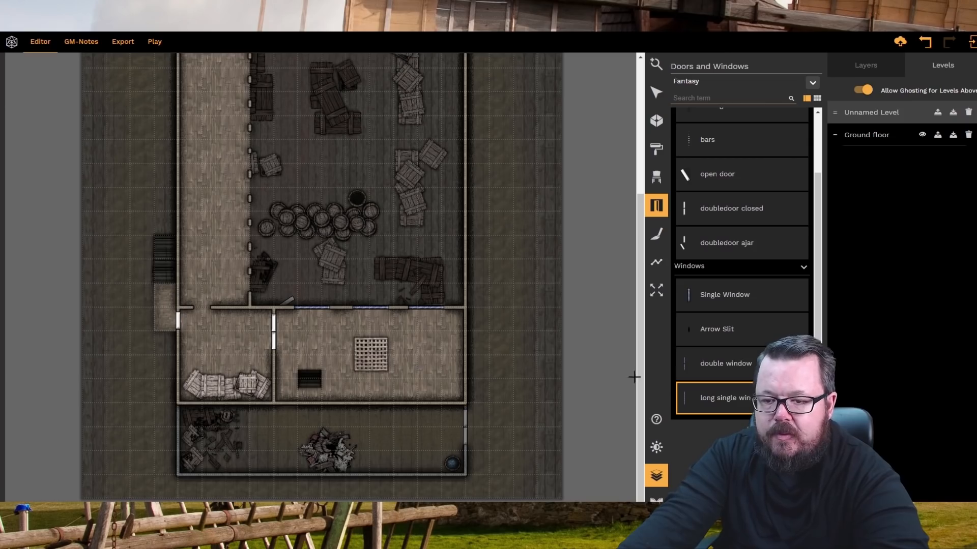
- Expand the Decoration and Furniture categories of the prop library and choose the bear rug
{"action": "left_click", "coordinate": [656, 175]}
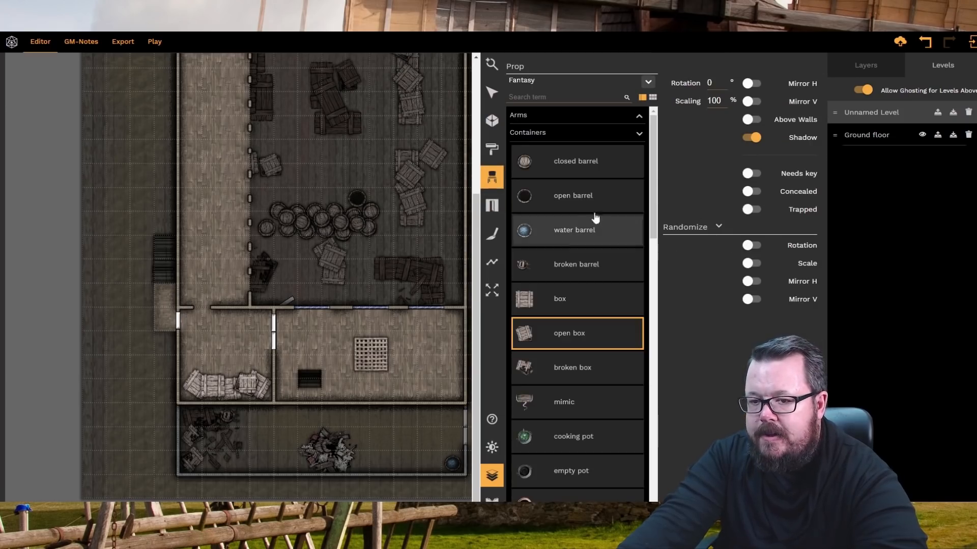
{"action": "scroll", "coordinate": [581, 265], "scroll_direction": "down", "scroll_amount": 5}
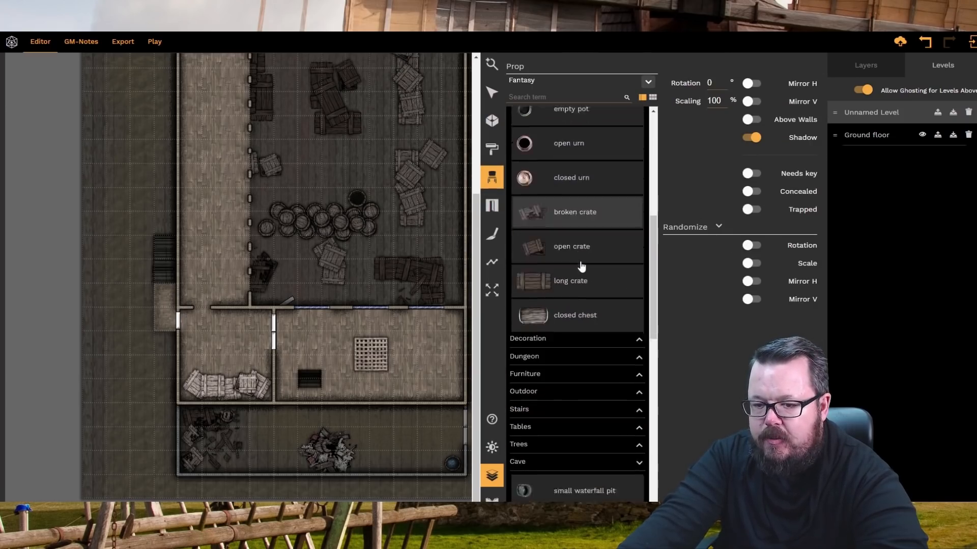
{"action": "left_click", "coordinate": [546, 294]}
{"action": "scroll", "coordinate": [562, 311], "scroll_direction": "down", "scroll_amount": 10}
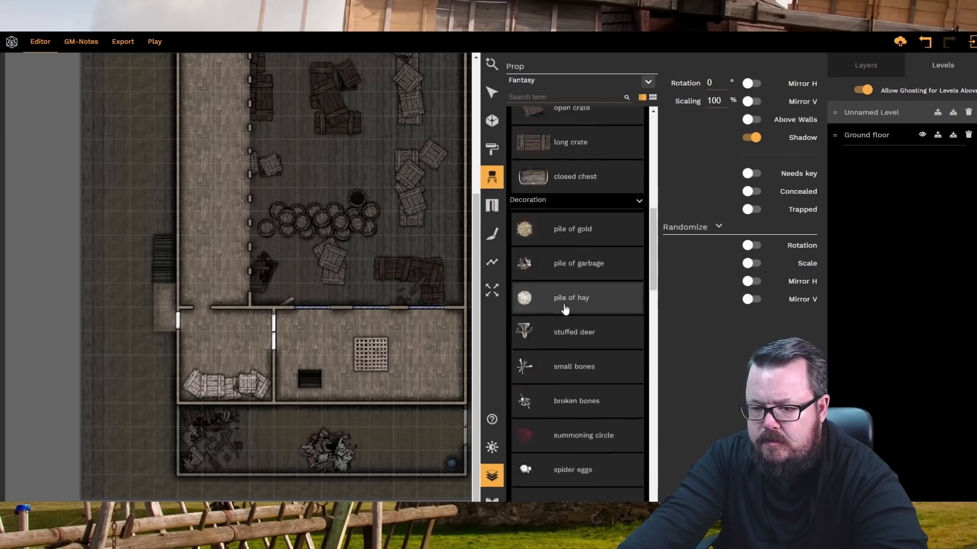
{"action": "scroll", "coordinate": [565, 307], "scroll_direction": "down", "scroll_amount": 6}
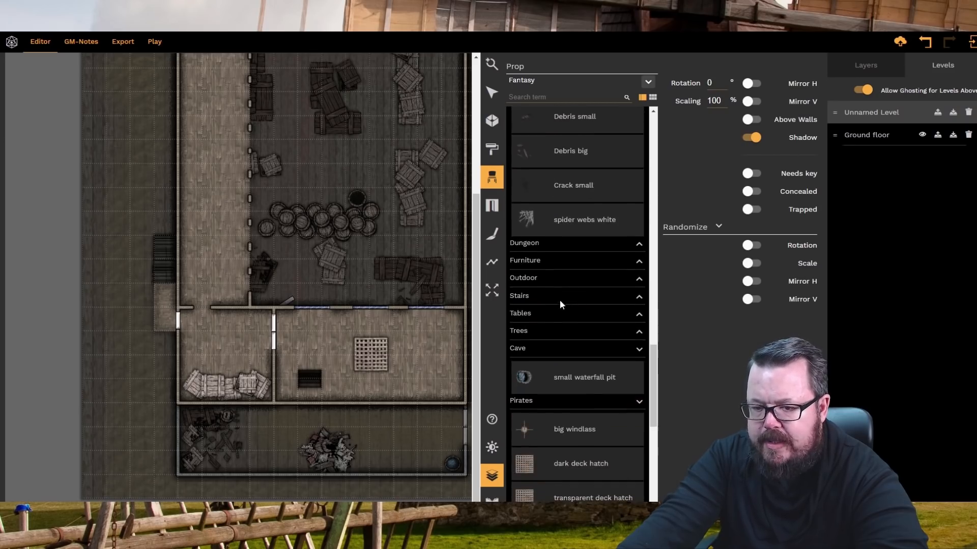
{"action": "left_click", "coordinate": [544, 260]}
{"action": "left_click", "coordinate": [564, 288]}
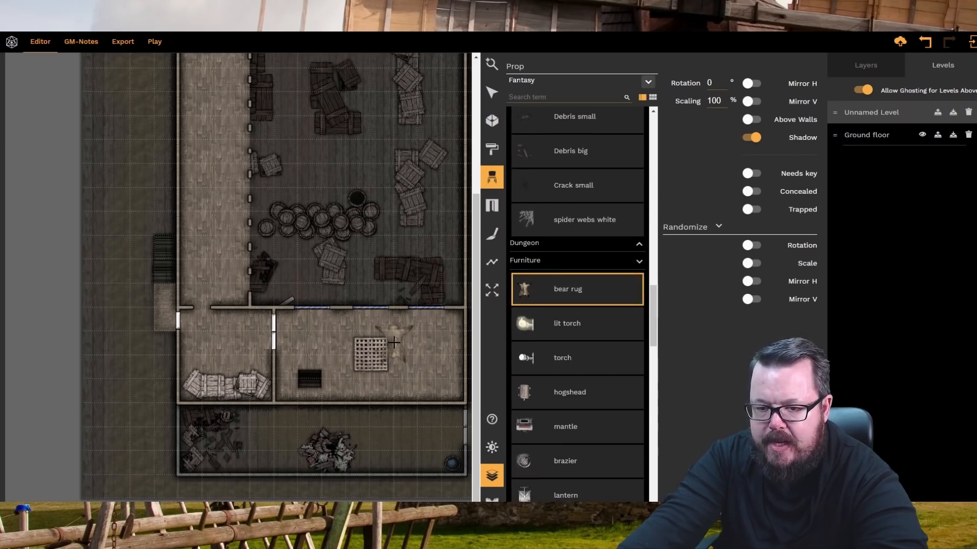
- Place the bear rug over the deck hatch in the southeast room, scaled to 160% and rotated to 235°
{"action": "scroll", "coordinate": [379, 348], "scroll_direction": "down", "scroll_amount": 2}
{"action": "scroll", "coordinate": [379, 349], "scroll_direction": "down", "scroll_amount": 4}
{"action": "scroll", "coordinate": [374, 350], "scroll_direction": "up", "scroll_amount": 1, "text": "shift"}
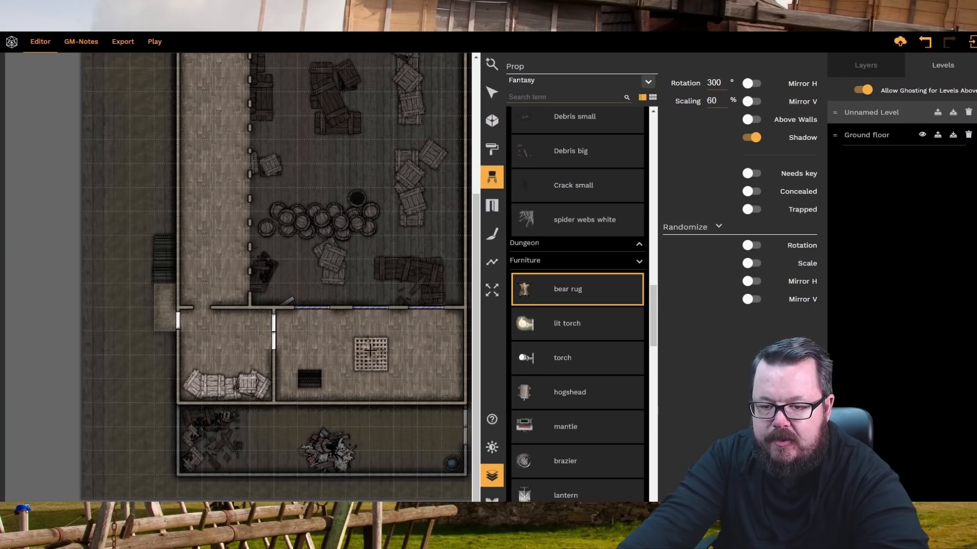
{"action": "scroll", "coordinate": [370, 350], "scroll_direction": "up", "scroll_amount": 5, "text": "shift"}
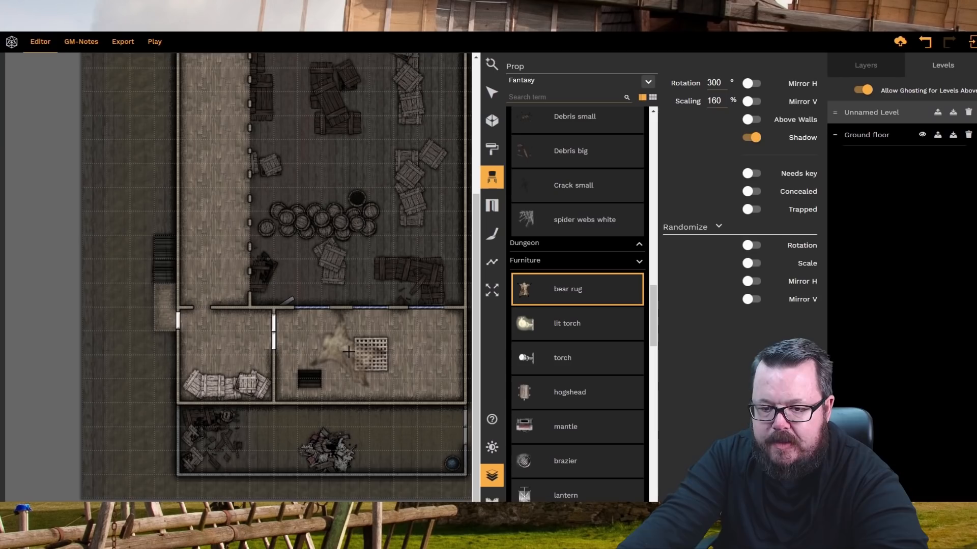
{"action": "scroll", "coordinate": [349, 352], "scroll_direction": "up", "scroll_amount": 2}
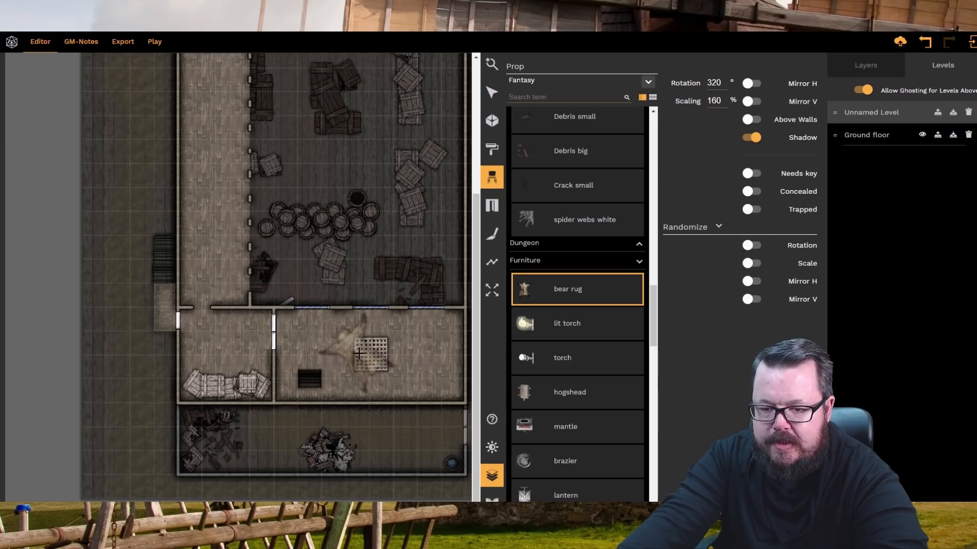
{"action": "scroll", "coordinate": [368, 339], "scroll_direction": "up", "scroll_amount": 4}
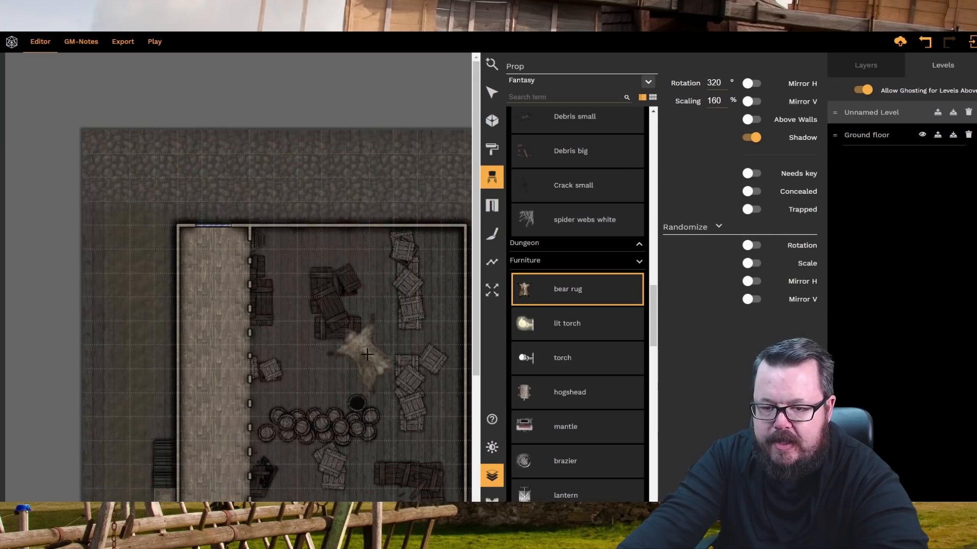
{"action": "scroll", "coordinate": [368, 340], "scroll_direction": "down", "scroll_amount": 5}
{"action": "scroll", "coordinate": [370, 343], "scroll_direction": "down", "scroll_amount": 1, "text": "alt"}
{"action": "scroll", "coordinate": [368, 334], "scroll_direction": "down", "scroll_amount": 8}
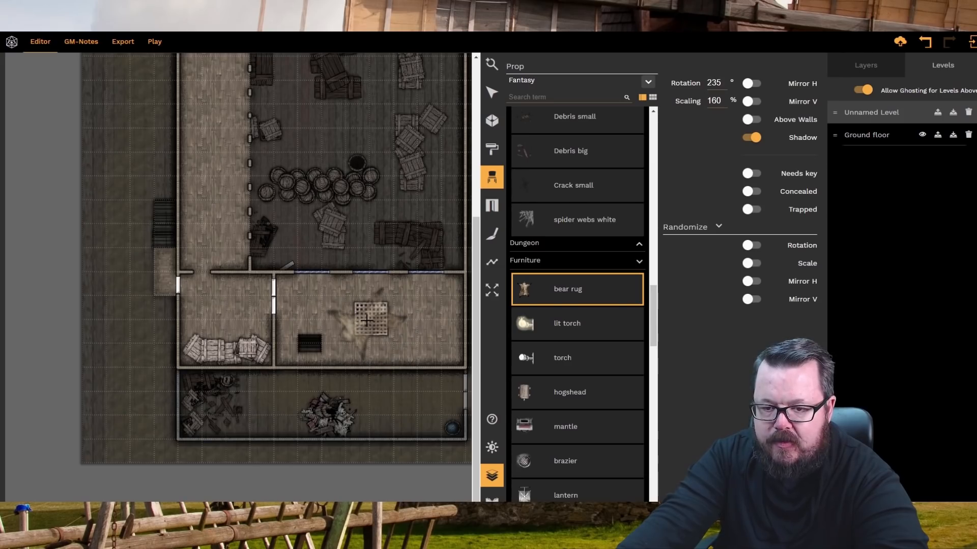
{"action": "left_click", "coordinate": [366, 321]}
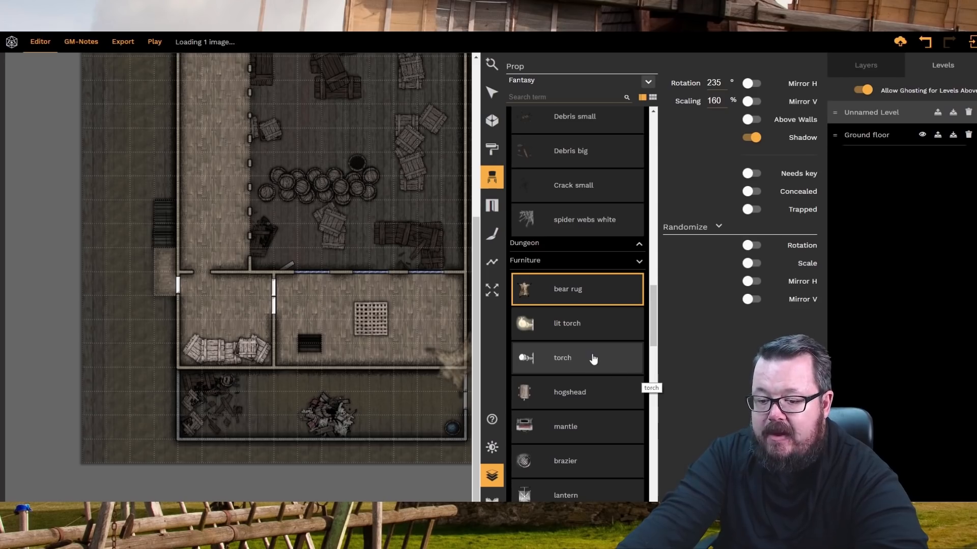
- Place two bookshelves along the southeast room's east wall, rotated to 90° and scaled to 90%
{"action": "scroll", "coordinate": [585, 359], "scroll_direction": "down", "scroll_amount": 2}
{"action": "scroll", "coordinate": [579, 358], "scroll_direction": "down", "scroll_amount": 6}
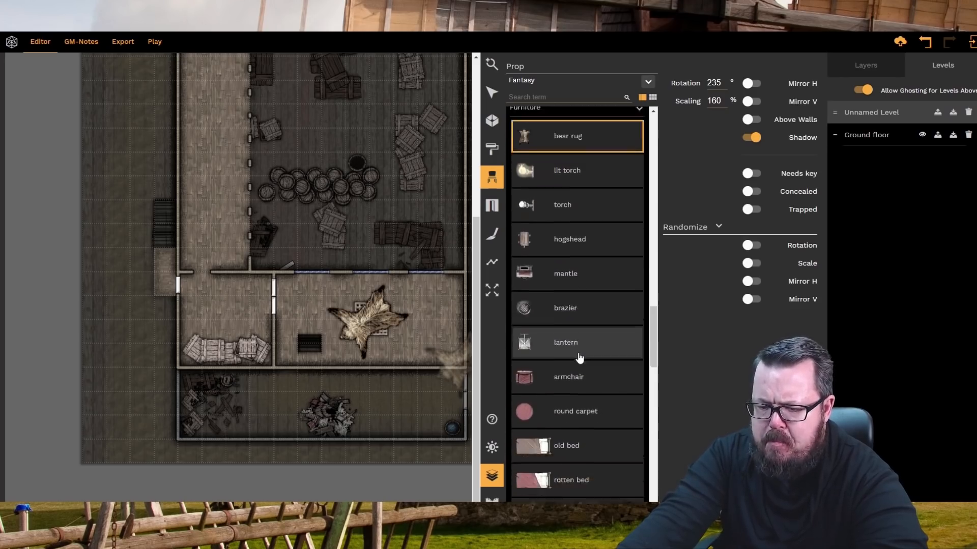
{"action": "scroll", "coordinate": [580, 357], "scroll_direction": "down", "scroll_amount": 3}
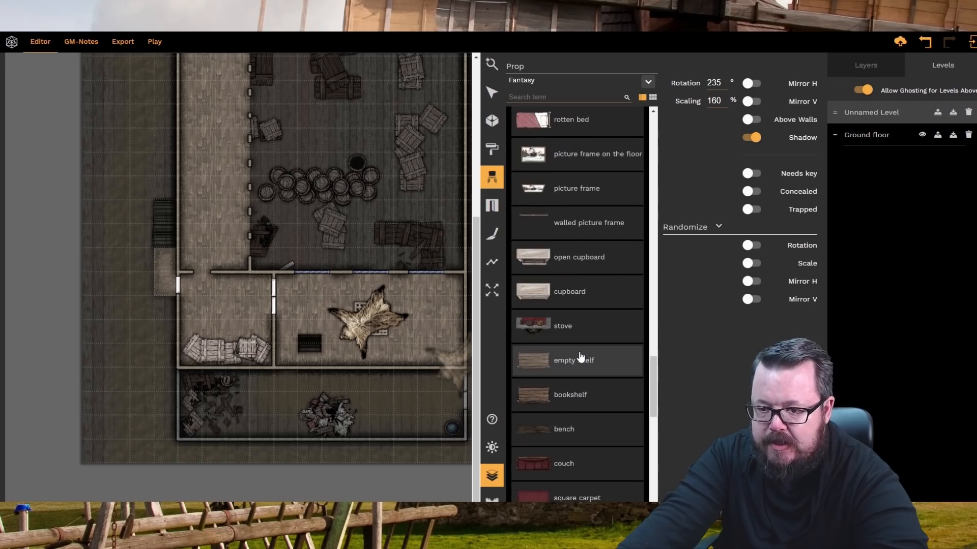
{"action": "left_click", "coordinate": [548, 399]}
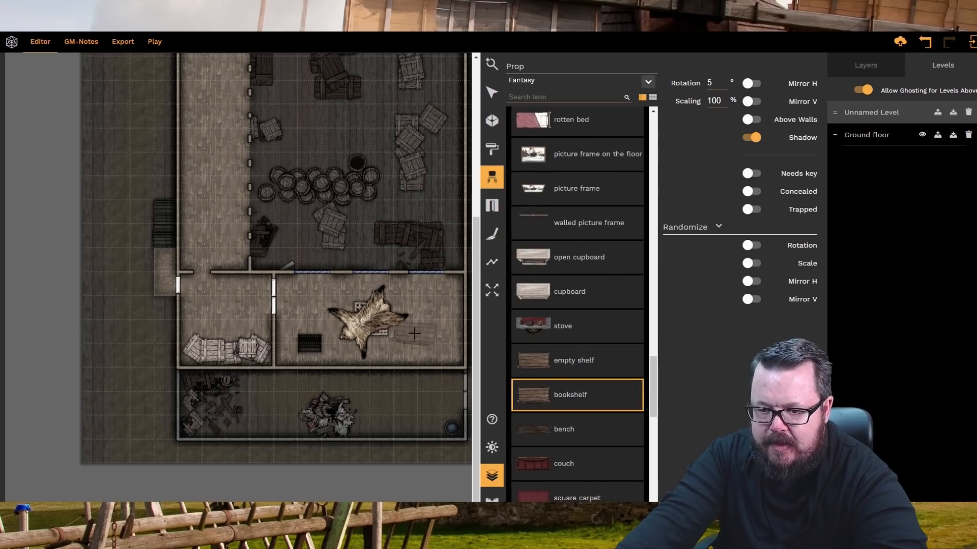
{"action": "scroll", "coordinate": [443, 311], "scroll_direction": "up", "scroll_amount": 3}
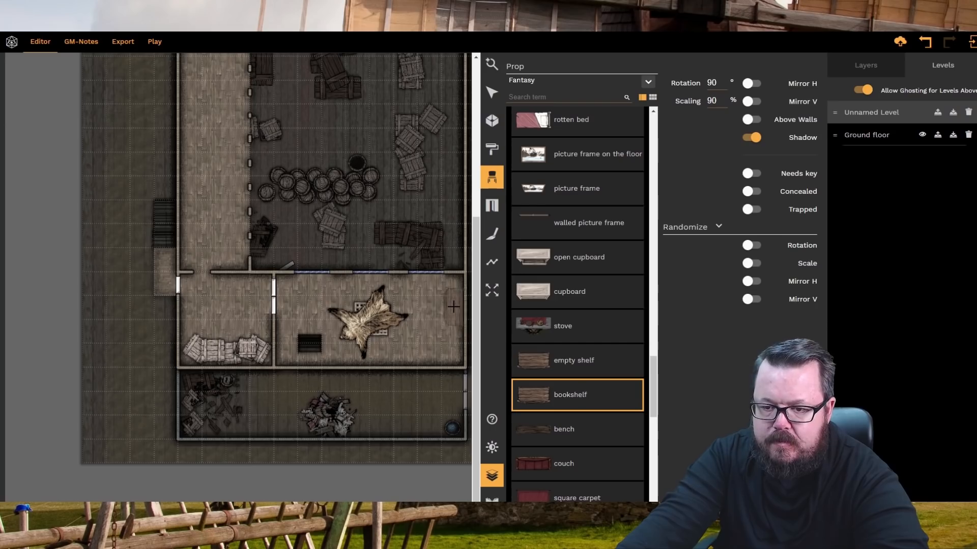
{"action": "scroll", "coordinate": [452, 303], "scroll_direction": "down", "scroll_amount": 2, "text": "shift"}
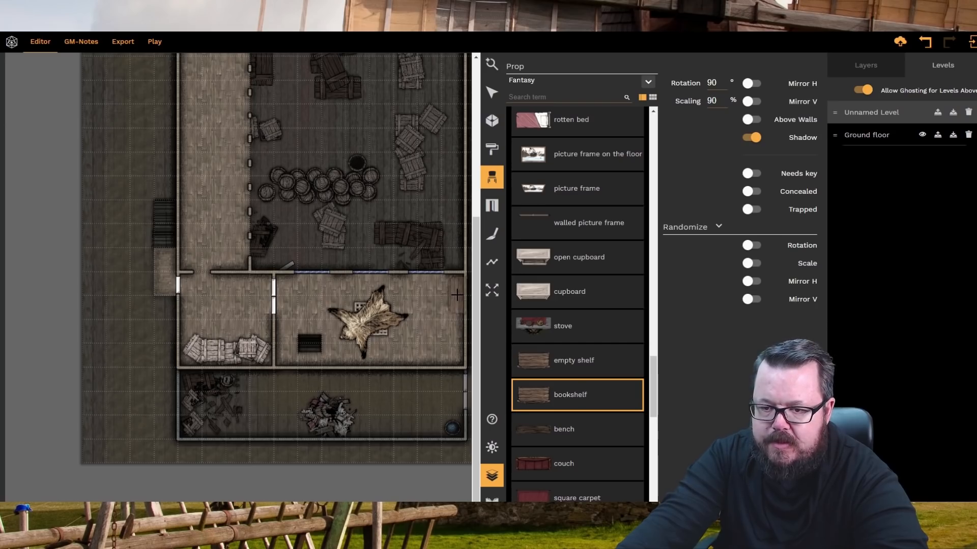
{"action": "left_click", "coordinate": [457, 295]}
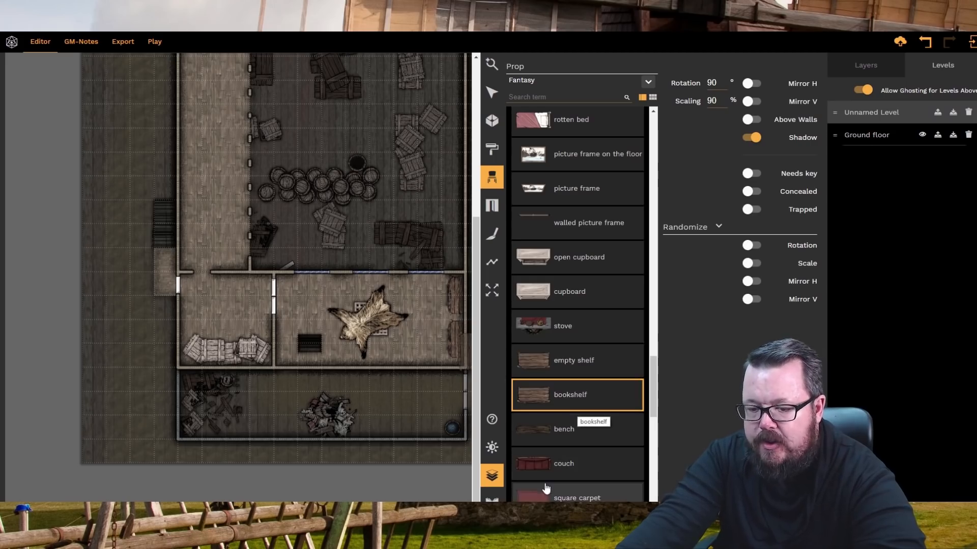
- Place a square wooden table from the Tables props between the bear rug and the bookshelves, rotated to 90°
{"action": "scroll", "coordinate": [563, 350], "scroll_direction": "down", "scroll_amount": 3}
{"action": "scroll", "coordinate": [562, 349], "scroll_direction": "down", "scroll_amount": 5}
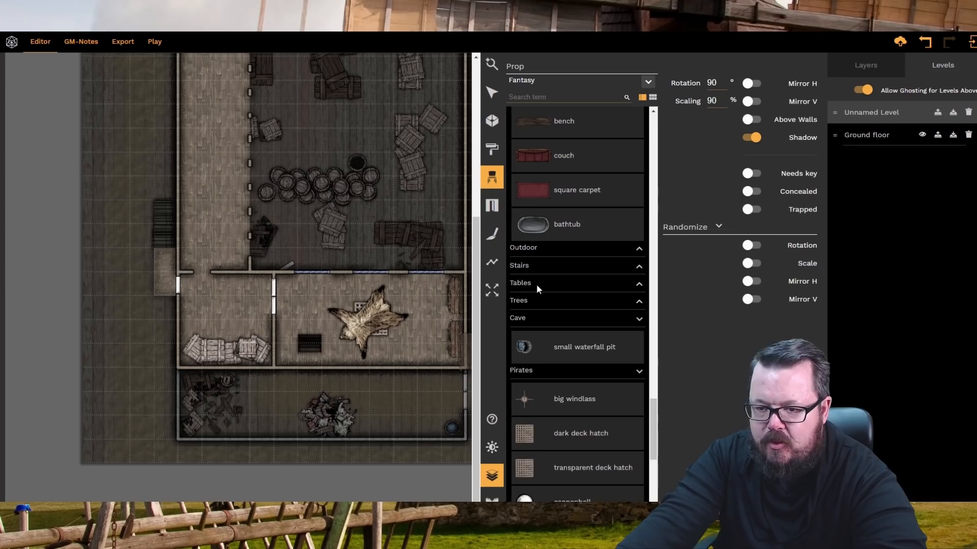
{"action": "left_click", "coordinate": [536, 283]}
{"action": "scroll", "coordinate": [582, 377], "scroll_direction": "down", "scroll_amount": 3}
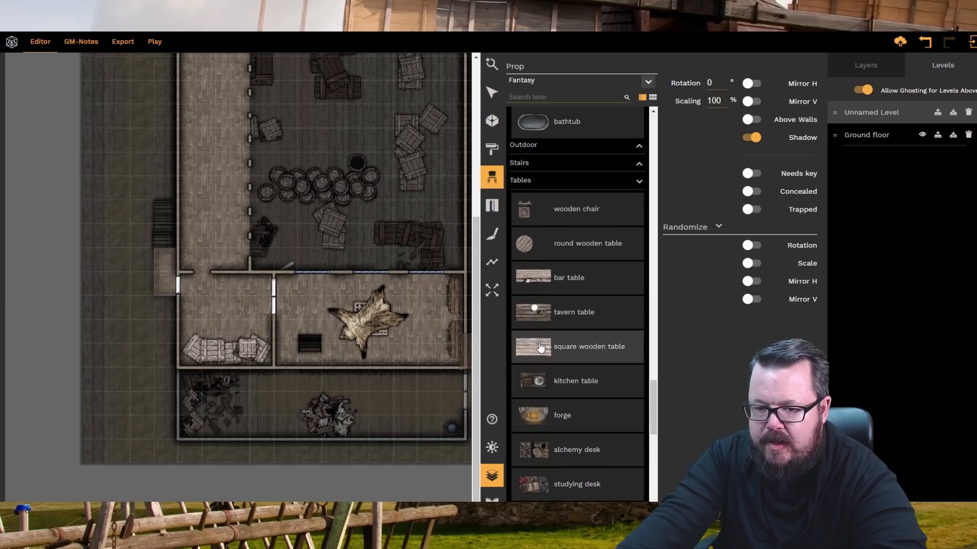
{"action": "left_click", "coordinate": [577, 350]}
{"action": "scroll", "coordinate": [415, 331], "scroll_direction": "down", "scroll_amount": 8}
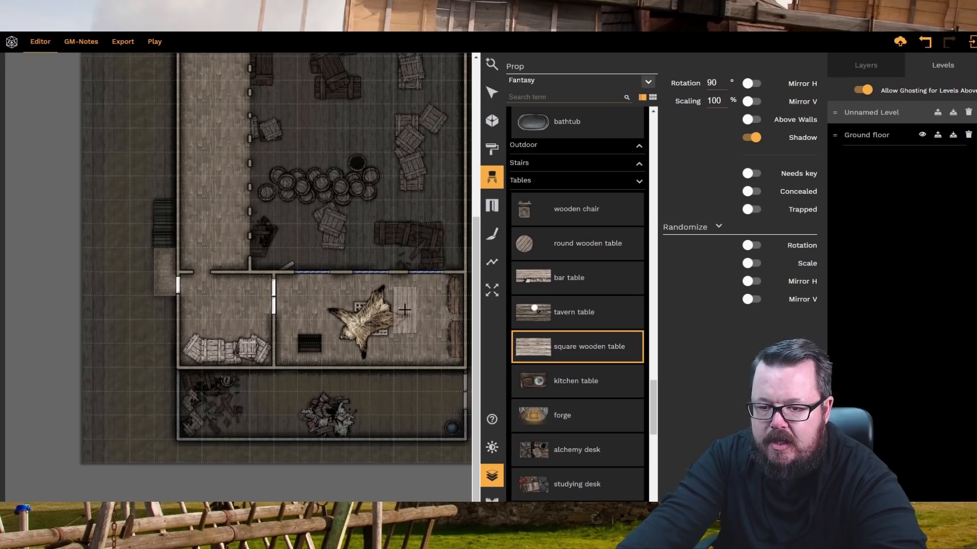
{"action": "left_click", "coordinate": [405, 309]}
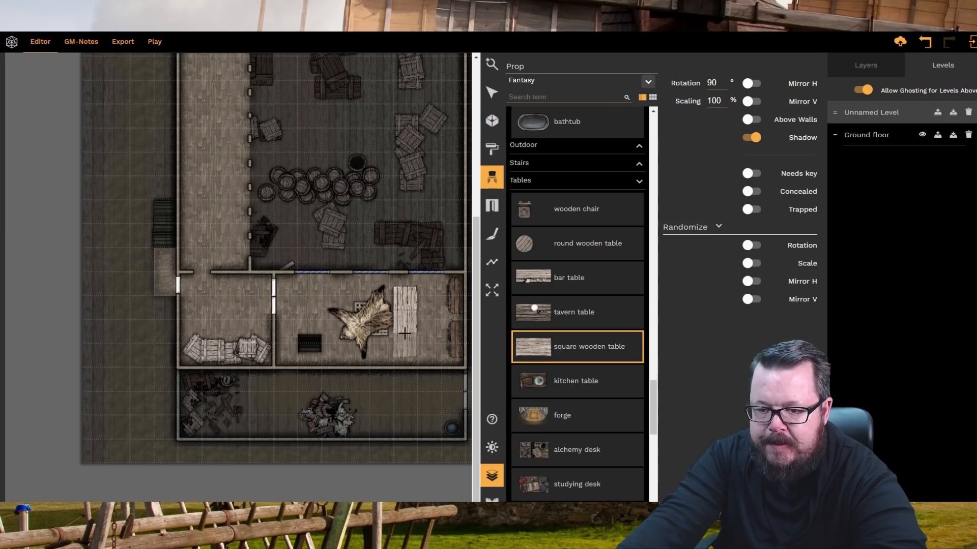
- Set down the square wooden table and place a wooden chair on its east side, rotated to 95° and scaled to 90%
{"action": "left_click", "coordinate": [405, 333]}
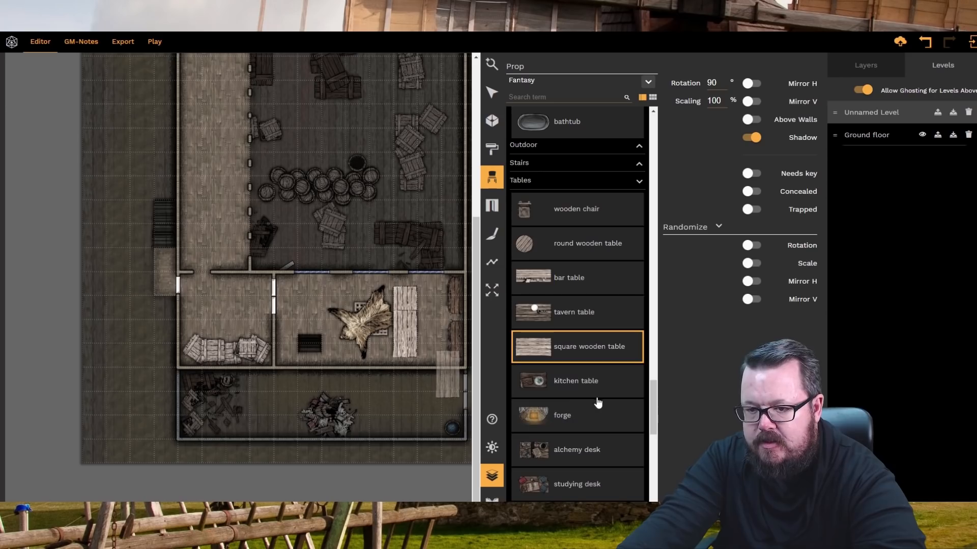
{"action": "left_click", "coordinate": [527, 211]}
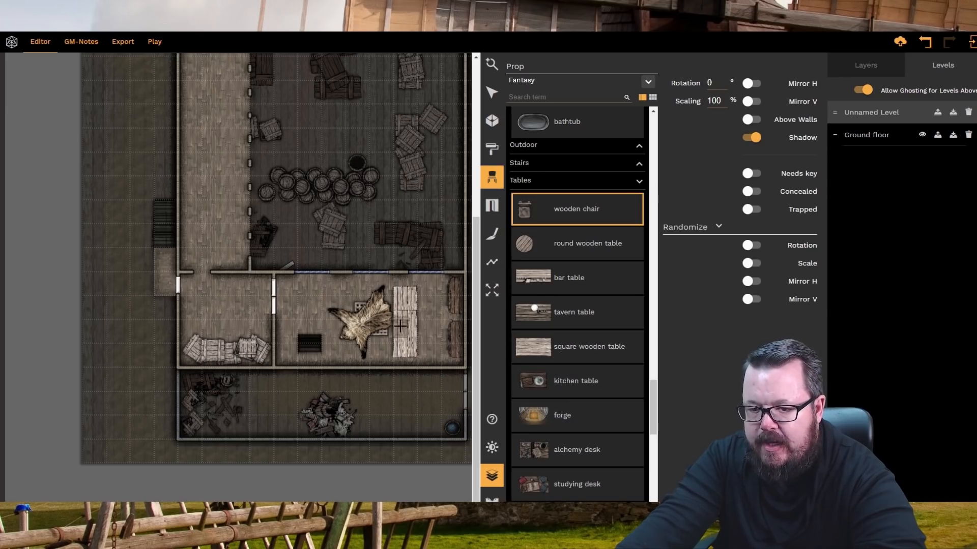
{"action": "scroll", "coordinate": [436, 314], "scroll_direction": "up", "scroll_amount": 10, "text": "shift"}
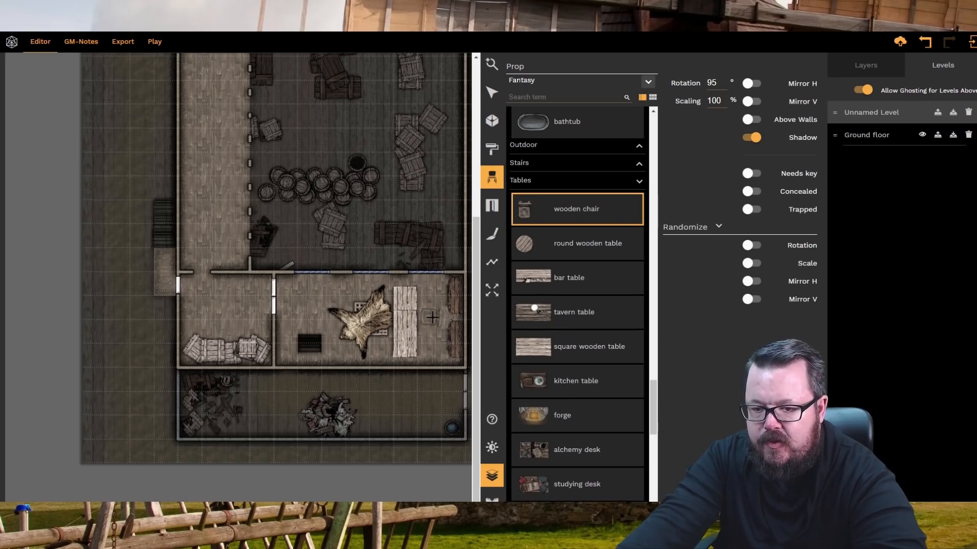
{"action": "scroll", "coordinate": [433, 317], "scroll_direction": "down", "scroll_amount": 2, "text": "ctrl"}
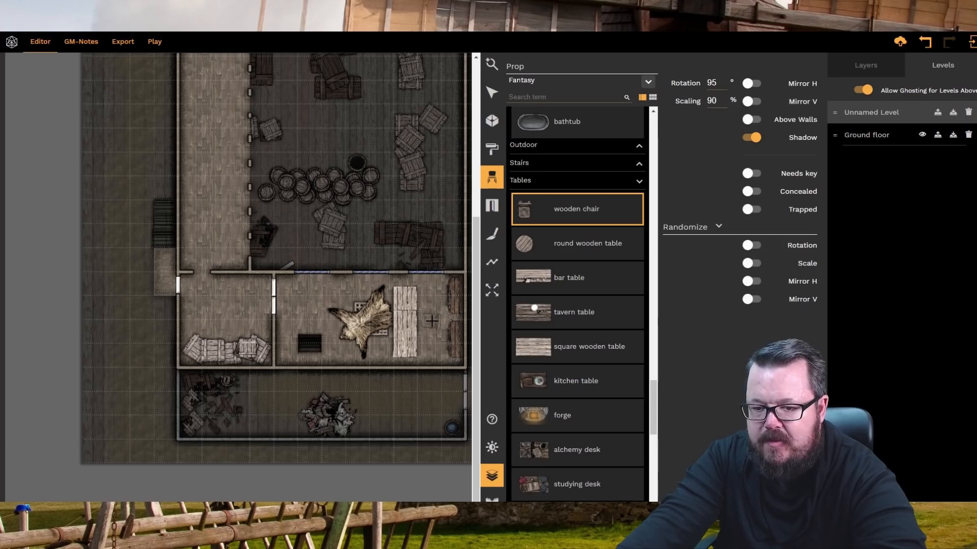
{"action": "left_click", "coordinate": [432, 323]}
- Place a second wooden chair on the bear rug west of the table, rotated to 245° at 90% scaling
{"action": "scroll", "coordinate": [387, 318], "scroll_direction": "up", "scroll_amount": 20, "text": "shift"}
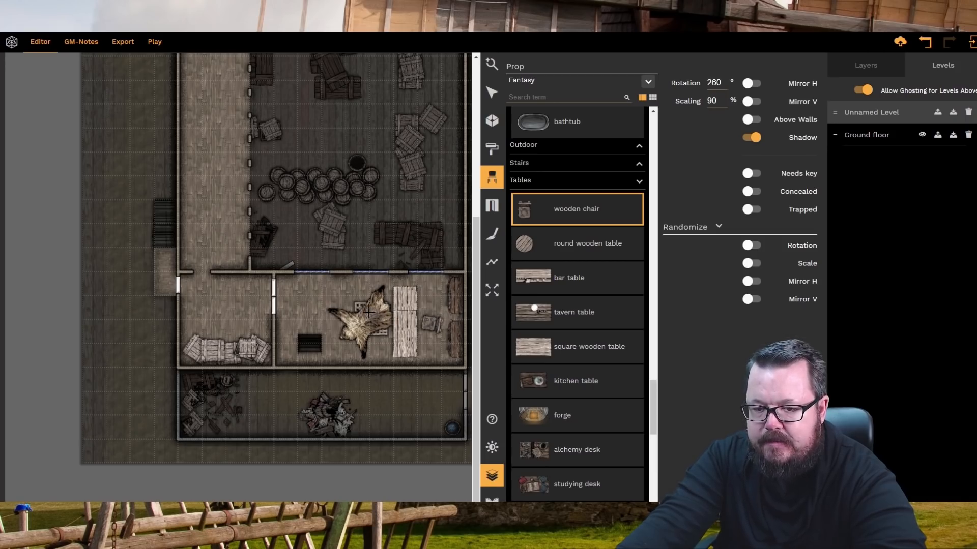
{"action": "scroll", "coordinate": [369, 311], "scroll_direction": "up", "scroll_amount": 2, "text": "shift"}
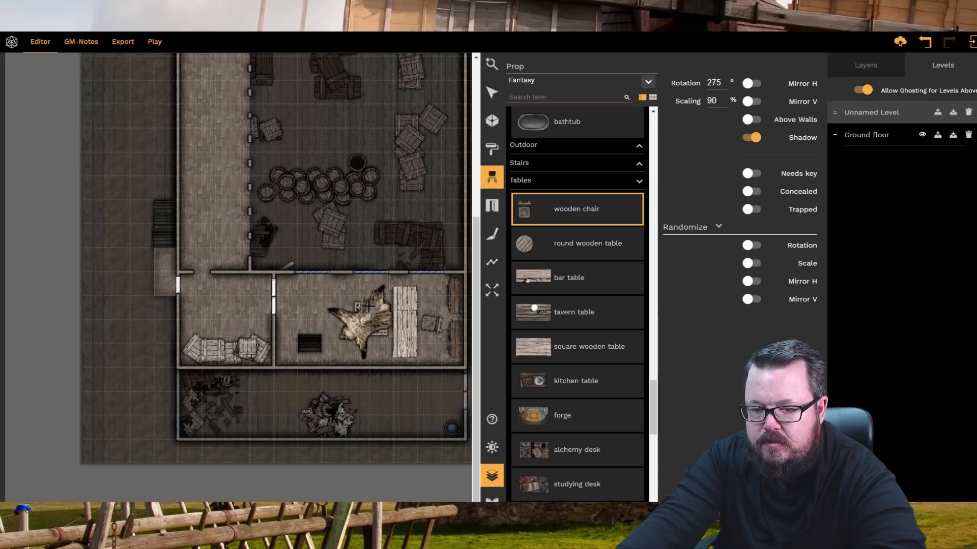
{"action": "scroll", "coordinate": [371, 330], "scroll_direction": "down", "scroll_amount": 2, "text": "shift"}
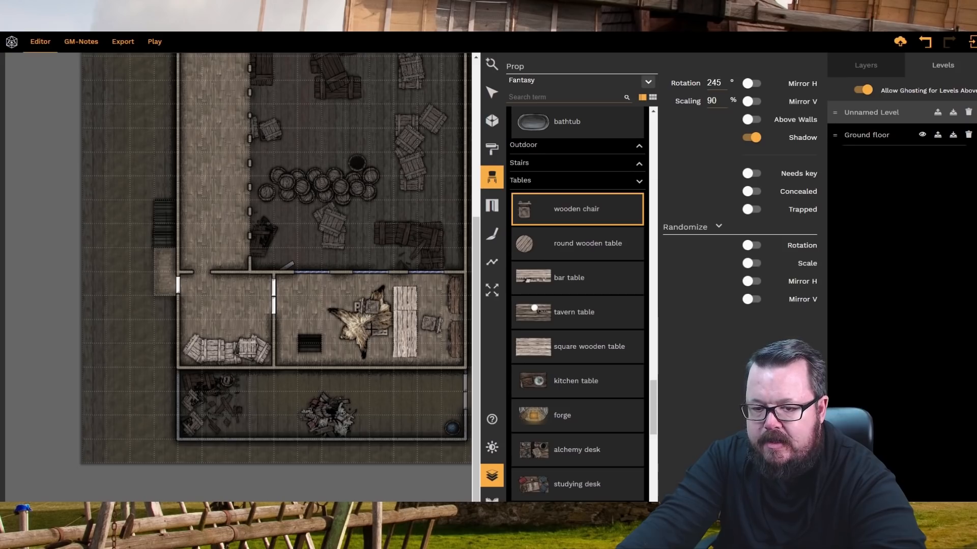
{"action": "left_click", "coordinate": [371, 330]}
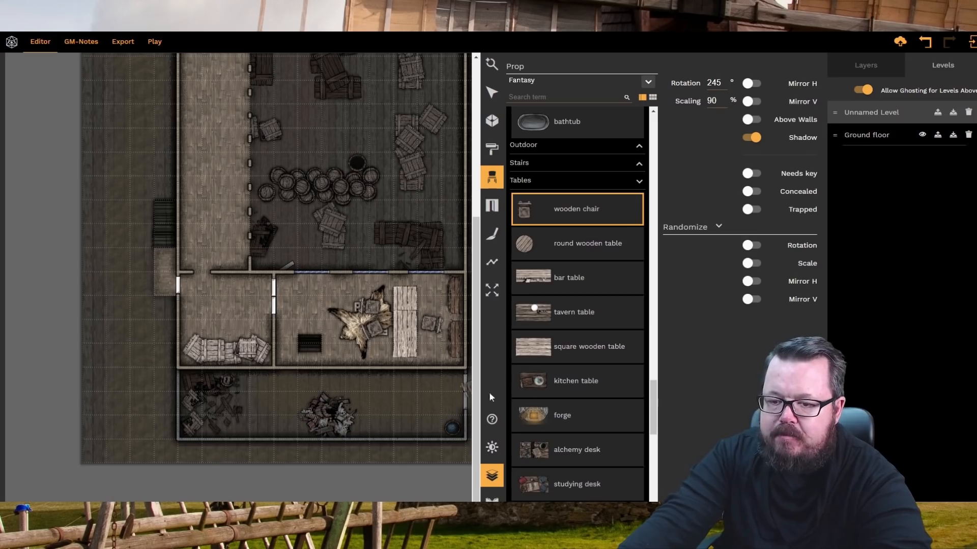
- Place a brazier from the Furniture props in the southwest corner of the bear-rug room
{"action": "scroll", "coordinate": [585, 381], "scroll_direction": "down", "scroll_amount": 3}
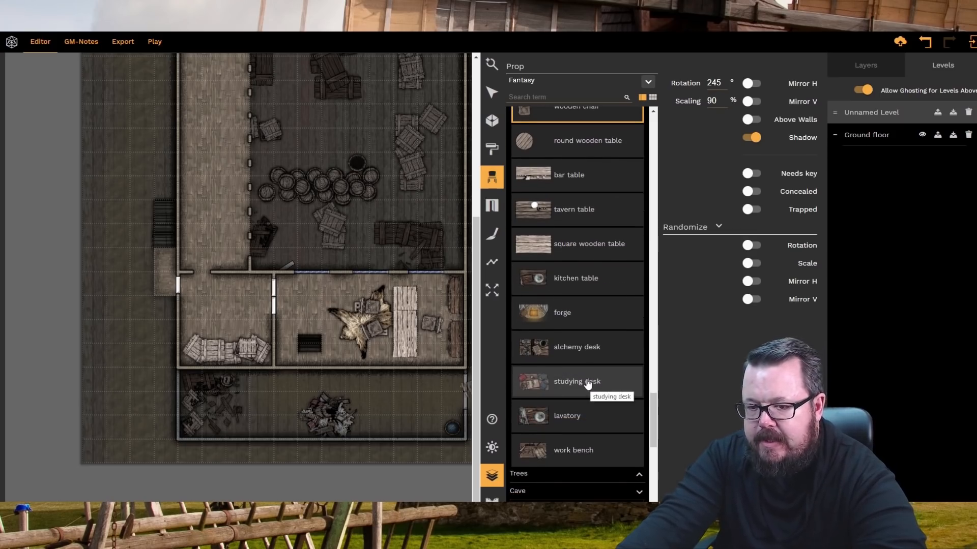
{"action": "scroll", "coordinate": [588, 384], "scroll_direction": "up", "scroll_amount": 10}
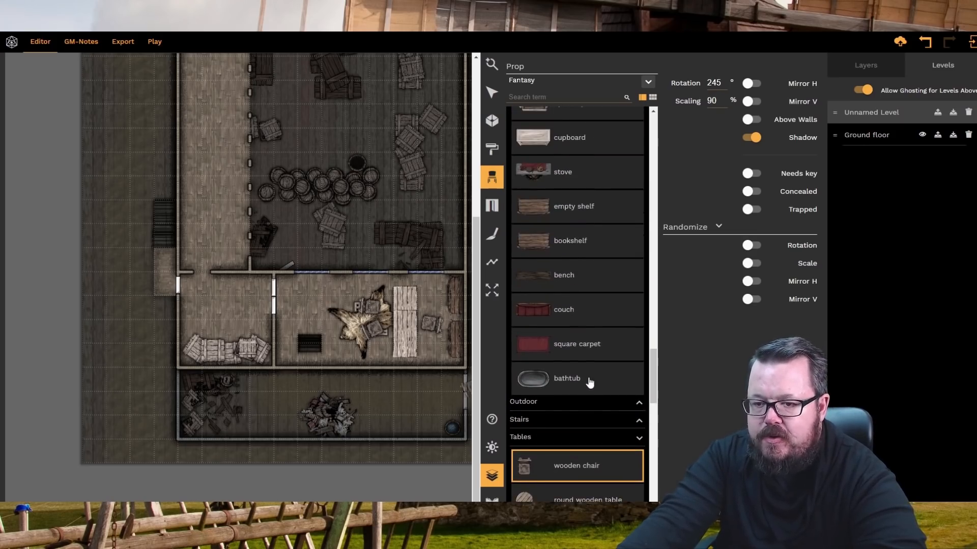
{"action": "scroll", "coordinate": [589, 382], "scroll_direction": "up", "scroll_amount": 7}
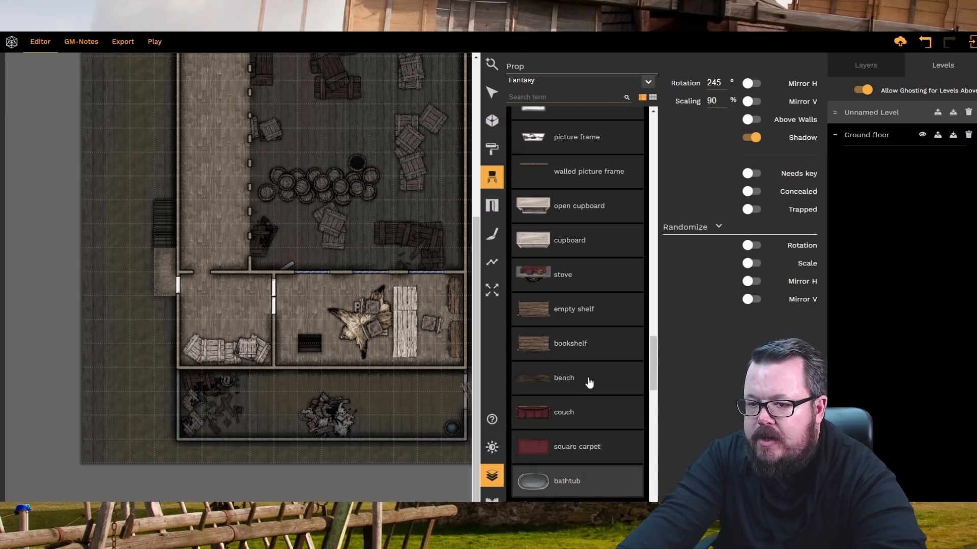
{"action": "scroll", "coordinate": [589, 383], "scroll_direction": "up", "scroll_amount": 8}
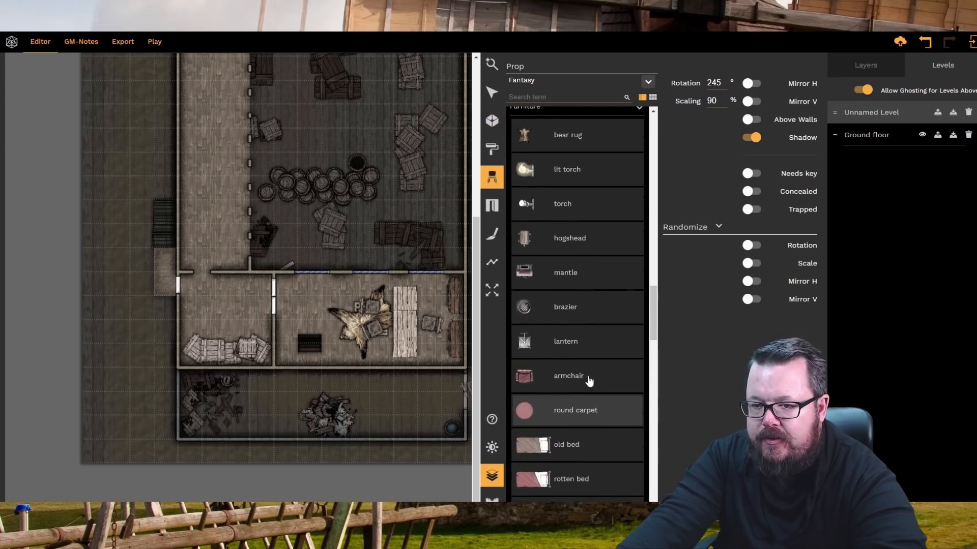
{"action": "left_click", "coordinate": [520, 313]}
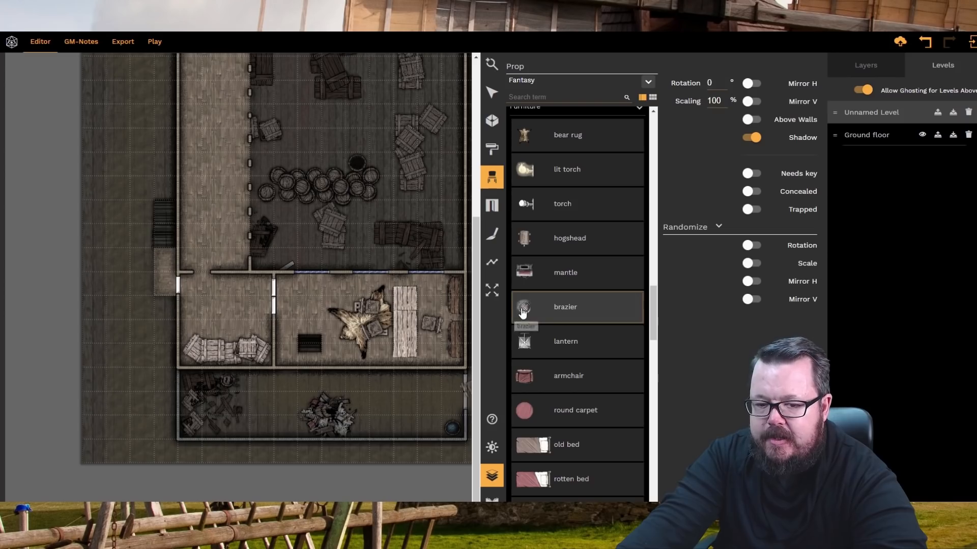
{"action": "left_click", "coordinate": [286, 355]}
- Place an open book rotated to 300° on the wooden table and a pile of books on its south end
{"action": "scroll", "coordinate": [583, 297], "scroll_direction": "up", "scroll_amount": 5}
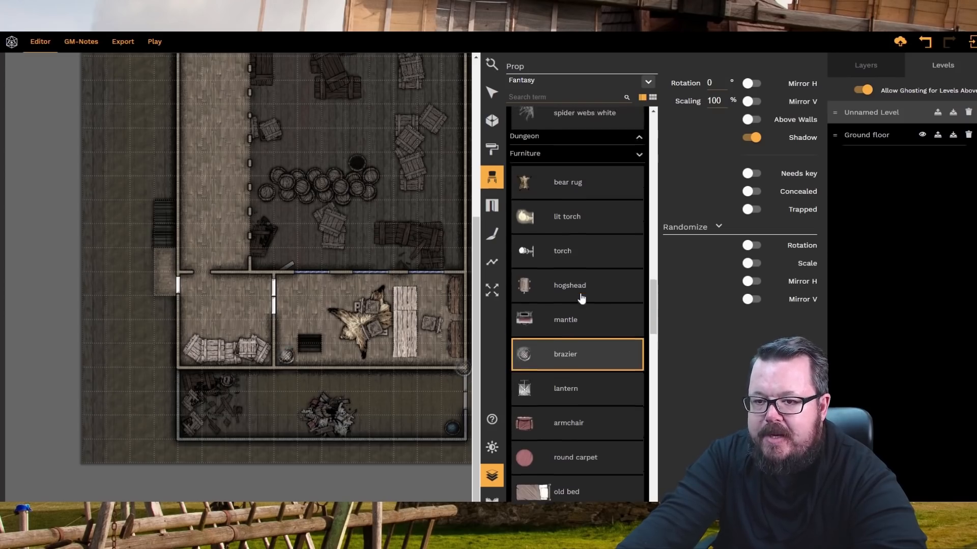
{"action": "scroll", "coordinate": [579, 295], "scroll_direction": "up", "scroll_amount": 3}
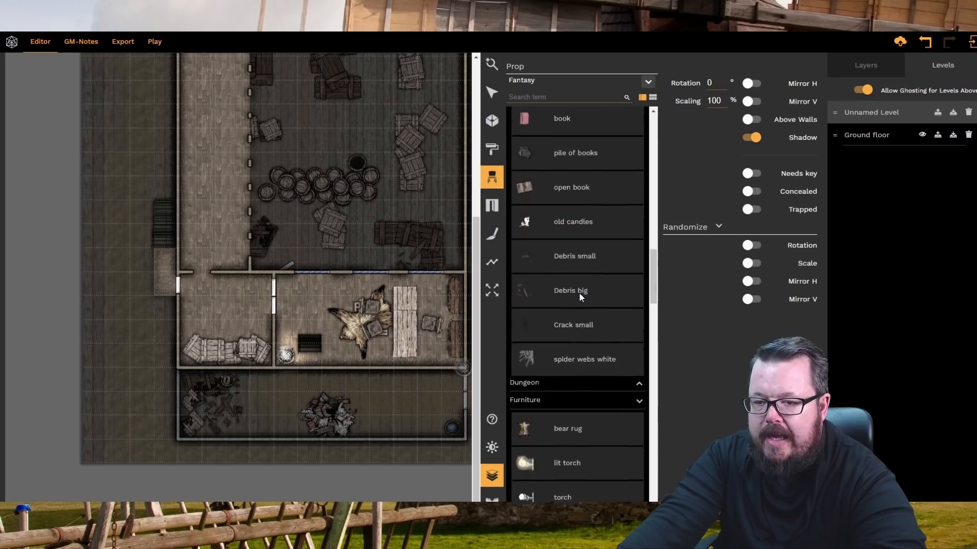
{"action": "left_click", "coordinate": [567, 268]}
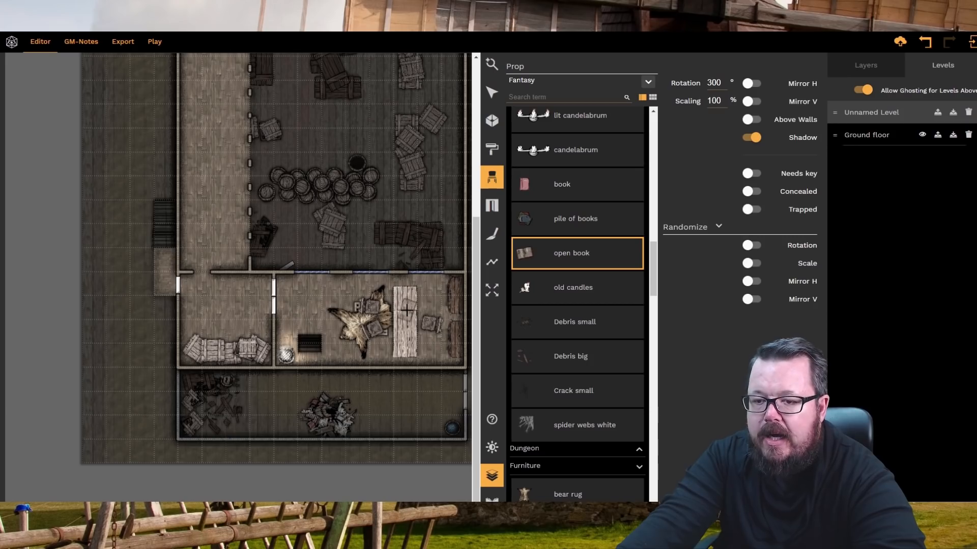
{"action": "left_click", "coordinate": [407, 309]}
{"action": "left_click", "coordinate": [570, 220]}
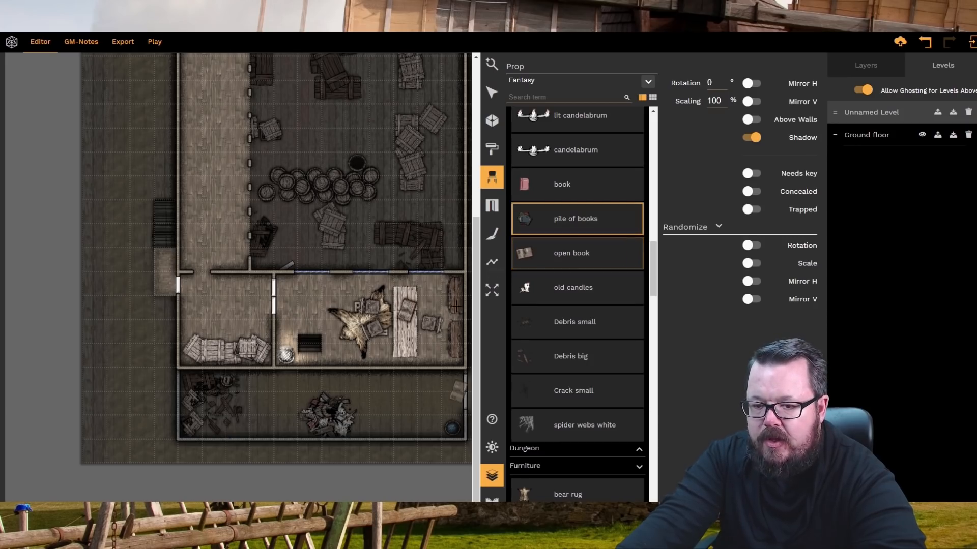
{"action": "left_click", "coordinate": [404, 345]}
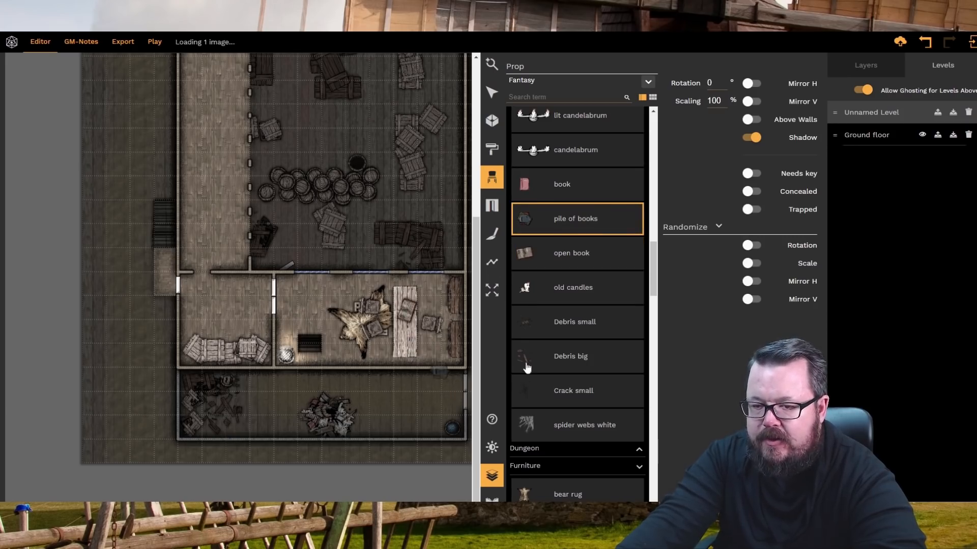
- Place a closed chest against the south wall in the room's southeast corner, scaled to 80% and rotated to 180°
{"action": "scroll", "coordinate": [570, 308], "scroll_direction": "up", "scroll_amount": 10}
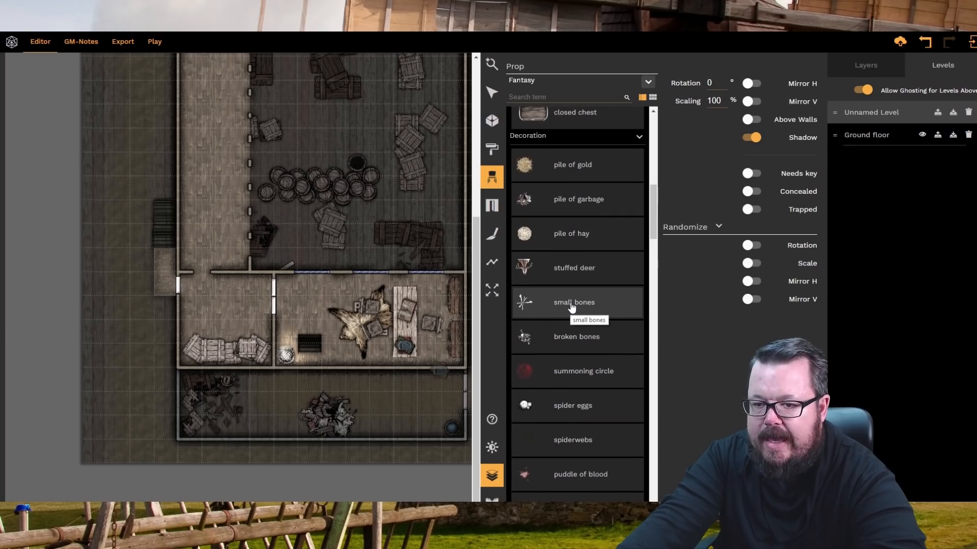
{"action": "scroll", "coordinate": [562, 305], "scroll_direction": "up", "scroll_amount": 3}
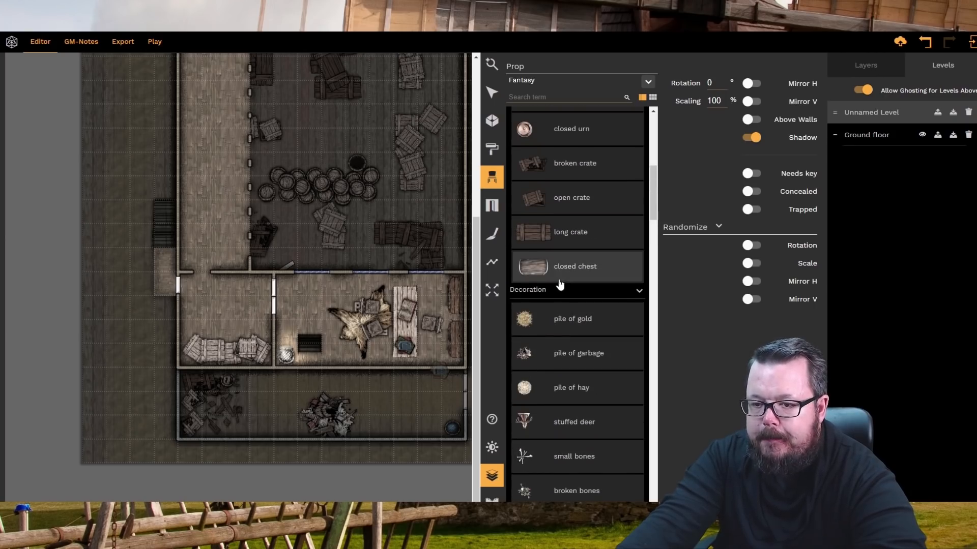
{"action": "left_click", "coordinate": [538, 270]}
{"action": "scroll", "coordinate": [439, 283], "scroll_direction": "up", "scroll_amount": 3}
{"action": "scroll", "coordinate": [436, 284], "scroll_direction": "down", "scroll_amount": 1}
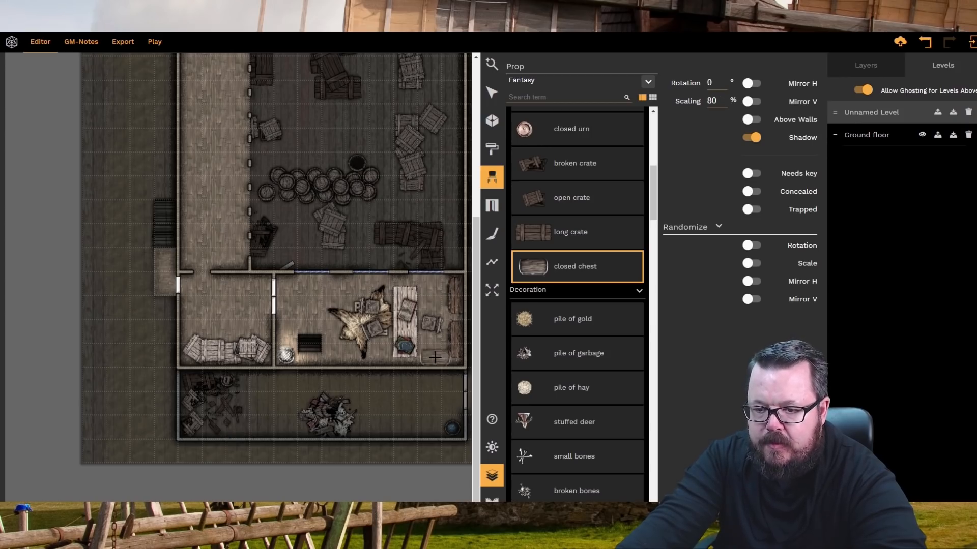
{"action": "scroll", "coordinate": [434, 358], "scroll_direction": "up", "scroll_amount": 10}
{"action": "scroll", "coordinate": [434, 358], "scroll_direction": "up", "scroll_amount": 6}
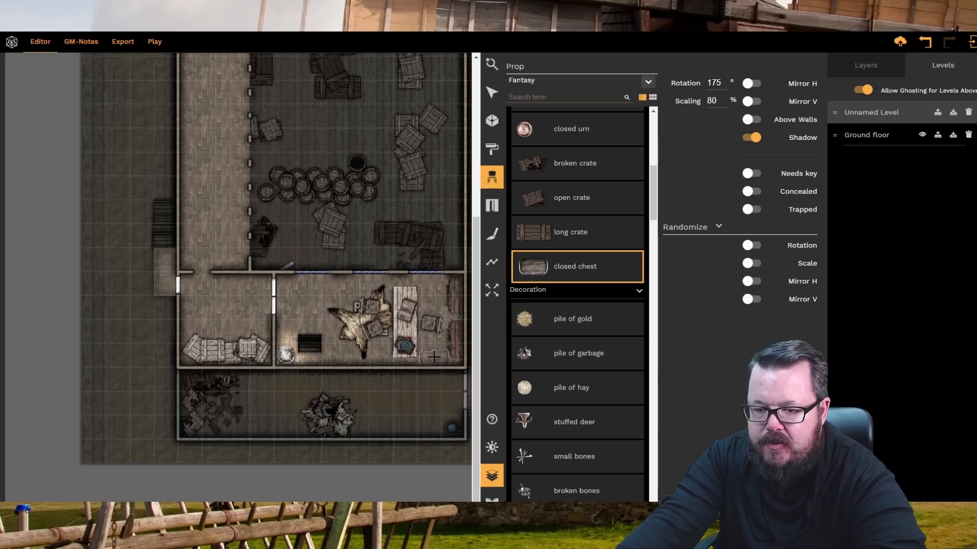
{"action": "left_click", "coordinate": [434, 357]}
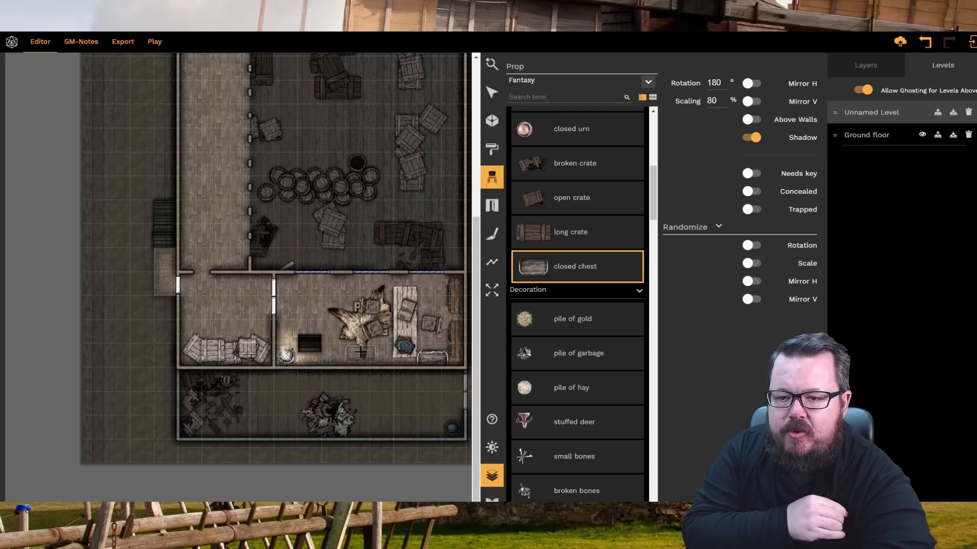
- Place an armor rack from the Arms props against the room's north wall near the west door, at 80% scaling and 0° rotation
{"action": "scroll", "coordinate": [611, 192], "scroll_direction": "up", "scroll_amount": 3}
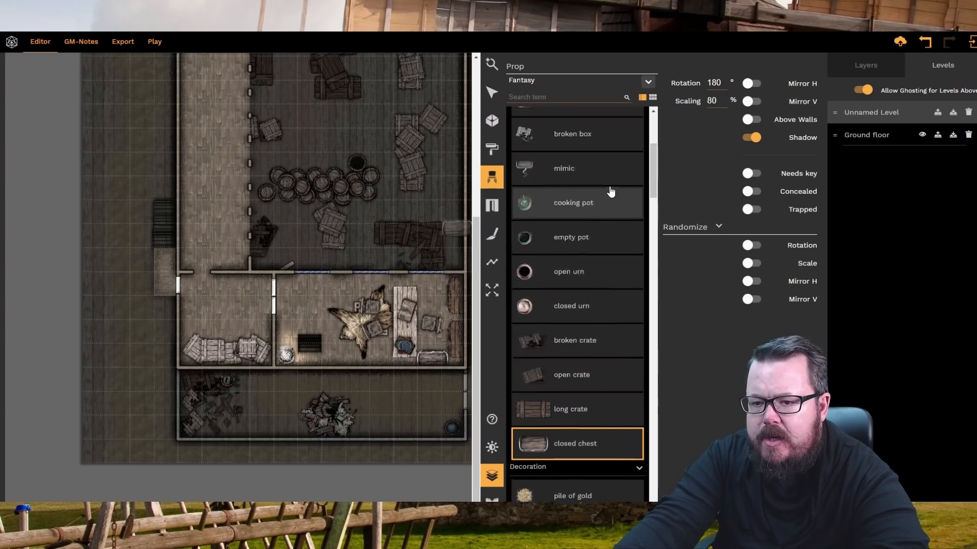
{"action": "scroll", "coordinate": [610, 192], "scroll_direction": "up", "scroll_amount": 4}
{"action": "scroll", "coordinate": [569, 136], "scroll_direction": "up", "scroll_amount": 6}
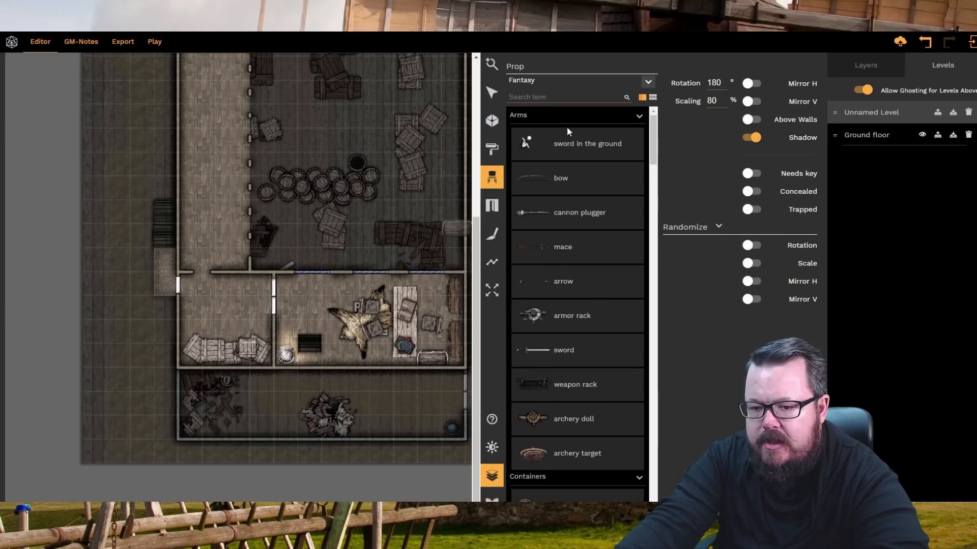
{"action": "left_click", "coordinate": [565, 316]}
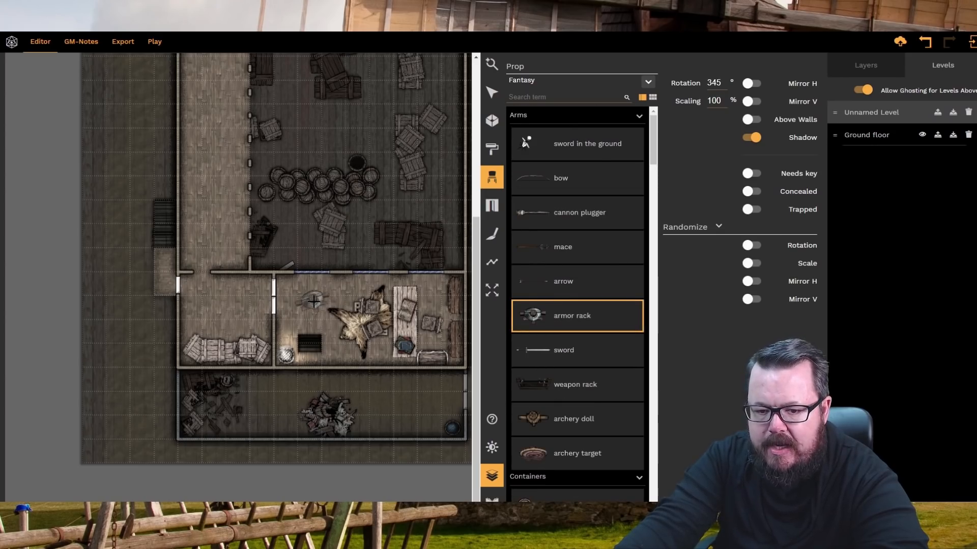
{"action": "scroll", "coordinate": [313, 301], "scroll_direction": "down", "scroll_amount": 5, "text": "shift"}
{"action": "scroll", "coordinate": [313, 302], "scroll_direction": "up", "scroll_amount": 4, "text": "shift"}
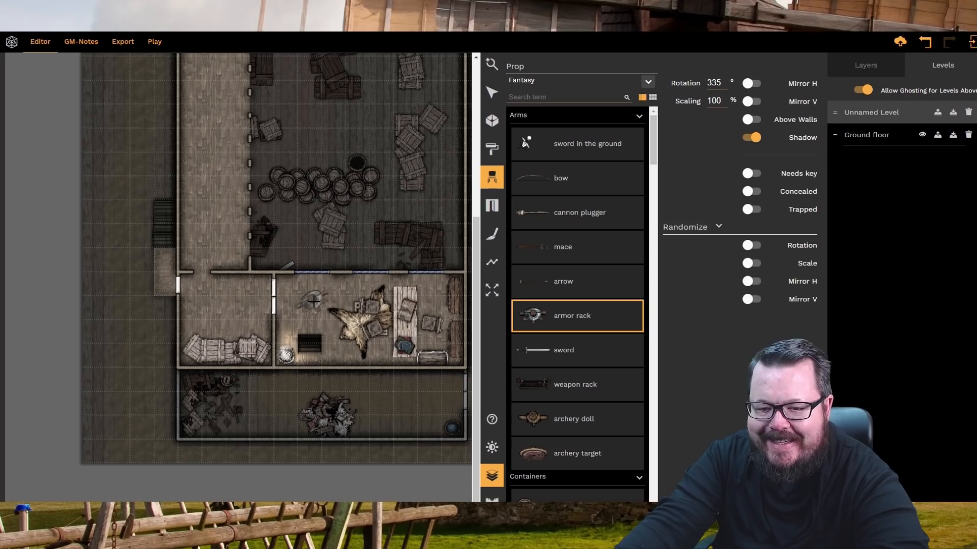
{"action": "scroll", "coordinate": [294, 309], "scroll_direction": "down", "scroll_amount": 5, "text": "shift"}
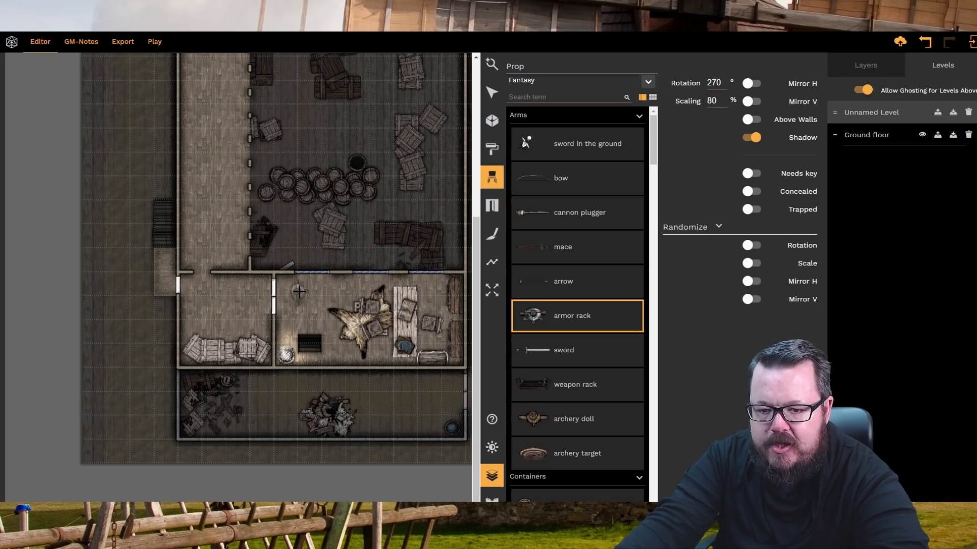
{"action": "scroll", "coordinate": [310, 291], "scroll_direction": "up", "scroll_amount": 4, "text": "shift"}
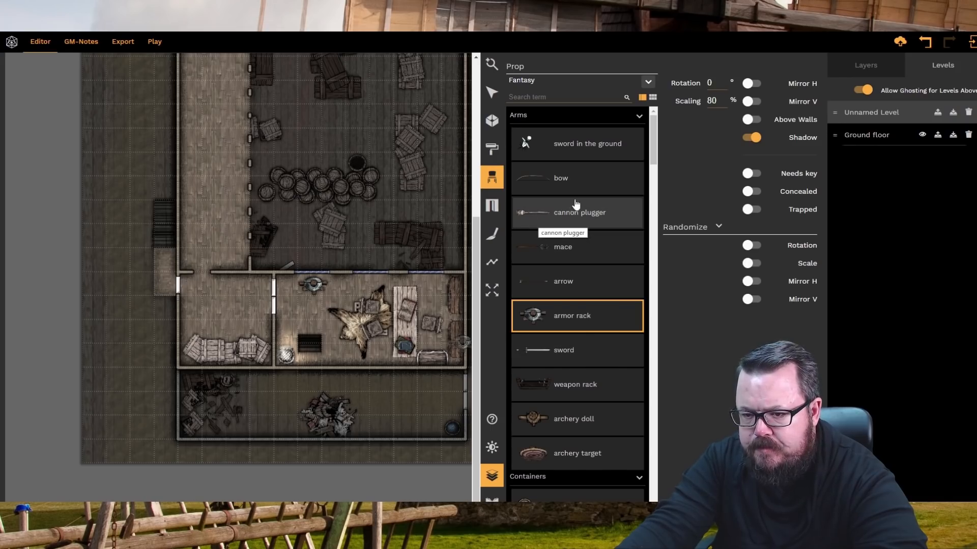
- Choose the mace from the Arms props for the wooden table, scaled to 50% and rotated to 200°
{"action": "left_click", "coordinate": [534, 247]}
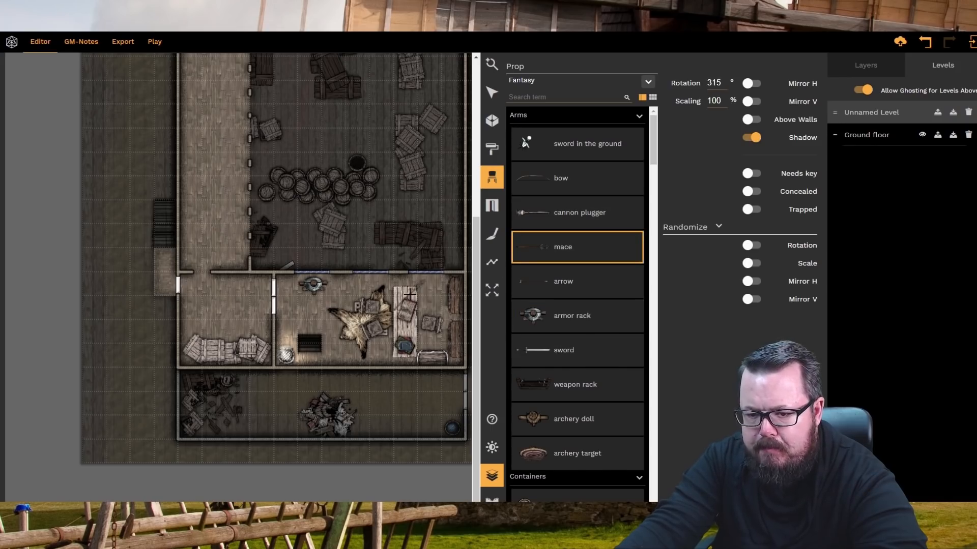
{"action": "scroll", "coordinate": [408, 297], "scroll_direction": "down", "scroll_amount": 5}
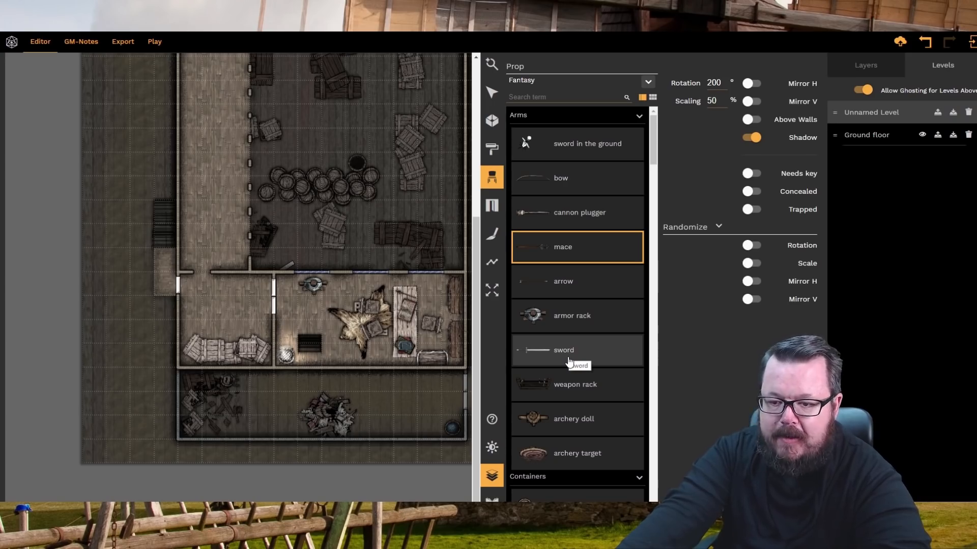
{"action": "left_click", "coordinate": [554, 117]}
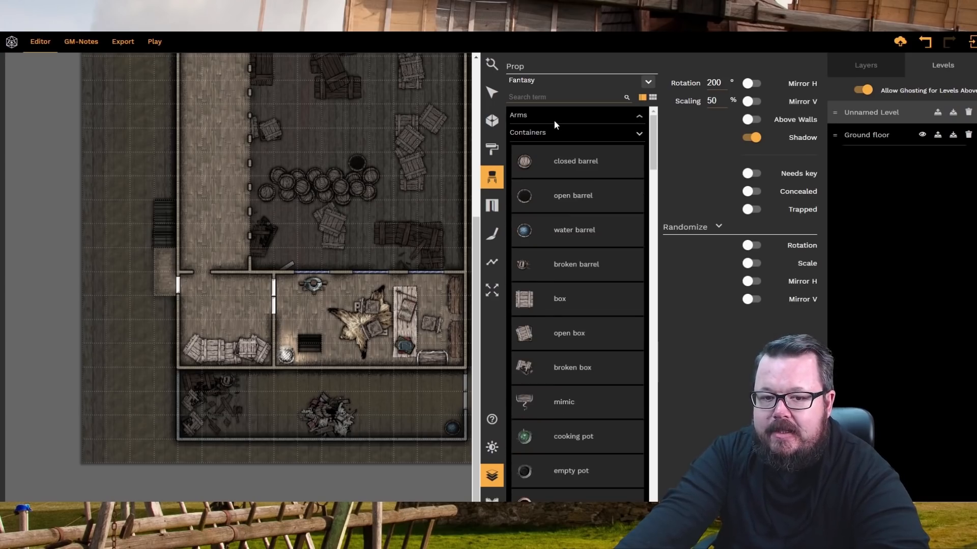
{"action": "left_click", "coordinate": [553, 120]}
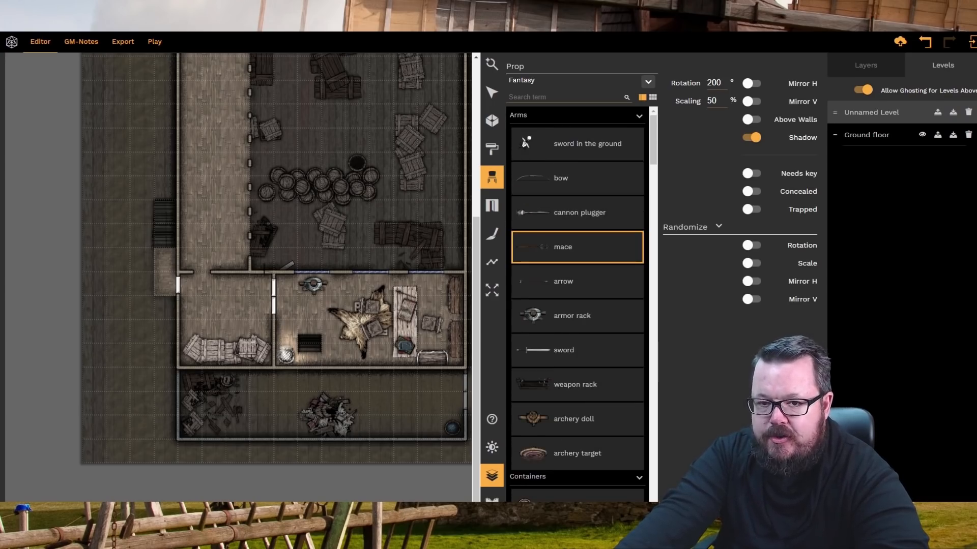
- Place a cluster of four closed barrels from the Containers props in the walkway's northwest corner, scaled to 90%
{"action": "scroll", "coordinate": [275, 275], "scroll_direction": "up", "scroll_amount": 4}
{"action": "scroll", "coordinate": [264, 270], "scroll_direction": "down", "scroll_amount": 2}
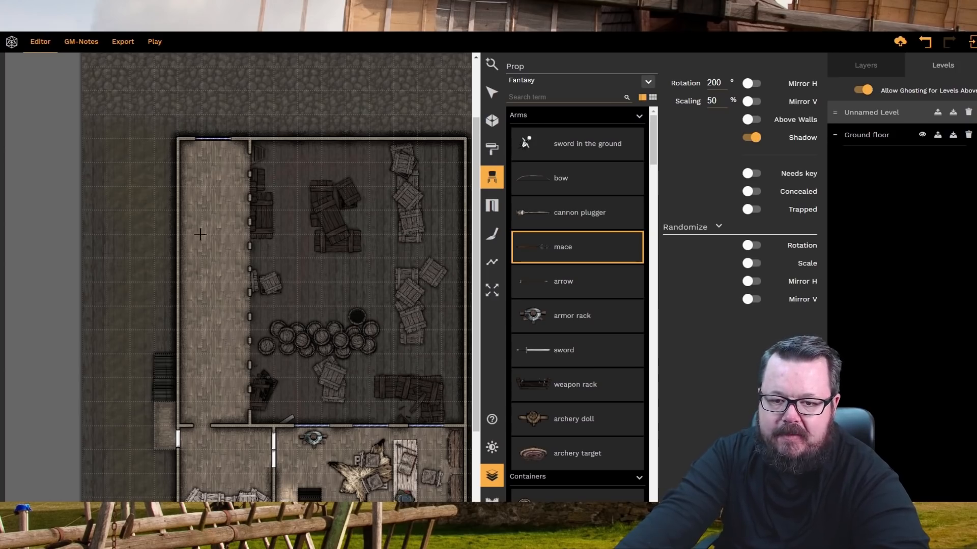
{"action": "left_click", "coordinate": [565, 120]}
{"action": "left_click", "coordinate": [560, 162]}
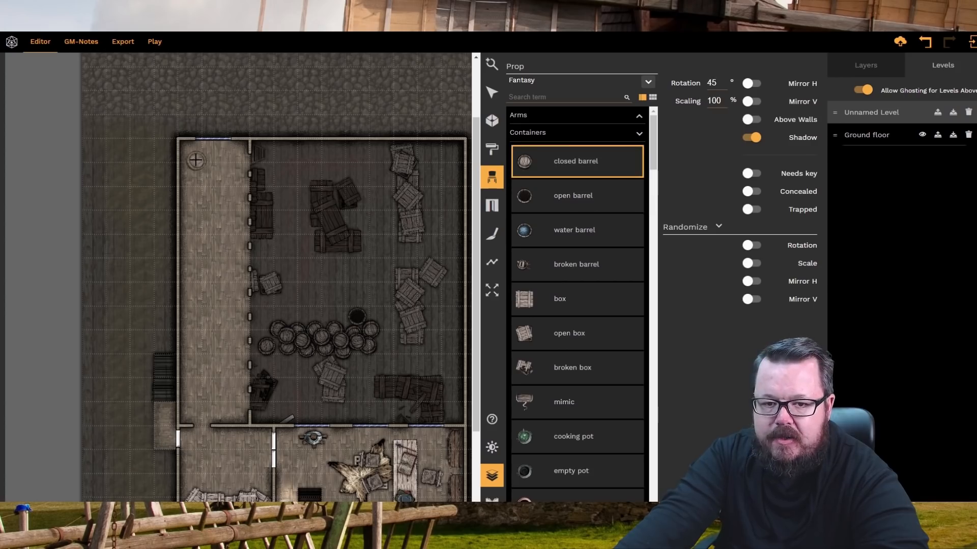
{"action": "scroll", "coordinate": [191, 155], "scroll_direction": "down", "scroll_amount": 1}
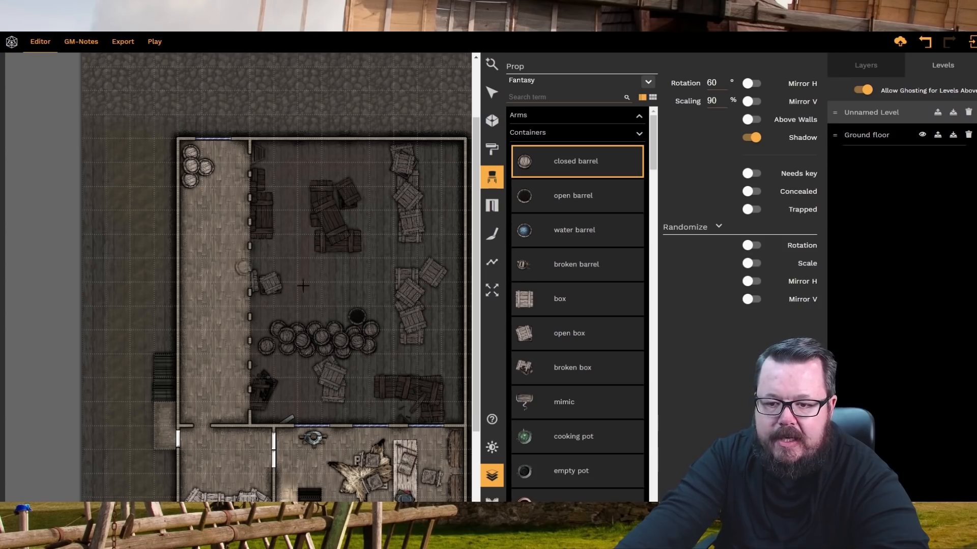
- Stack four boxes at 90% scaling and varied rotations, including 65° and 105°, against the middle of the walkway's west wall
{"action": "left_click", "coordinate": [530, 300]}
{"action": "scroll", "coordinate": [193, 259], "scroll_direction": "down", "scroll_amount": 4}
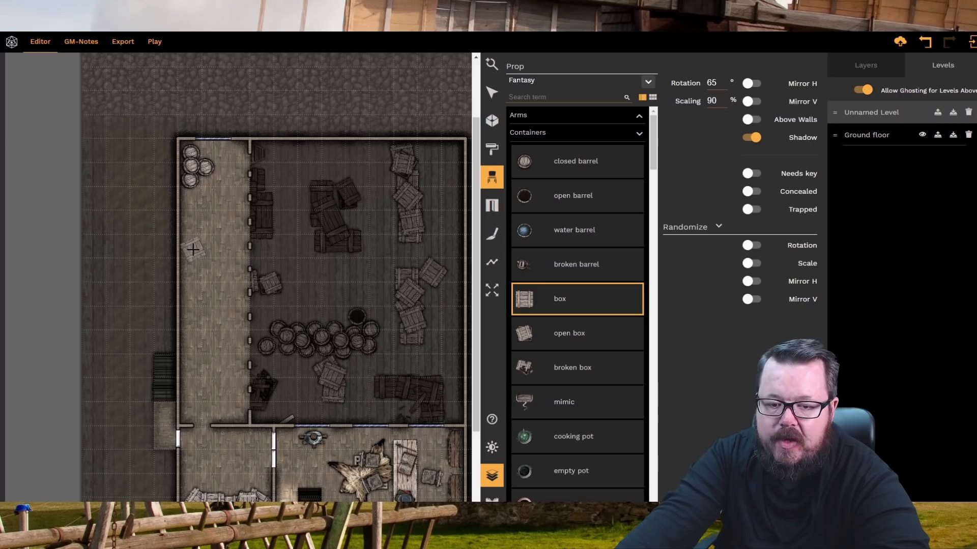
{"action": "left_click", "coordinate": [192, 250]}
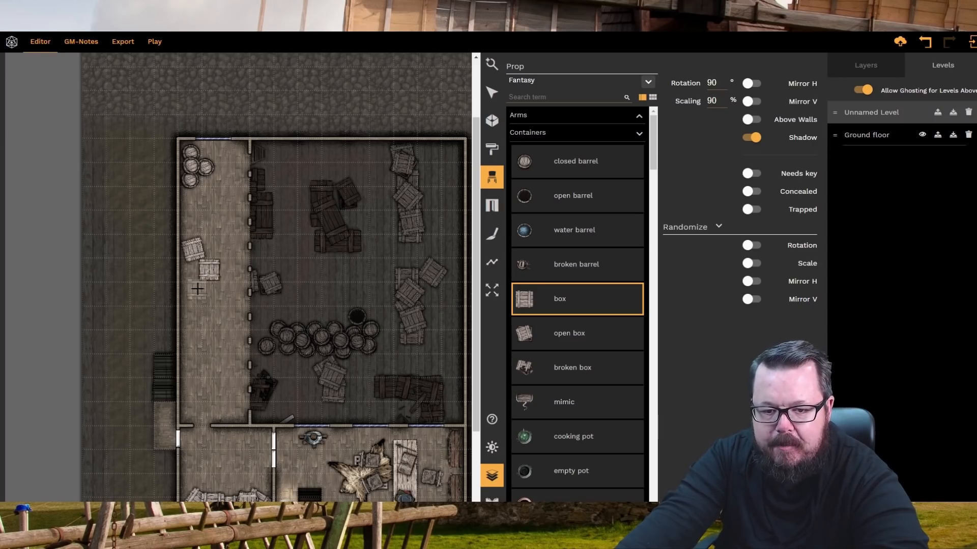
{"action": "left_click", "coordinate": [199, 262]}
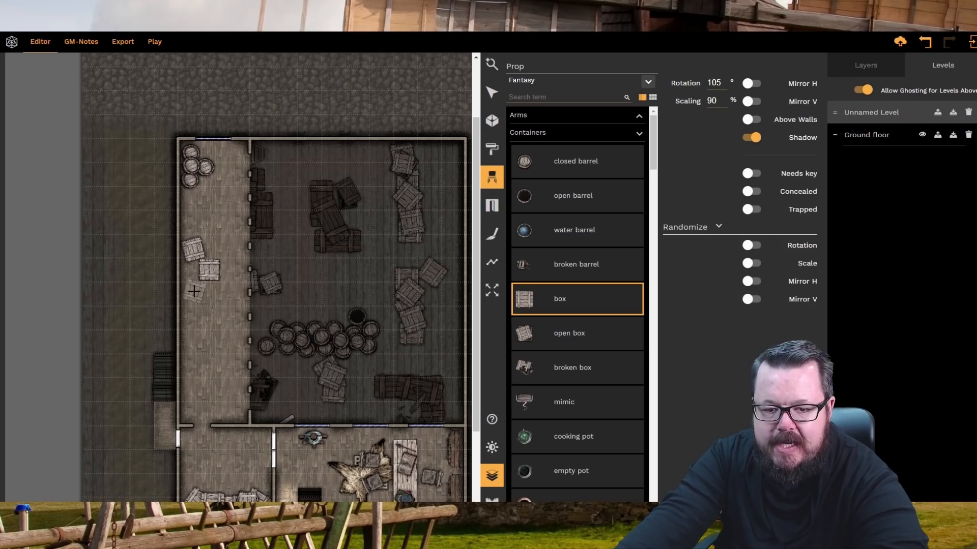
{"action": "left_click", "coordinate": [194, 289]}
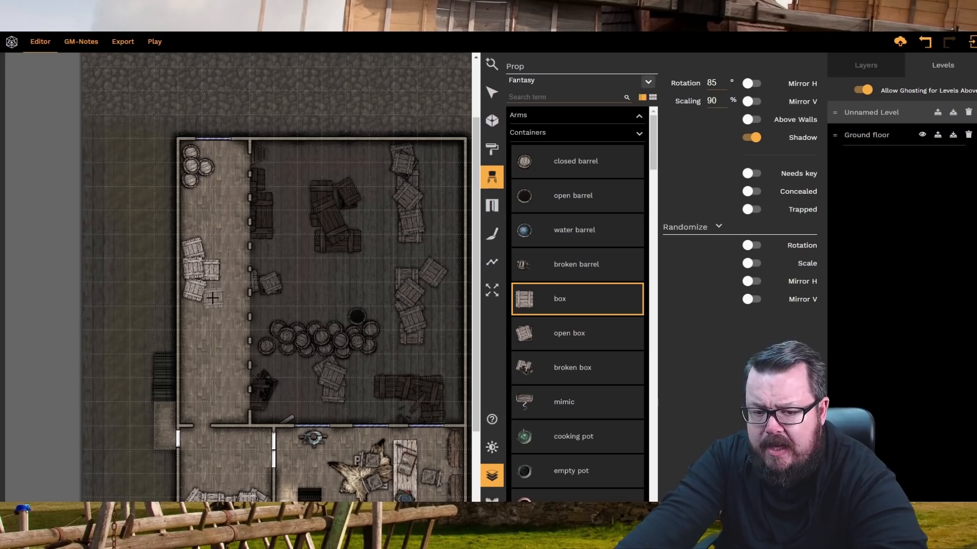
- Place an open box rotated to 310° against the walkway's west wall, just north of the box stack
{"action": "left_click", "coordinate": [524, 335]}
{"action": "scroll", "coordinate": [196, 237], "scroll_direction": "down", "scroll_amount": 2}
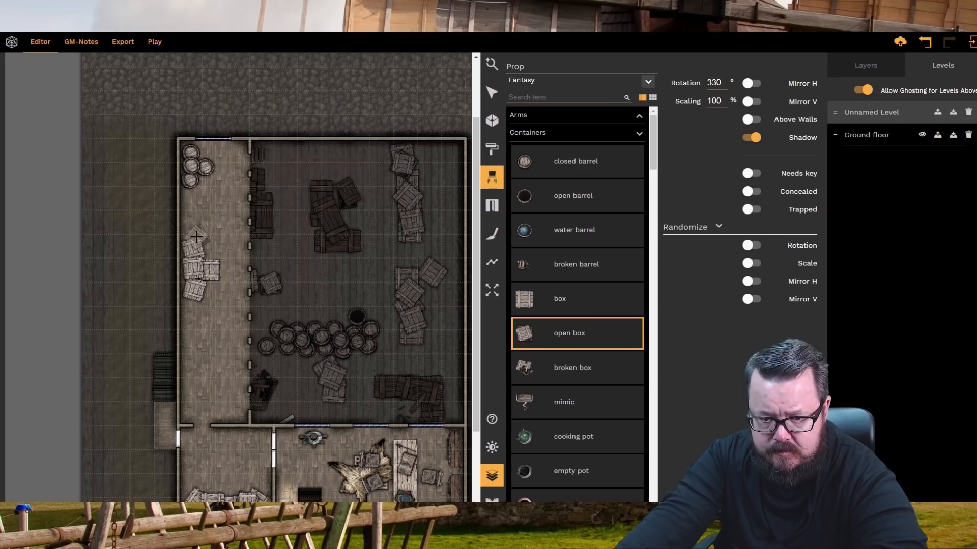
{"action": "scroll", "coordinate": [191, 220], "scroll_direction": "down", "scroll_amount": 2}
{"action": "left_click", "coordinate": [191, 222]}
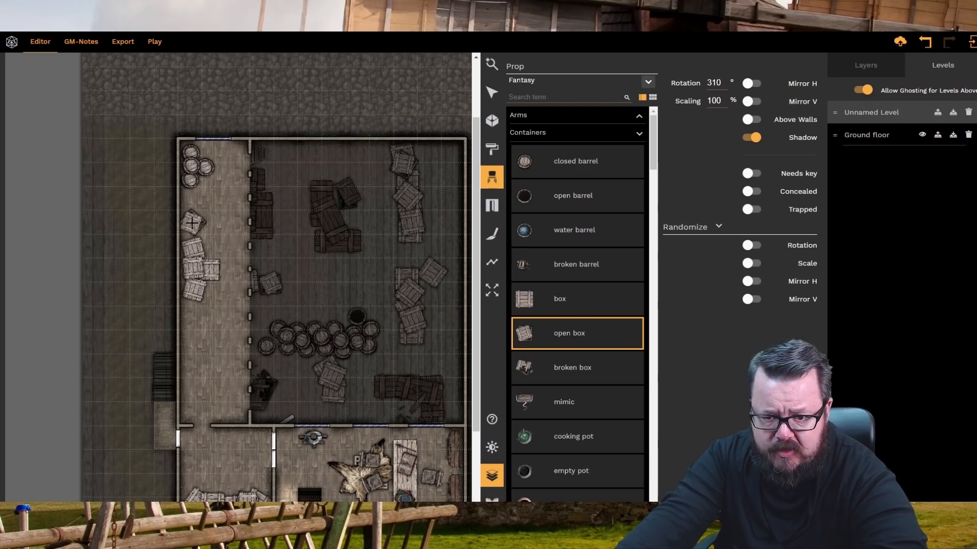
- Place two long crates rotated to 90° end to end along the walkway's west wall, south of the boxes
{"action": "scroll", "coordinate": [580, 380], "scroll_direction": "down", "scroll_amount": 5}
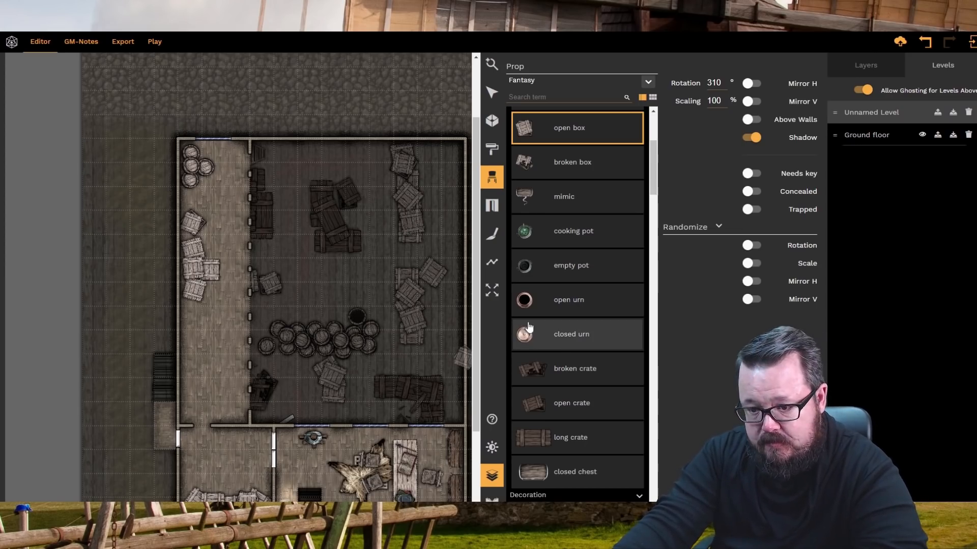
{"action": "left_click", "coordinate": [569, 437]}
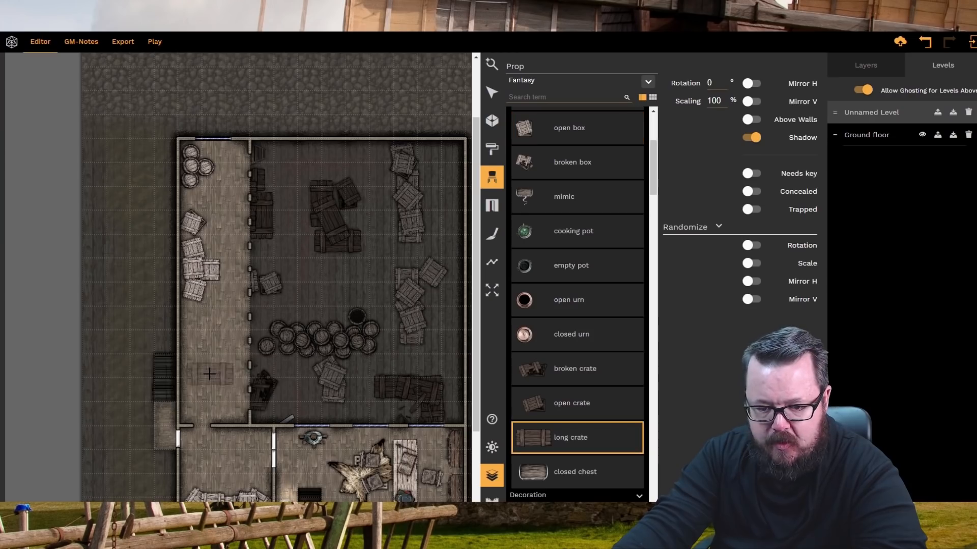
{"action": "scroll", "coordinate": [207, 331], "scroll_direction": "down", "scroll_amount": 3}
{"action": "scroll", "coordinate": [207, 331], "scroll_direction": "up", "scroll_amount": 5}
{"action": "scroll", "coordinate": [207, 332], "scroll_direction": "down", "scroll_amount": 3}
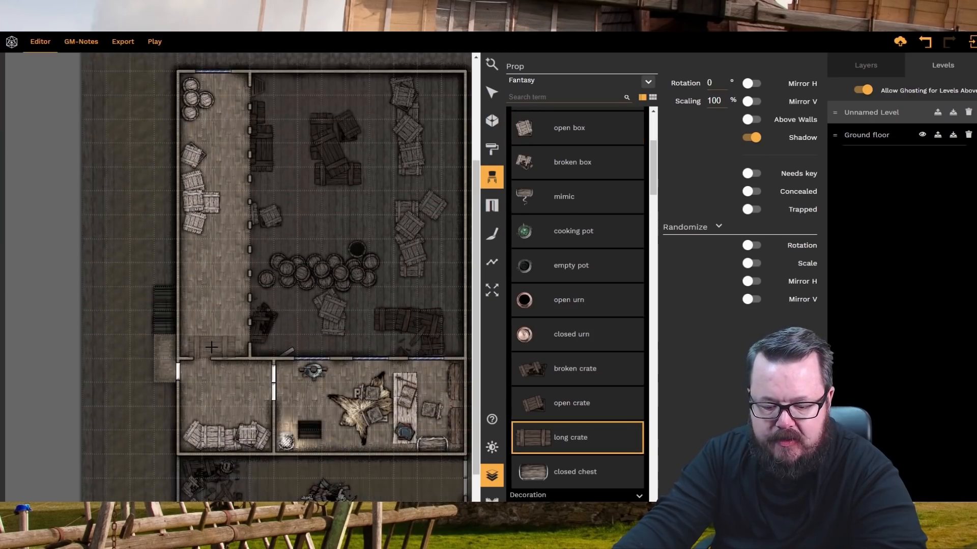
{"action": "scroll", "coordinate": [214, 327], "scroll_direction": "down", "scroll_amount": 6, "text": "shift"}
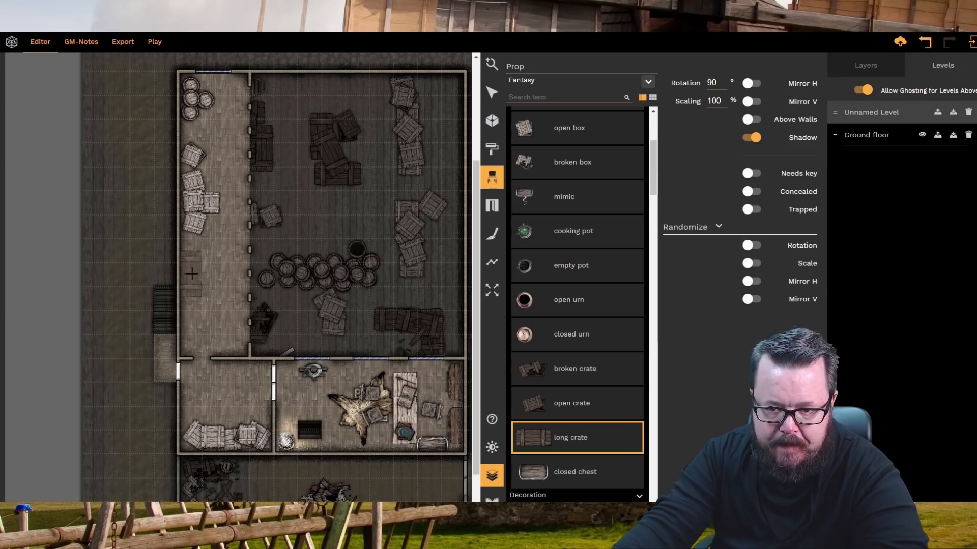
{"action": "left_click", "coordinate": [191, 274]}
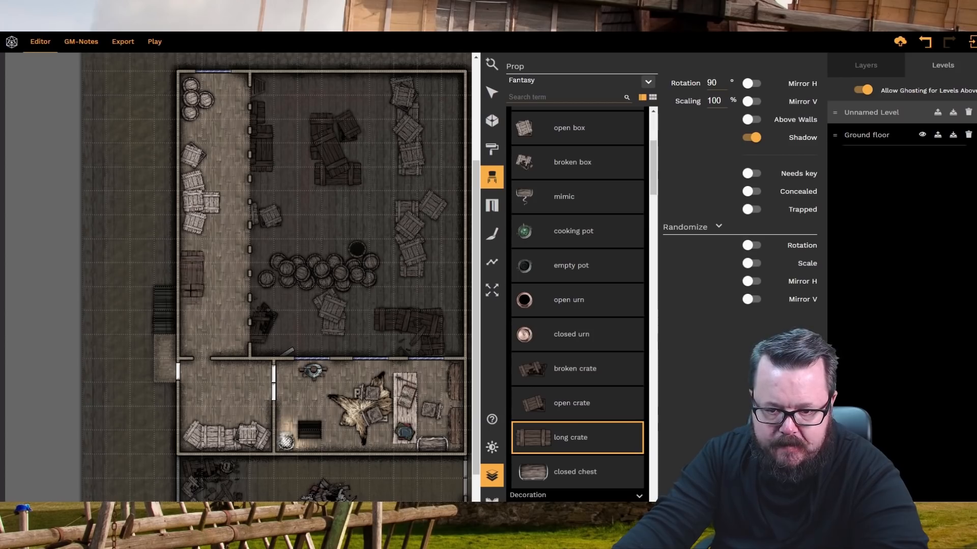
{"action": "left_click", "coordinate": [192, 319]}
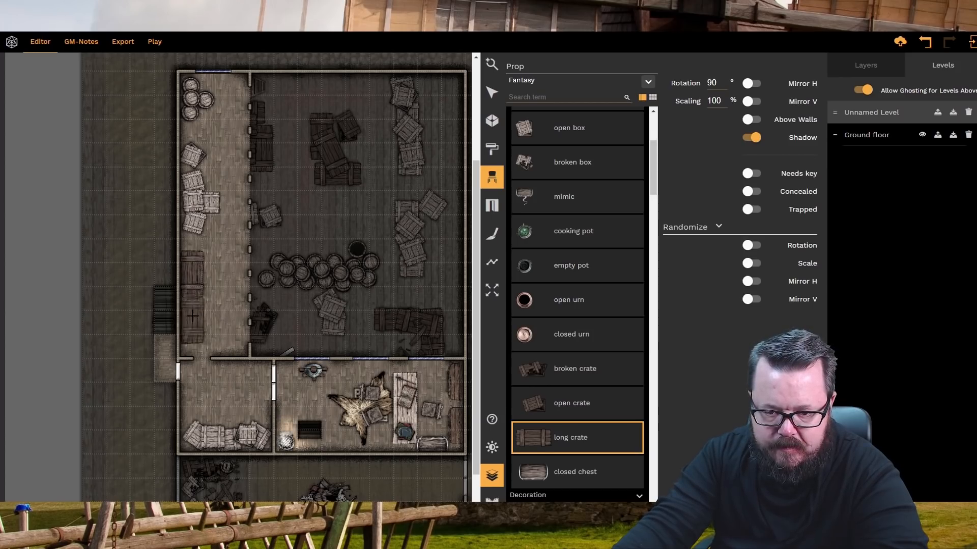
- Stack a third long crate rotated to 85° over the joint between the two long crates on the walkway
{"action": "scroll", "coordinate": [192, 294], "scroll_direction": "up", "scroll_amount": 1}
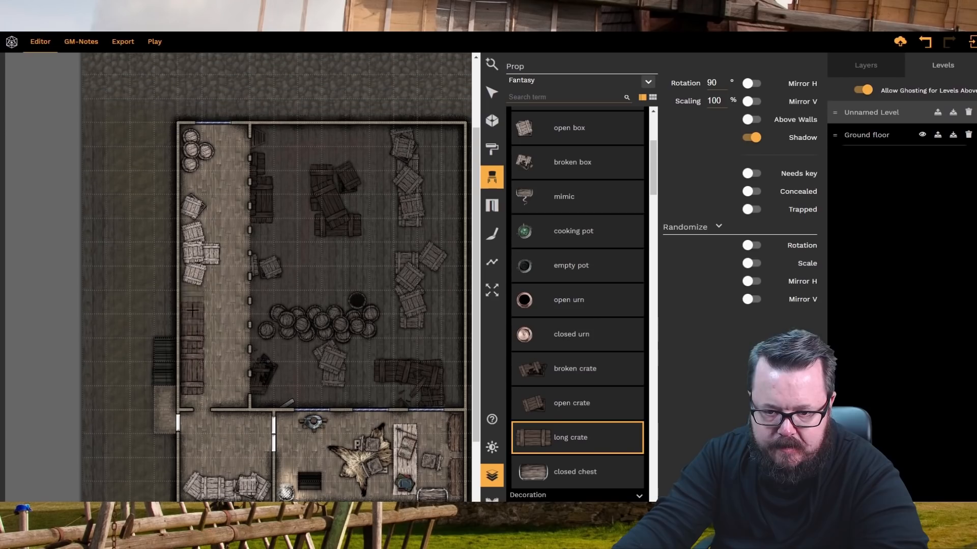
{"action": "scroll", "coordinate": [196, 342], "scroll_direction": "up", "scroll_amount": 1, "text": "shift"}
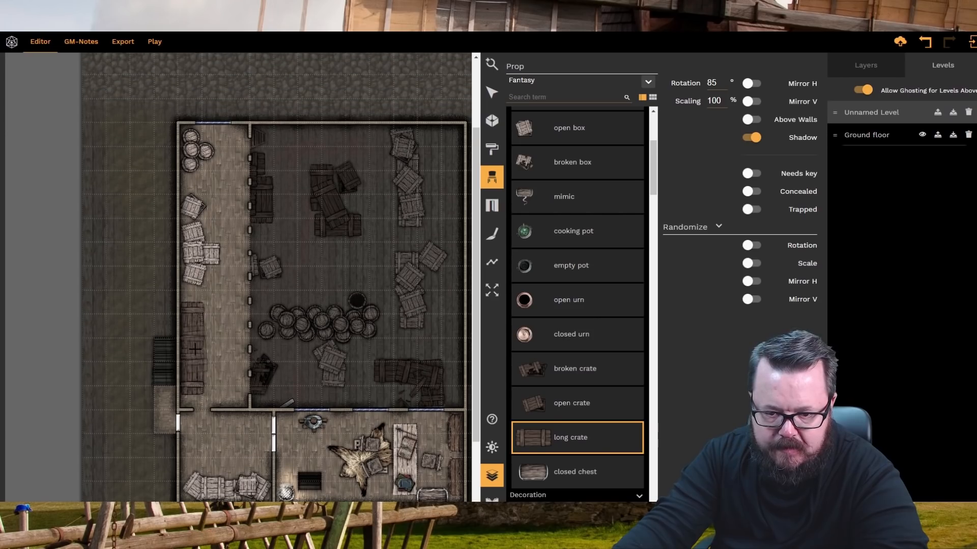
{"action": "scroll", "coordinate": [375, 275], "scroll_direction": "down", "scroll_amount": 1}
{"action": "scroll", "coordinate": [376, 275], "scroll_direction": "down", "scroll_amount": 1}
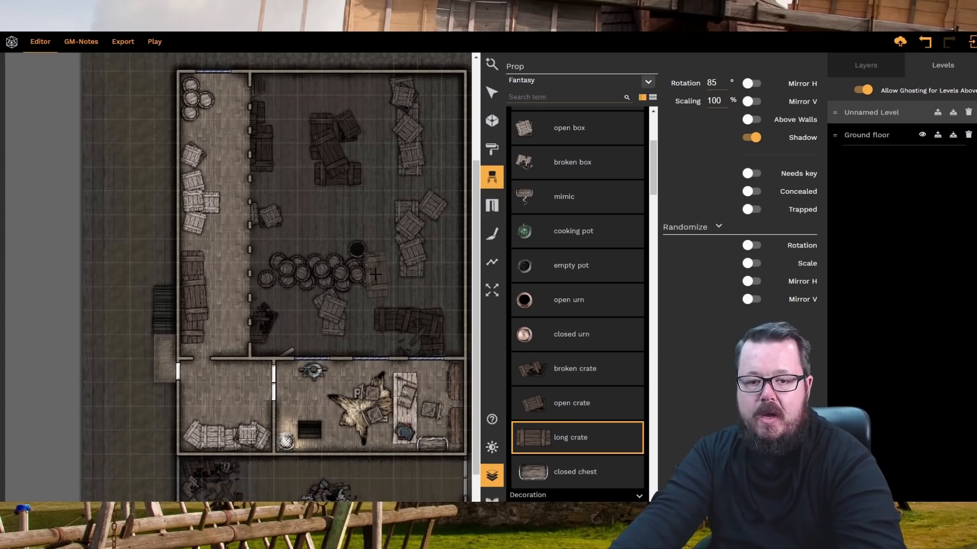
- Paint Dirt texture brush strokes over the floor of the walkway and through the two southern rooms
{"action": "left_click", "coordinate": [493, 478]}
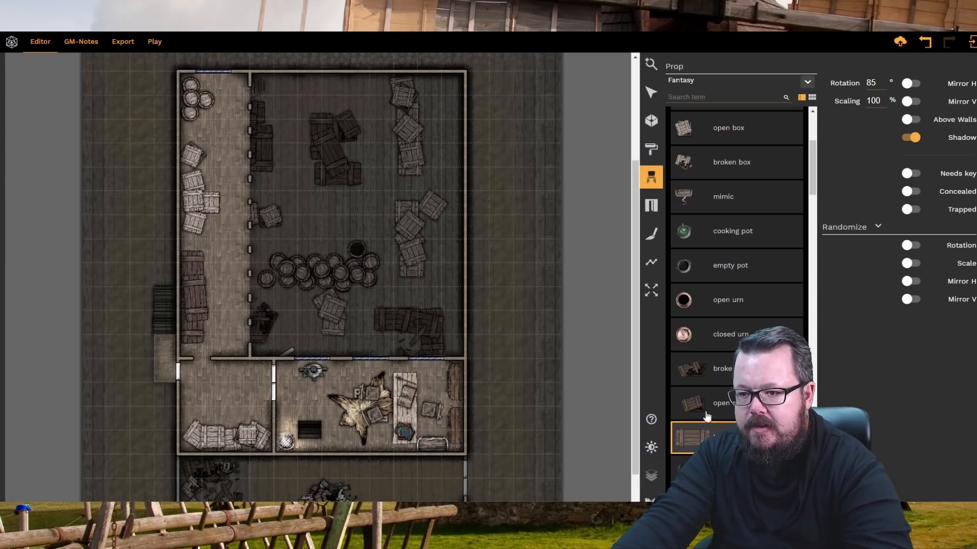
{"action": "scroll", "coordinate": [378, 262], "scroll_direction": "down", "scroll_amount": 1}
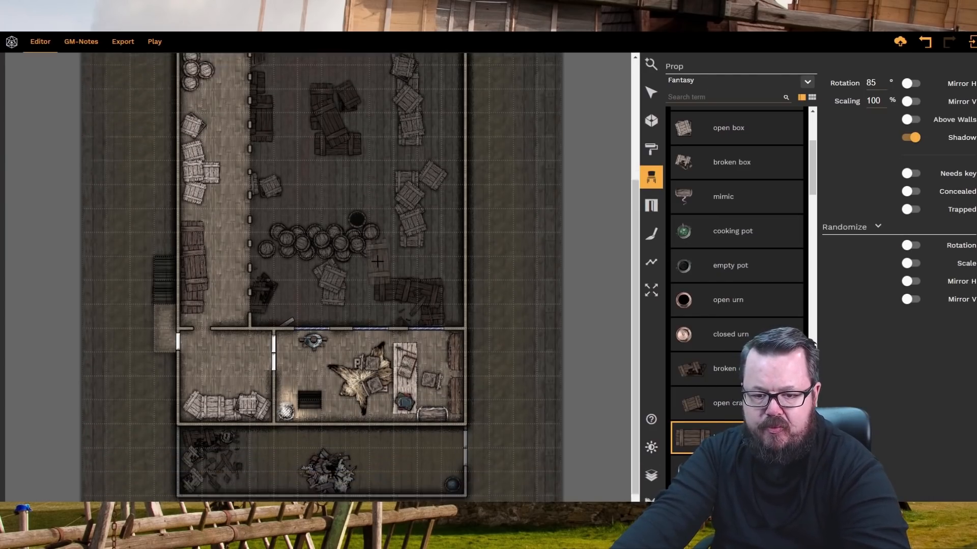
{"action": "scroll", "coordinate": [377, 262], "scroll_direction": "up", "scroll_amount": 1}
{"action": "left_click", "coordinate": [649, 239]}
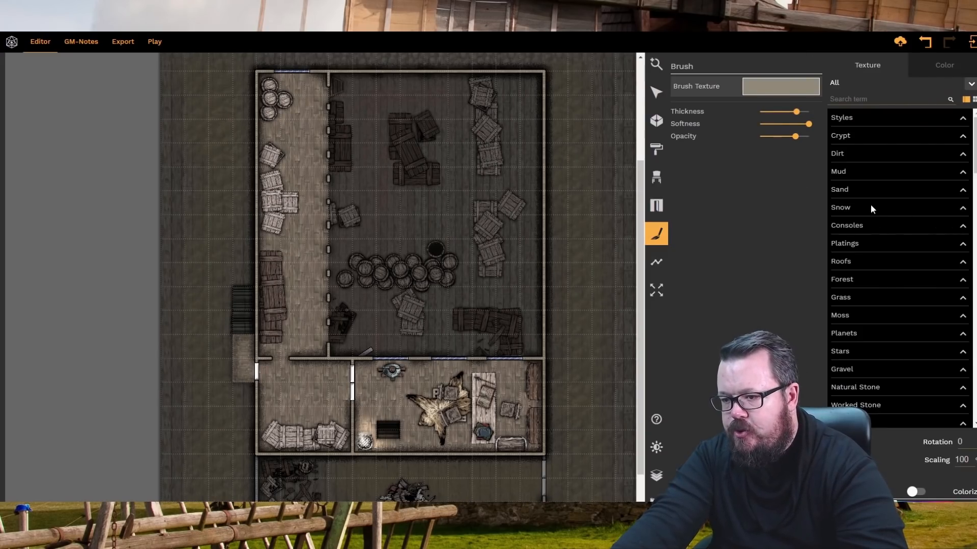
{"action": "left_click", "coordinate": [860, 152]}
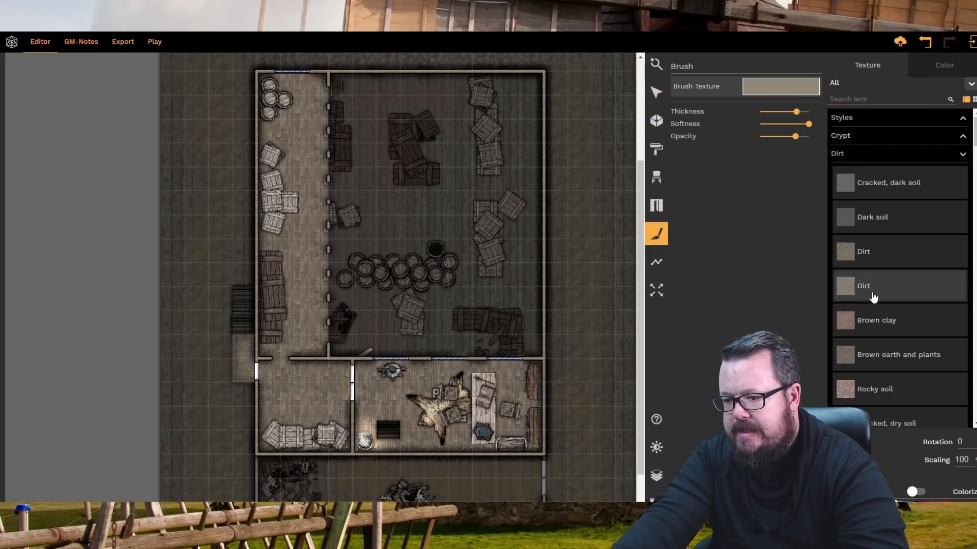
{"action": "left_click", "coordinate": [851, 286]}
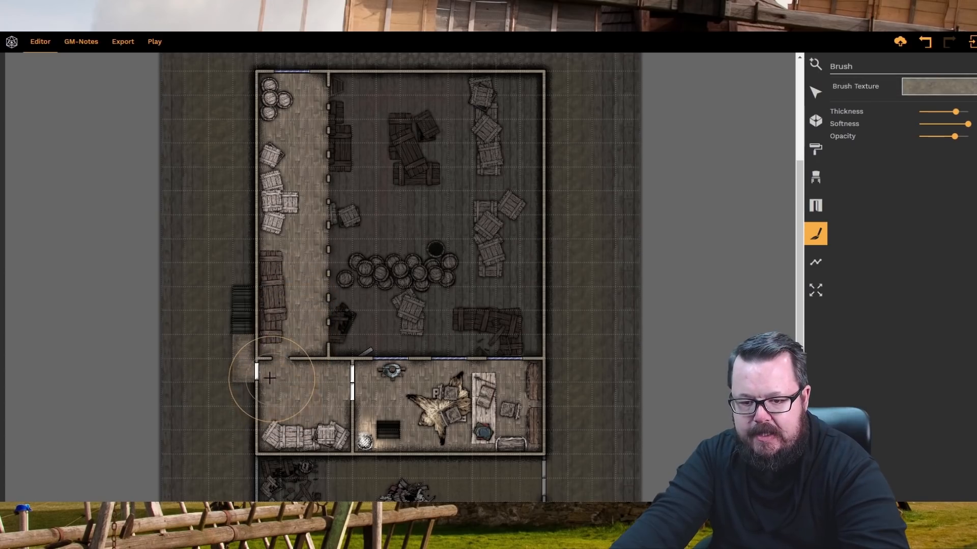
{"action": "mouse_move", "coordinate": [269, 378]}
{"action": "left_mouse_down"}
{"action": "mouse_move", "coordinate": [322, 395]}
{"action": "mouse_move", "coordinate": [360, 388]}
{"action": "mouse_move", "coordinate": [409, 399]}
{"action": "left_mouse_up"}
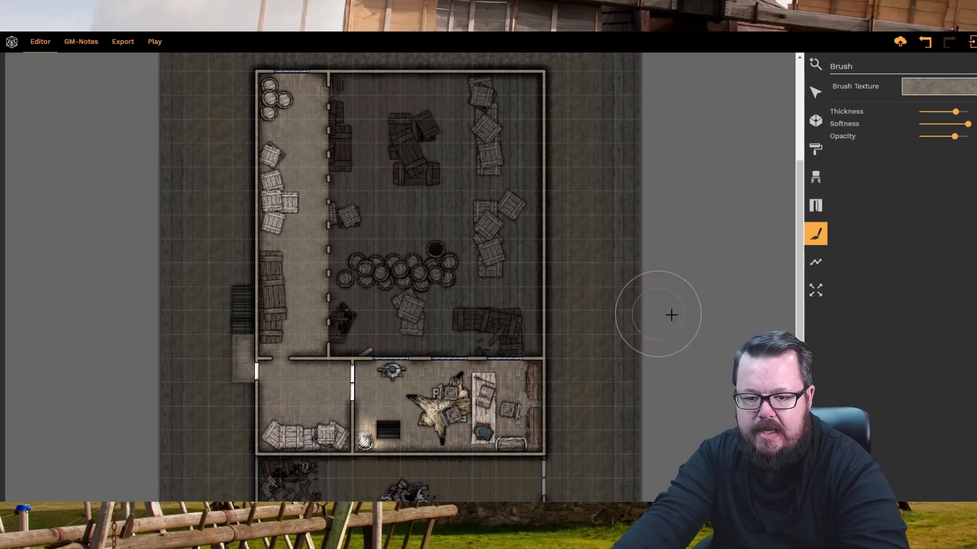
- Lower the opacity of the dirt brush strokes along the walkway and through the southern rooms
{"action": "left_click", "coordinate": [816, 93]}
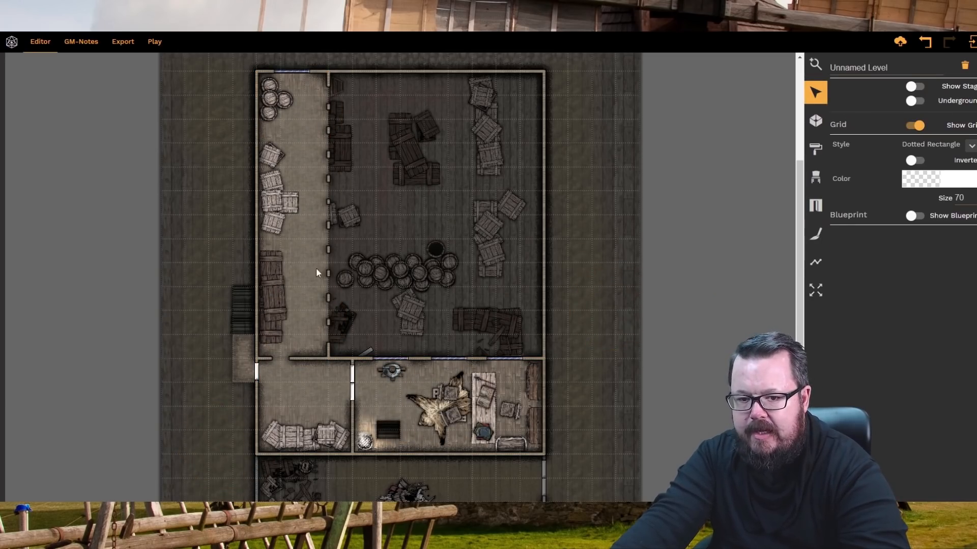
{"action": "left_click", "coordinate": [304, 262]}
{"action": "left_click", "coordinate": [304, 260]}
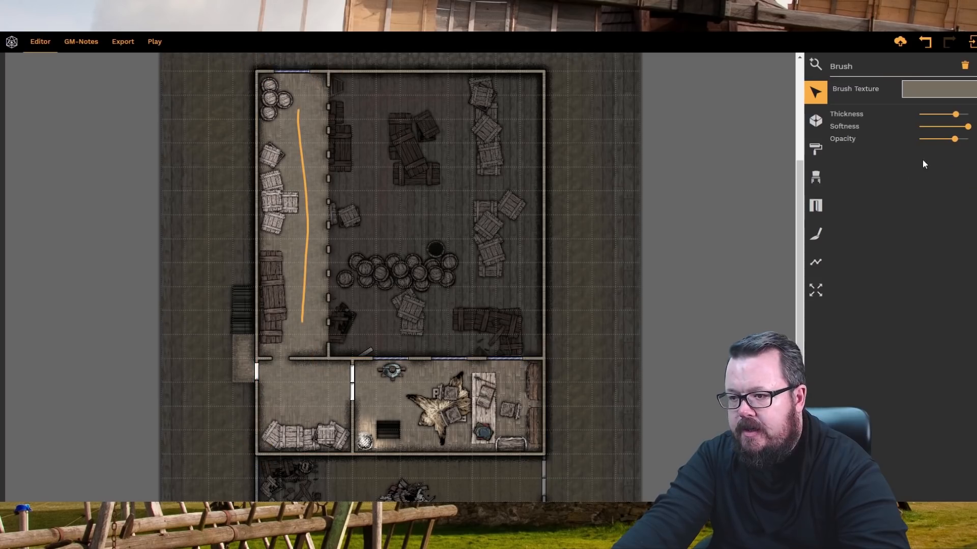
{"action": "left_click", "coordinate": [301, 390]}
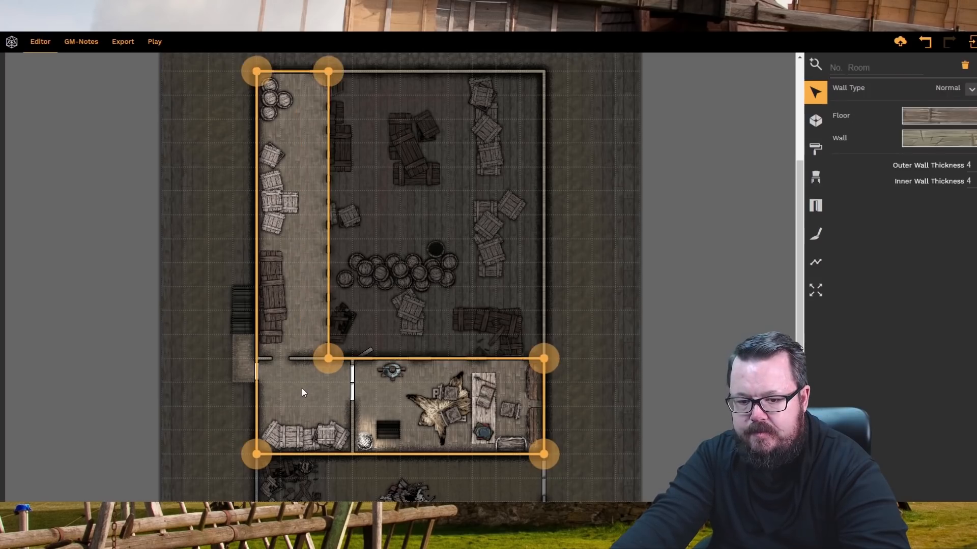
{"action": "left_click", "coordinate": [301, 390]}
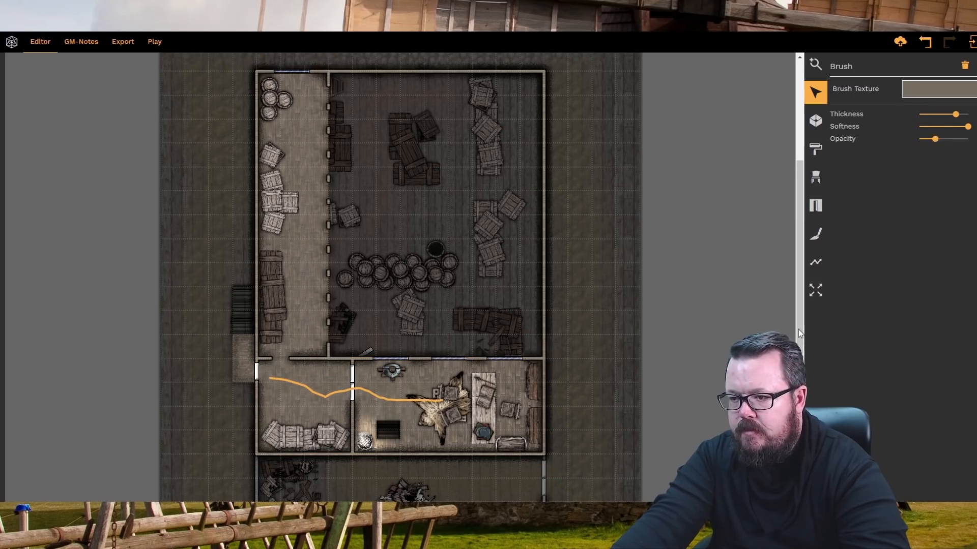
{"action": "left_click", "coordinate": [415, 225]}
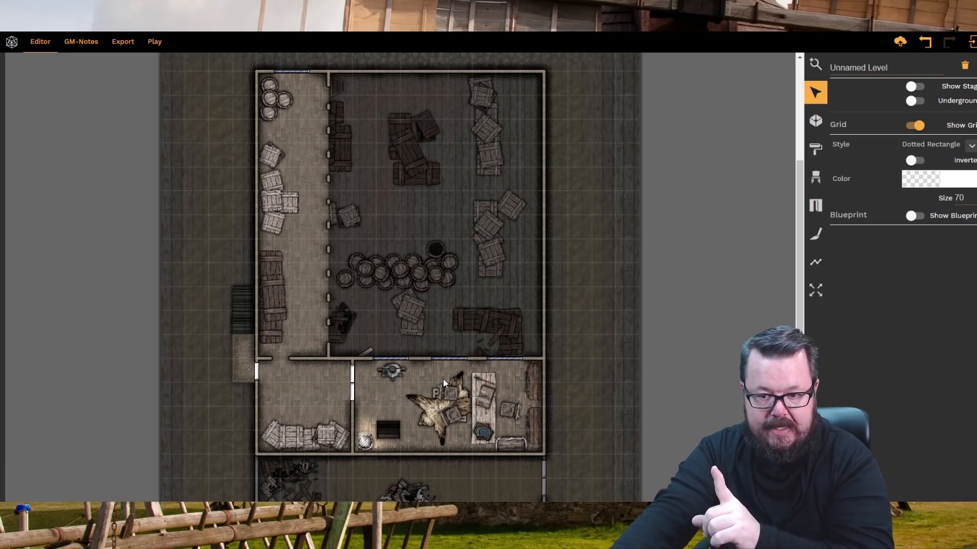
- Switch to the Ground floor level and hide the Unnamed Level above it
{"action": "scroll", "coordinate": [449, 374], "scroll_direction": "up", "scroll_amount": 3}
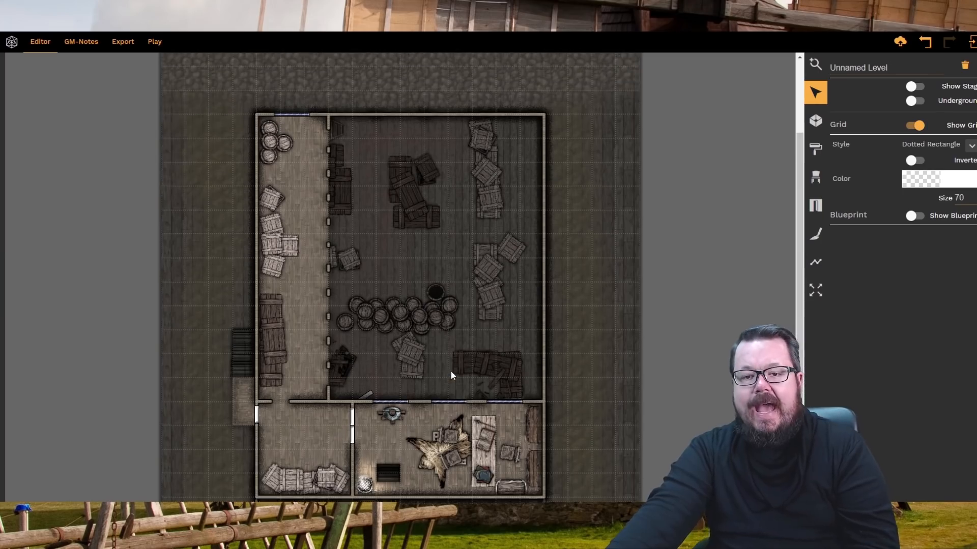
{"action": "scroll", "coordinate": [450, 375], "scroll_direction": "up", "scroll_amount": 5}
{"action": "scroll", "coordinate": [451, 375], "scroll_direction": "down", "scroll_amount": 8}
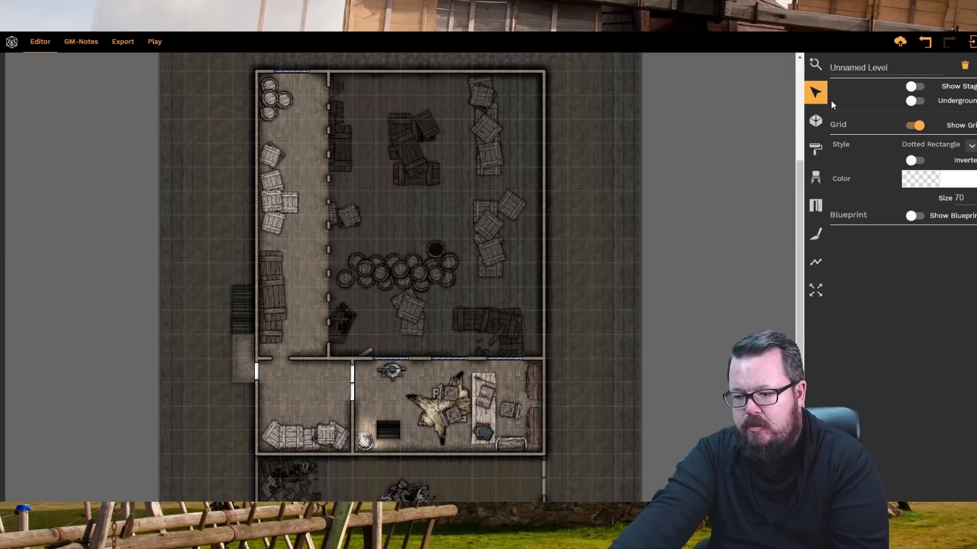
{"action": "left_click", "coordinate": [816, 475]}
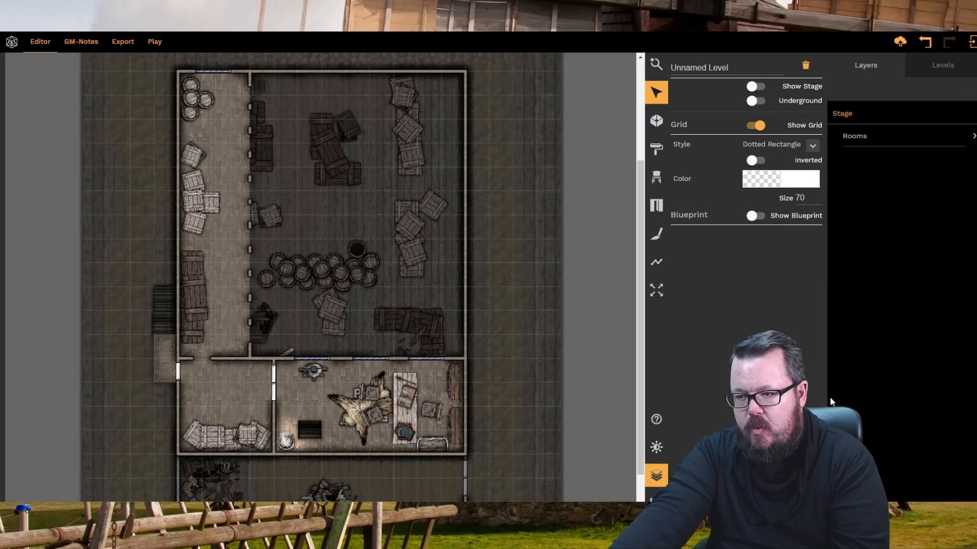
{"action": "left_click", "coordinate": [935, 73]}
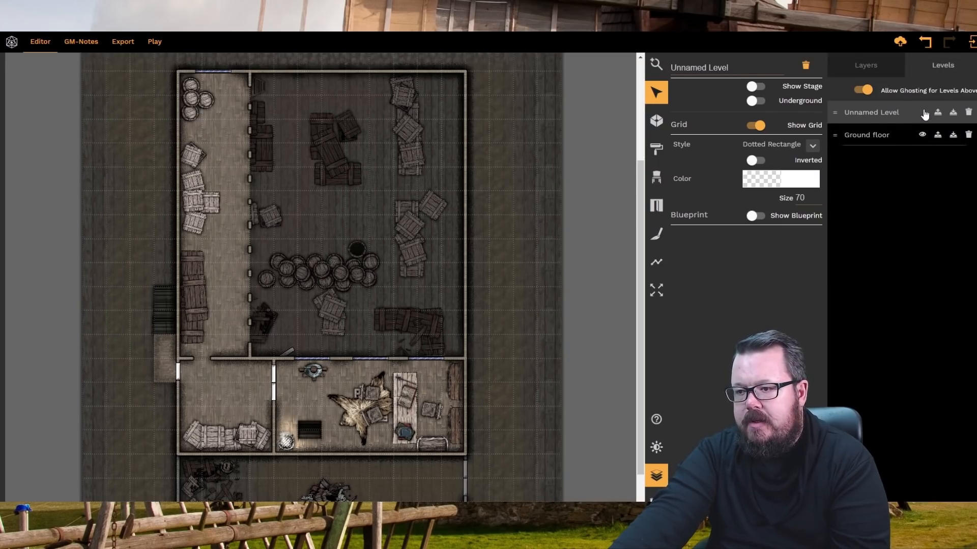
{"action": "left_click", "coordinate": [909, 135]}
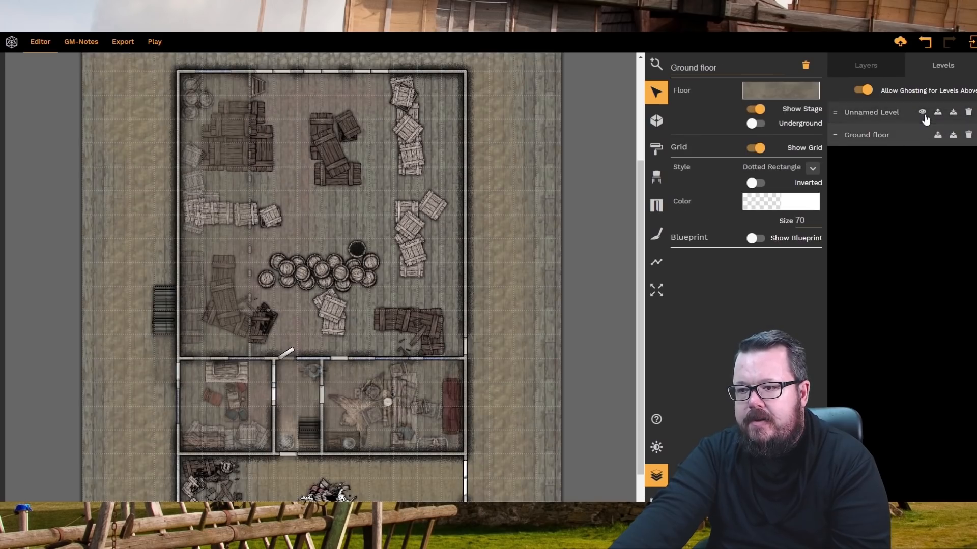
{"action": "left_click", "coordinate": [921, 112]}
{"action": "scroll", "coordinate": [441, 279], "scroll_direction": "up", "scroll_amount": 1}
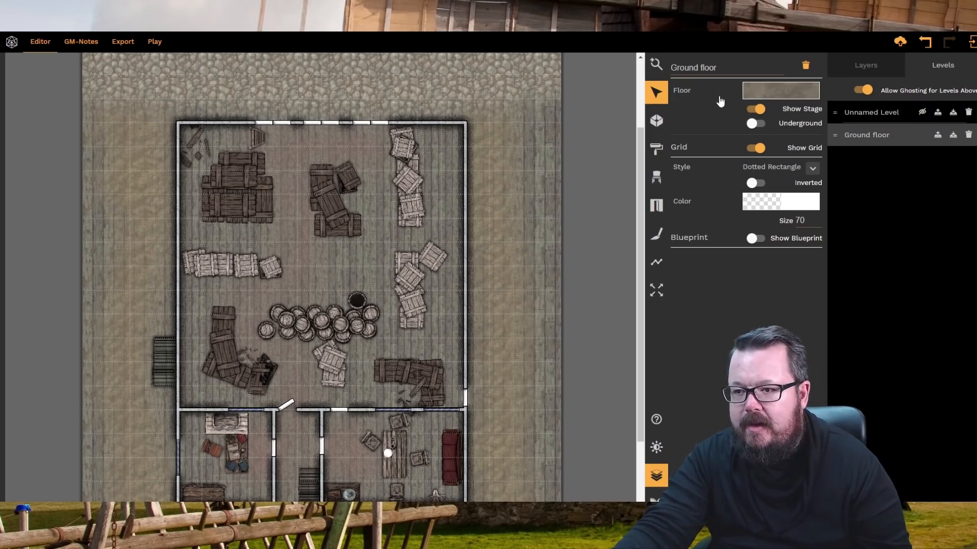
- Change the Ground floor level's floor texture to the second texture named Dirt in the Dirt category
{"action": "left_click", "coordinate": [536, 238]}
{"action": "left_click", "coordinate": [556, 236]}
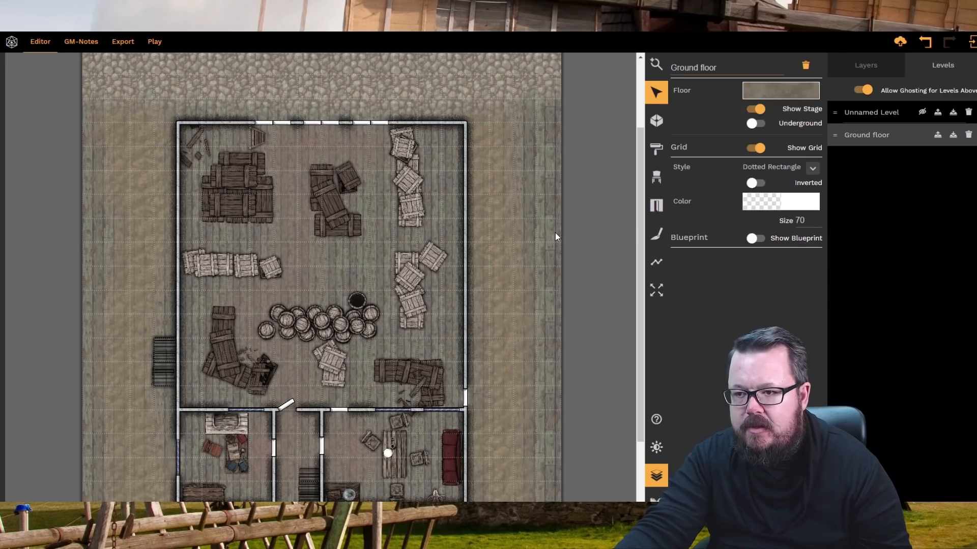
{"action": "left_click", "coordinate": [754, 90]}
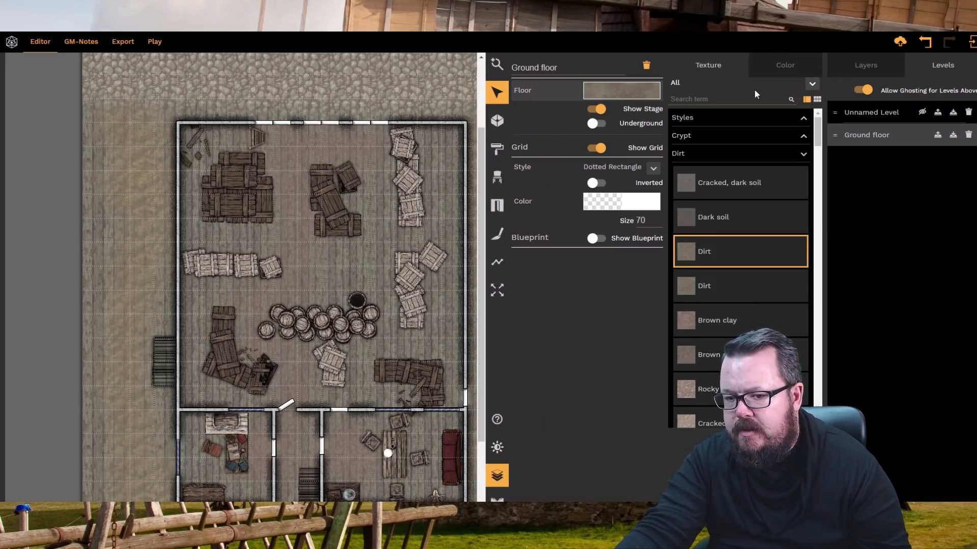
{"action": "left_click", "coordinate": [692, 279]}
{"action": "left_click", "coordinate": [94, 238]}
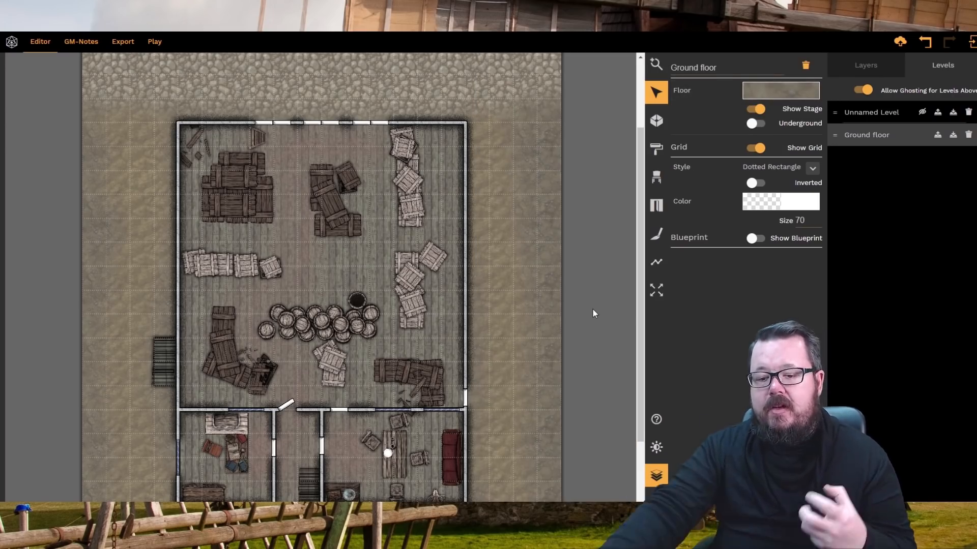
- Show the Unnamed Level again as a ghosted overlay above the Ground floor level and save the map
{"action": "scroll", "coordinate": [504, 313], "scroll_direction": "down", "scroll_amount": 2}
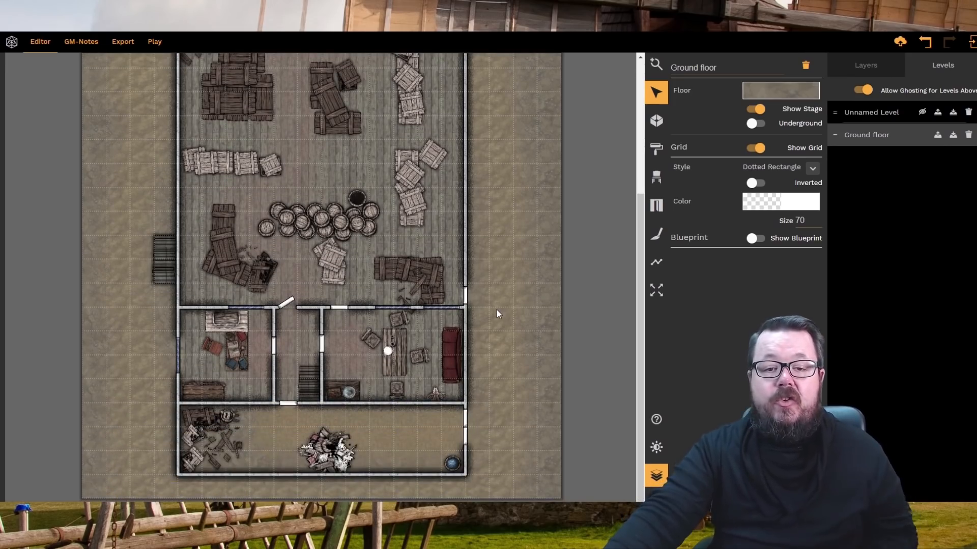
{"action": "scroll", "coordinate": [498, 314], "scroll_direction": "up", "scroll_amount": 1}
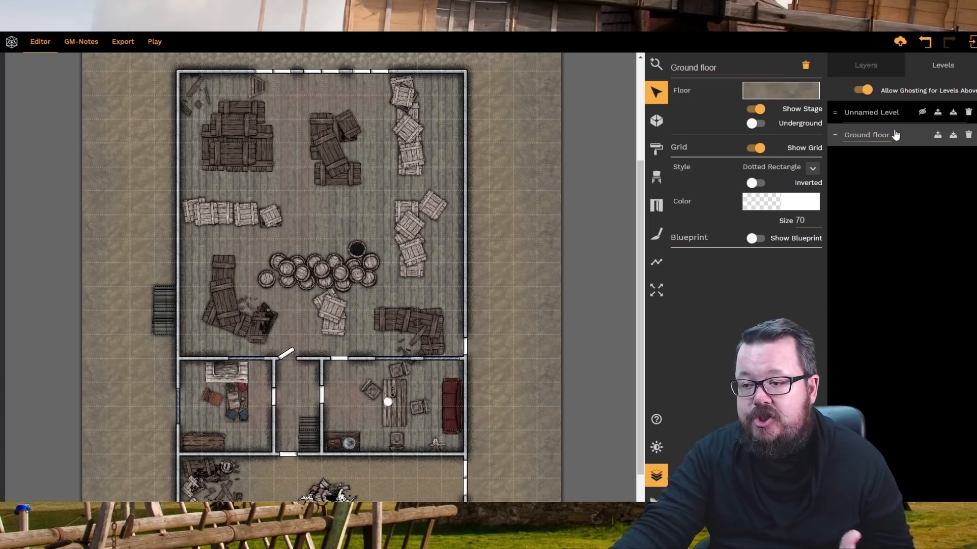
{"action": "left_click", "coordinate": [913, 116]}
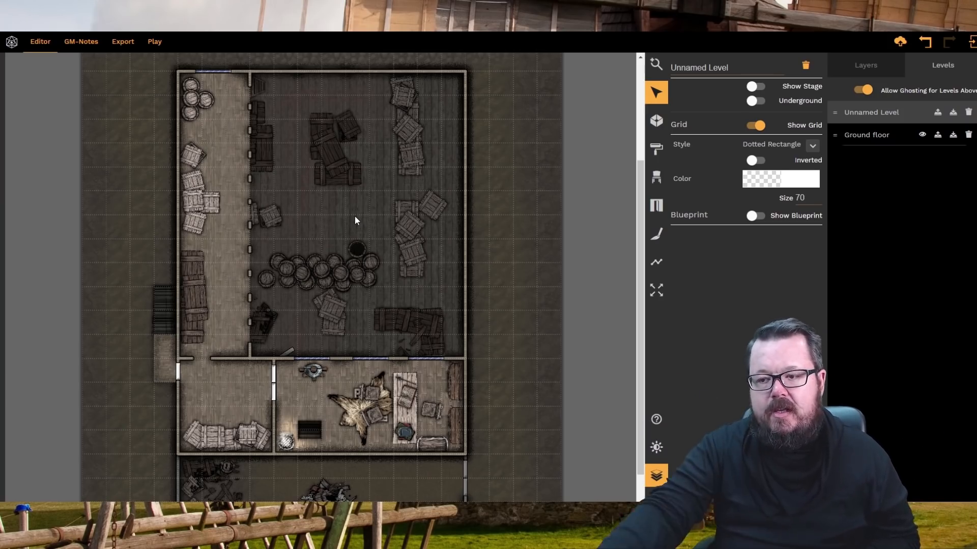
{"action": "left_click", "coordinate": [867, 135]}
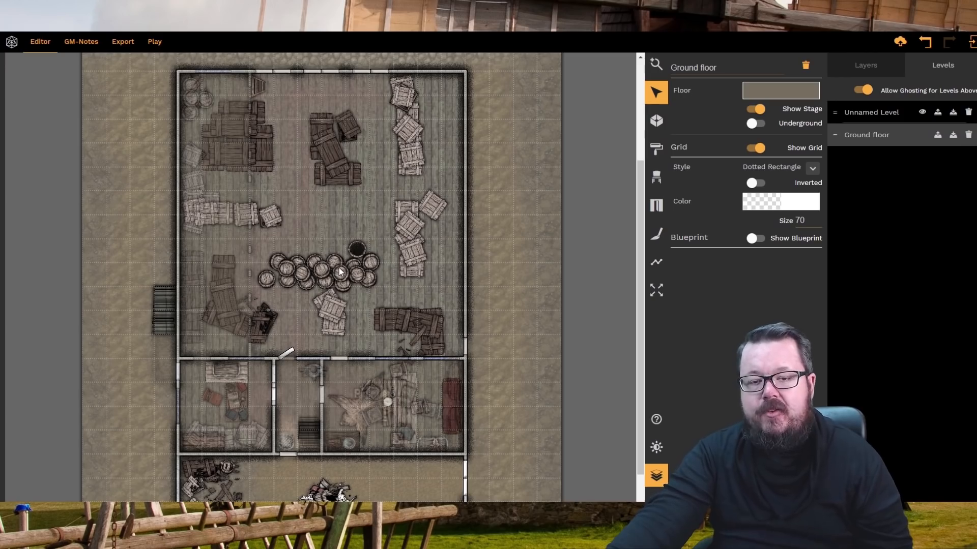
{"action": "left_click", "coordinate": [896, 43]}
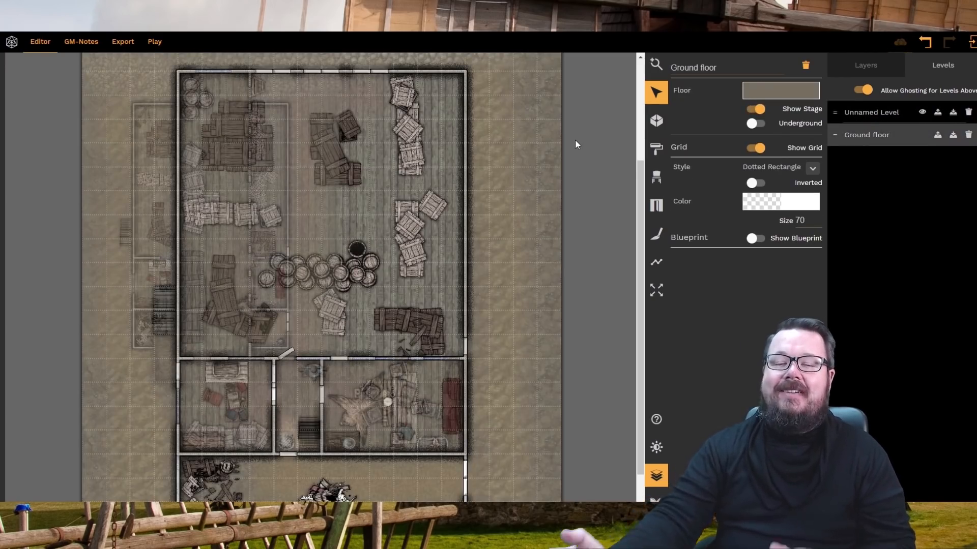